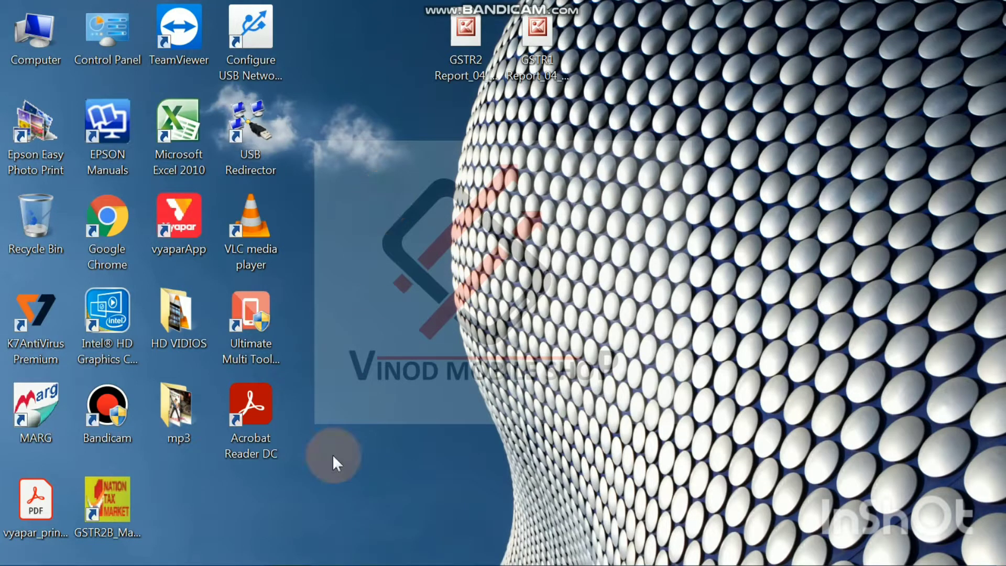
pyautogui.click(286, 554)
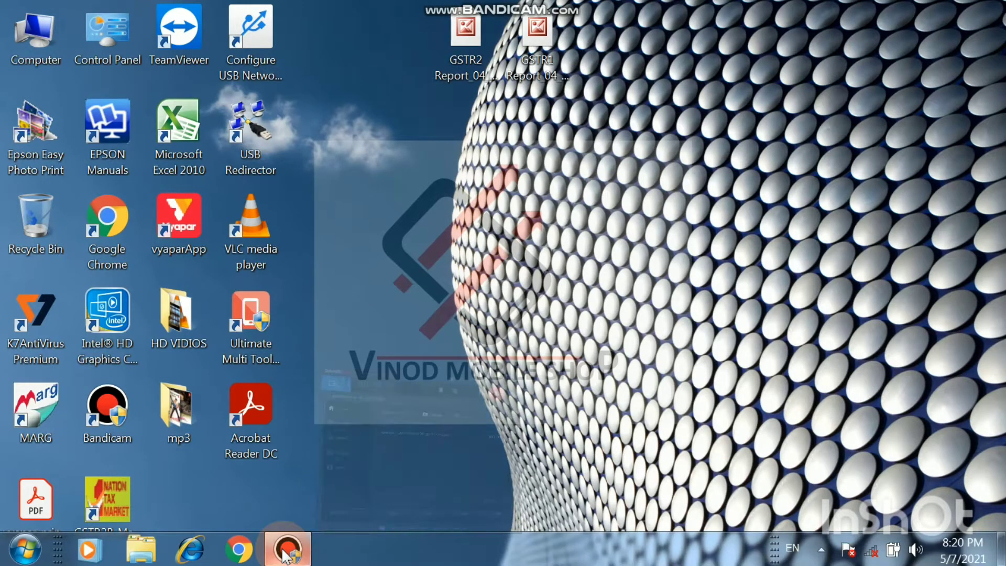
pyautogui.click(286, 554)
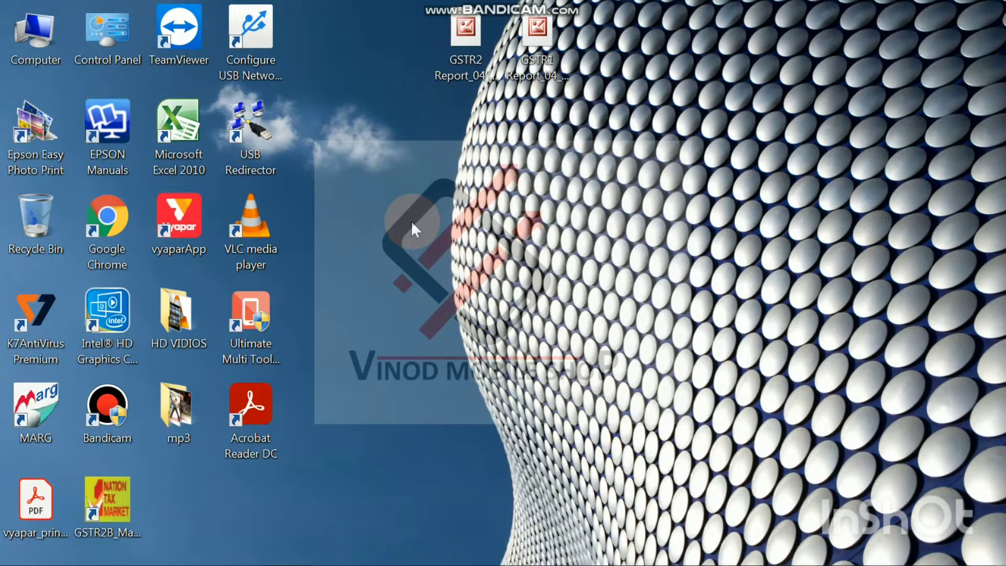
# Step: Launch the Vyapar app from the desktop and unlock it by entering the passcode
pyautogui.doubleClick(171, 237)
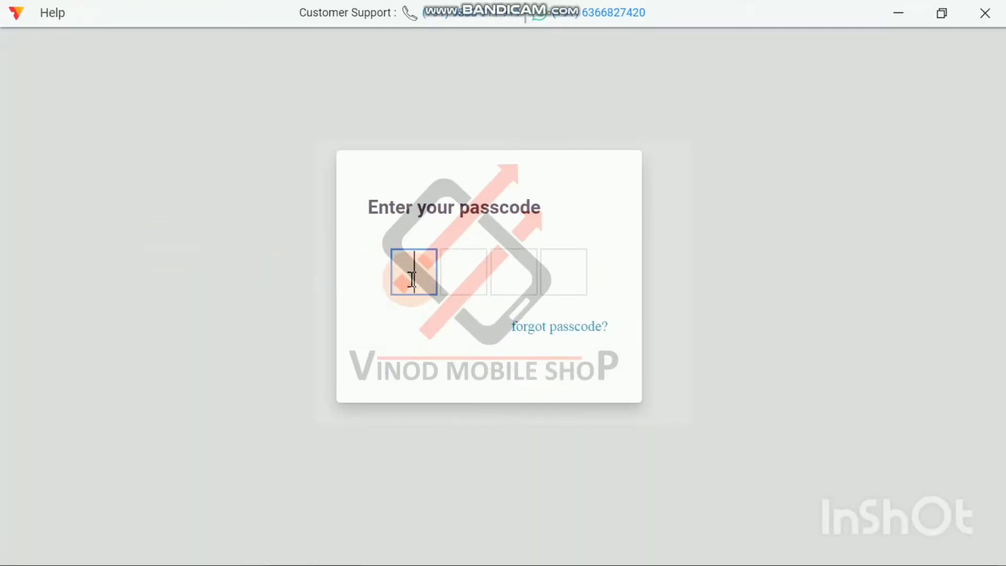
pyautogui.write('••••')
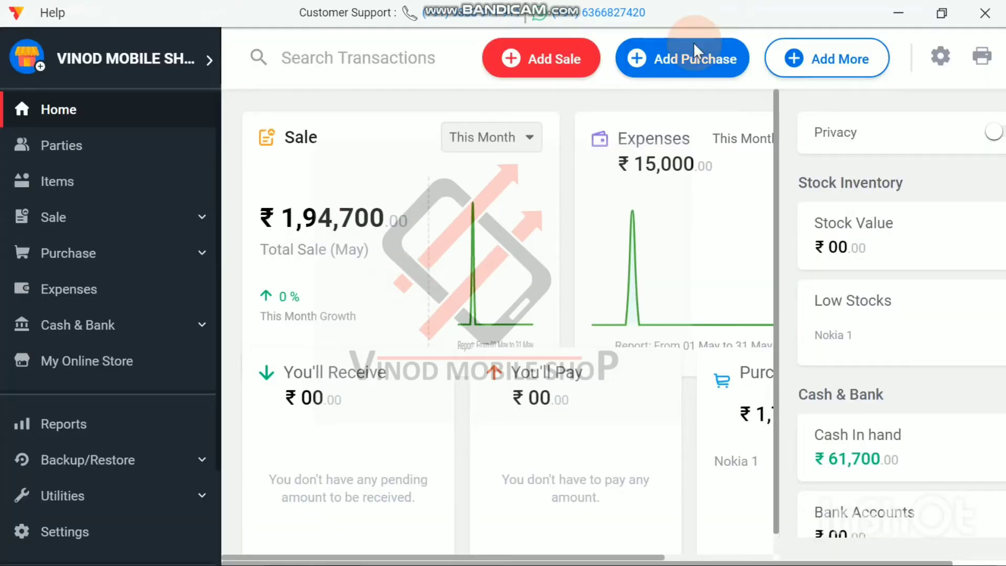
pyautogui.click(682, 59)
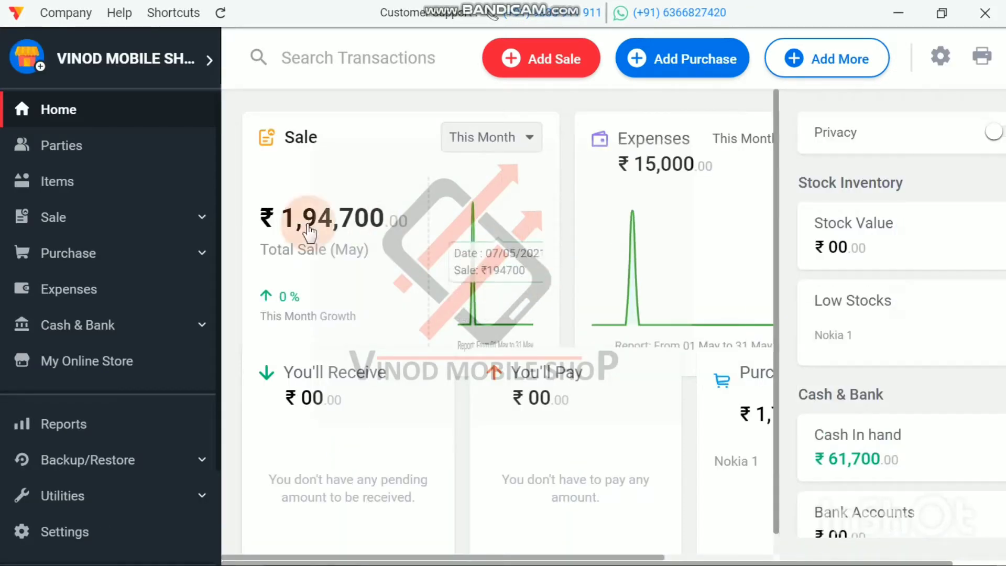
# Step: Open the Day book report and delete the ₹59,000 Cash Adjustment transaction
pyautogui.click(19, 430)
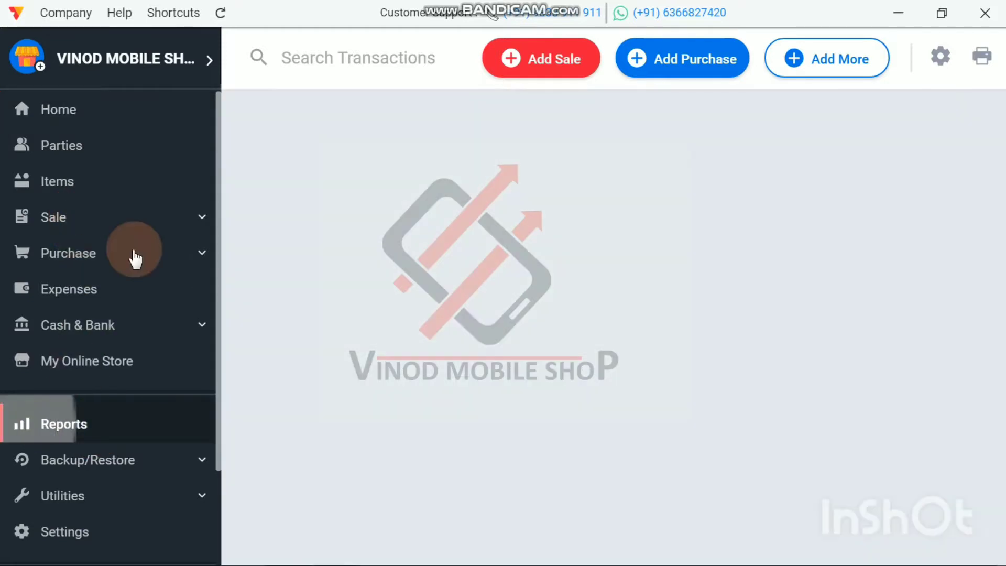
pyautogui.click(260, 218)
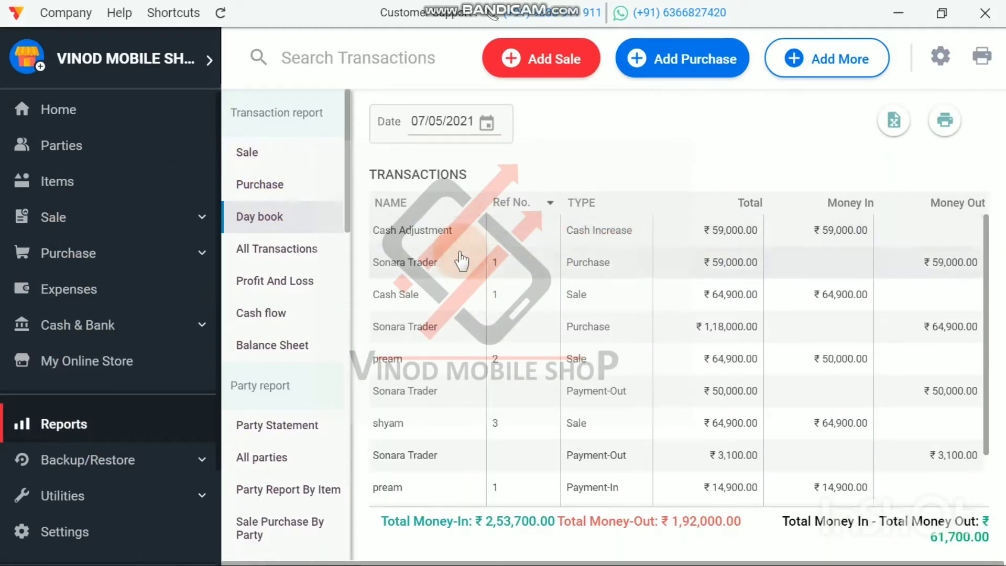
pyautogui.rightClick(428, 228)
pyautogui.click(450, 295)
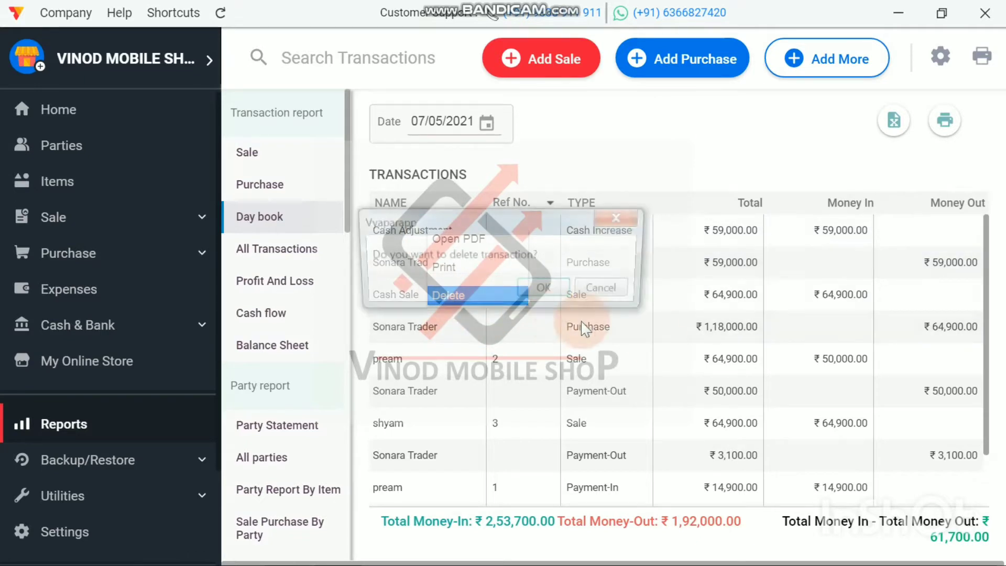
pyautogui.click(543, 287)
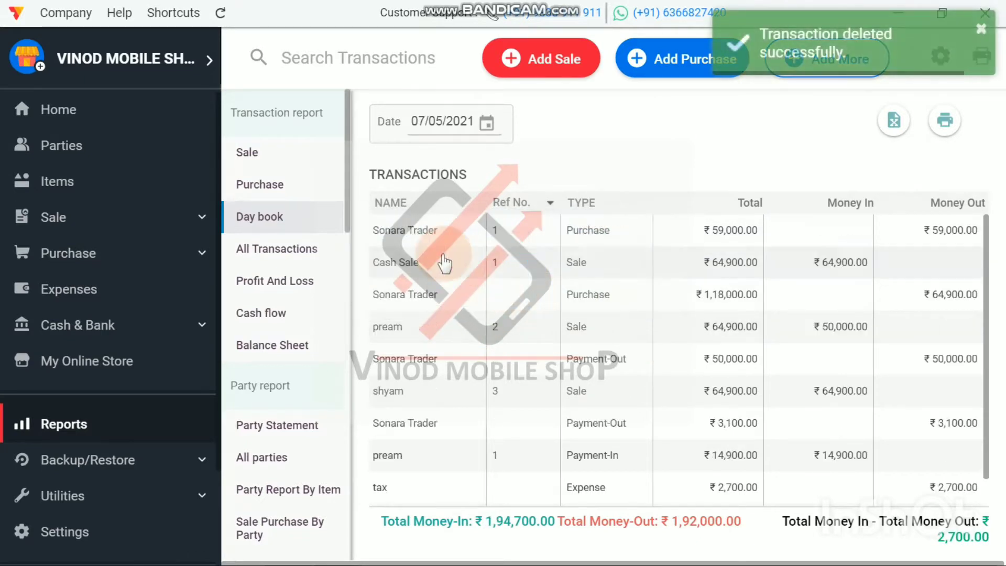
# Step: Delete the ₹59,000 purchase and the ₹64,900 Cash Sale with reference number 1 from the Day book
pyautogui.rightClick(426, 228)
pyautogui.click(453, 295)
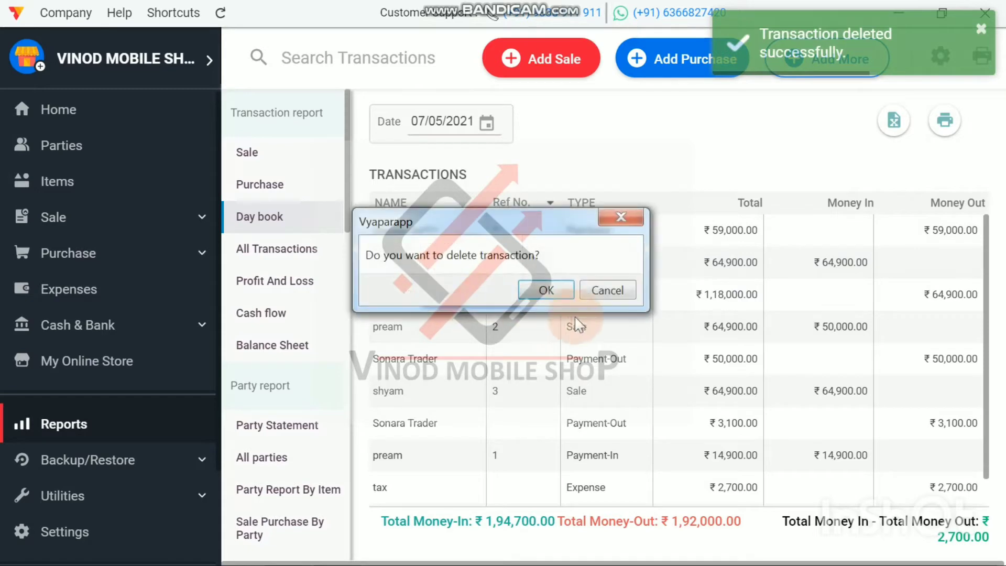
pyautogui.click(546, 290)
pyautogui.rightClick(404, 230)
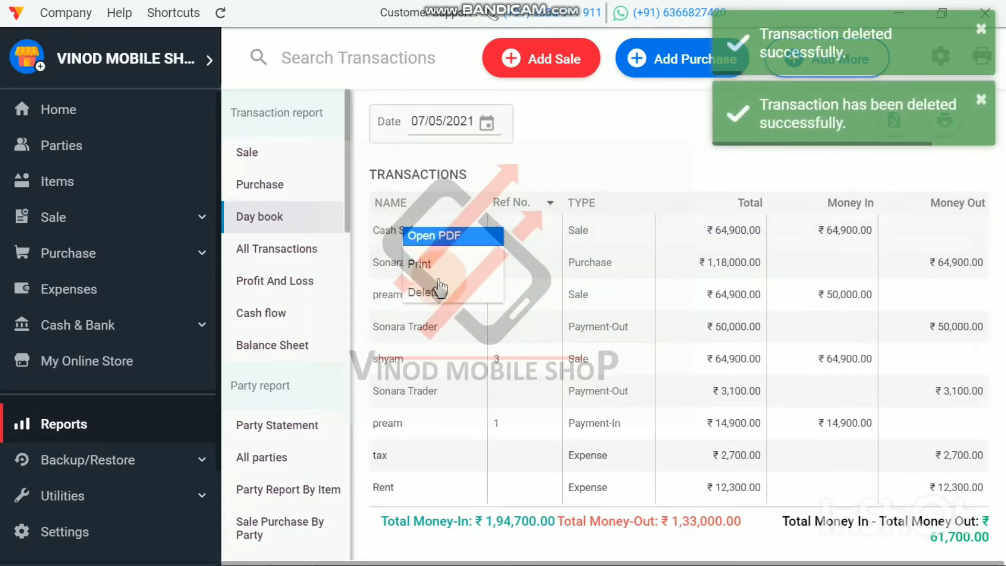
pyautogui.click(433, 293)
pyautogui.click(544, 289)
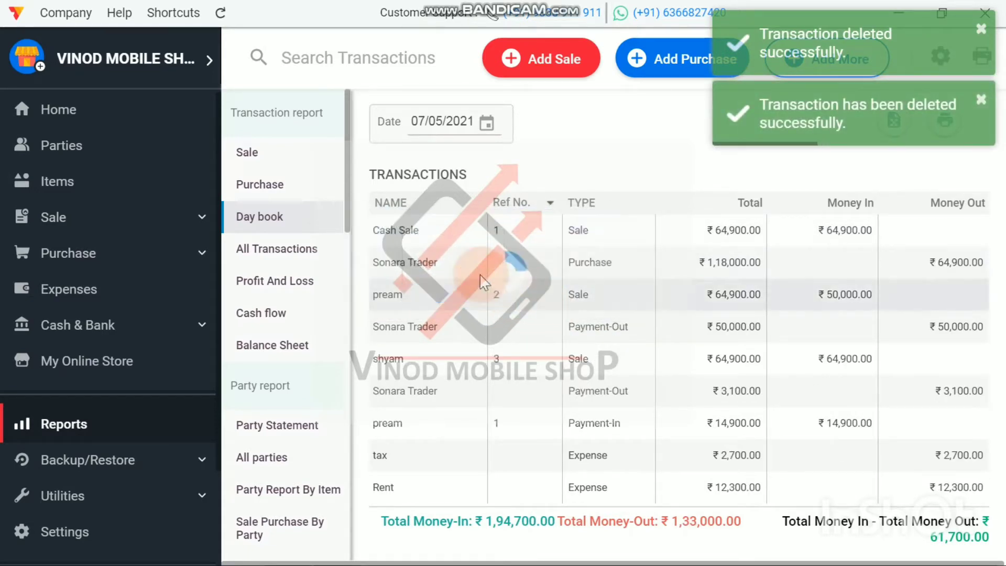
# Step: Delete the ₹1,18,000 purchase and the sale with reference number 2 from the Day book
pyautogui.rightClick(401, 231)
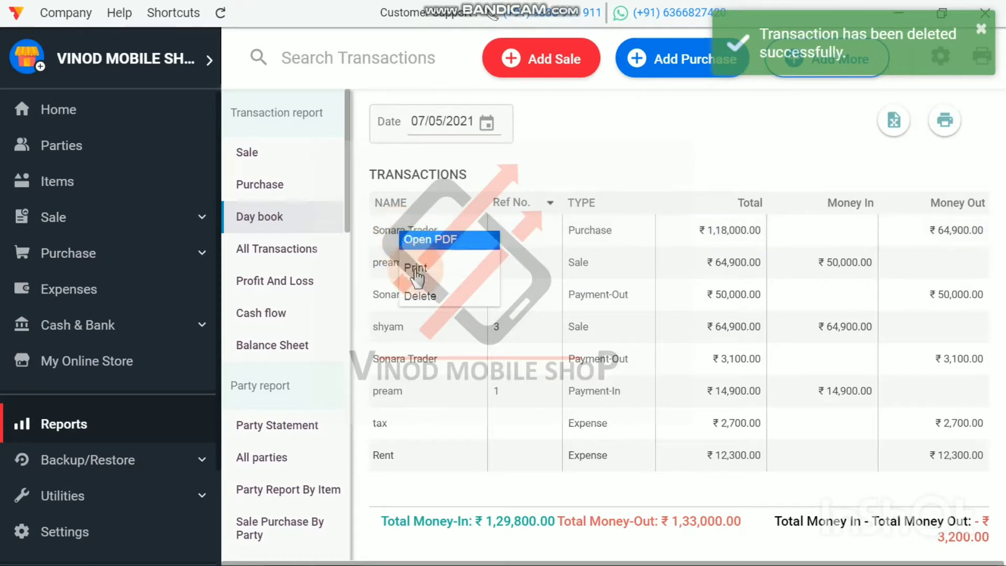
pyautogui.click(422, 295)
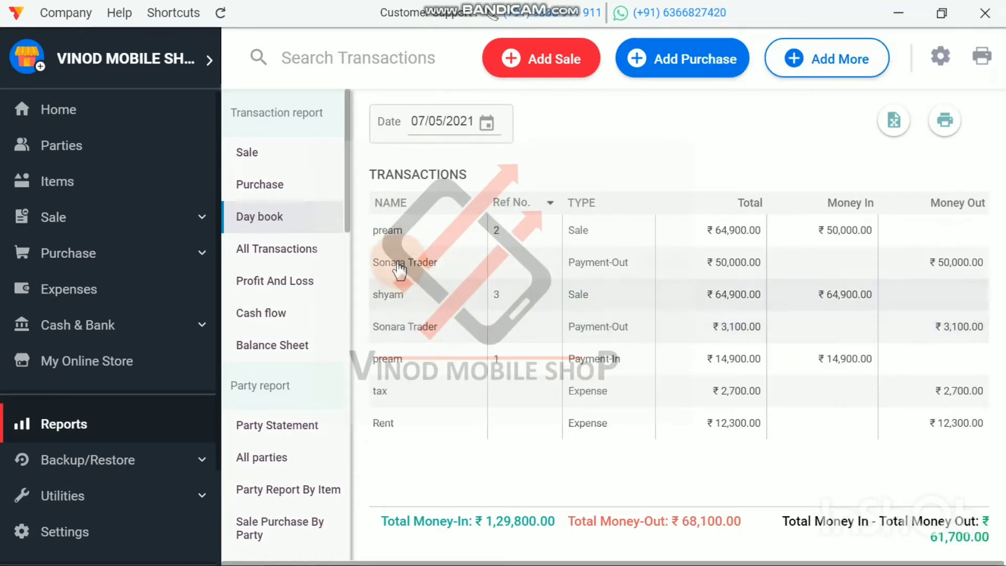
pyautogui.rightClick(396, 232)
pyautogui.click(415, 299)
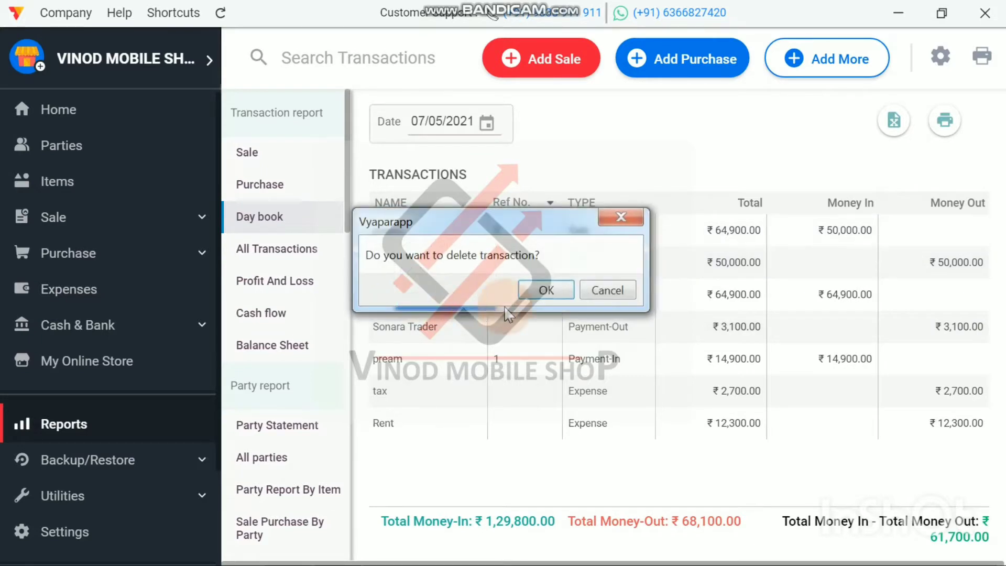
pyautogui.click(545, 290)
# Step: Delete the ₹50,000 Payment-Out and the sale with reference number 3 from the Day book
pyautogui.rightClick(408, 231)
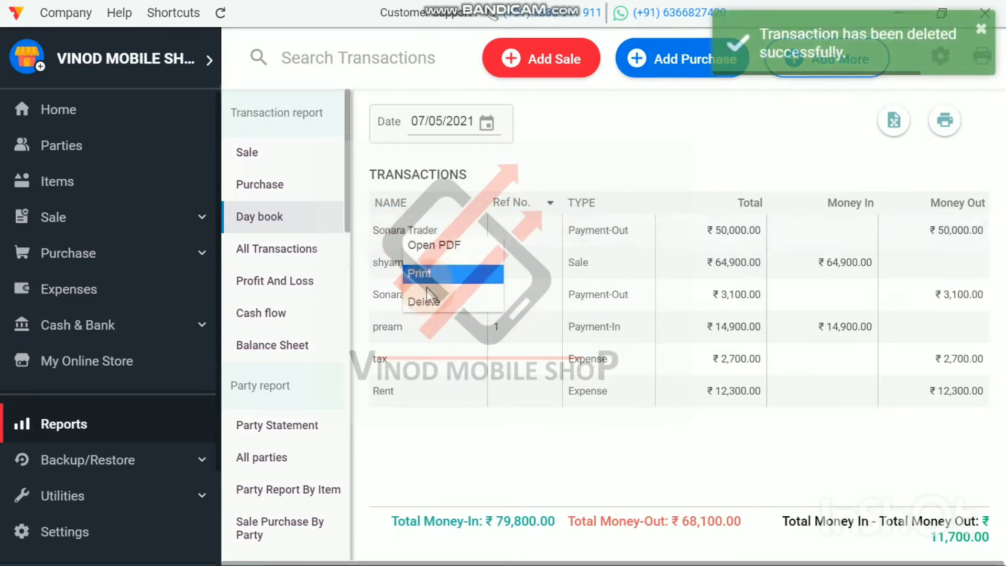
pyautogui.click(416, 302)
pyautogui.click(531, 293)
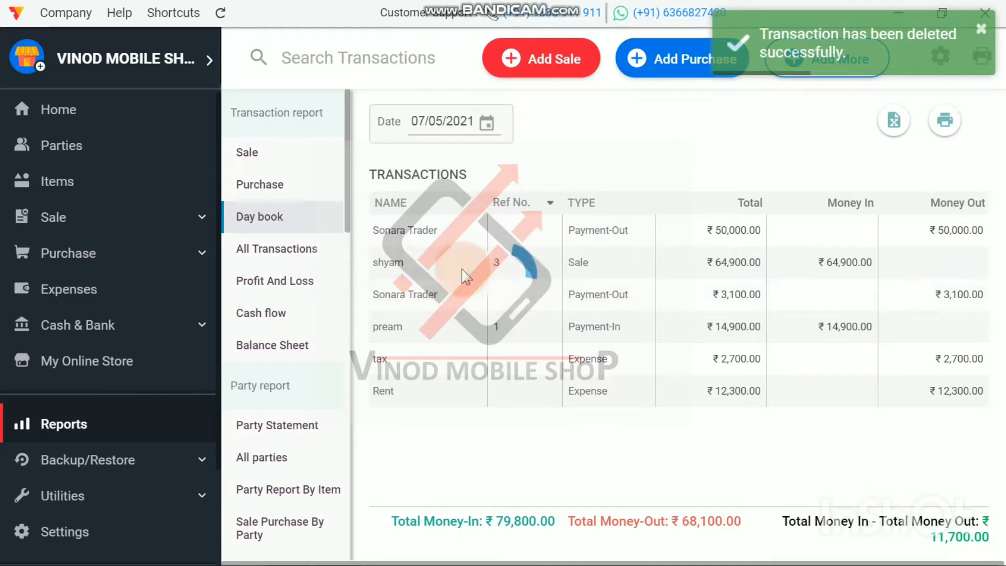
pyautogui.rightClick(405, 231)
pyautogui.click(423, 296)
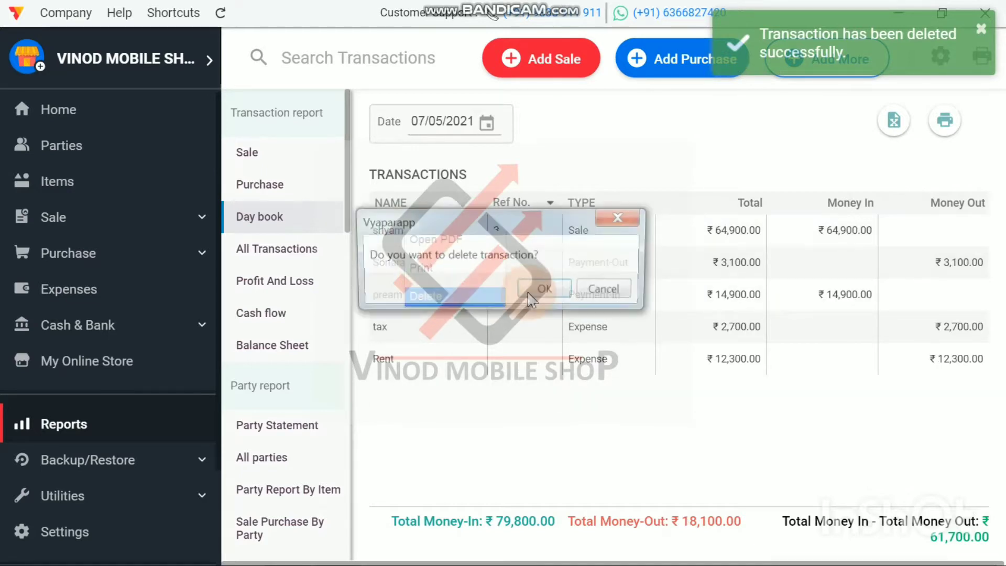
pyautogui.click(542, 290)
# Step: Delete the ₹3,100 Payment-Out and the ₹14,900 Payment-In from the Day book
pyautogui.rightClick(393, 231)
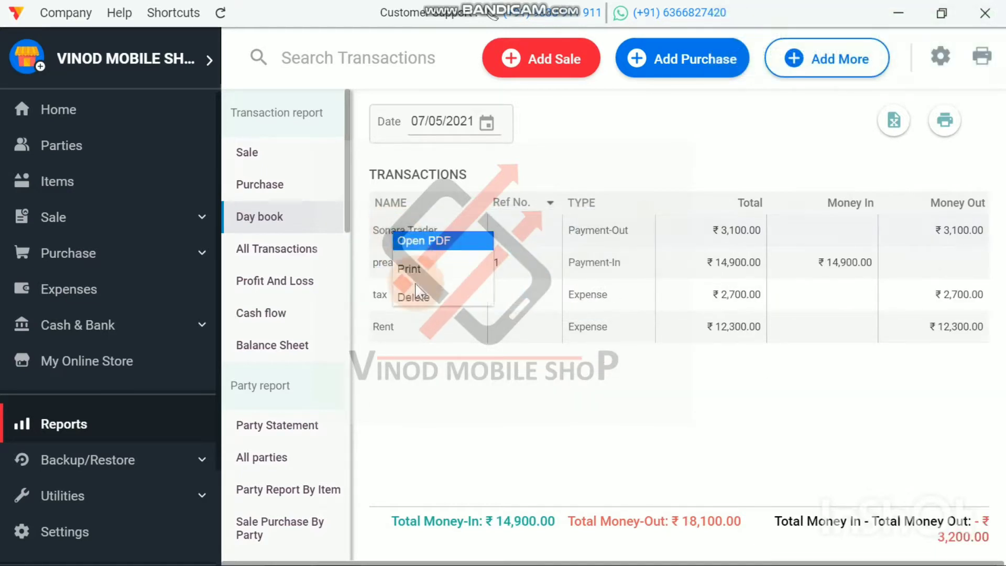
pyautogui.click(445, 297)
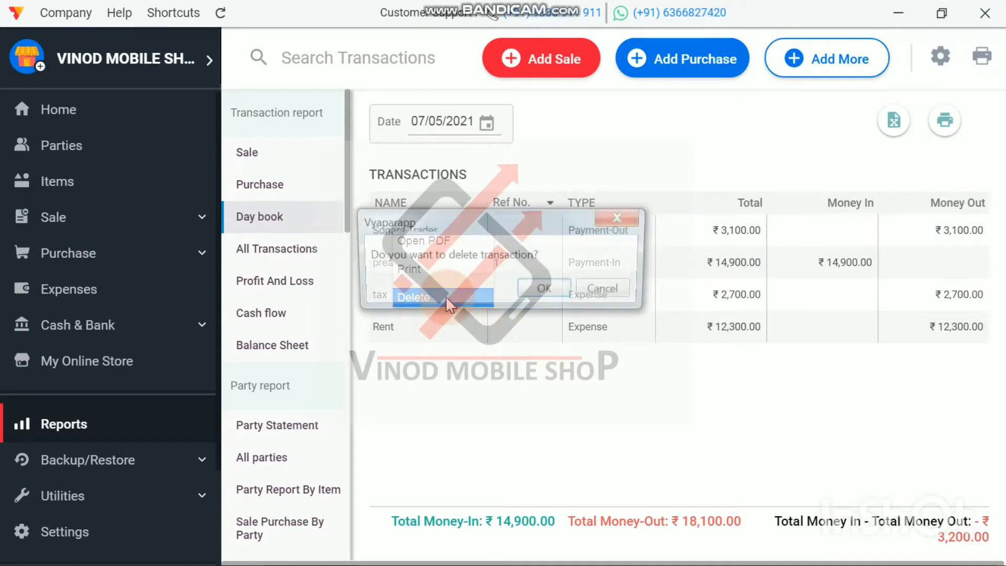
pyautogui.click(527, 292)
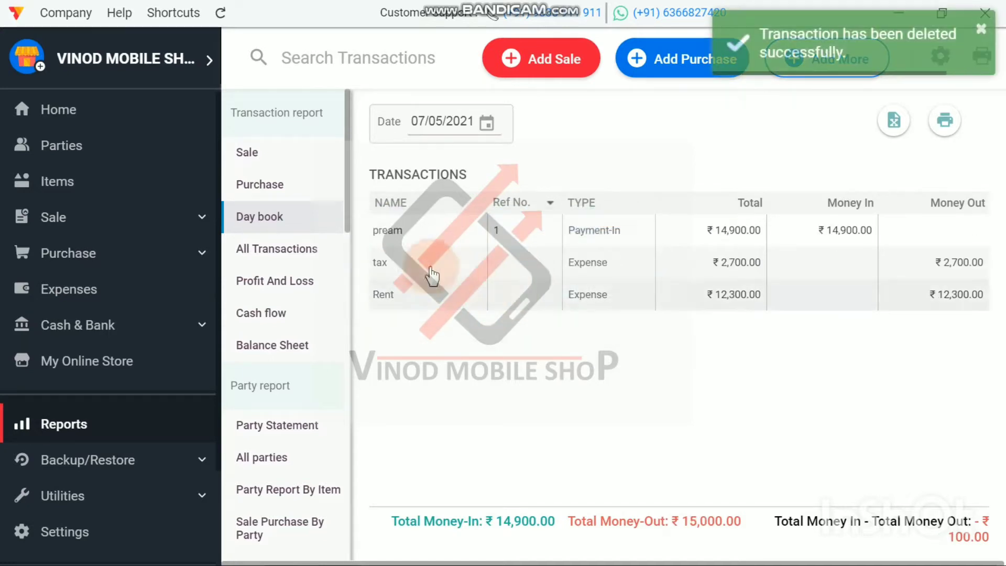
pyautogui.rightClick(404, 230)
pyautogui.click(418, 295)
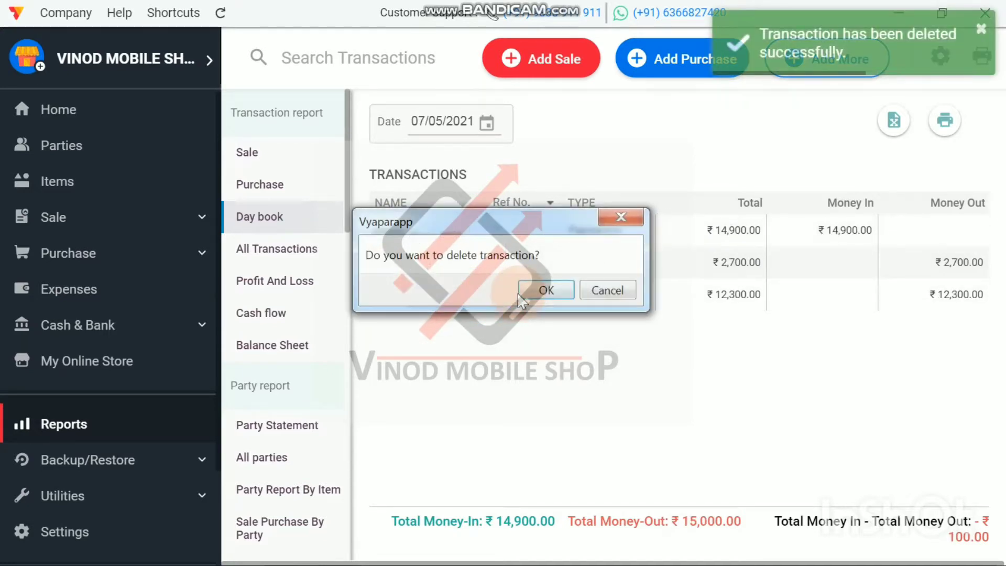
pyautogui.click(540, 290)
# Step: Delete the tax and Rent expense entries from the Day book
pyautogui.rightClick(402, 229)
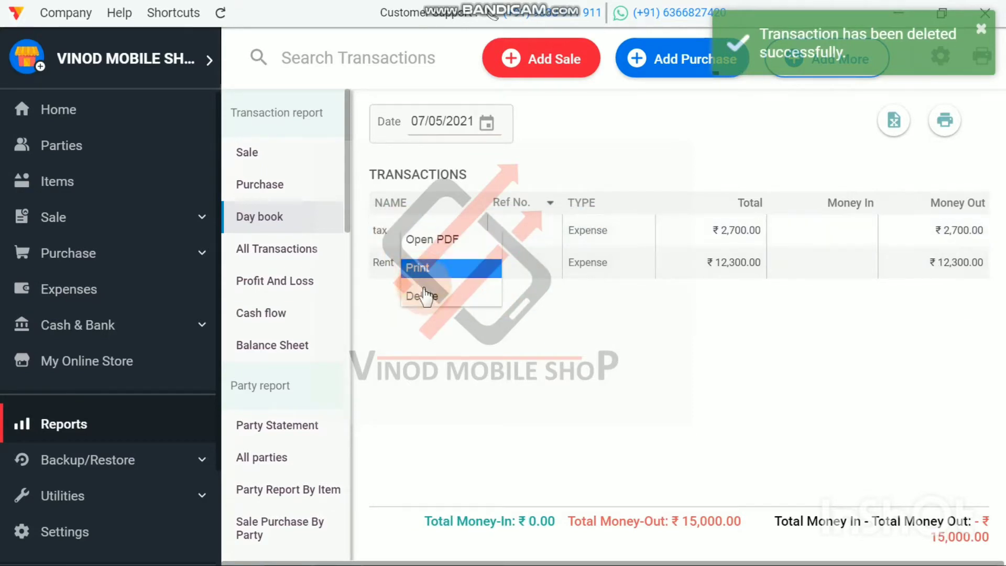
pyautogui.click(429, 292)
pyautogui.click(549, 285)
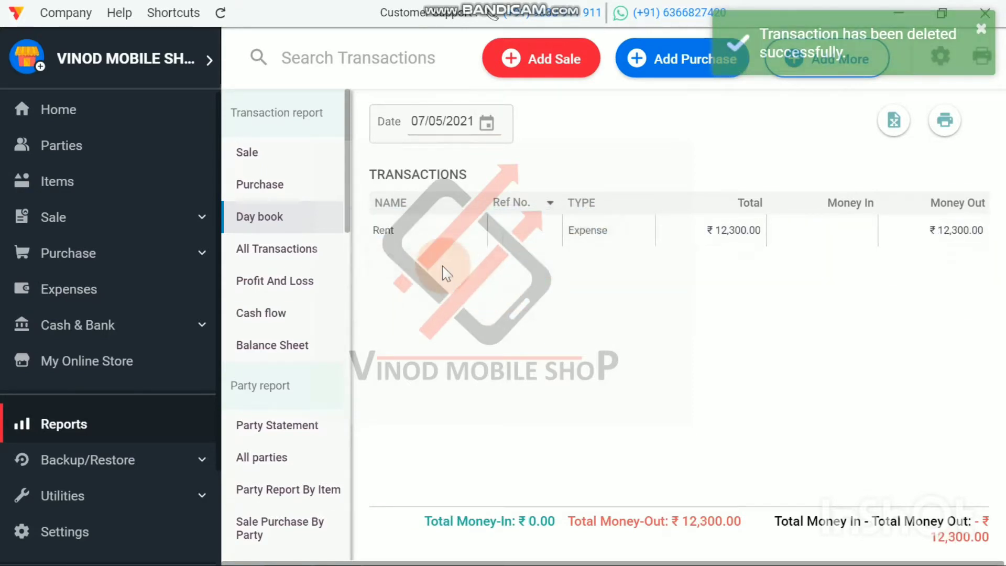
pyautogui.rightClick(403, 236)
pyautogui.click(440, 299)
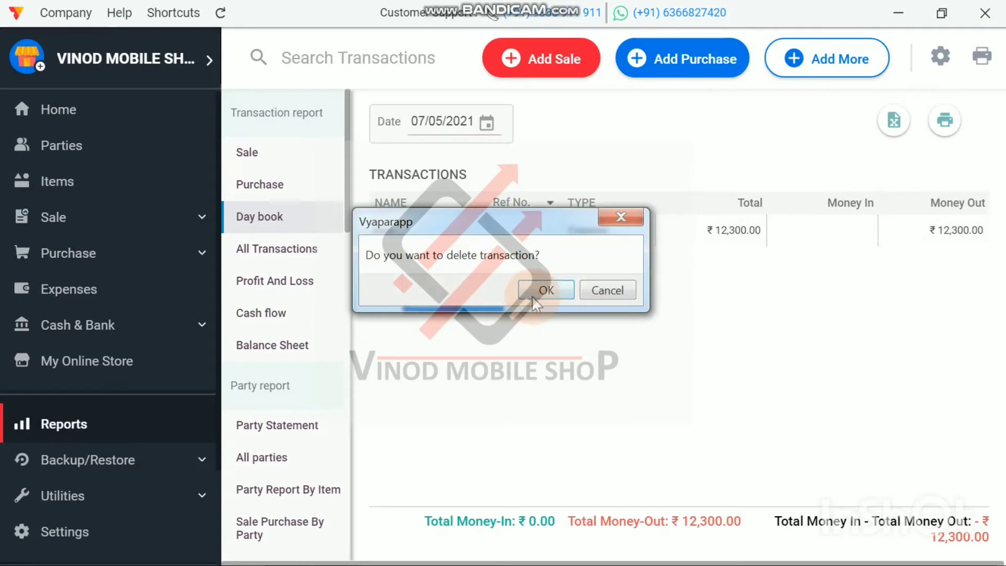
pyautogui.click(542, 290)
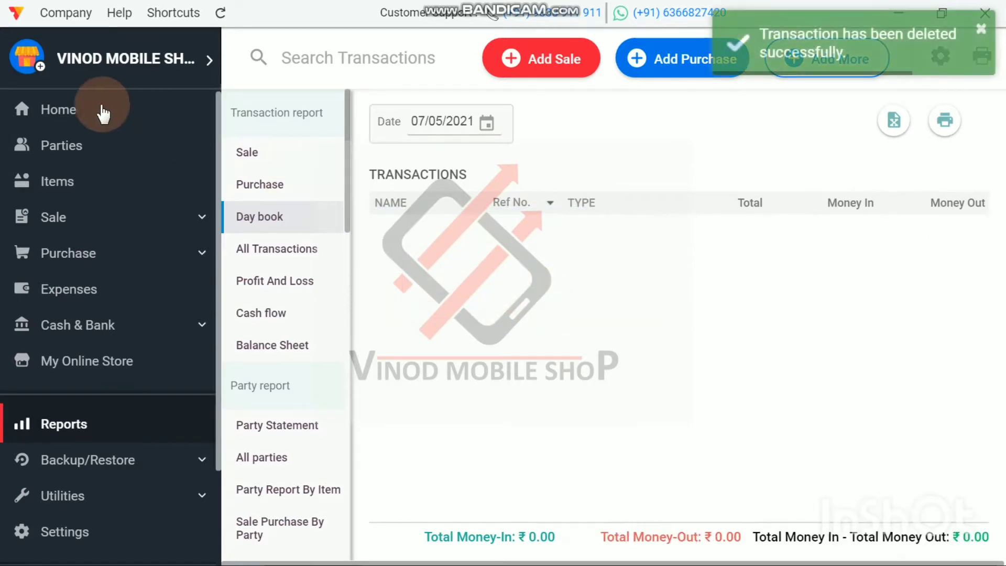
# Step: Review the sale, expense, receivable, payable, purchase, stock and cash and bank figures on the Home dashboard
pyautogui.click(52, 113)
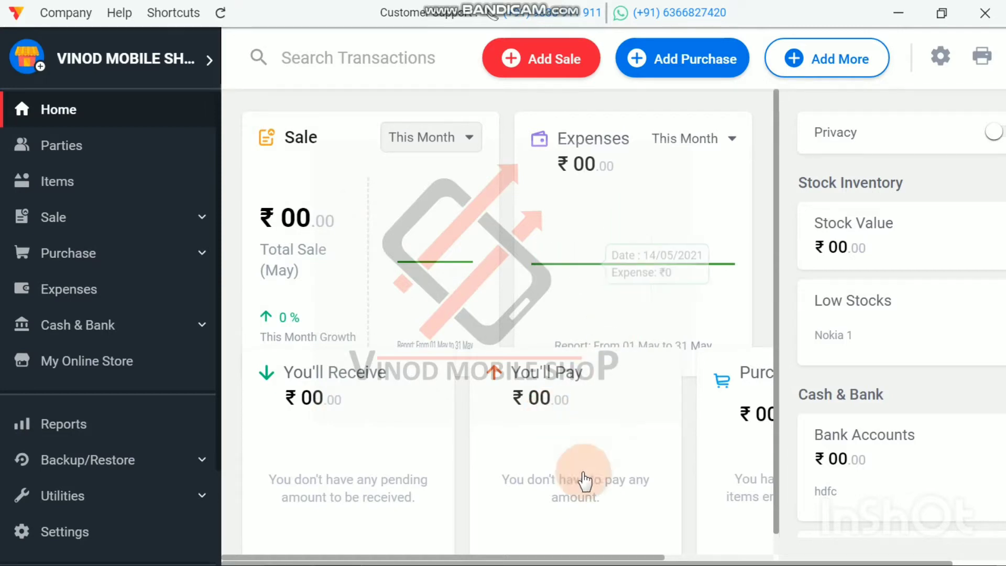
pyautogui.moveTo(548, 561); pyautogui.dragTo(657, 559)
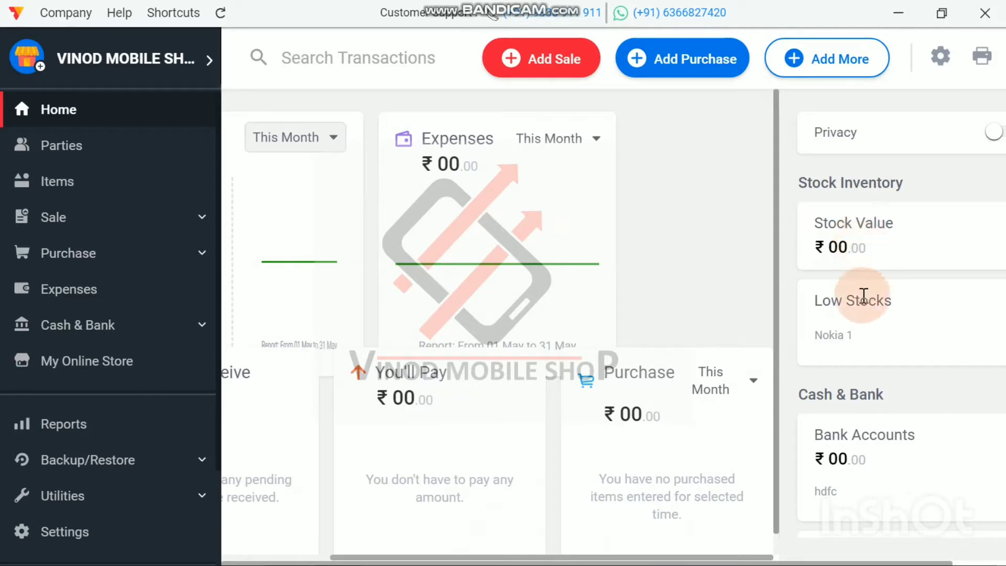
pyautogui.scroll(-2, 873, 414)
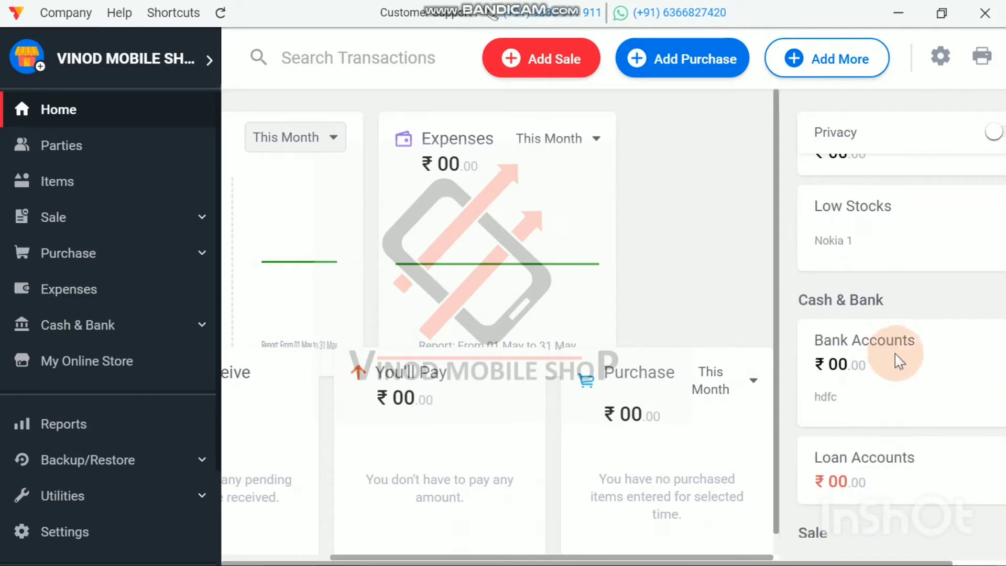
pyautogui.scroll(-2, 895, 361)
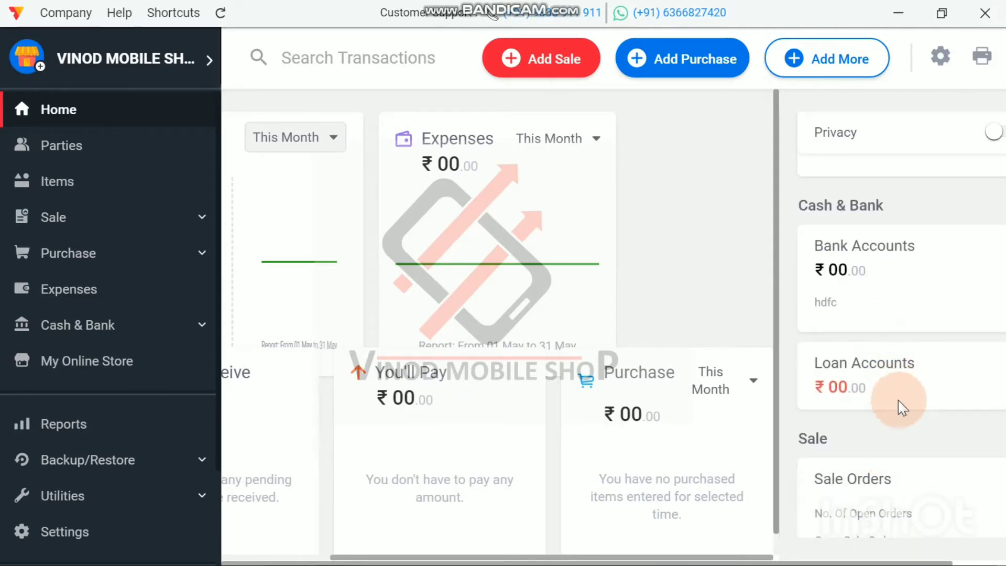
pyautogui.scroll(-7, 898, 400)
pyautogui.scroll(11, 898, 411)
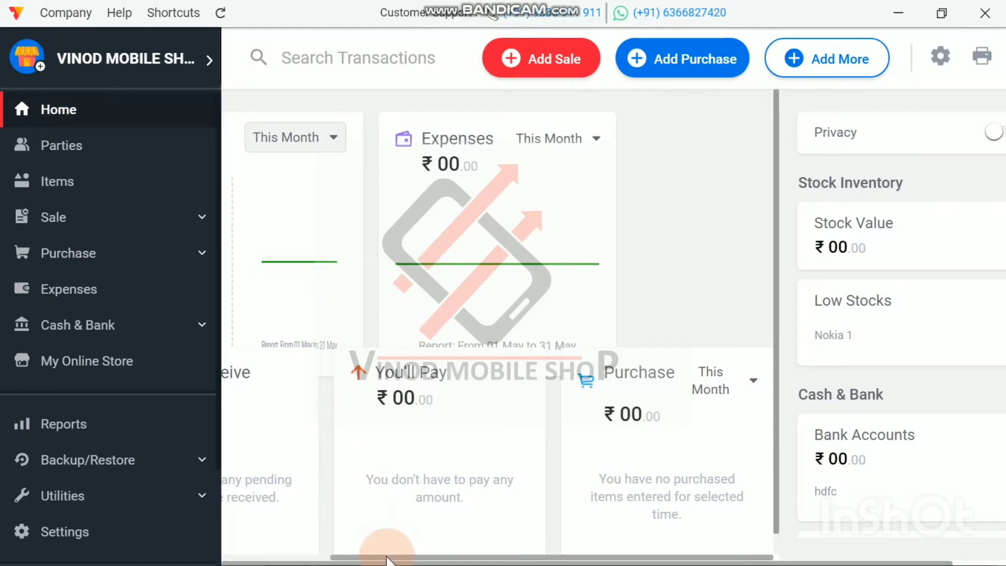
pyautogui.moveTo(387, 559); pyautogui.dragTo(278, 558)
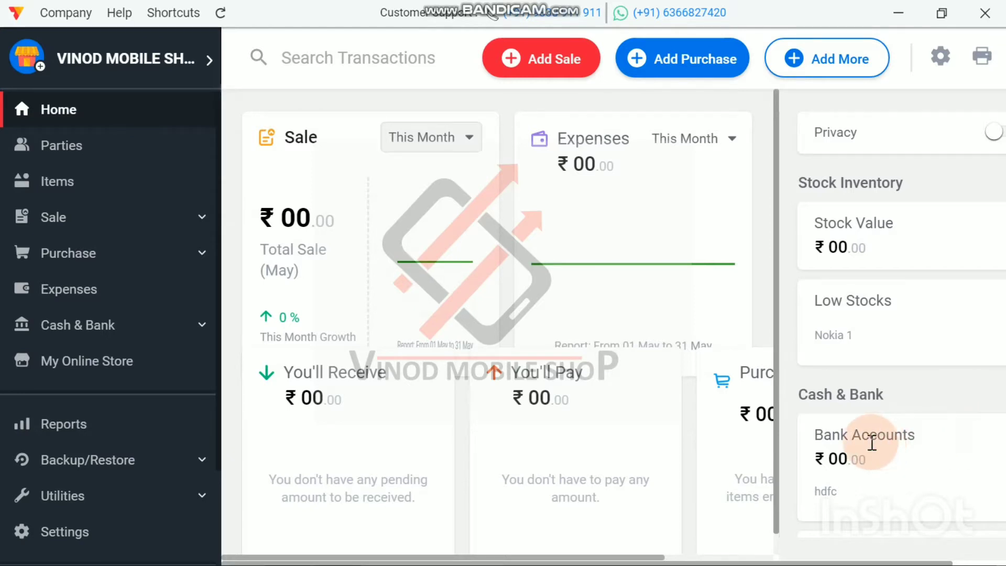
# Step: Add a cash-in-hand adjustment of 10000 using Add Cash, dated 07/05/2021
pyautogui.click(67, 330)
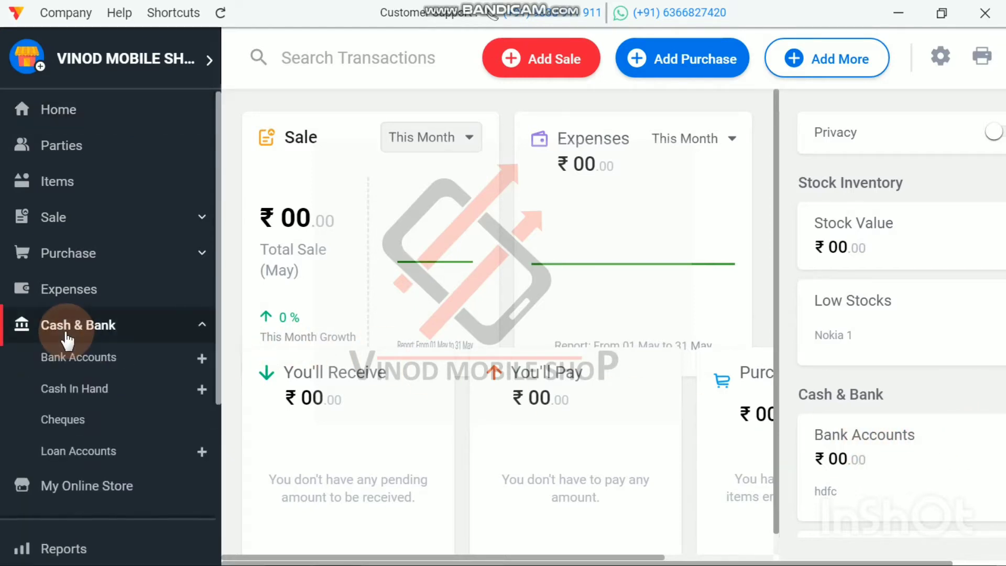
pyautogui.click(71, 401)
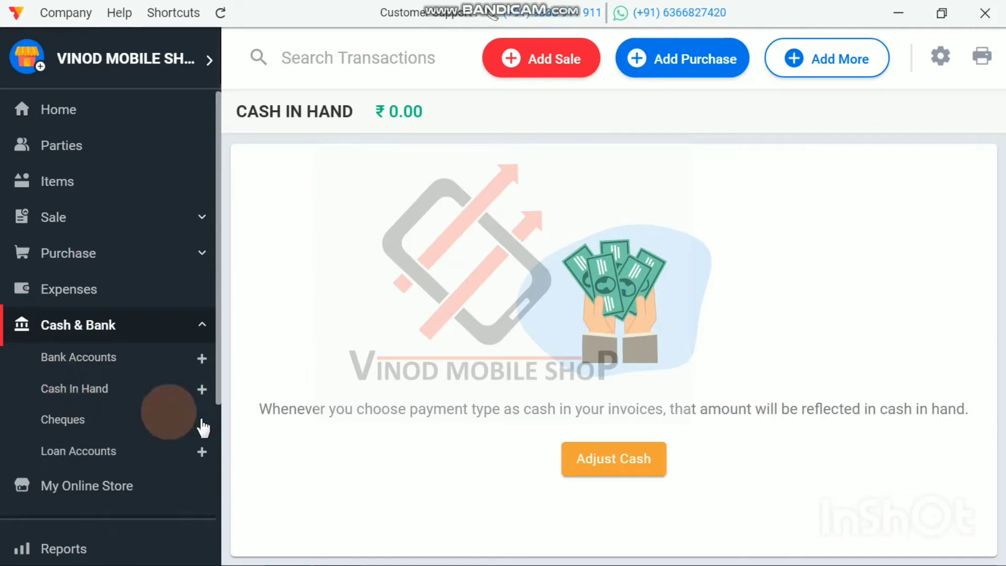
pyautogui.click(613, 469)
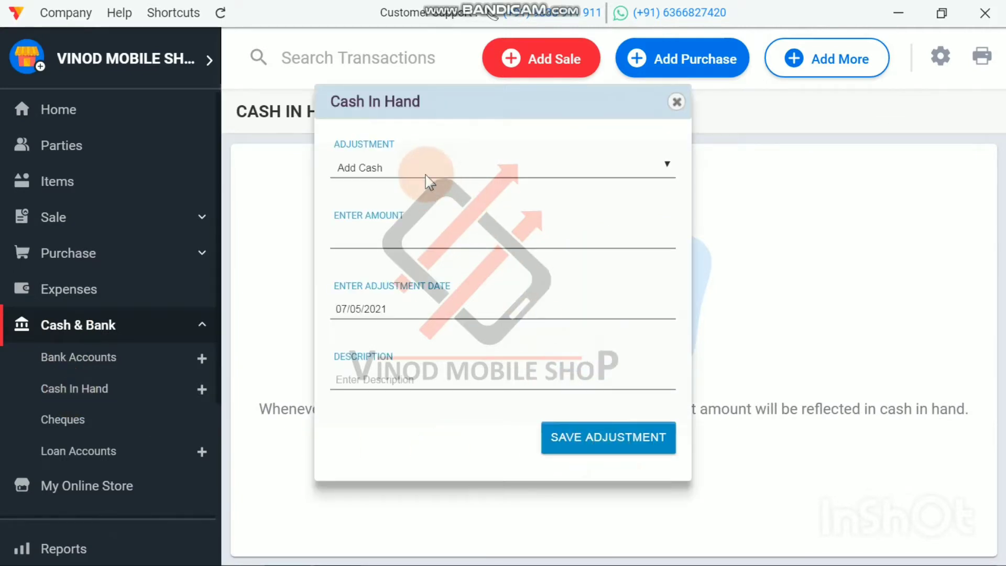
pyautogui.click(367, 243)
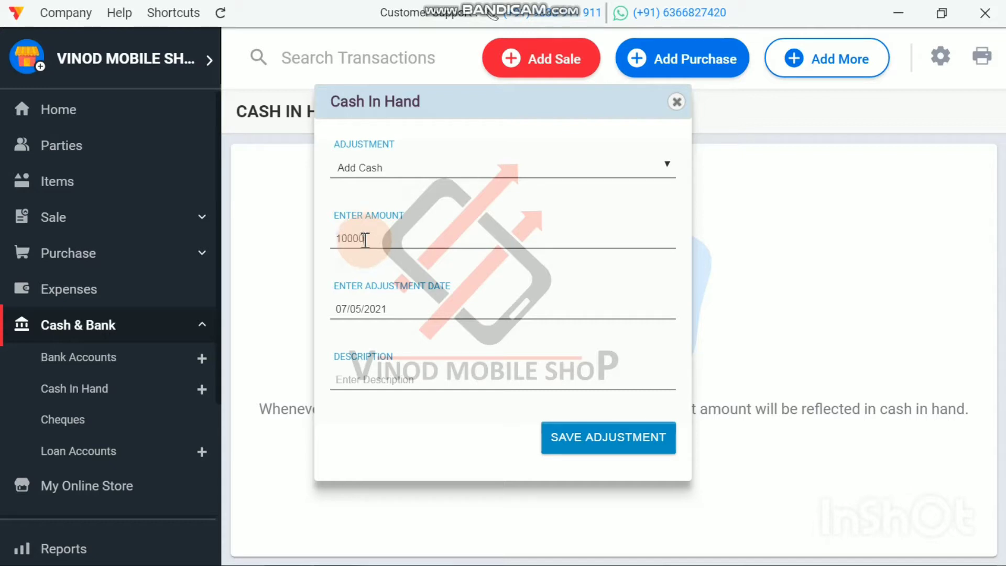
pyautogui.click(629, 440)
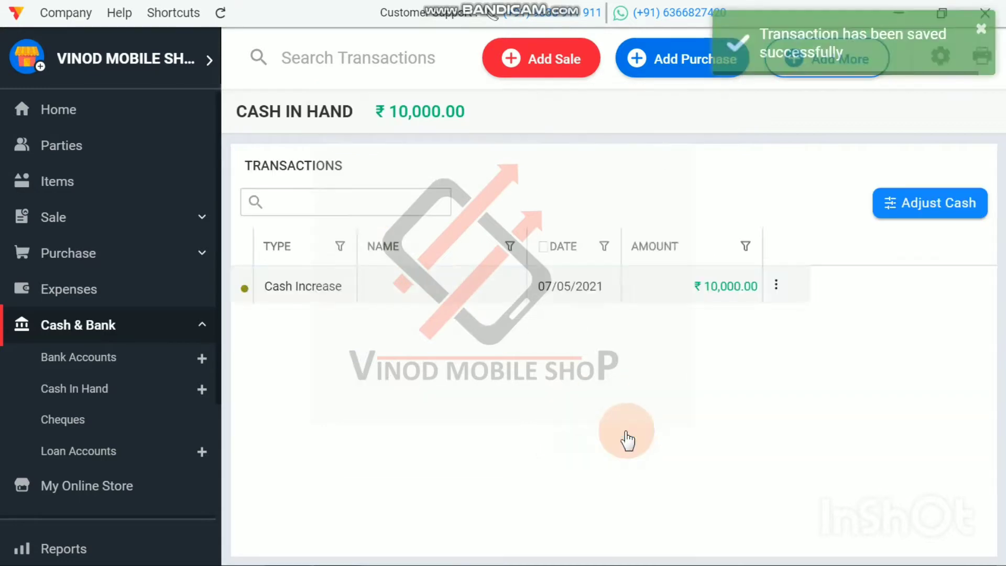
# Step: Delete the existing hdfc account from the bank accounts reached through the Home dashboard
pyautogui.click(46, 116)
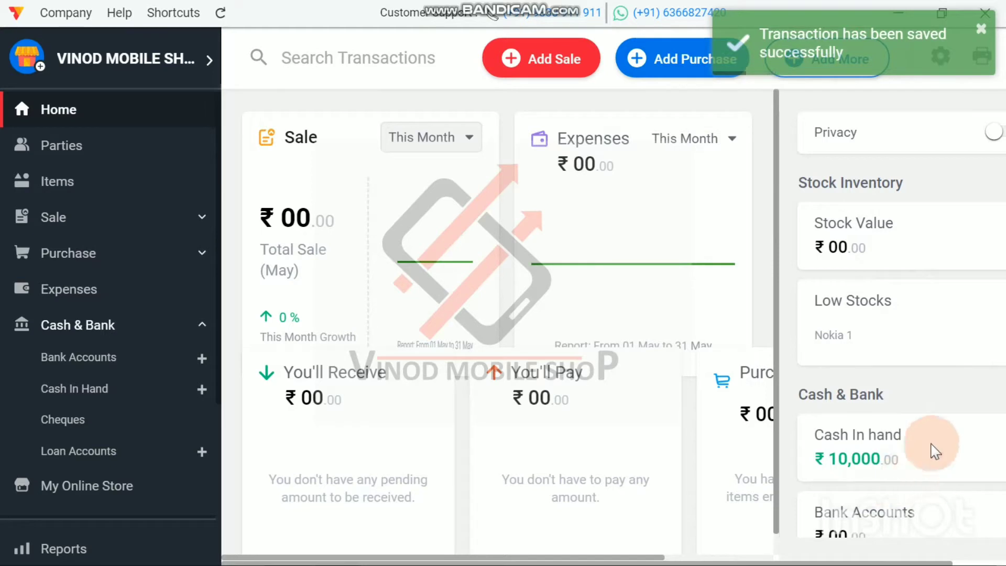
pyautogui.scroll(-2, 935, 451)
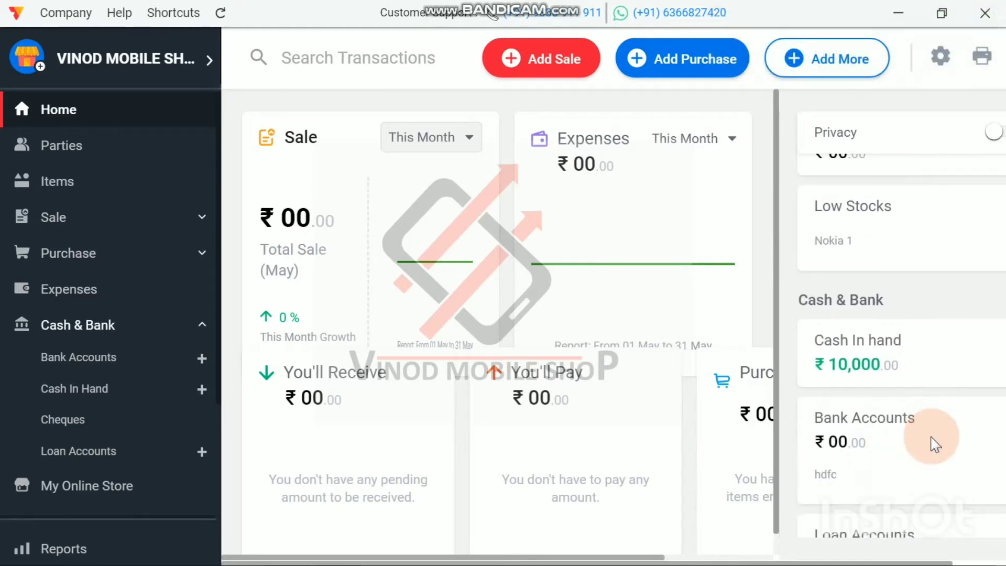
pyautogui.click(880, 467)
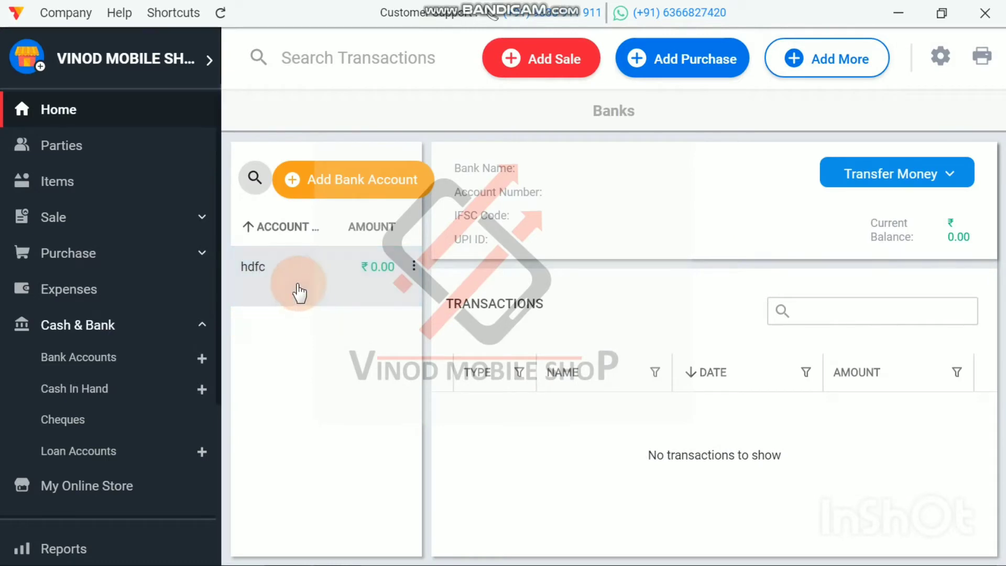
pyautogui.rightClick(299, 288)
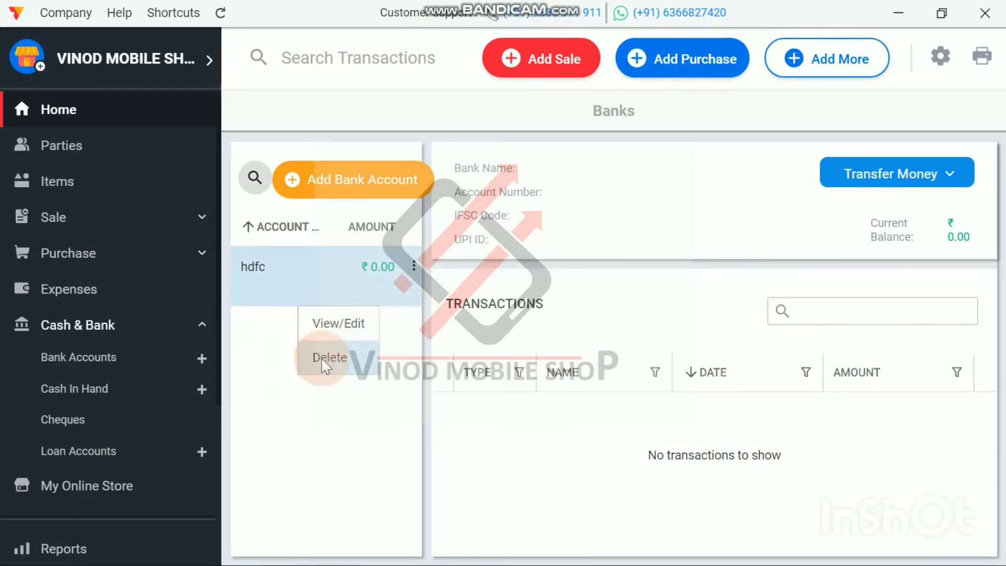
pyautogui.click(330, 357)
pyautogui.click(545, 290)
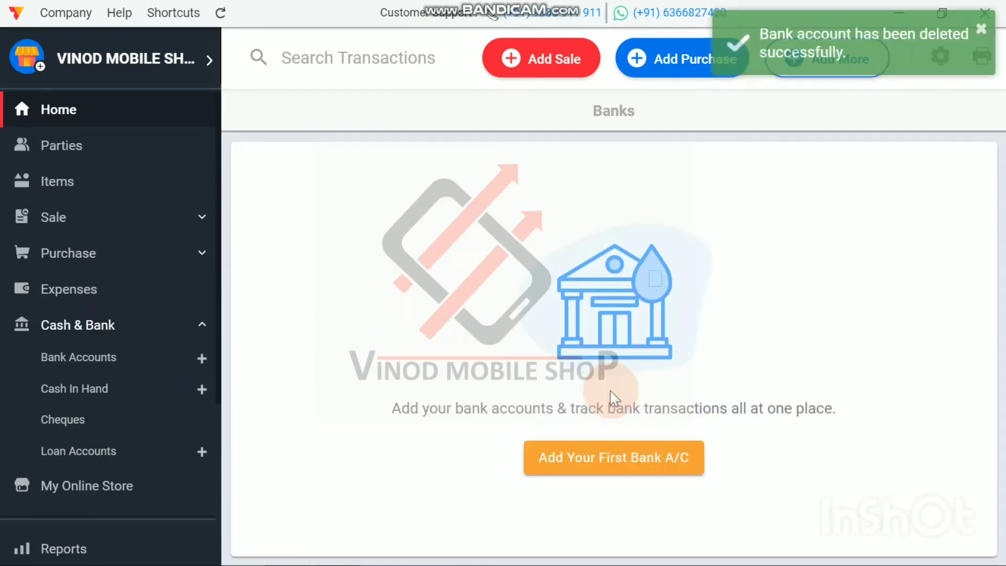
# Step: Add a new bank account with the display name hdfc and no opening balance
pyautogui.click(605, 472)
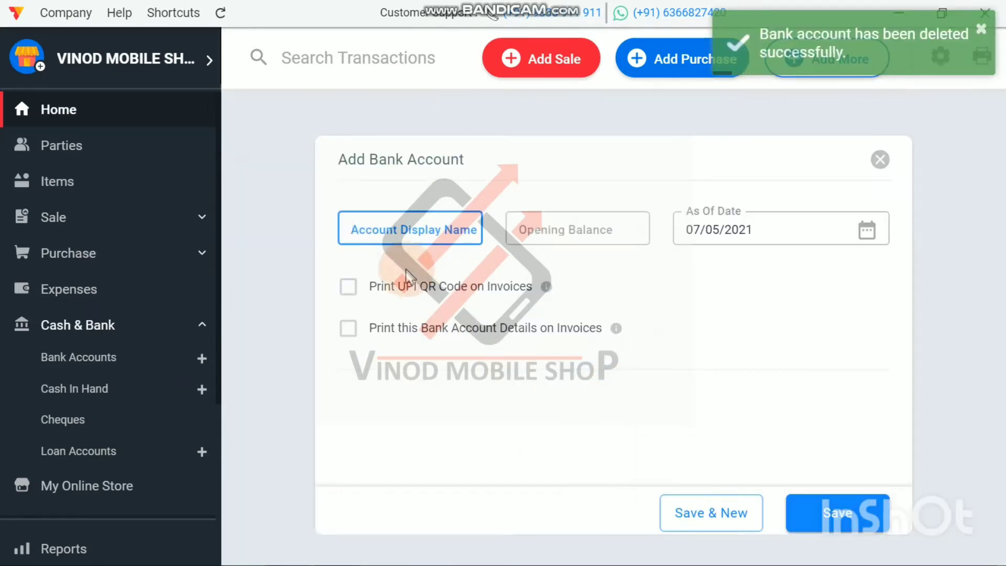
pyautogui.click(393, 229)
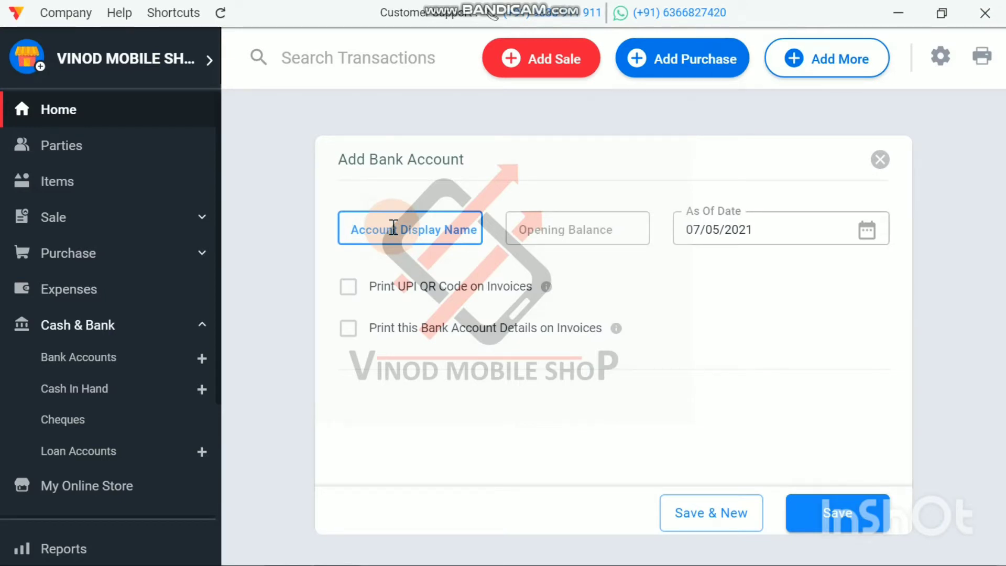
pyautogui.write('hdfc')
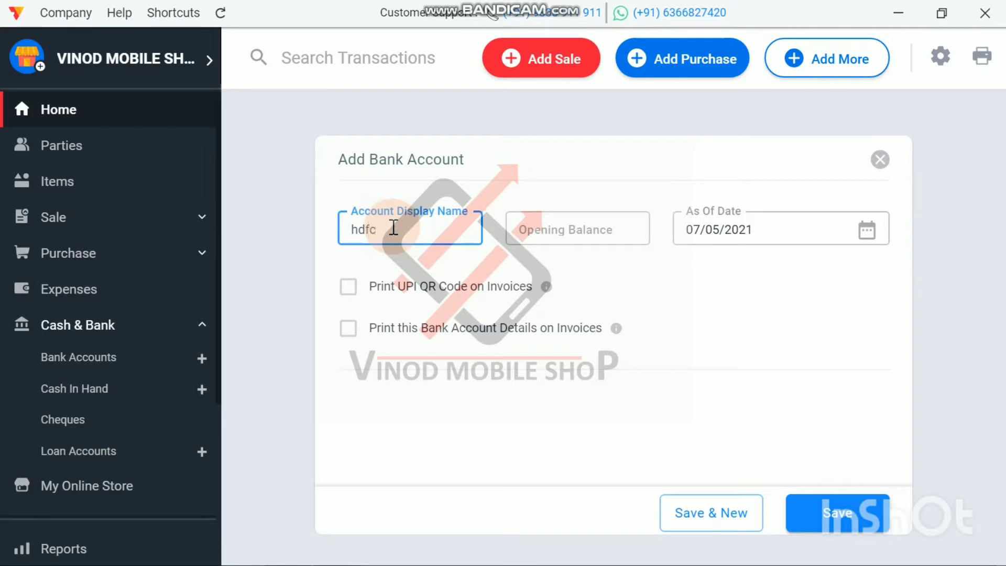
pyautogui.click(810, 515)
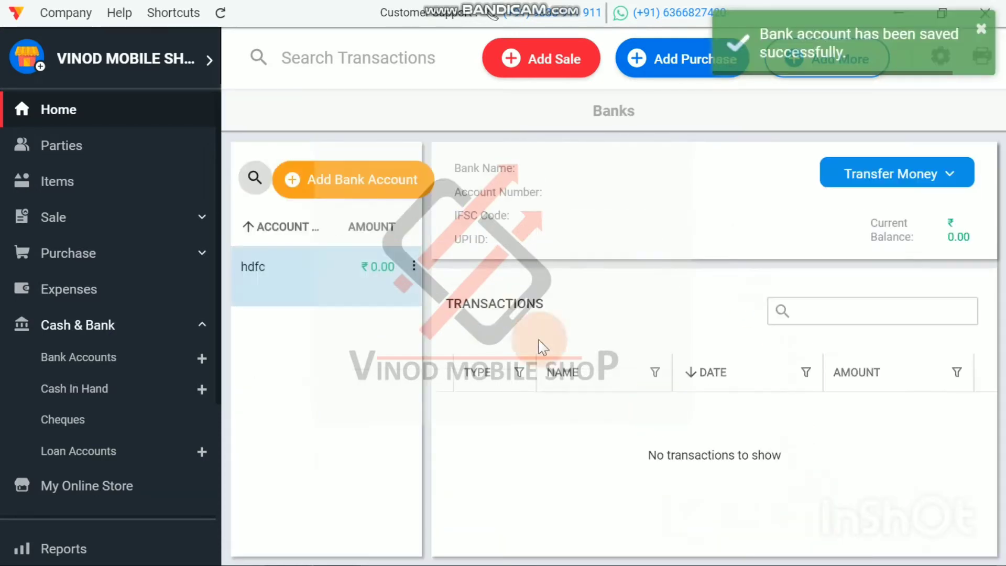
# Step: Edit the hdfc bank account to set its opening balance to 10000 and save it
pyautogui.click(341, 289)
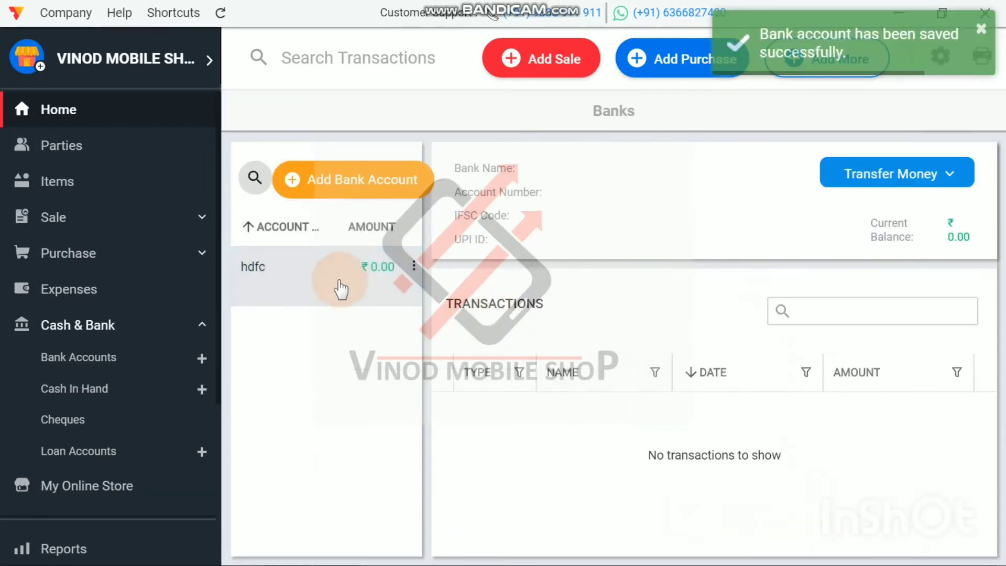
pyautogui.doubleClick(332, 283)
pyautogui.click(564, 229)
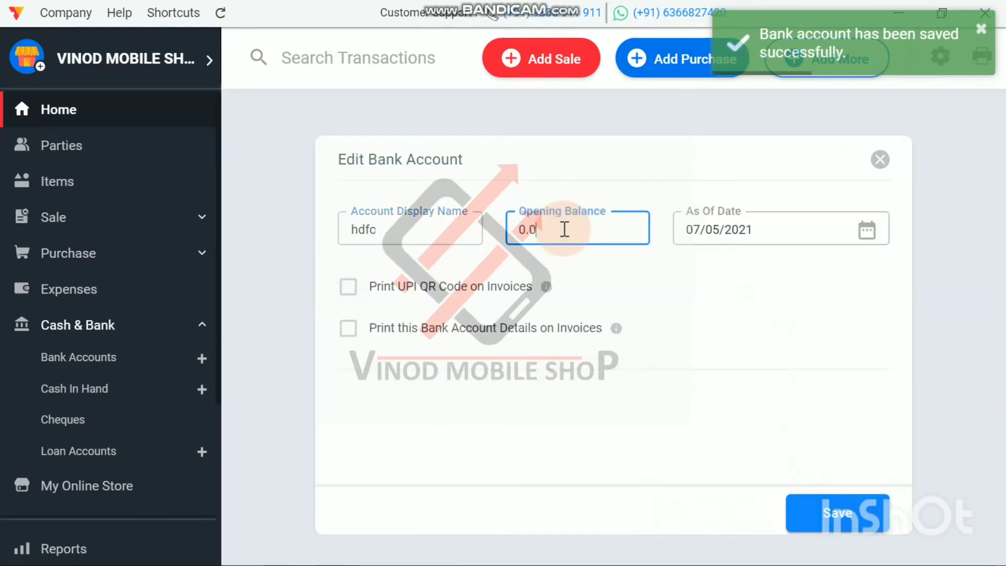
pyautogui.press('BackSpace')
pyautogui.press('BackSpace')
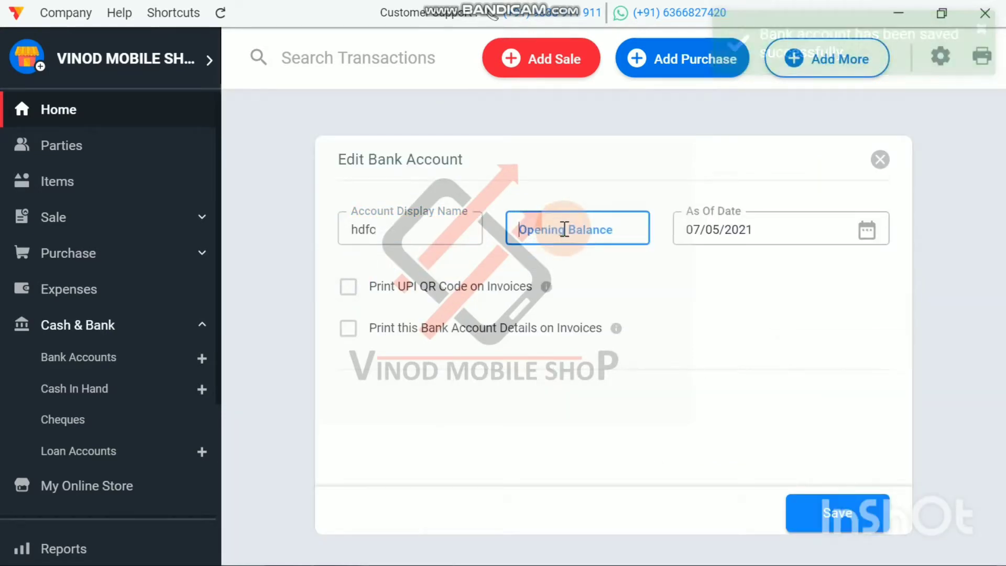
pyautogui.write('10000')
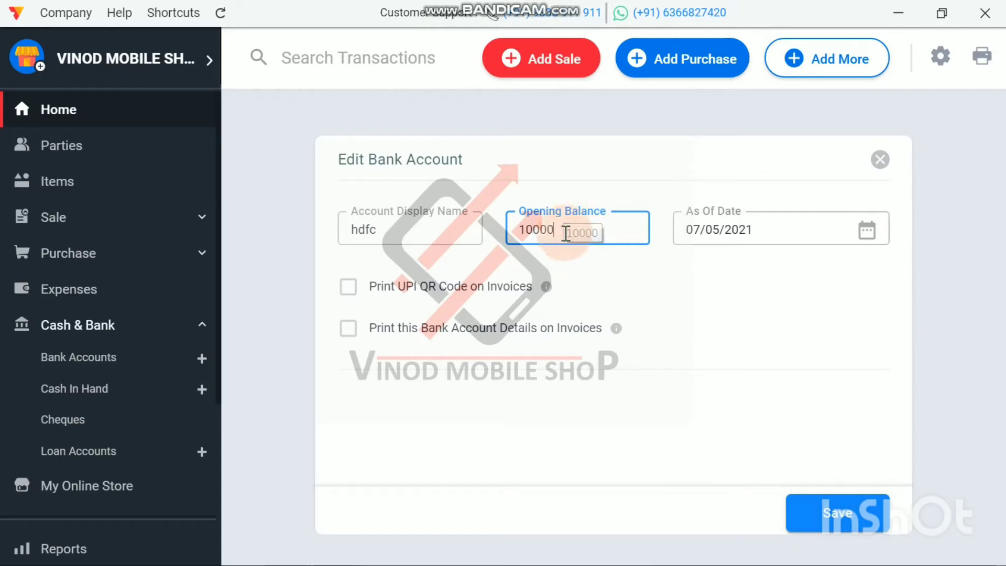
pyautogui.click(841, 513)
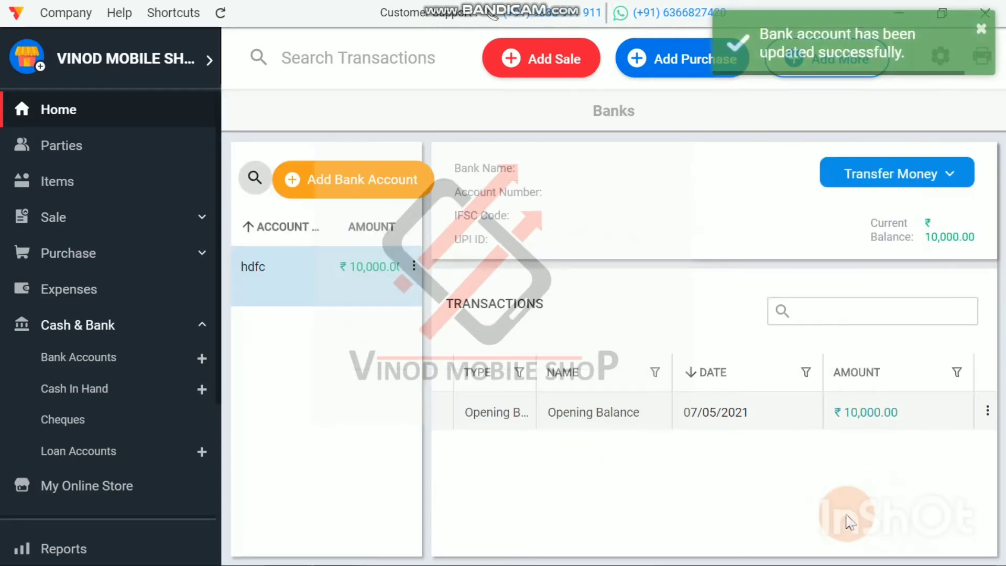
# Step: Add another bank account named pnb with an opening balance of 50000, starting from the dashboard's bank accounts
pyautogui.click(49, 108)
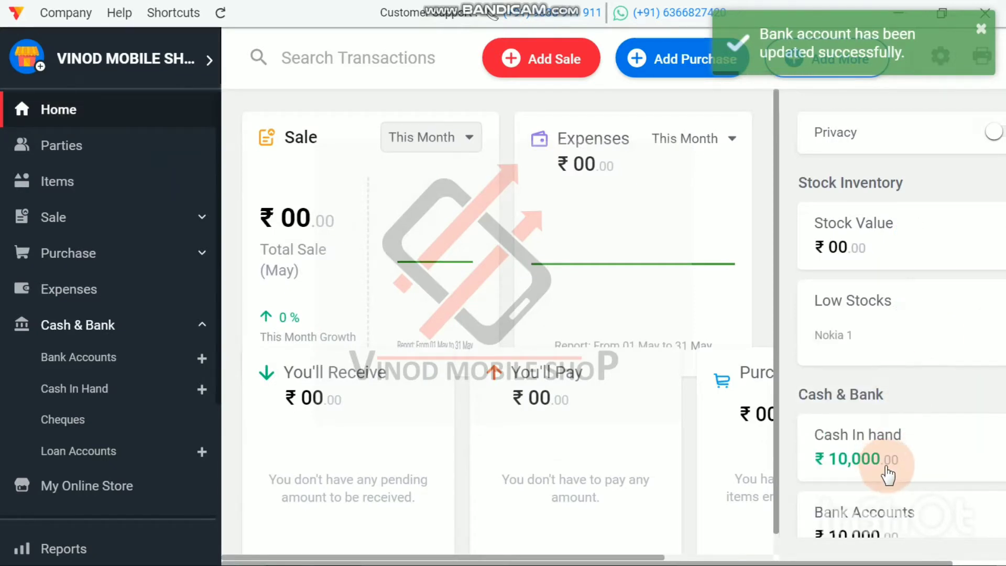
pyautogui.scroll(-2, 888, 474)
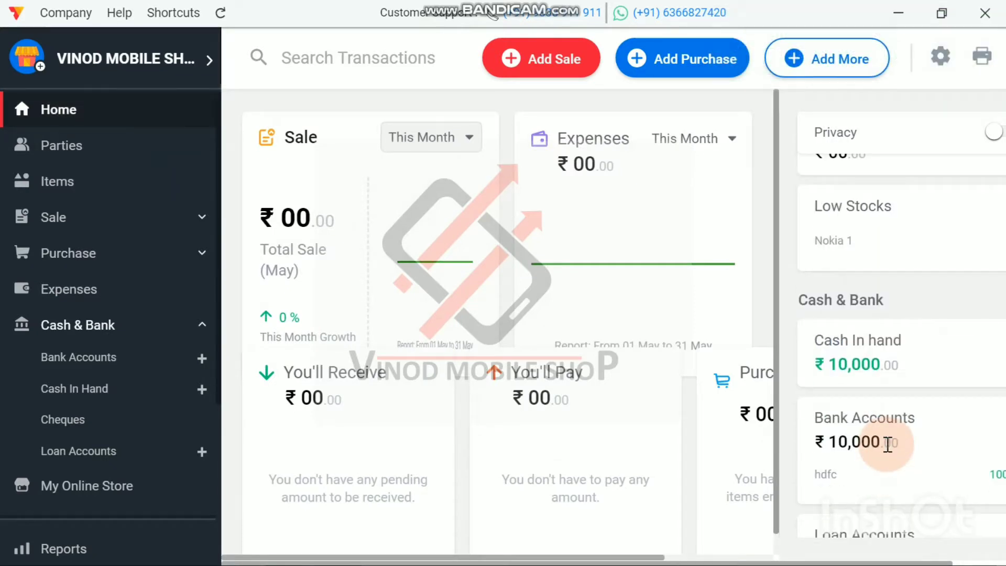
pyautogui.scroll(-1, 888, 444)
pyautogui.scroll(2, 887, 445)
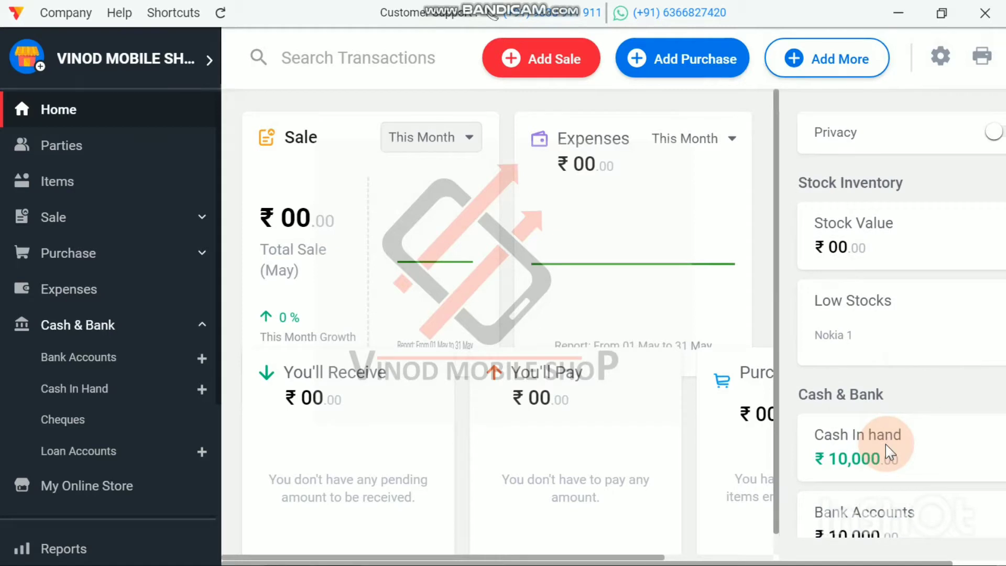
pyautogui.scroll(-1, 885, 450)
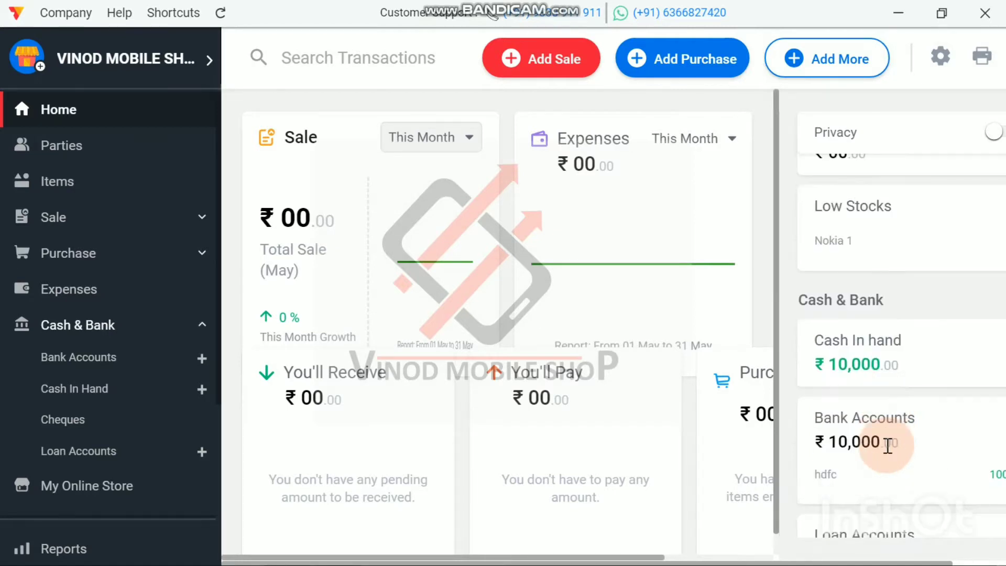
pyautogui.click(857, 478)
pyautogui.click(332, 192)
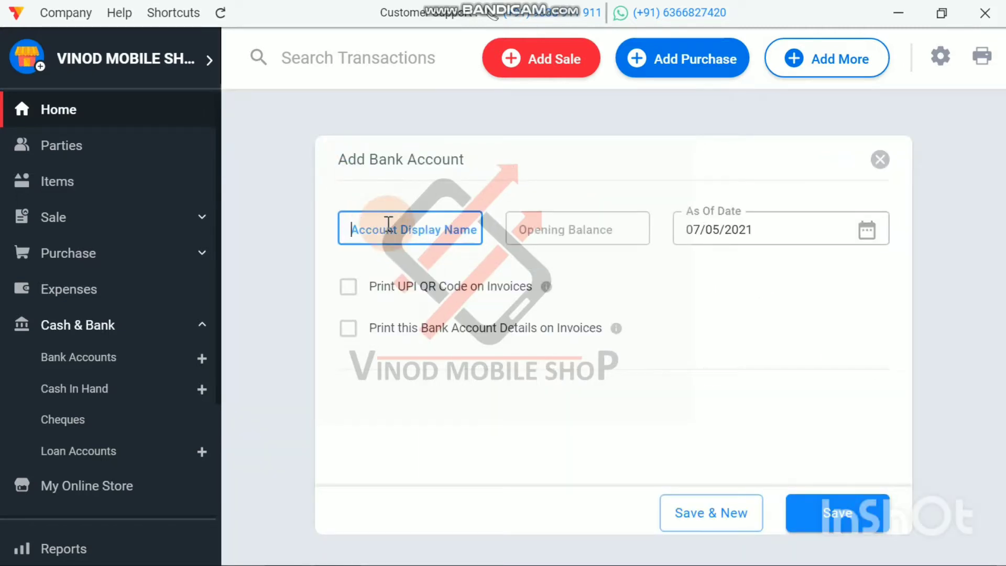
pyautogui.write('p')
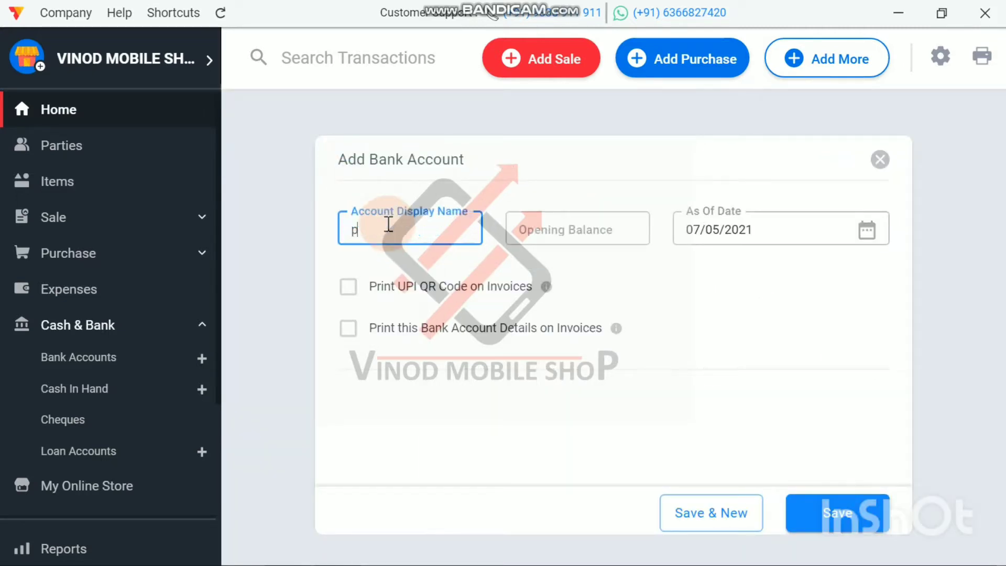
pyautogui.write('nb')
pyautogui.click(551, 234)
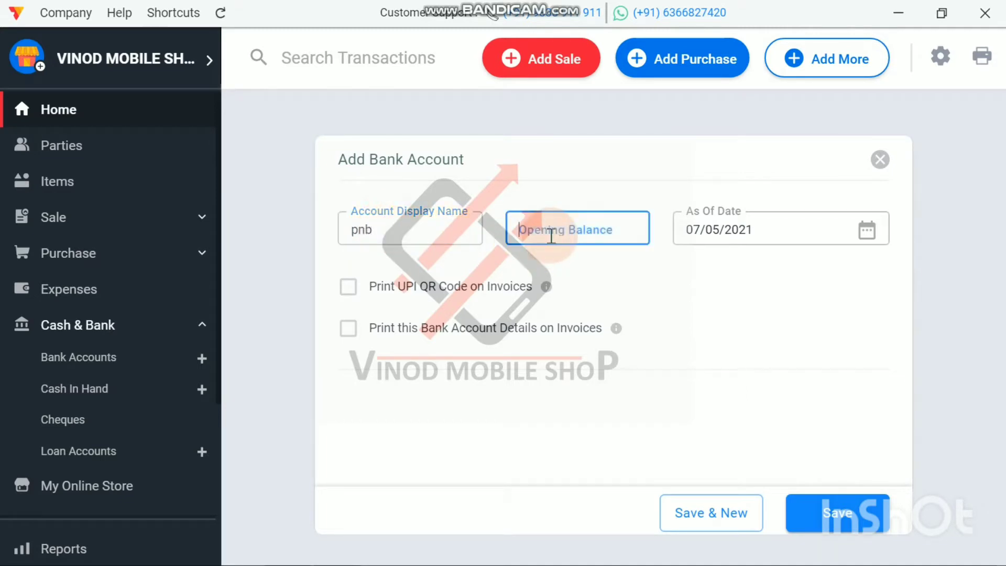
pyautogui.write('5')
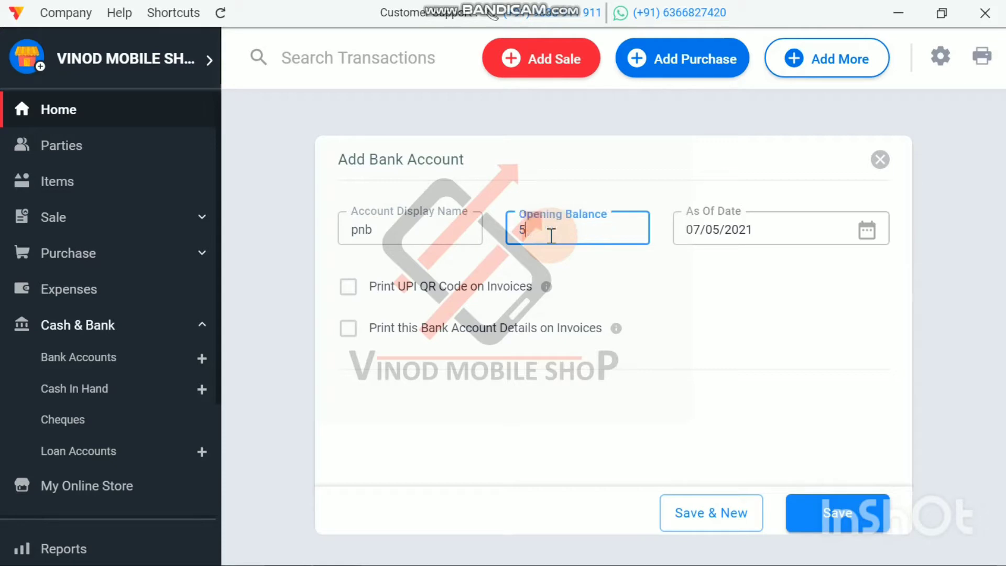
pyautogui.write('0000')
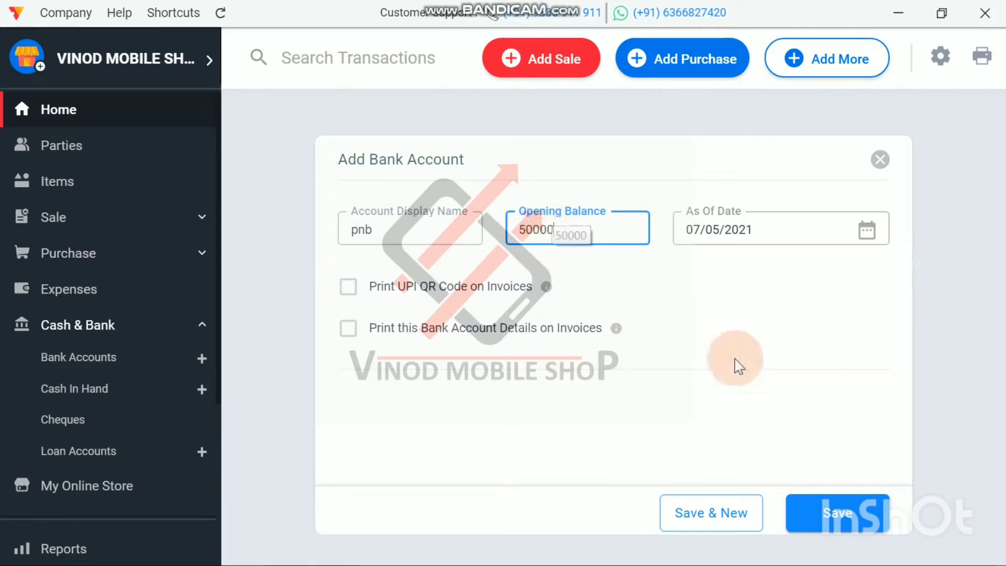
pyautogui.click(837, 516)
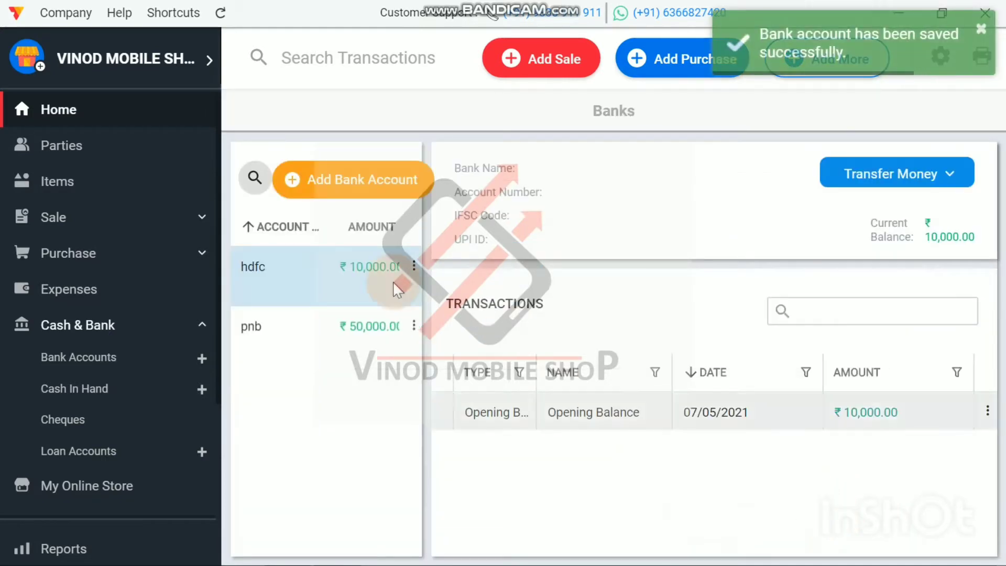
# Step: Review the cash in hand, bank account, loan and purchase figures on the Home dashboard and the Banks account list
pyautogui.click(30, 117)
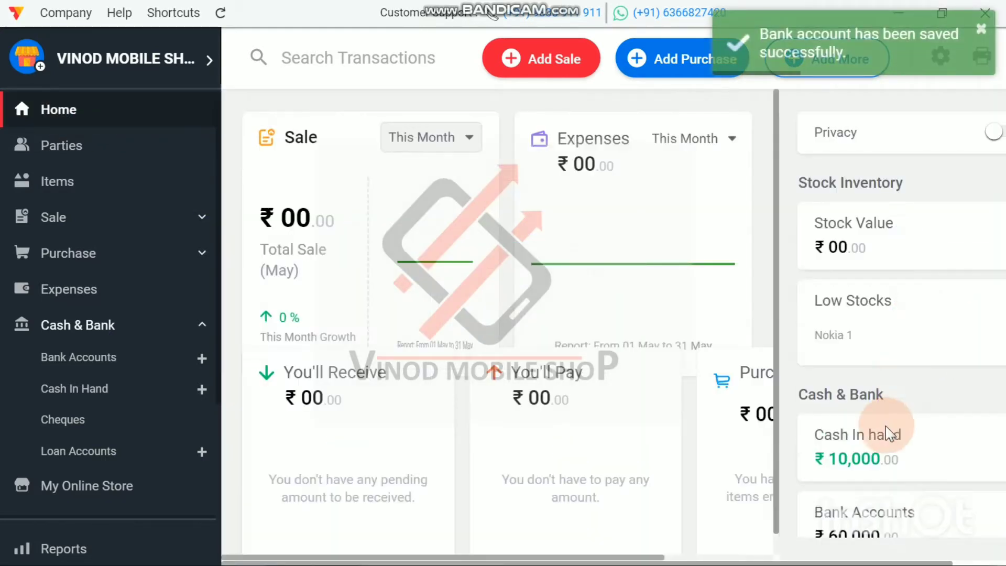
pyautogui.scroll(-2, 893, 464)
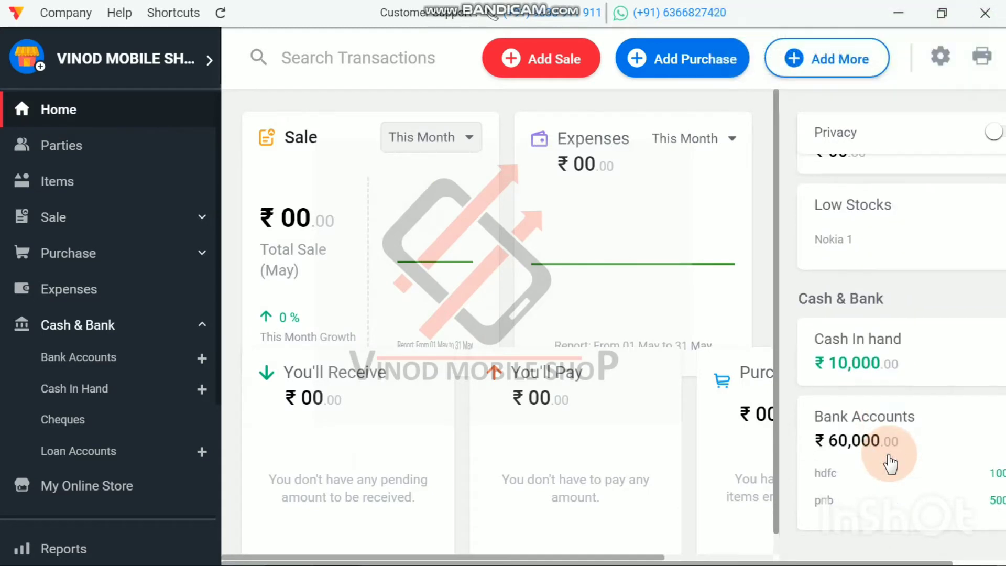
pyautogui.scroll(-2, 890, 461)
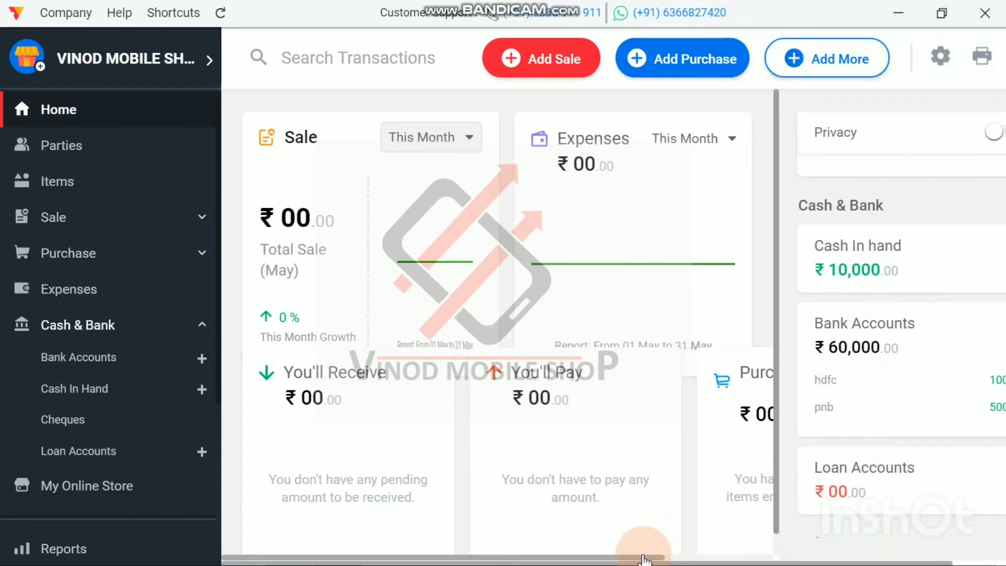
pyautogui.moveTo(644, 553); pyautogui.dragTo(760, 548)
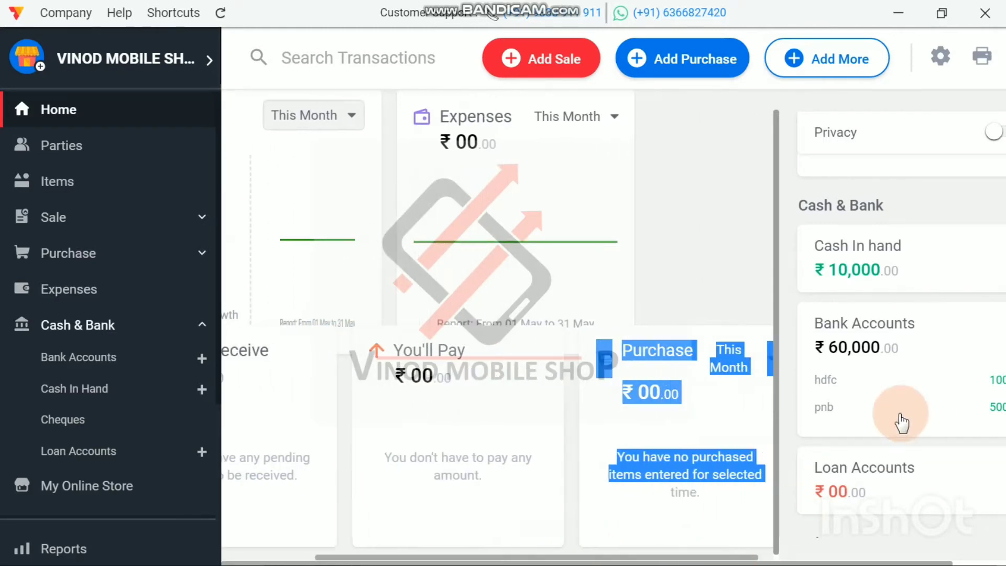
pyautogui.click(914, 396)
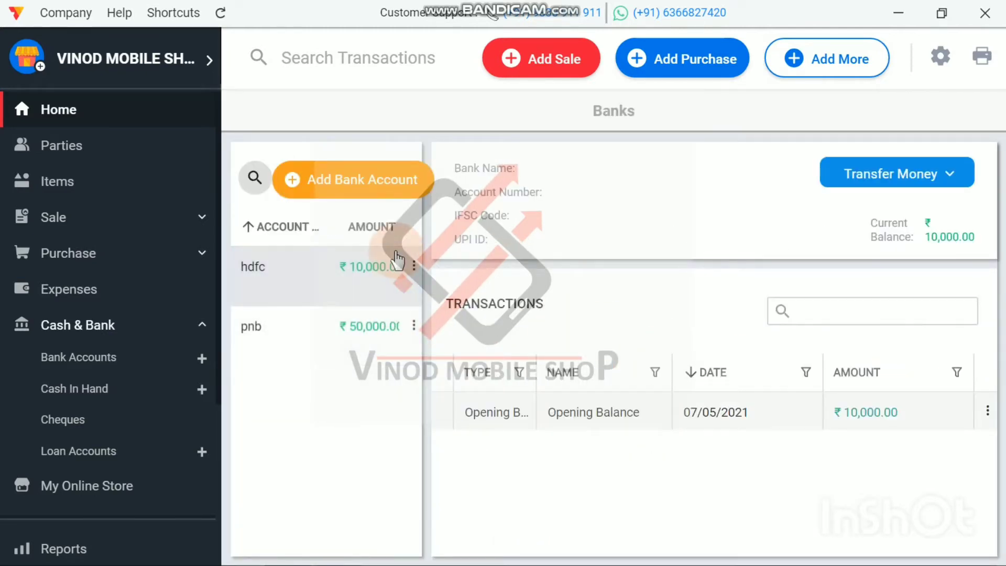
pyautogui.click(70, 118)
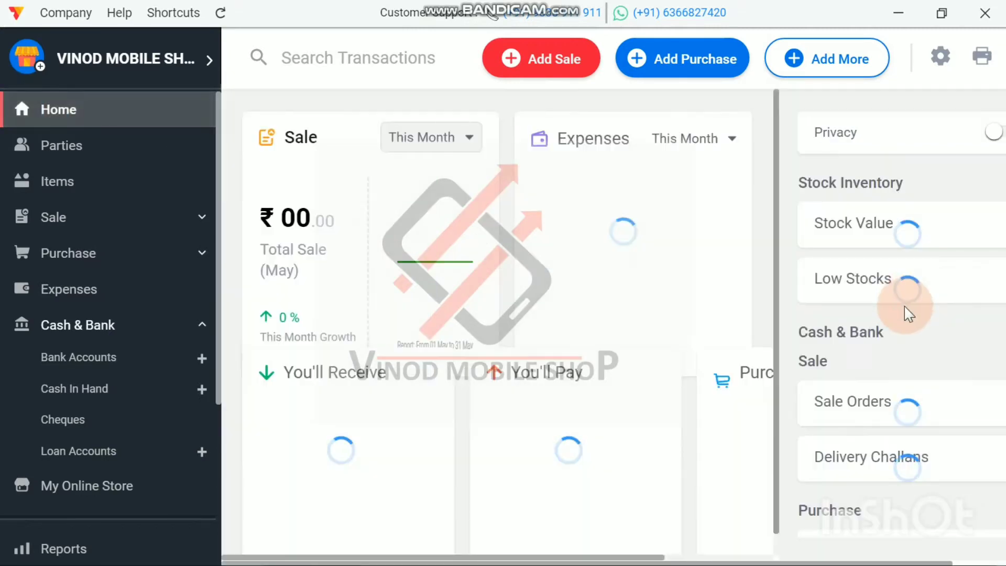
pyautogui.scroll(-3, 906, 471)
pyautogui.scroll(2, 925, 455)
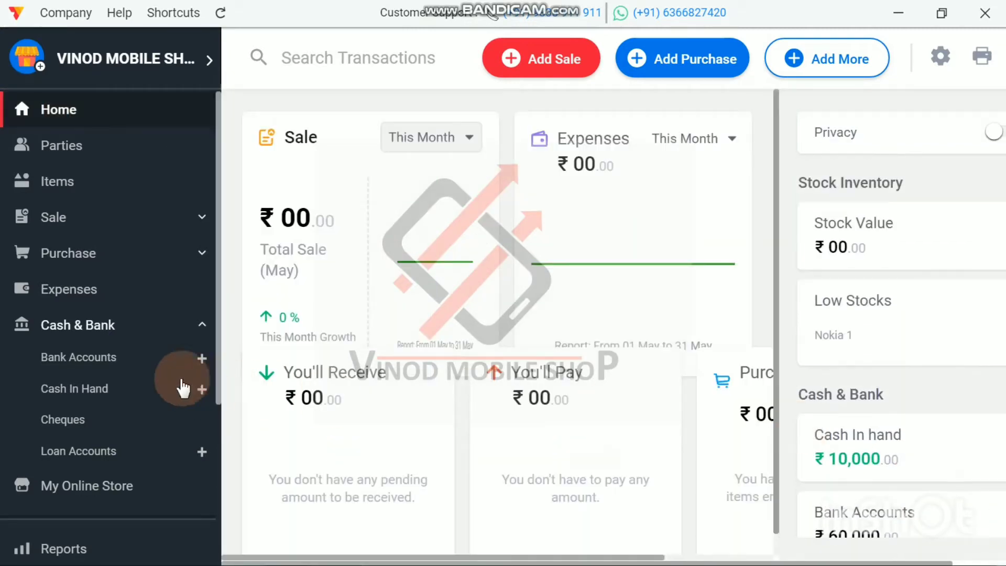
# Step: Start a new loan account from the dashboard's Loan Accounts section
pyautogui.click(200, 328)
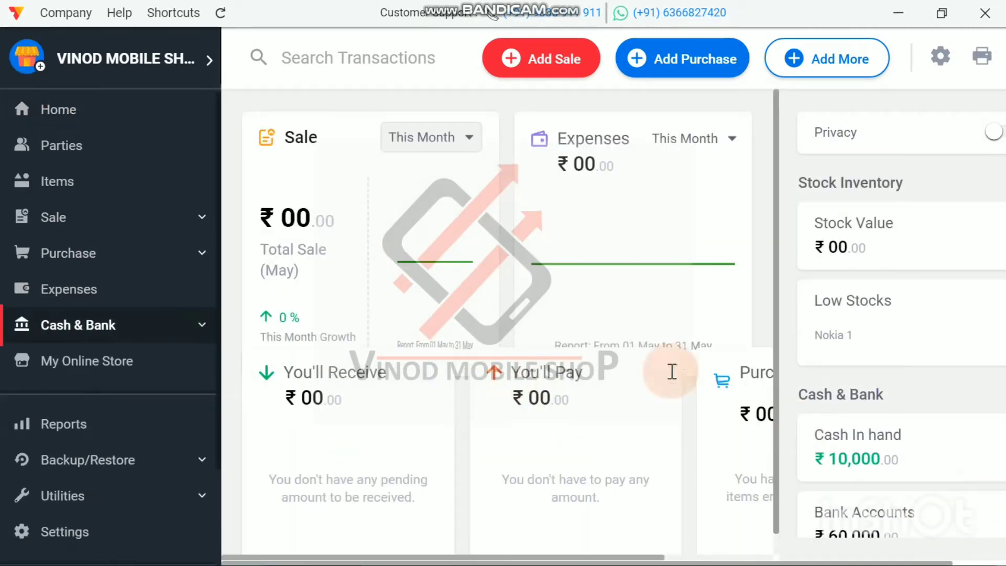
pyautogui.scroll(-3, 912, 401)
pyautogui.scroll(3, 905, 407)
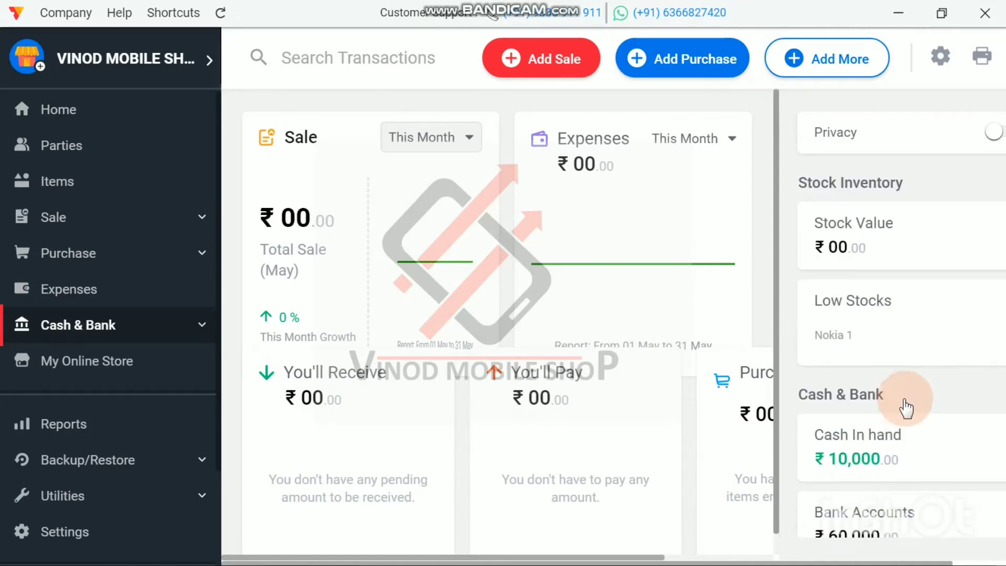
pyautogui.scroll(-4, 925, 370)
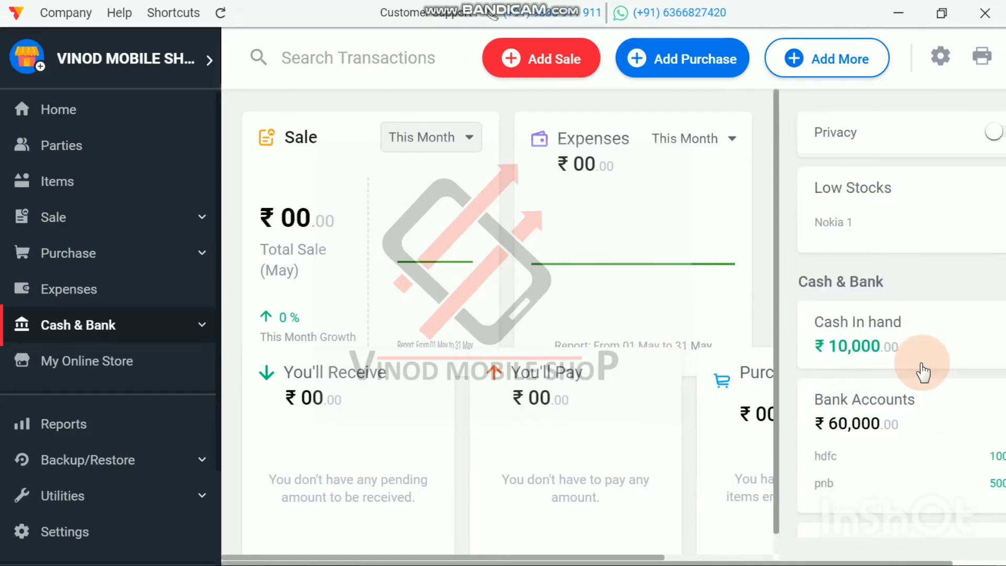
pyautogui.scroll(4, 926, 369)
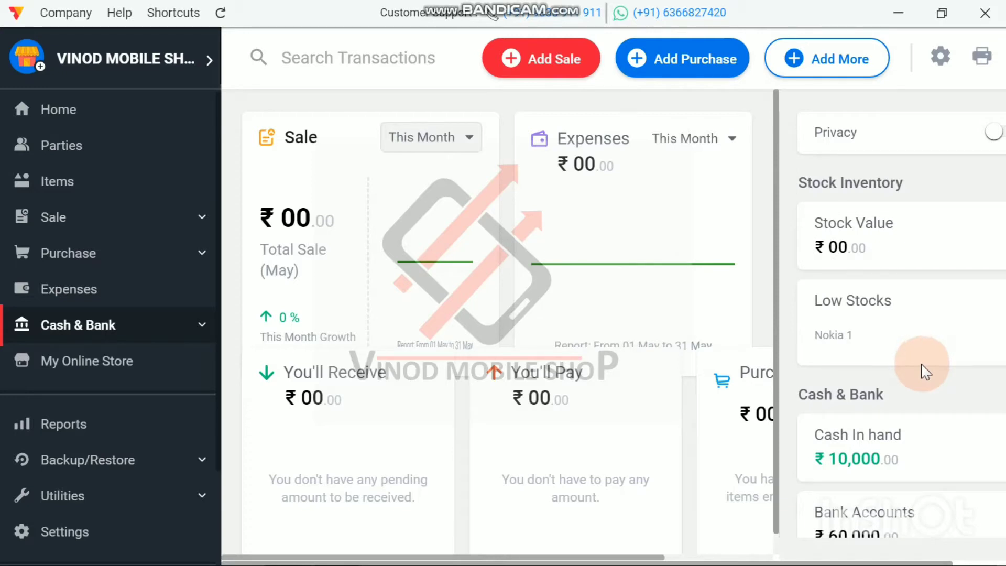
pyautogui.scroll(-4, 926, 370)
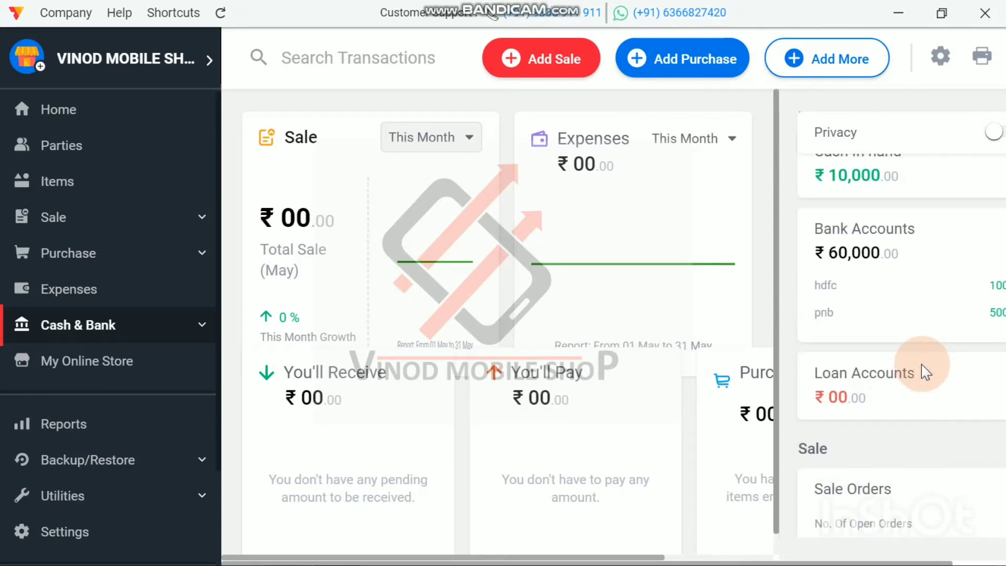
pyautogui.scroll(-2, 923, 372)
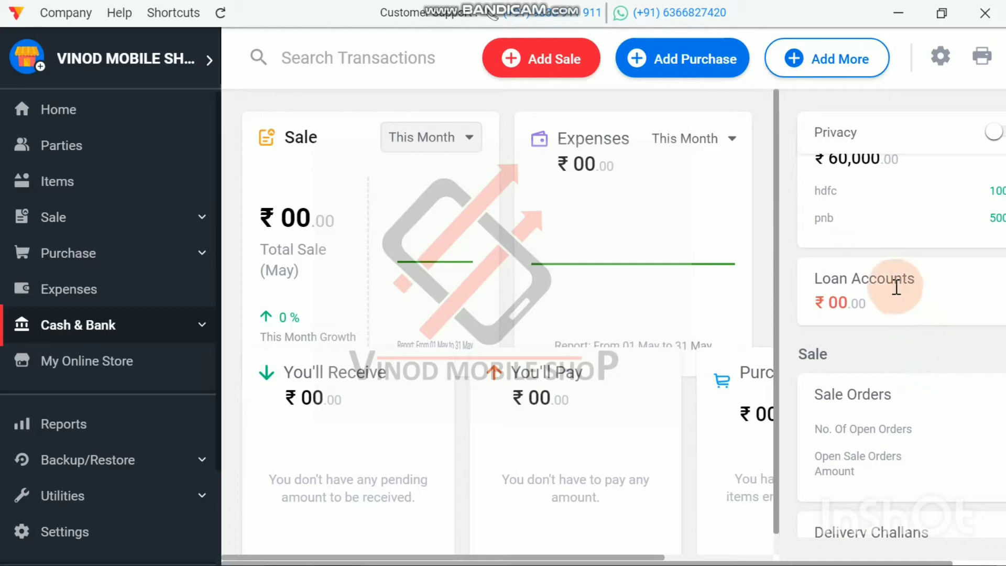
pyautogui.click(871, 308)
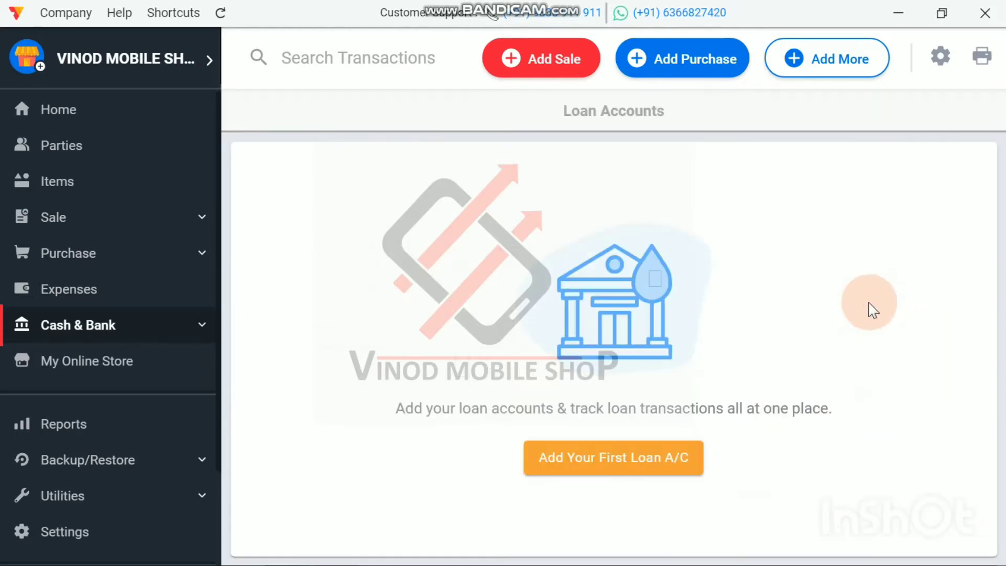
pyautogui.click(615, 457)
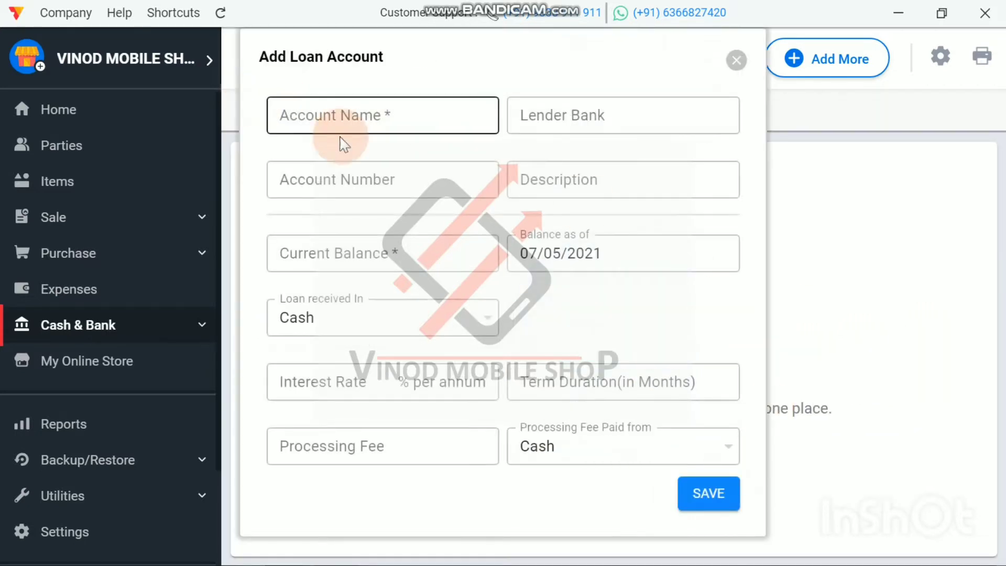
# Step: Enter sbi as both the loan's account name and lender bank, and fill in the account number
pyautogui.click(332, 118)
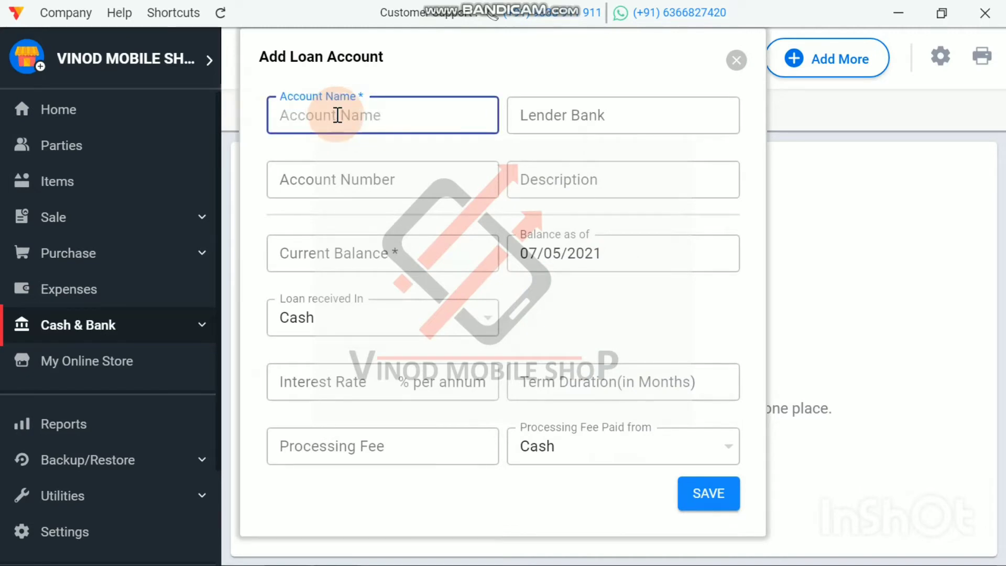
pyautogui.write('sbi')
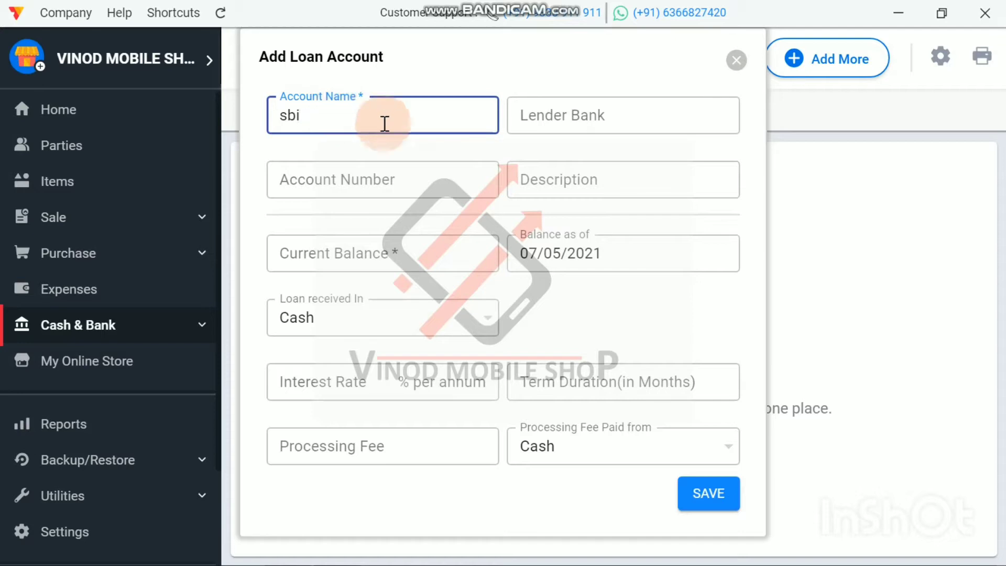
pyautogui.click(567, 117)
pyautogui.write('sb')
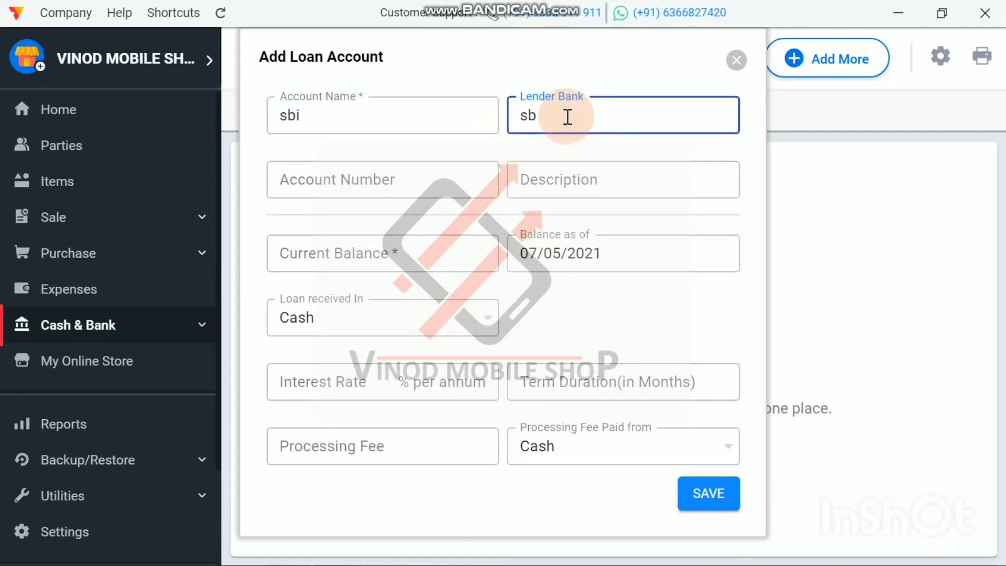
pyautogui.write('i')
pyautogui.click(329, 182)
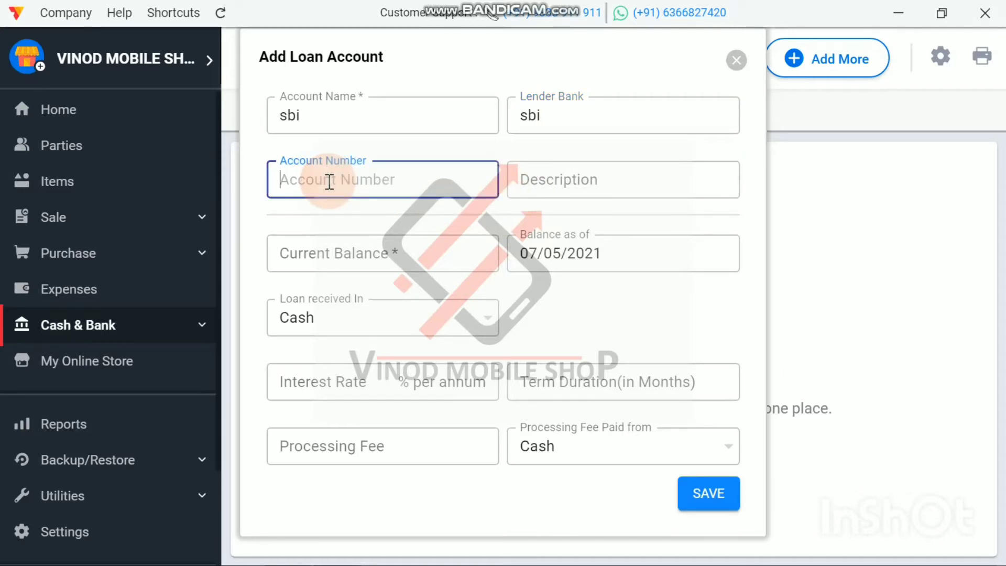
pyautogui.write('12345')
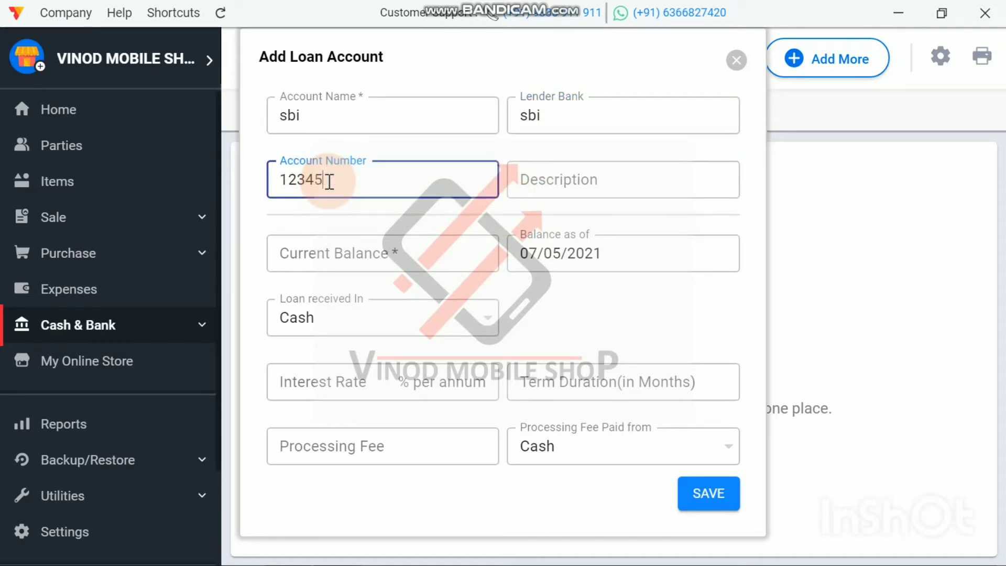
pyautogui.write('67')
# Step: Set the loan account's current balance to 100000
pyautogui.click(387, 260)
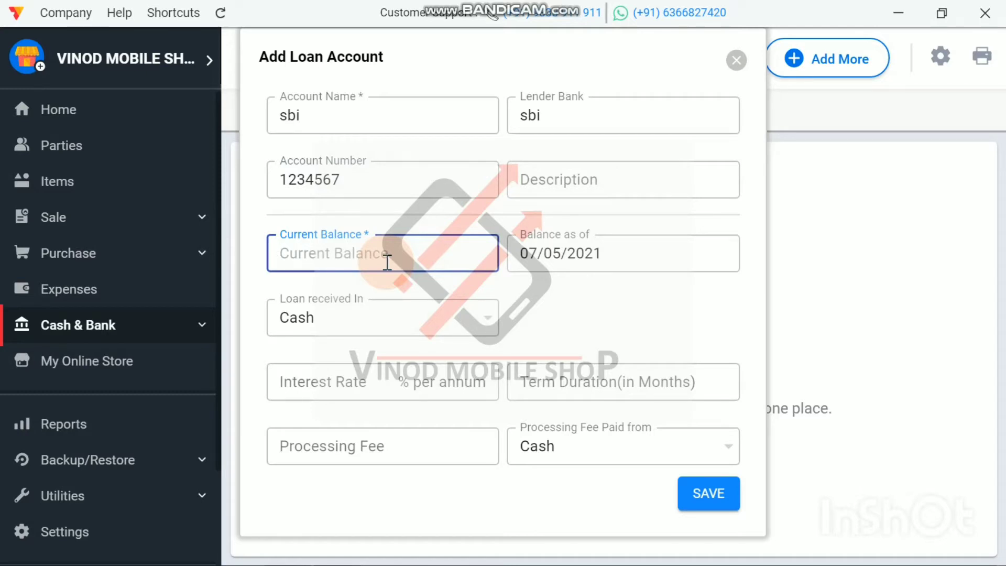
pyautogui.write('100')
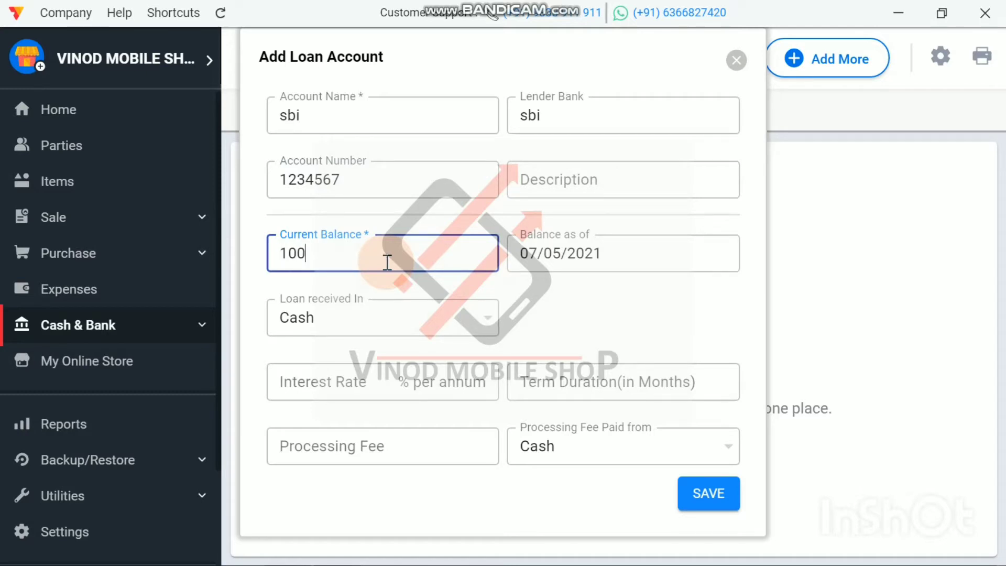
pyautogui.write('000')
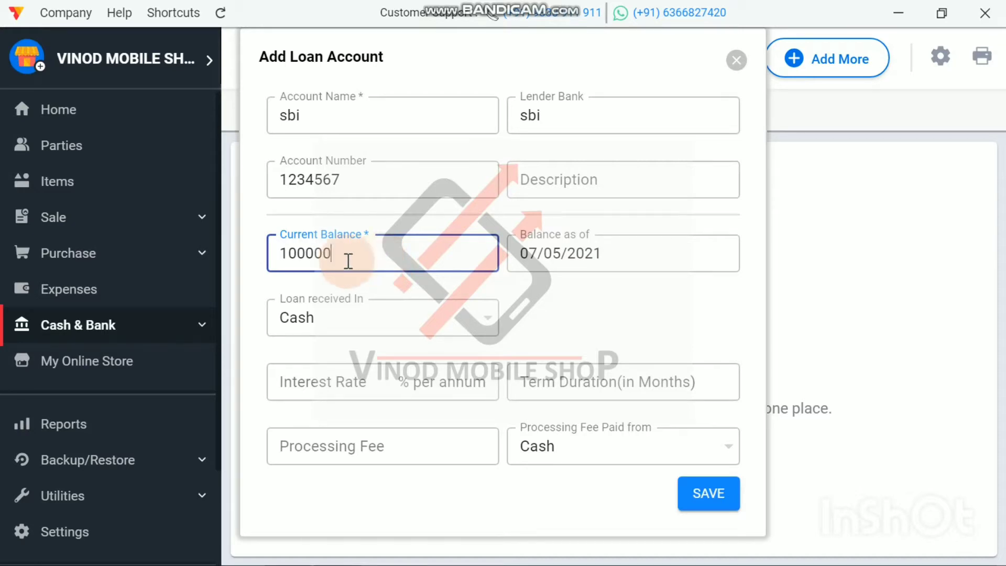
pyautogui.press('Left')
pyautogui.press('Left')
pyautogui.press('Left')
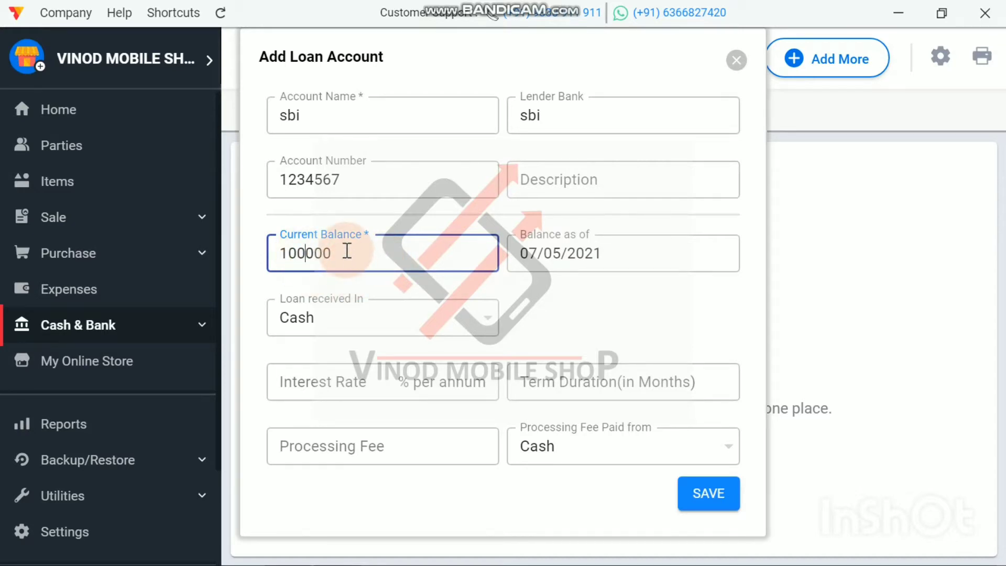
# Step: Choose hdfc as the account the loan is received in and save the loan account without interest or processing fee
pyautogui.click(369, 317)
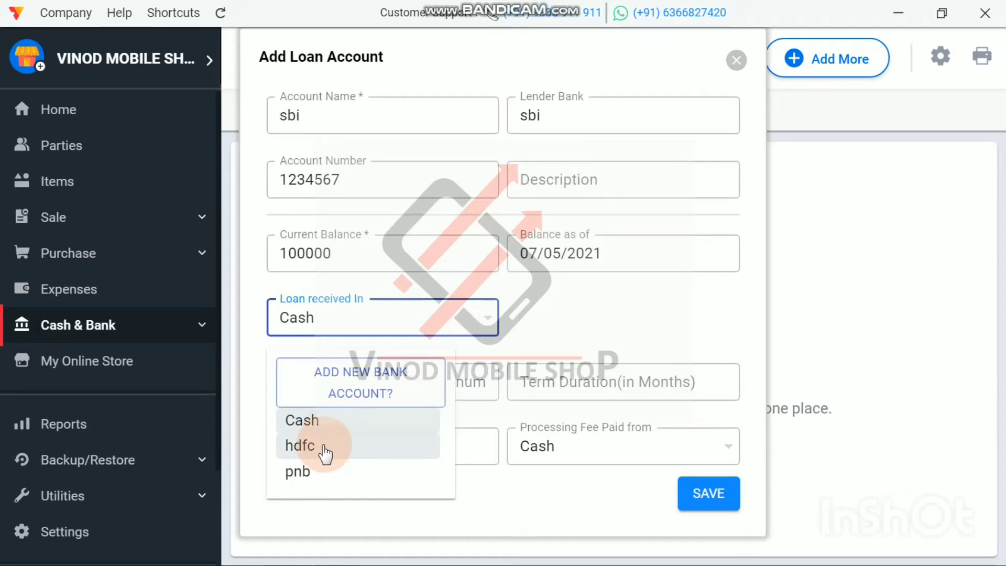
pyautogui.click(325, 451)
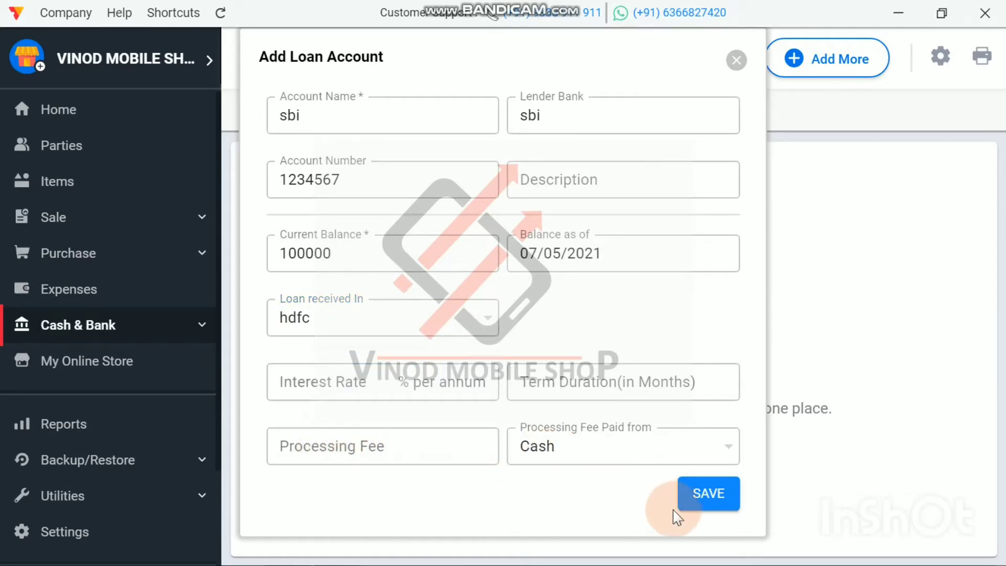
pyautogui.click(351, 452)
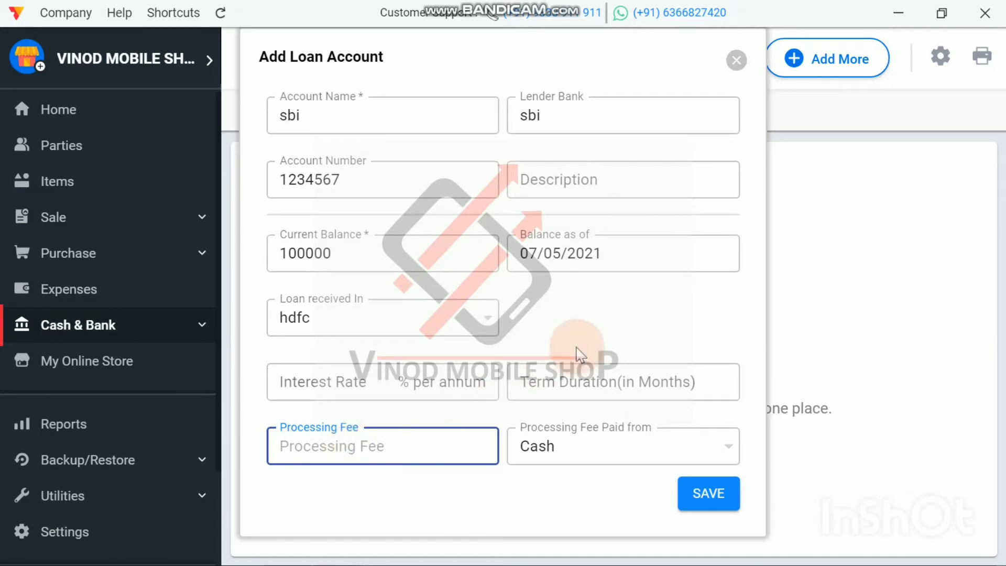
pyautogui.click(608, 331)
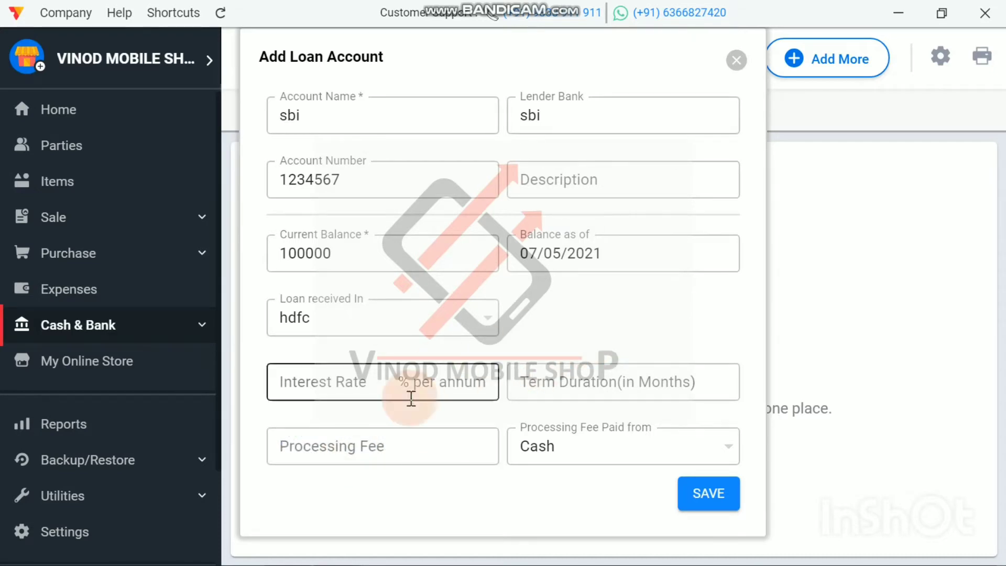
pyautogui.click(342, 260)
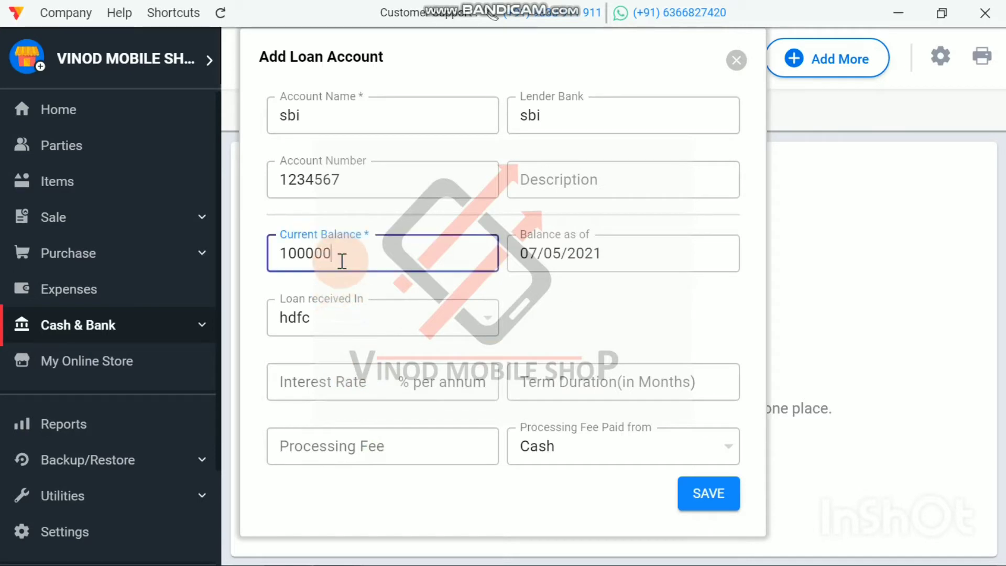
pyautogui.click(701, 507)
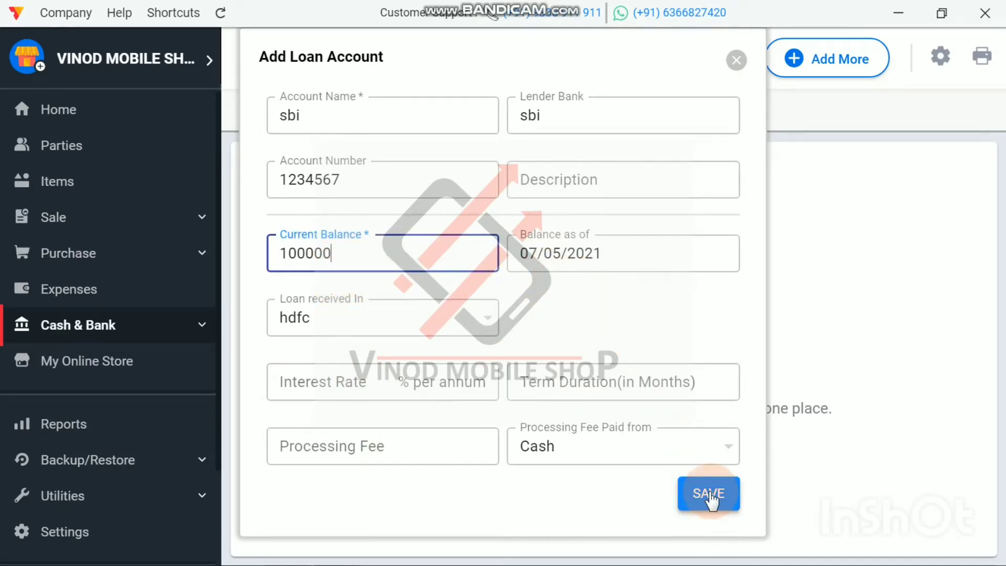
pyautogui.click(710, 501)
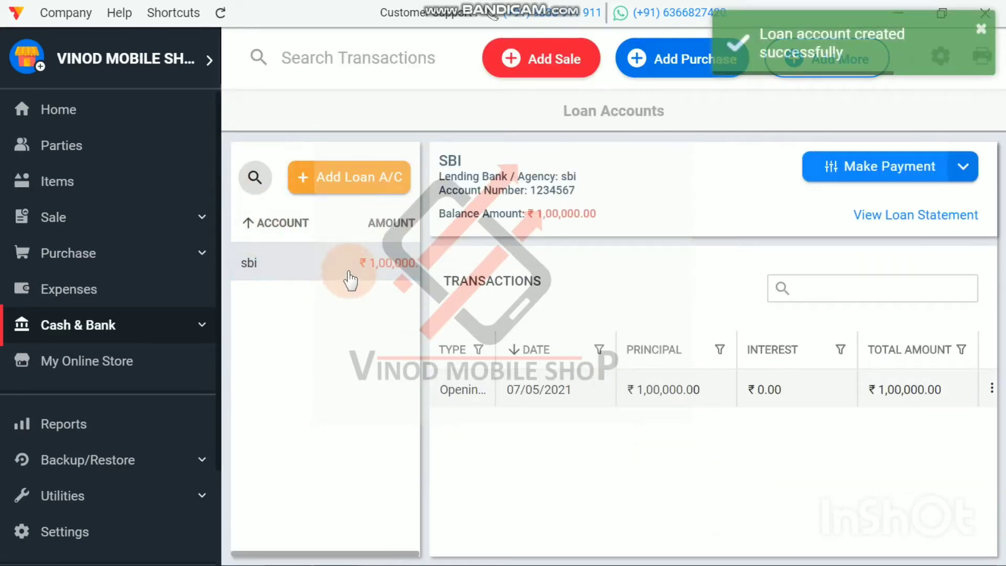
# Step: Review the cash in hand, bank account and loan account balances on the Home dashboard
pyautogui.click(67, 109)
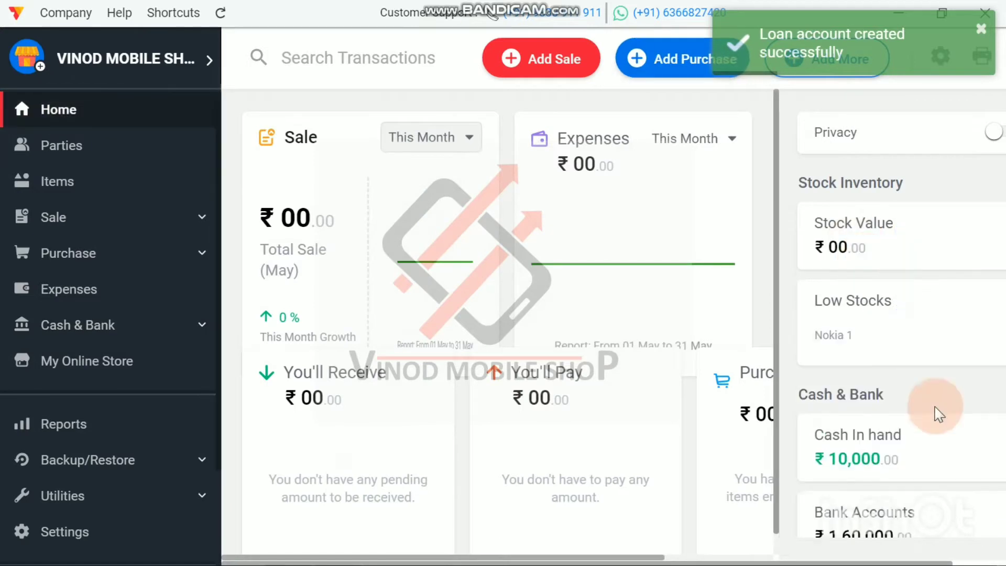
pyautogui.click(885, 457)
pyautogui.scroll(-3, 887, 456)
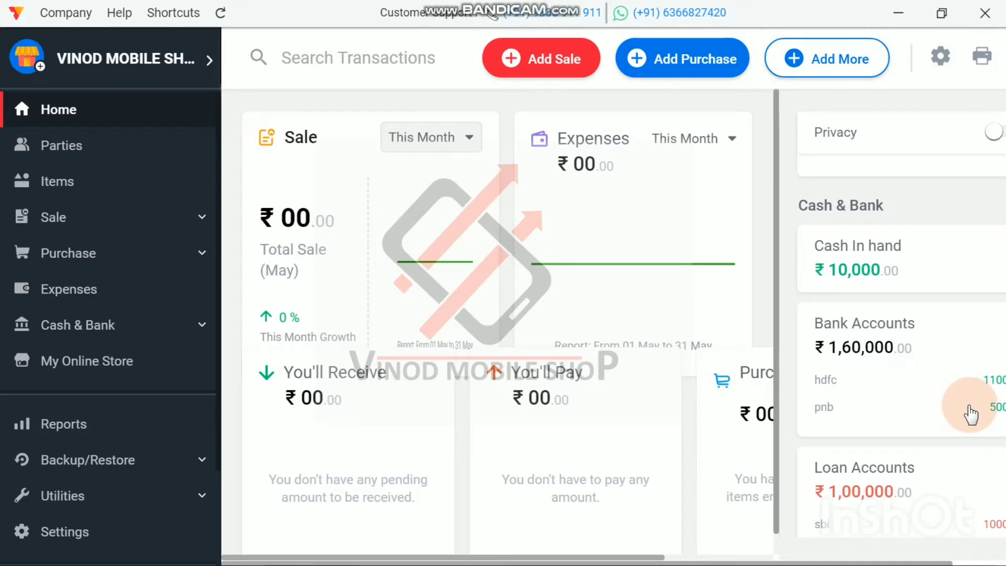
pyautogui.scroll(-2, 892, 405)
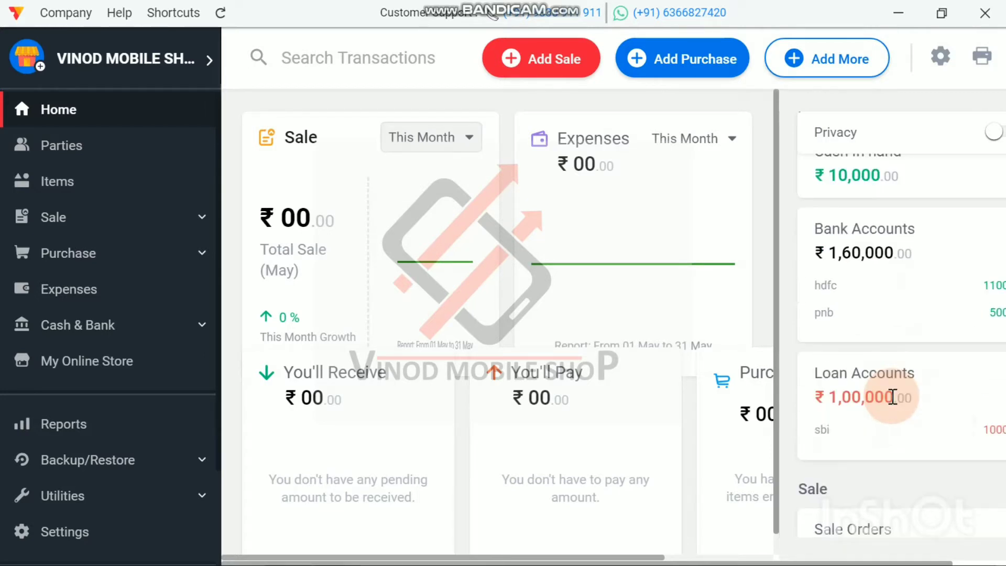
pyautogui.scroll(-5, 905, 401)
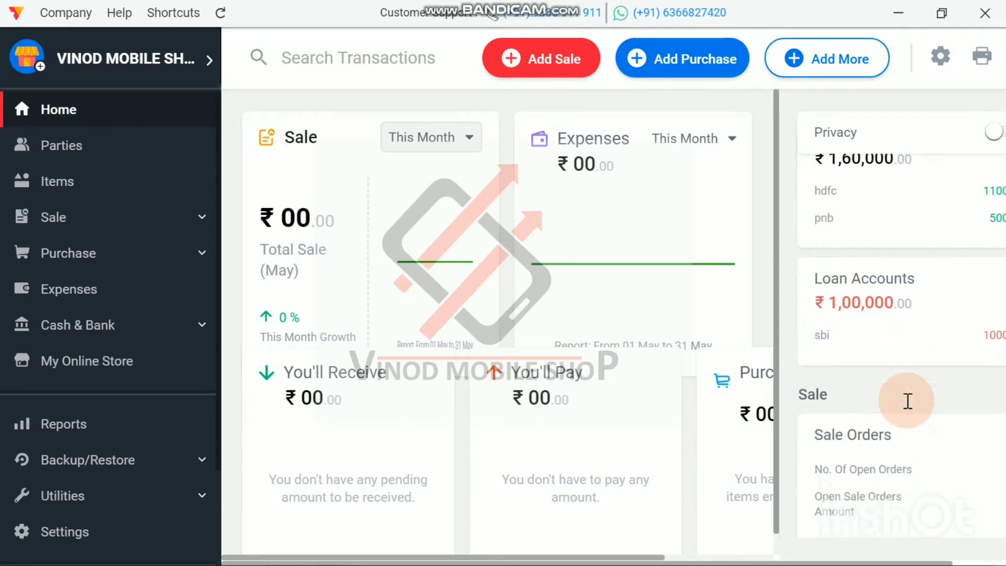
pyautogui.scroll(4, 907, 401)
pyautogui.scroll(-10, 908, 401)
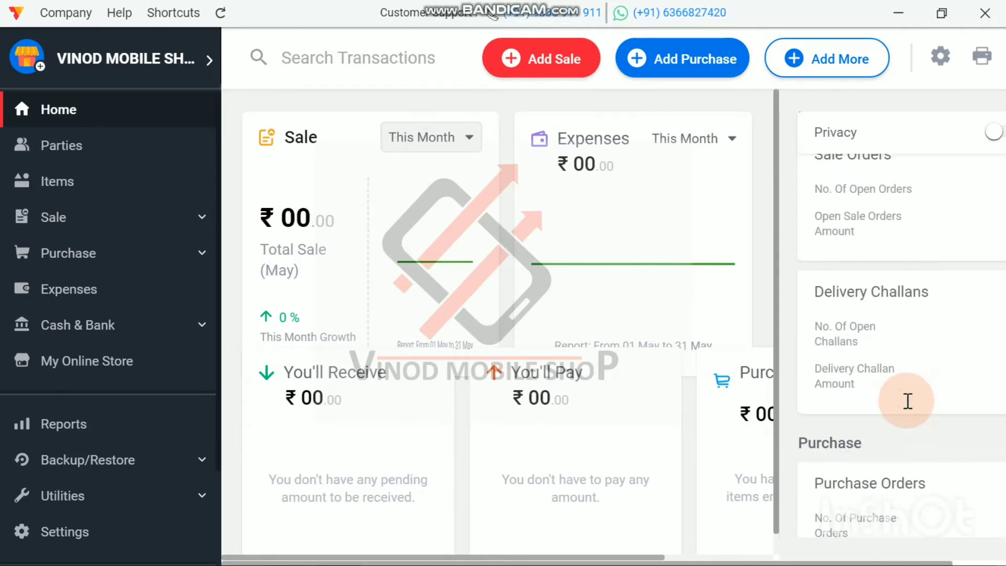
pyautogui.scroll(14, 908, 406)
pyautogui.scroll(3, 912, 401)
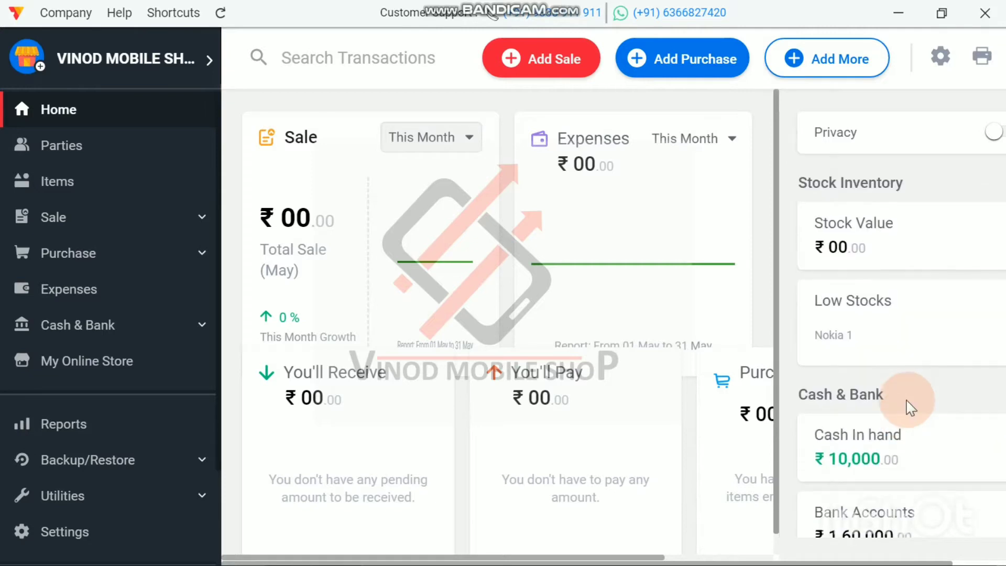
# Step: Compare the Balance Sheet report with the bank and loan account figures on the Home dashboard
pyautogui.click(78, 426)
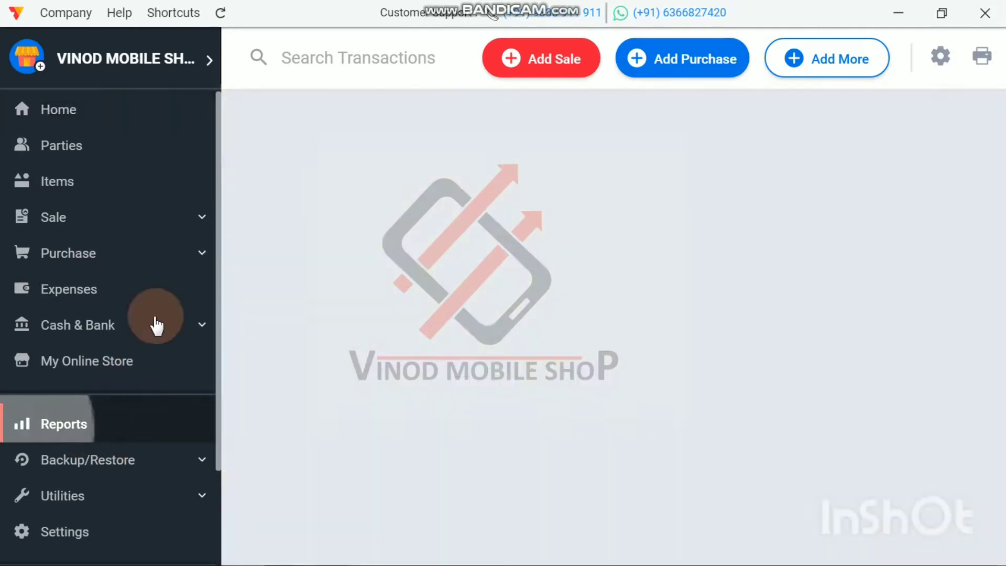
pyautogui.click(274, 351)
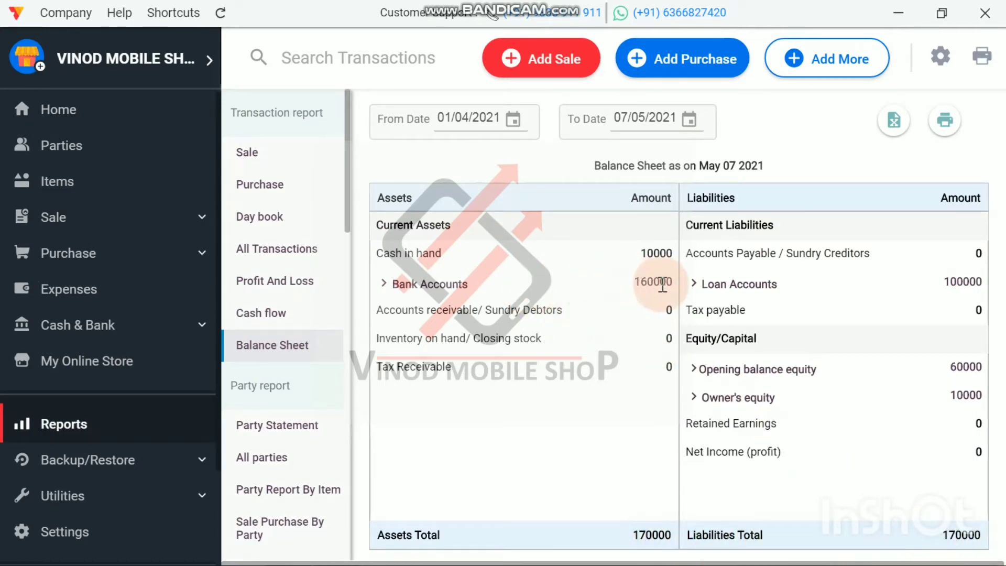
pyautogui.click(80, 125)
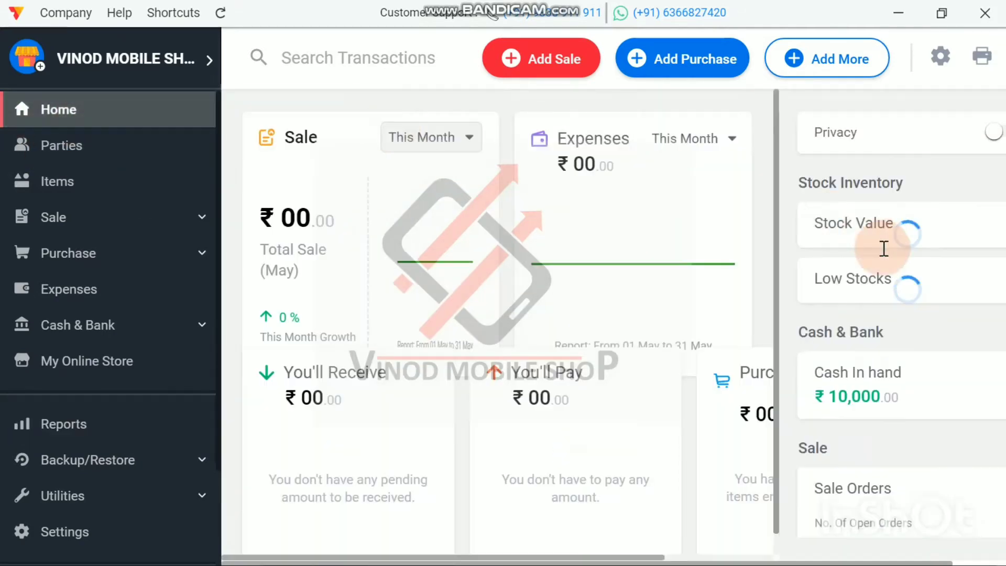
pyautogui.scroll(-3, 906, 388)
pyautogui.scroll(-4, 907, 391)
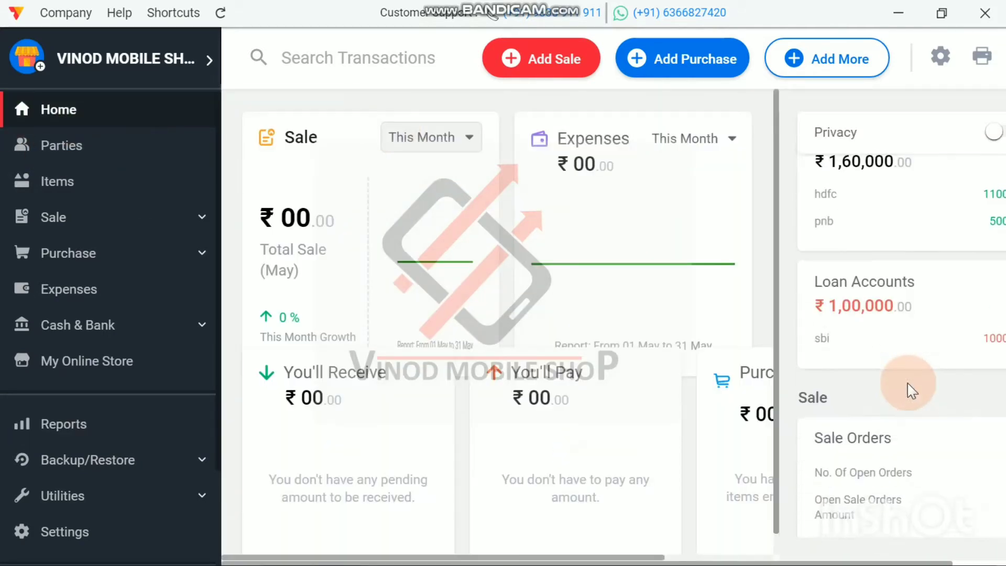
pyautogui.scroll(2, 908, 391)
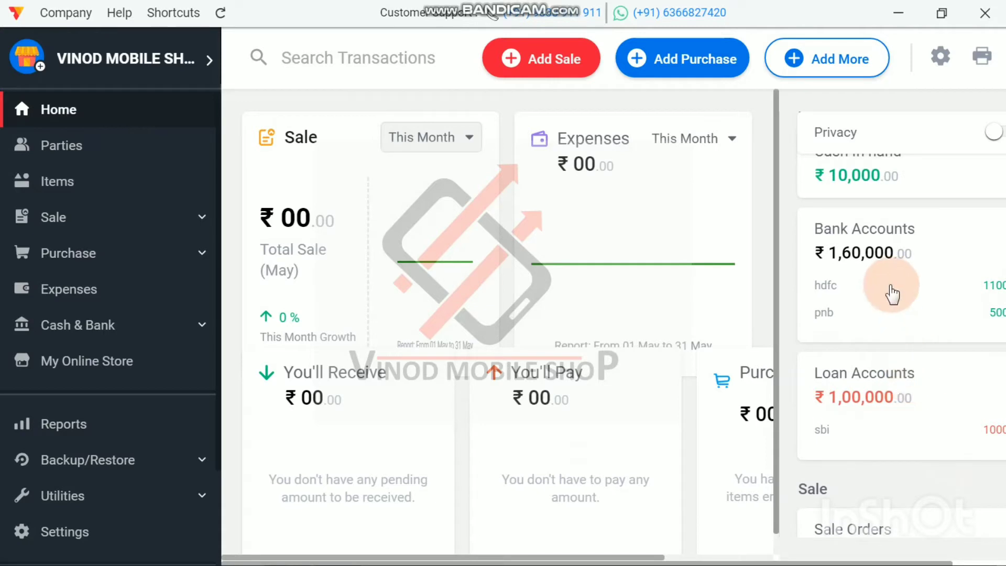
# Step: Delete the existing Nokia 1 product from the items list
pyautogui.scroll(3, 894, 291)
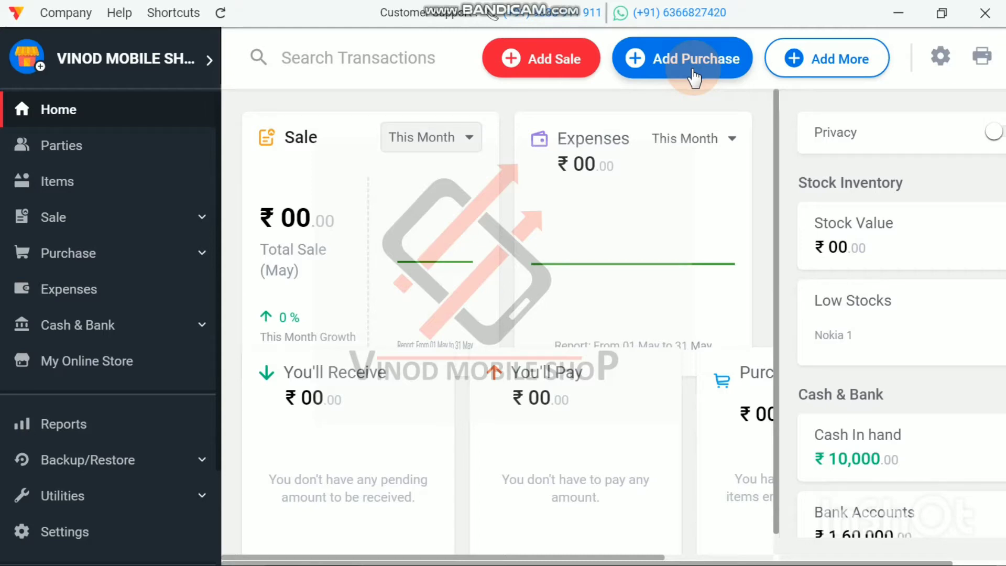
pyautogui.click(53, 195)
pyautogui.click(247, 190)
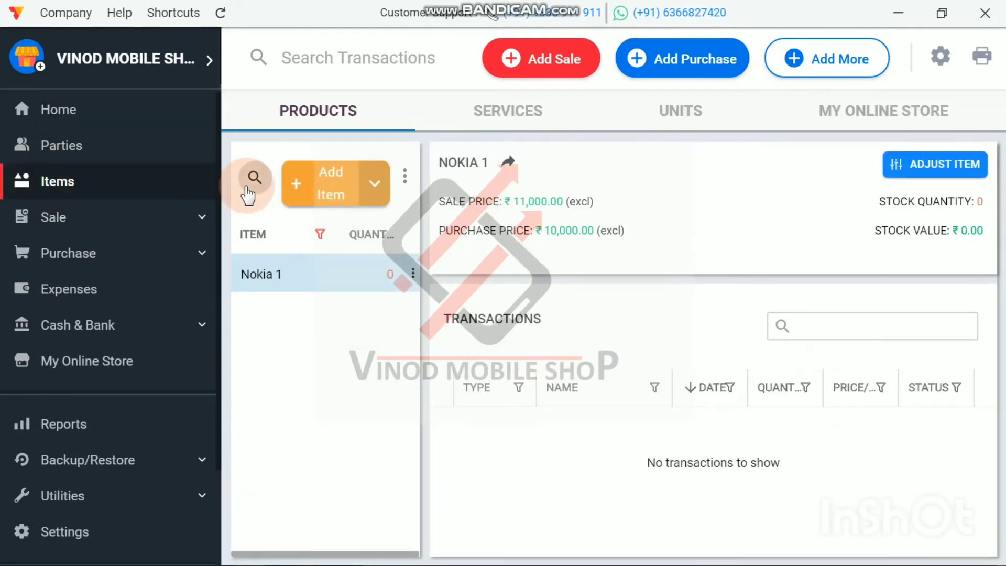
pyautogui.rightClick(314, 274)
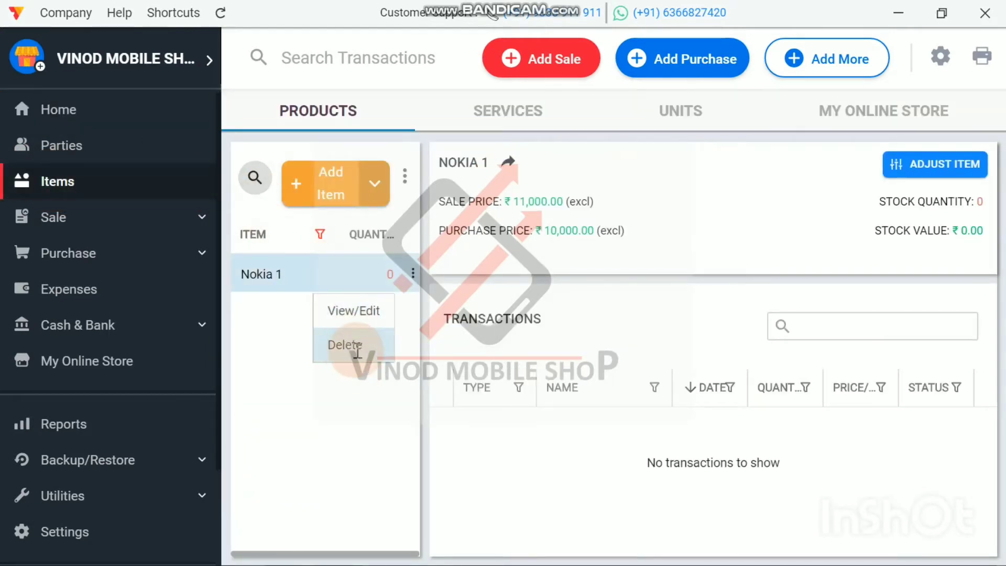
pyautogui.click(346, 345)
pyautogui.click(603, 322)
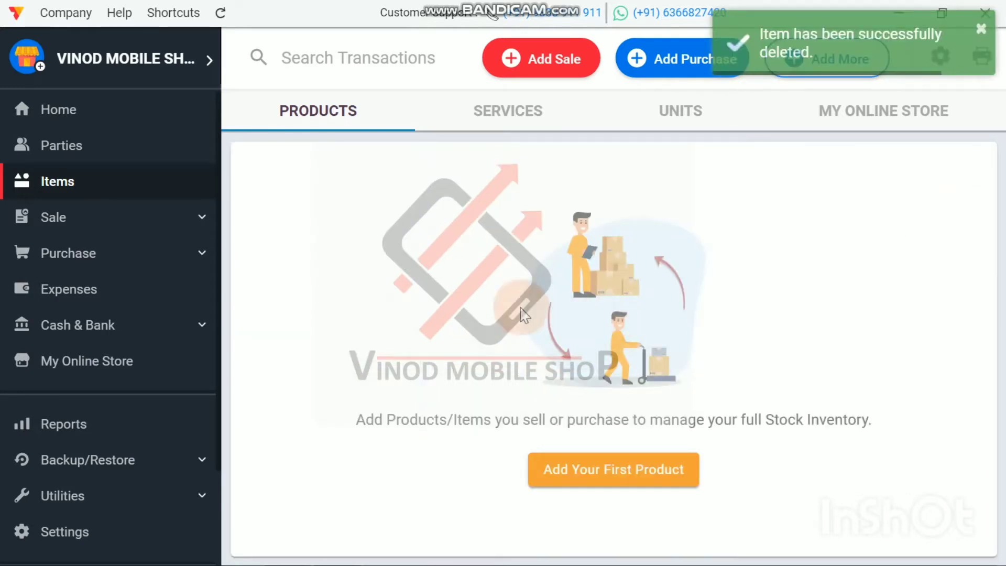
# Step: Start a new product named nokia 1 with HSN/SAC code 8517
pyautogui.click(603, 478)
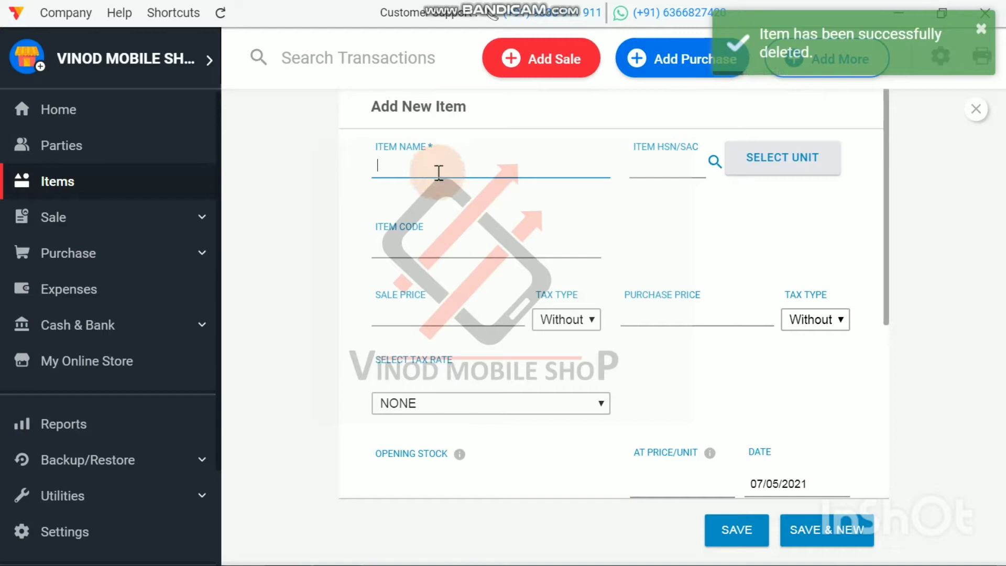
pyautogui.click(436, 169)
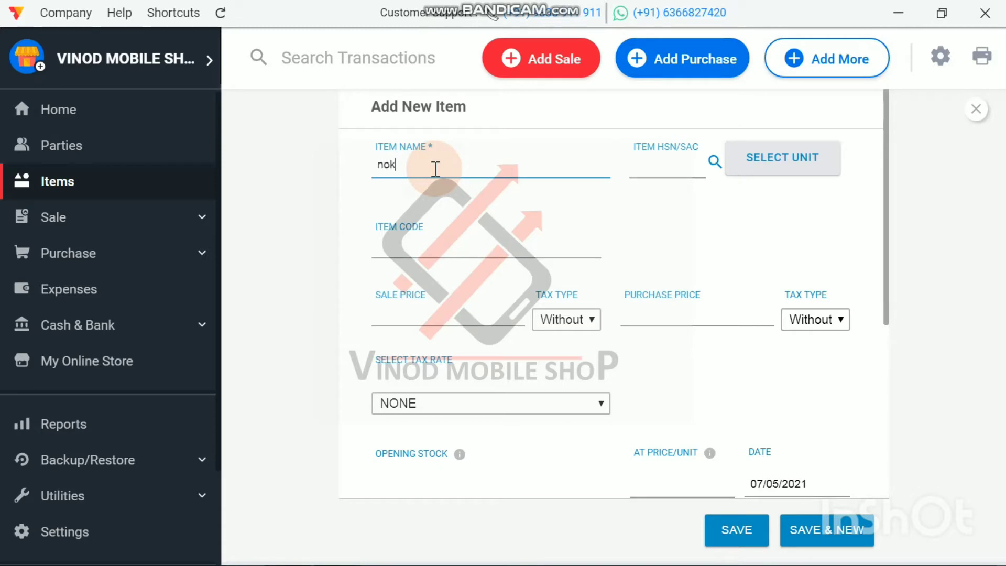
pyautogui.write('nokia 1')
pyautogui.click(671, 168)
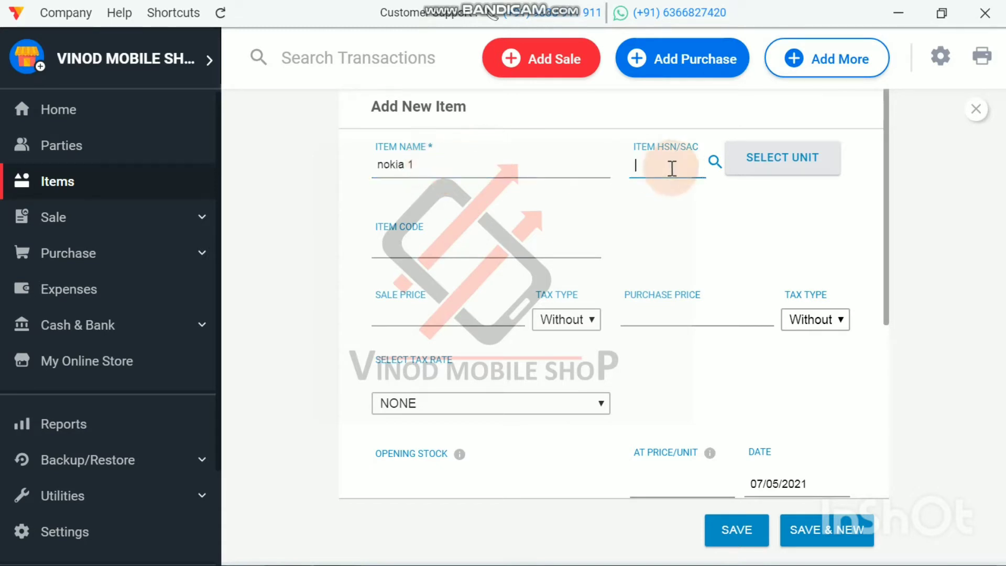
pyautogui.write('8517')
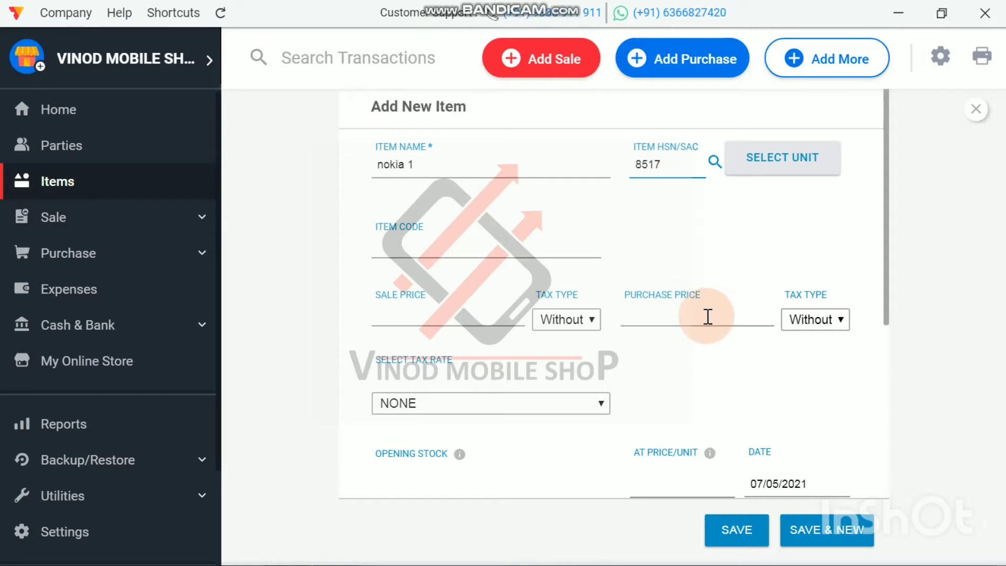
# Step: Set the purchase price of the new product to 10000
pyautogui.click(651, 315)
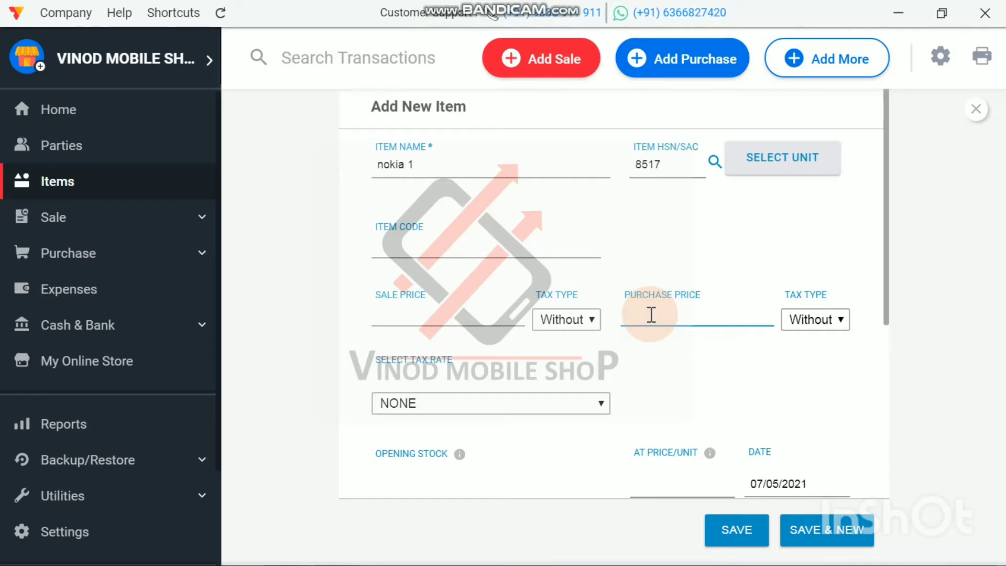
pyautogui.write('10000')
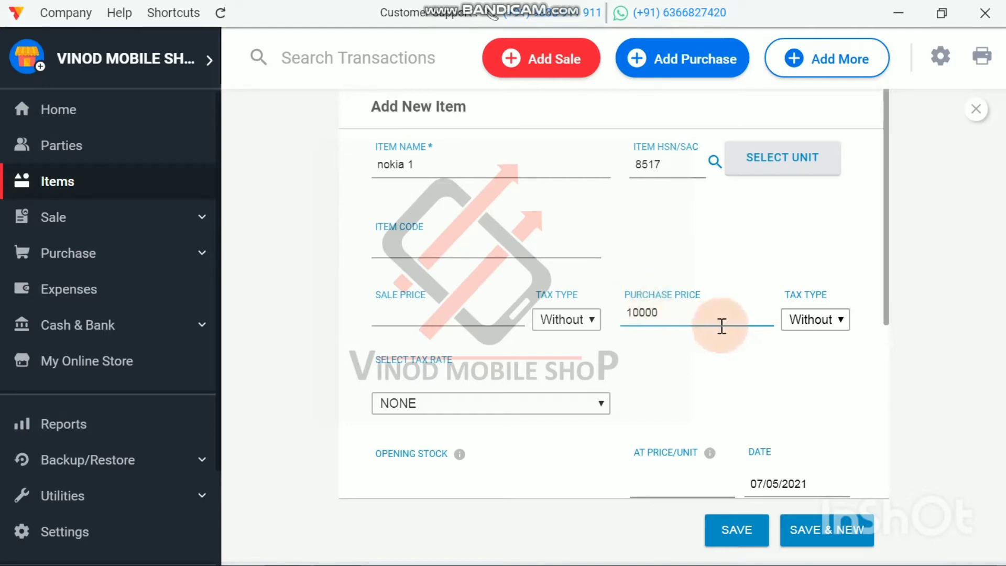
# Step: Try the With Tax option for the purchase price and return it to Without Tax
pyautogui.click(832, 321)
pyautogui.click(832, 321)
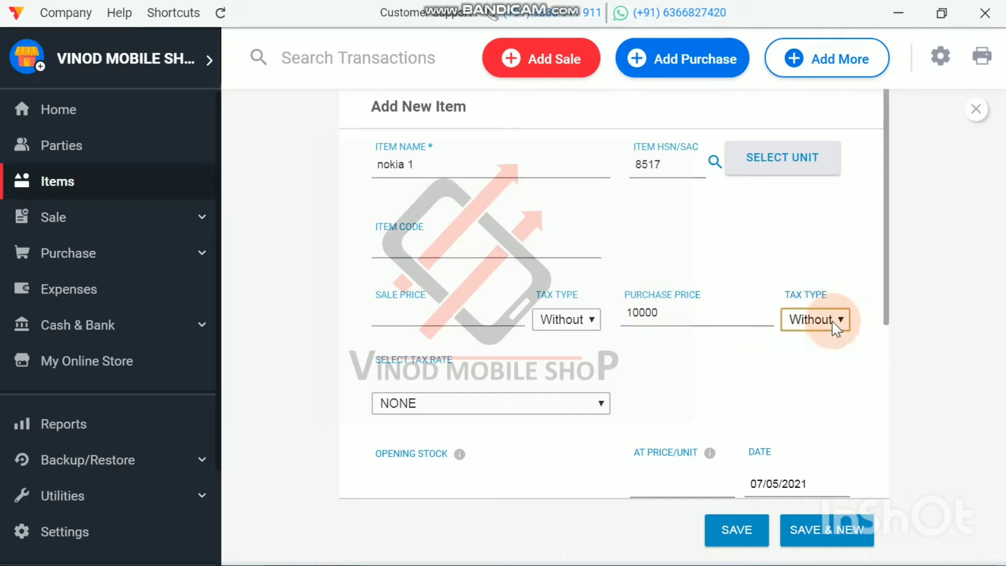
pyautogui.click(565, 325)
pyautogui.click(565, 324)
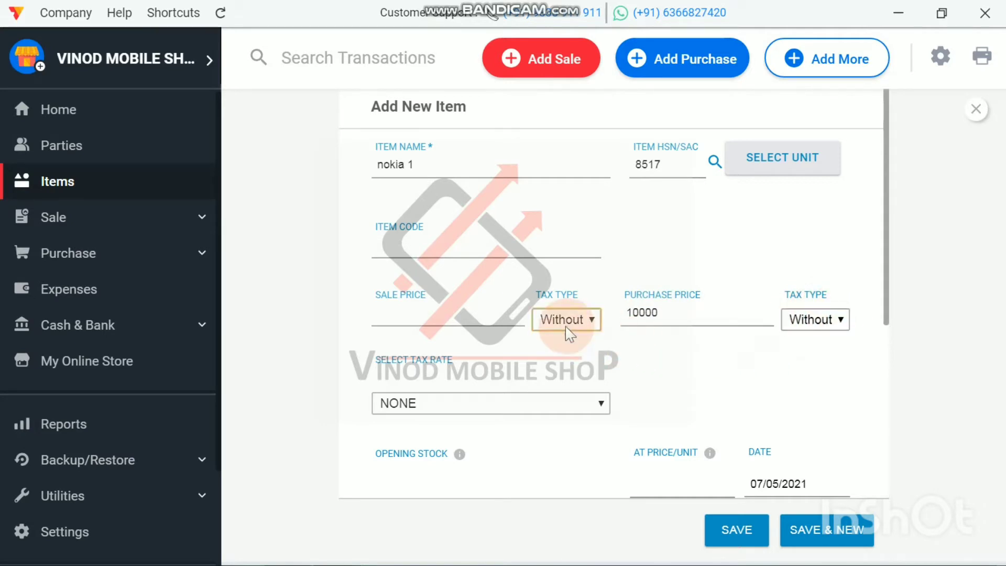
pyautogui.click(674, 317)
pyautogui.click(837, 323)
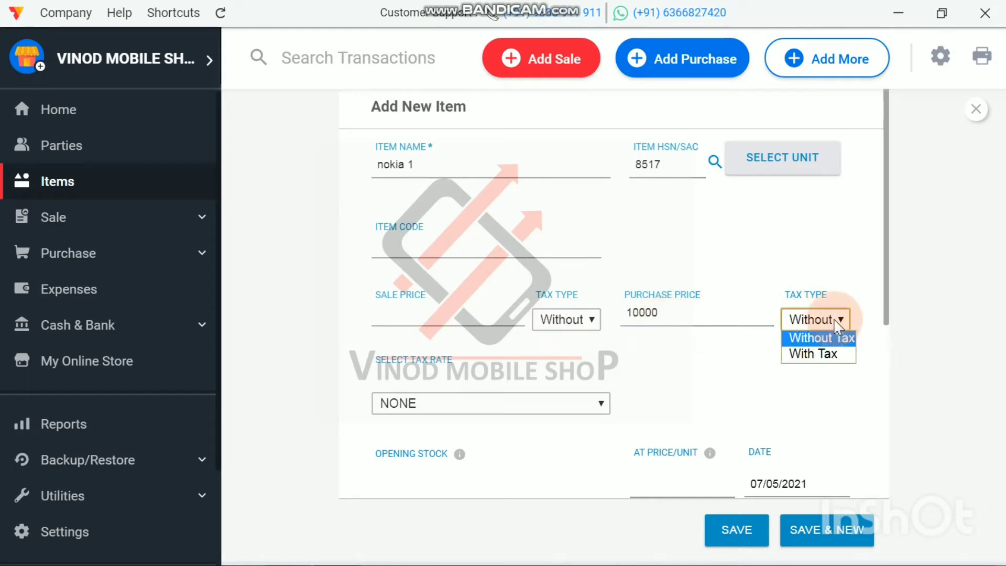
pyautogui.click(829, 351)
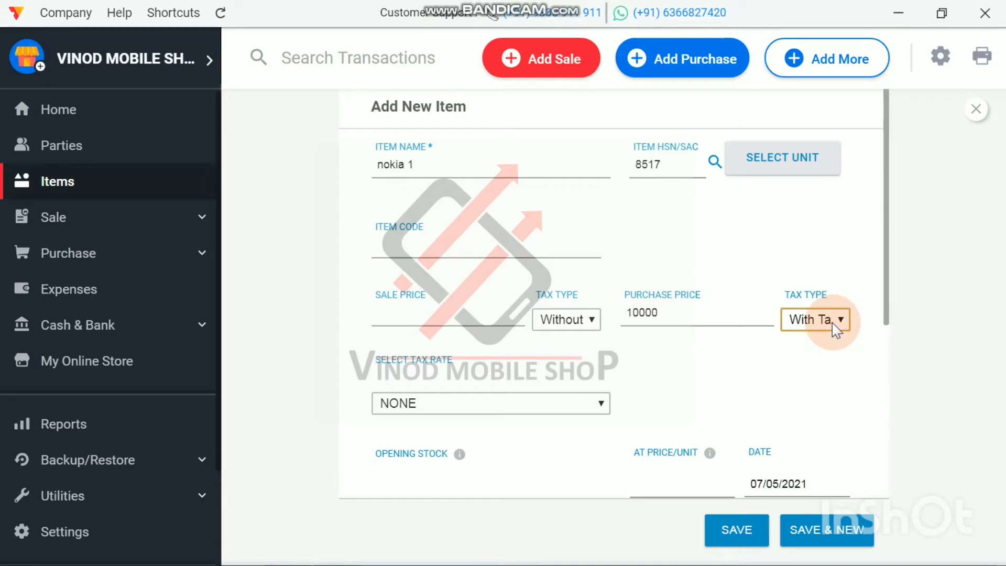
pyautogui.click(833, 328)
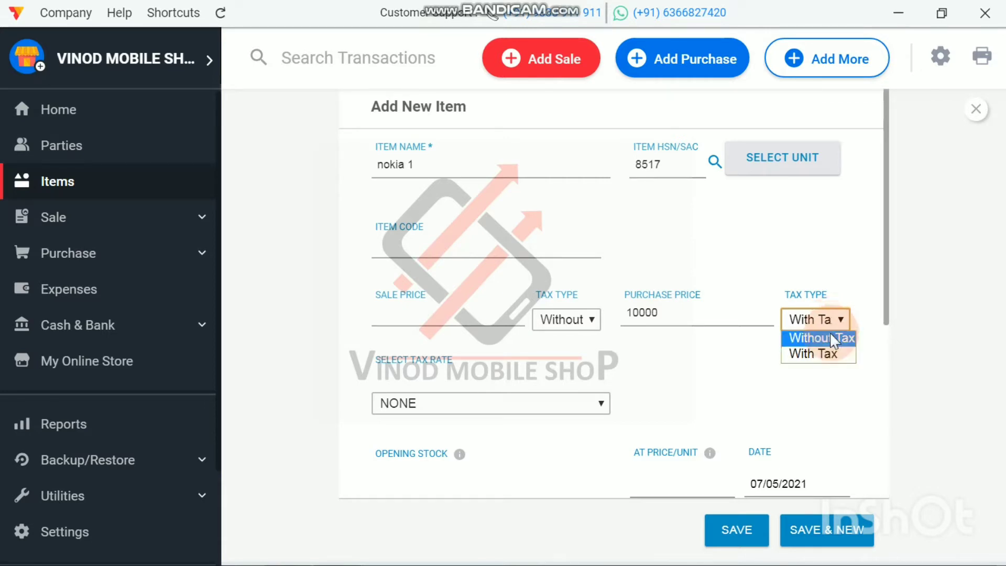
pyautogui.click(830, 335)
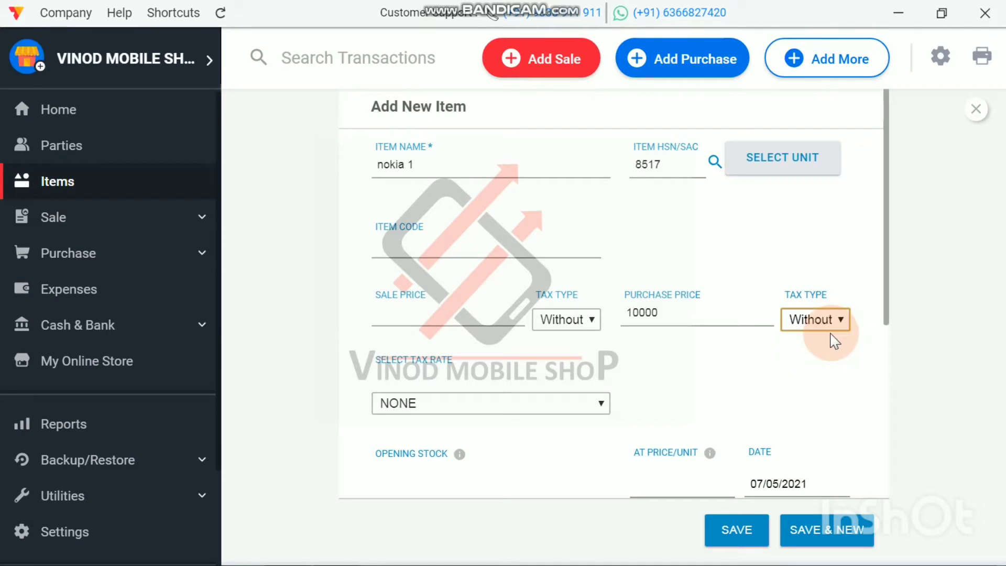
# Step: Set the sale price to 10500 without tax and save the new product
pyautogui.click(406, 315)
pyautogui.write('1')
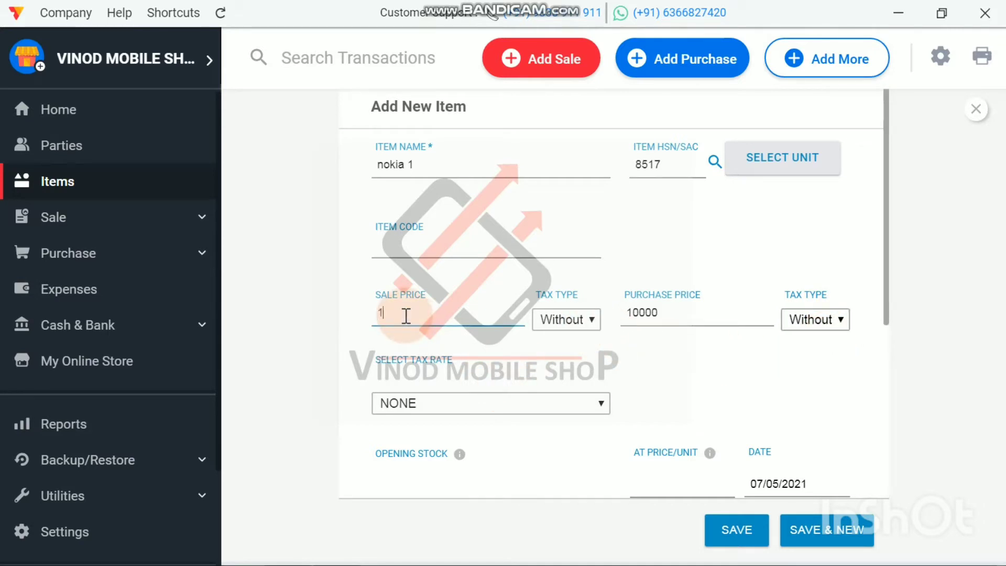
pyautogui.write('0500')
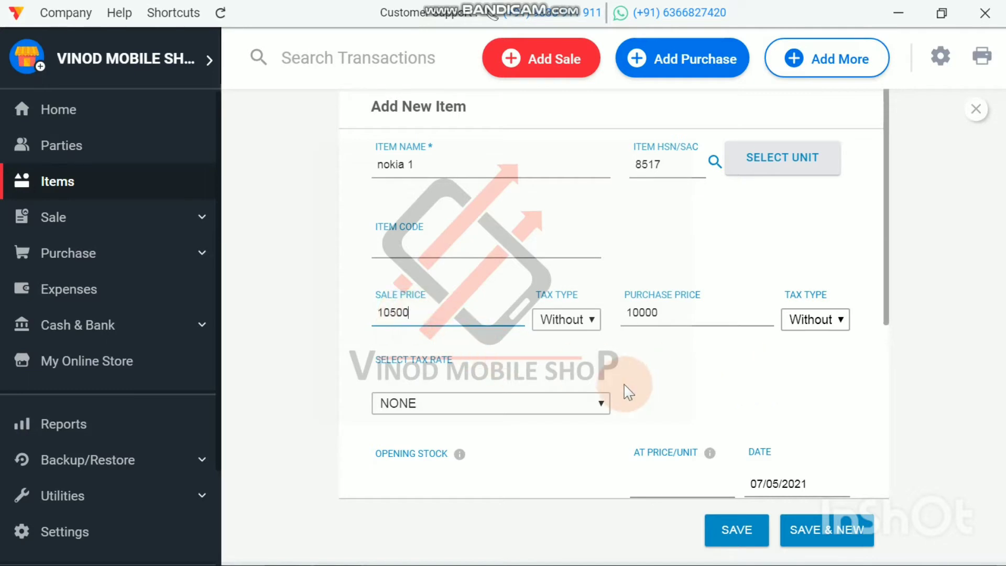
pyautogui.click(736, 531)
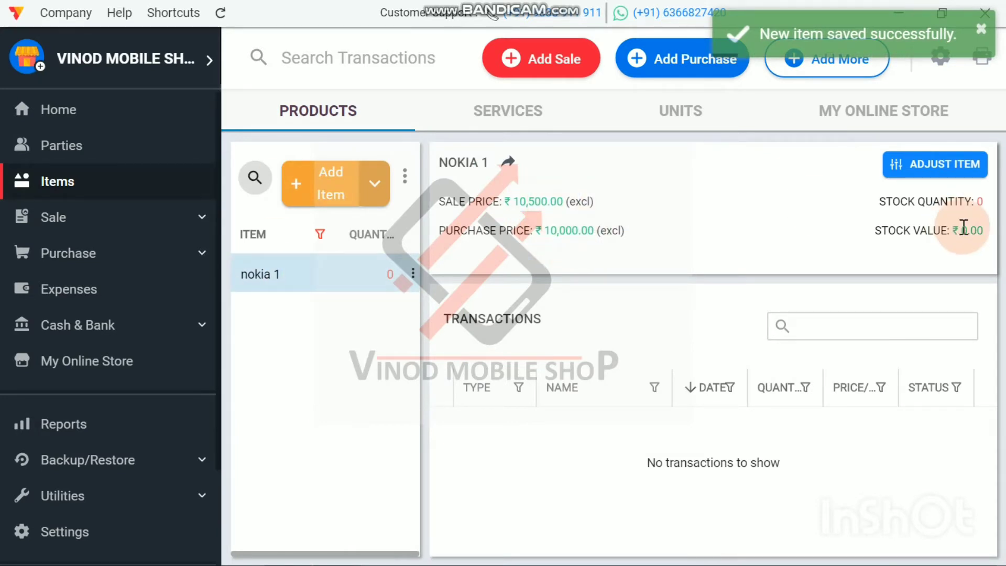
# Step: Edit the nokia 1 product to give it an opening stock of 10 and save it
pyautogui.doubleClick(347, 276)
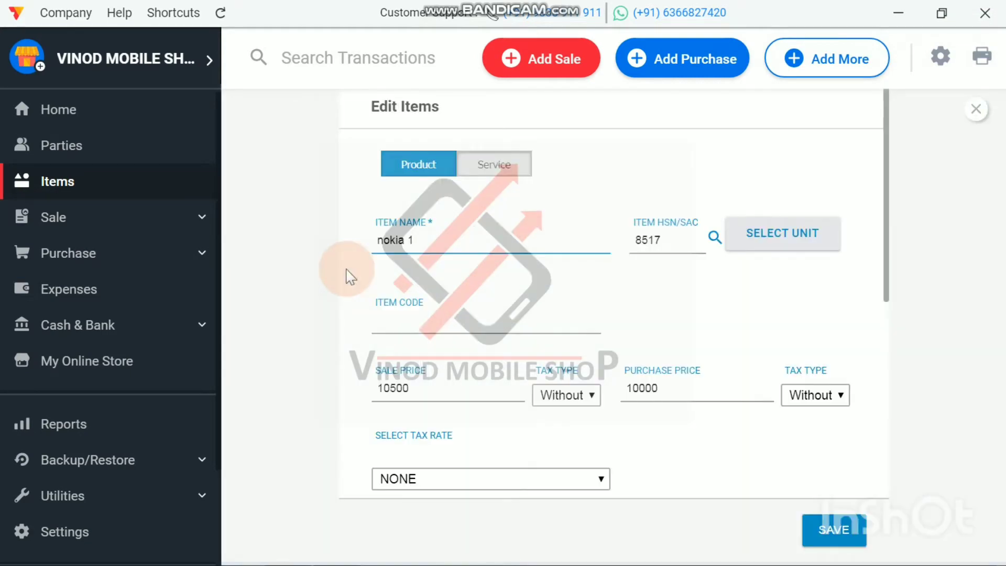
pyautogui.scroll(-3, 650, 338)
pyautogui.scroll(-3, 649, 338)
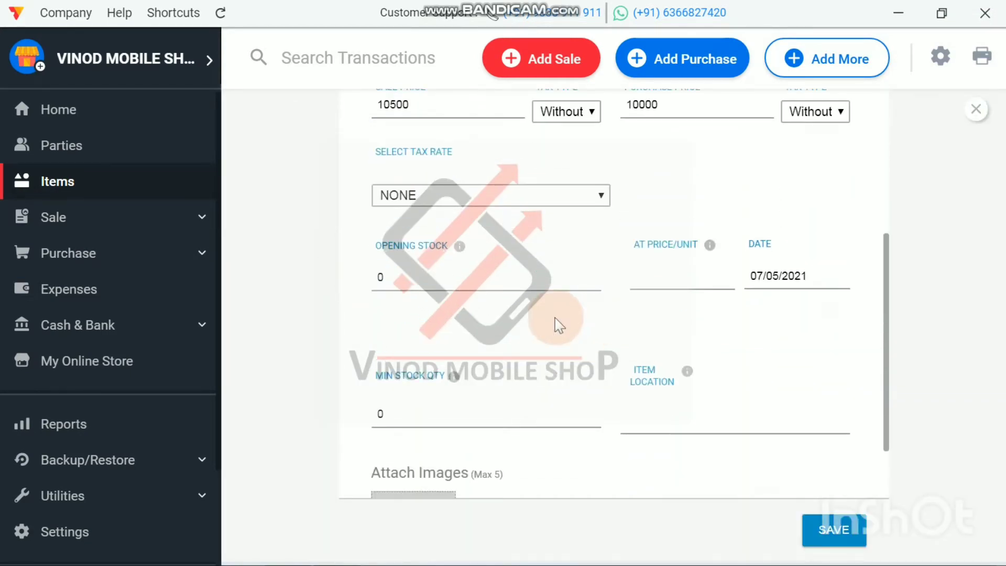
pyautogui.click(421, 280)
pyautogui.press('BackSpace')
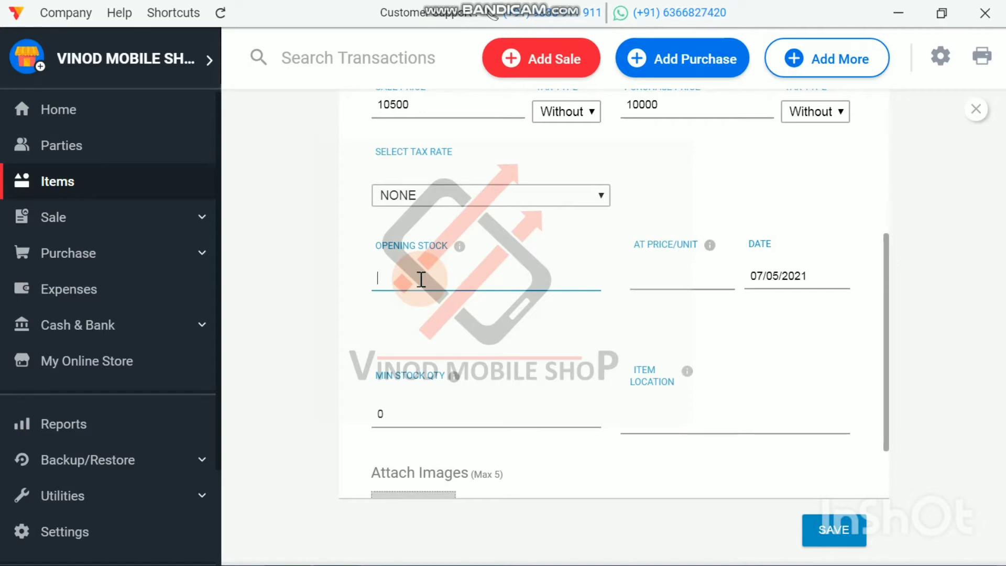
pyautogui.write('10')
pyautogui.click(824, 542)
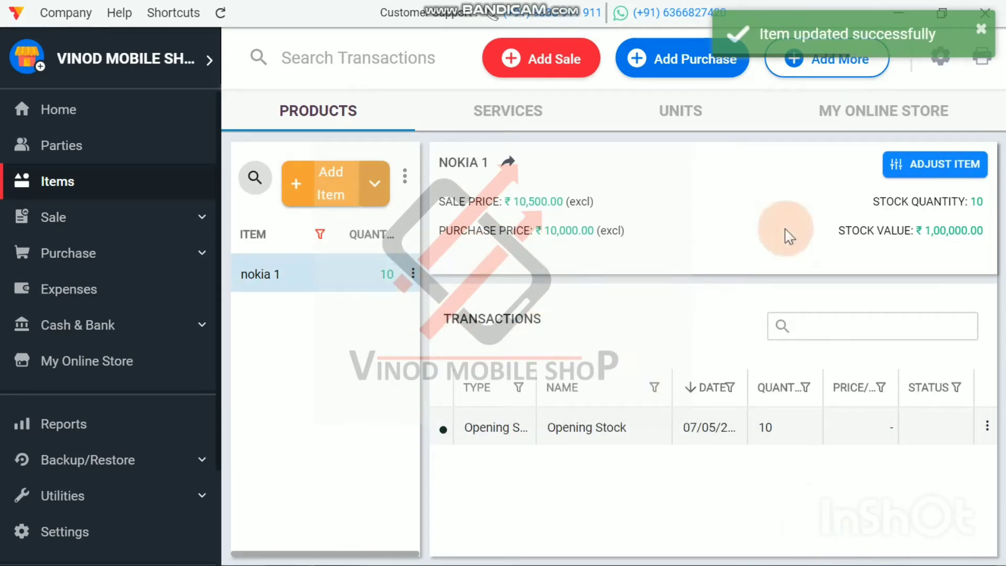
# Step: Clear the opening stock quantity of the nokia 1 product and save the item
pyautogui.doubleClick(268, 283)
pyautogui.scroll(-5, 419, 315)
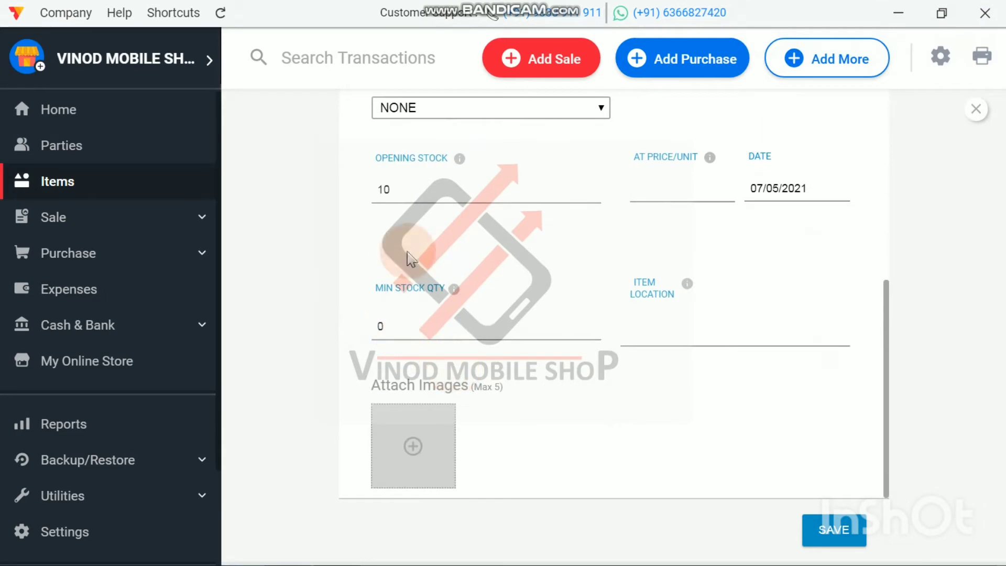
pyautogui.click(405, 192)
pyautogui.press('BackSpace')
pyautogui.press('BackSpace')
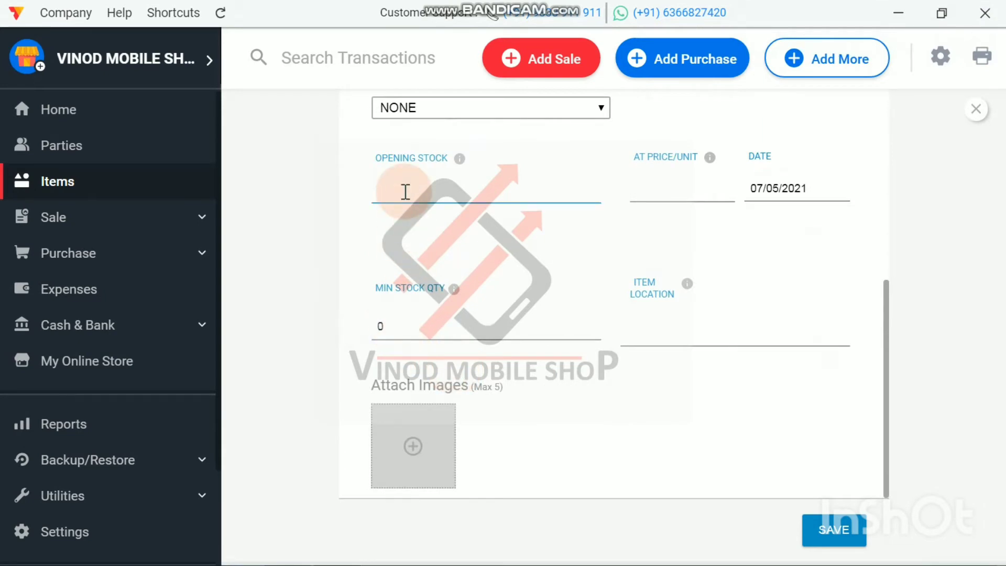
pyautogui.click(837, 529)
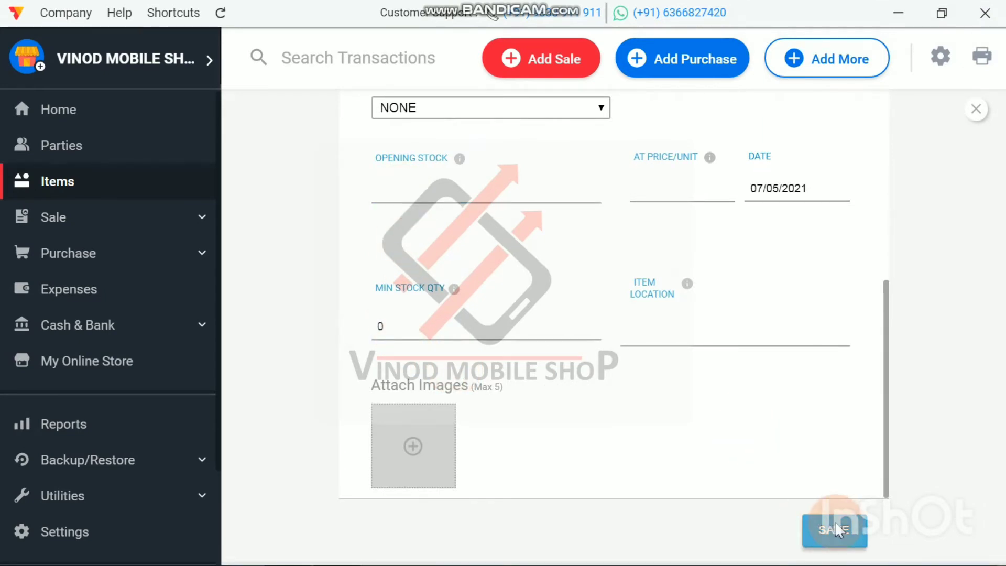
# Step: Review the stock inventory and the cash and bank balances on the Home dashboard
pyautogui.click(32, 110)
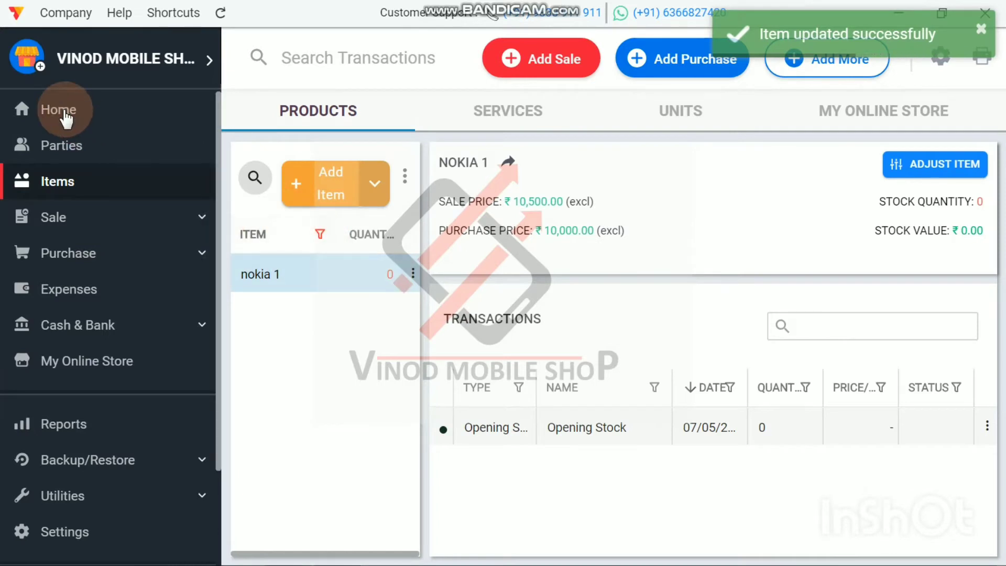
pyautogui.scroll(-5, 943, 341)
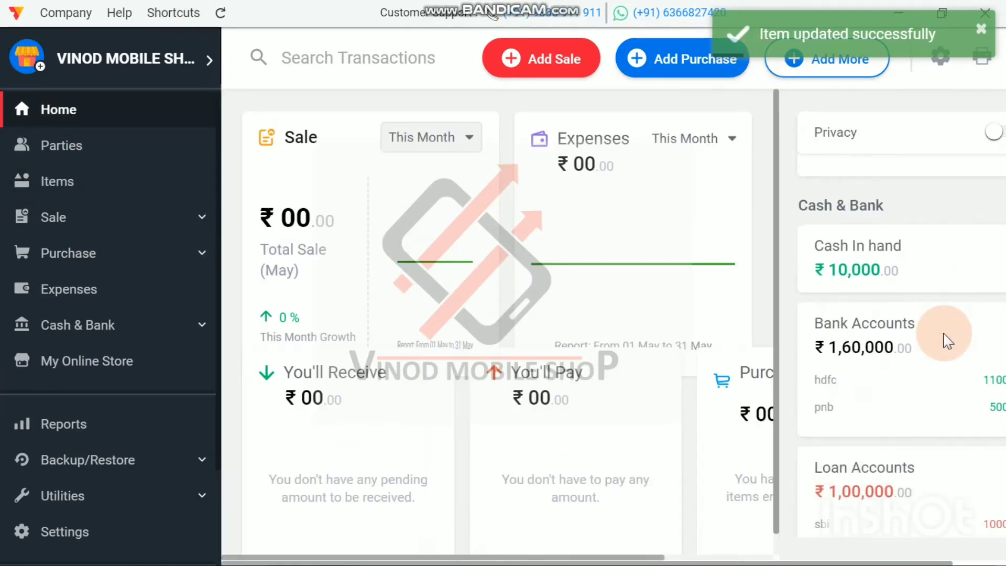
pyautogui.scroll(-3, 917, 504)
pyautogui.scroll(8, 922, 445)
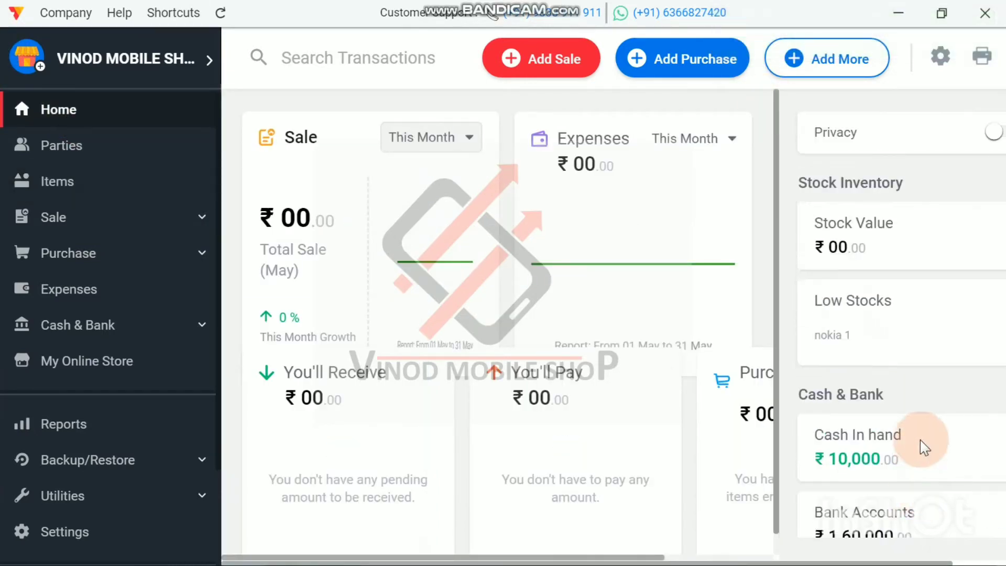
pyautogui.click(672, 66)
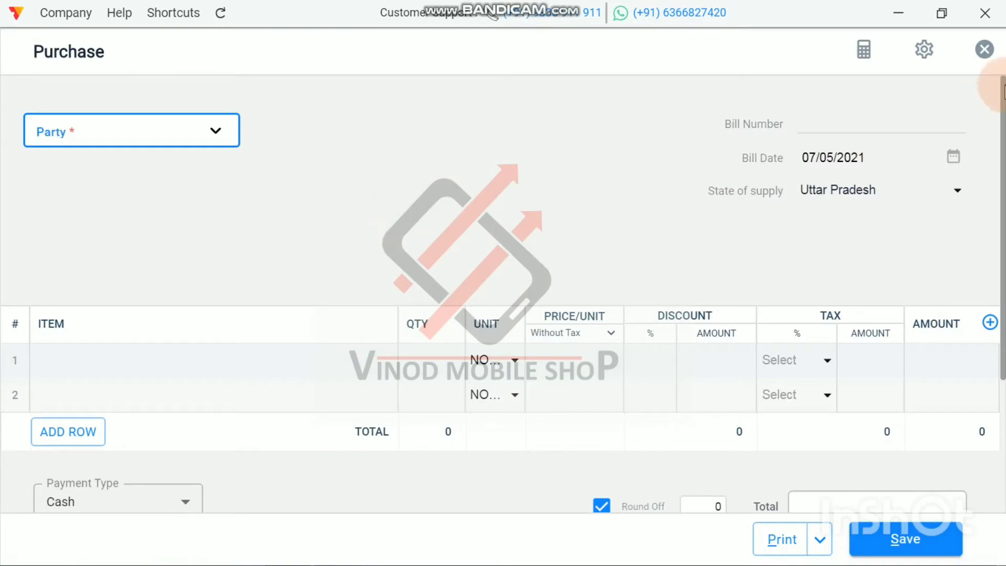
pyautogui.click(983, 50)
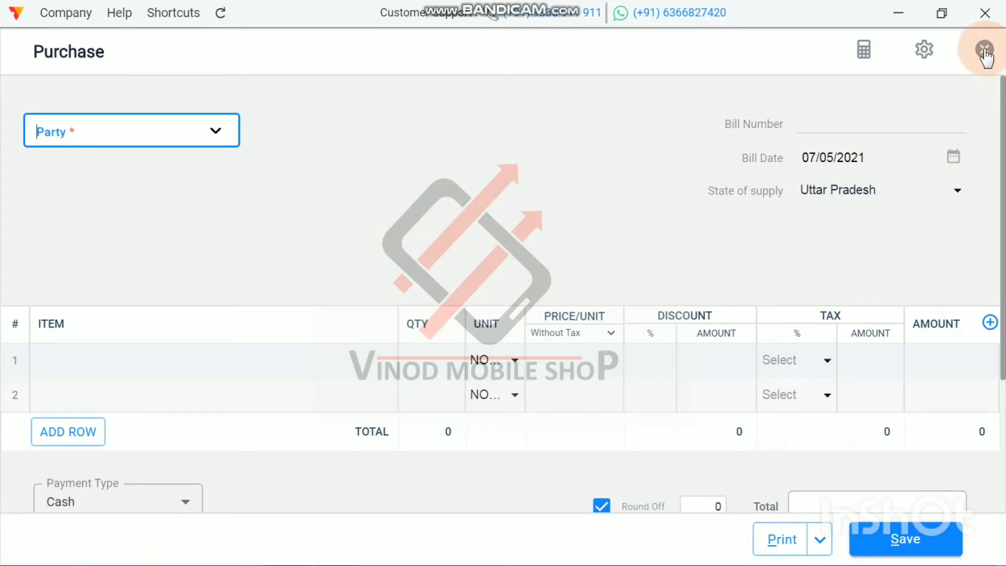
pyautogui.click(499, 130)
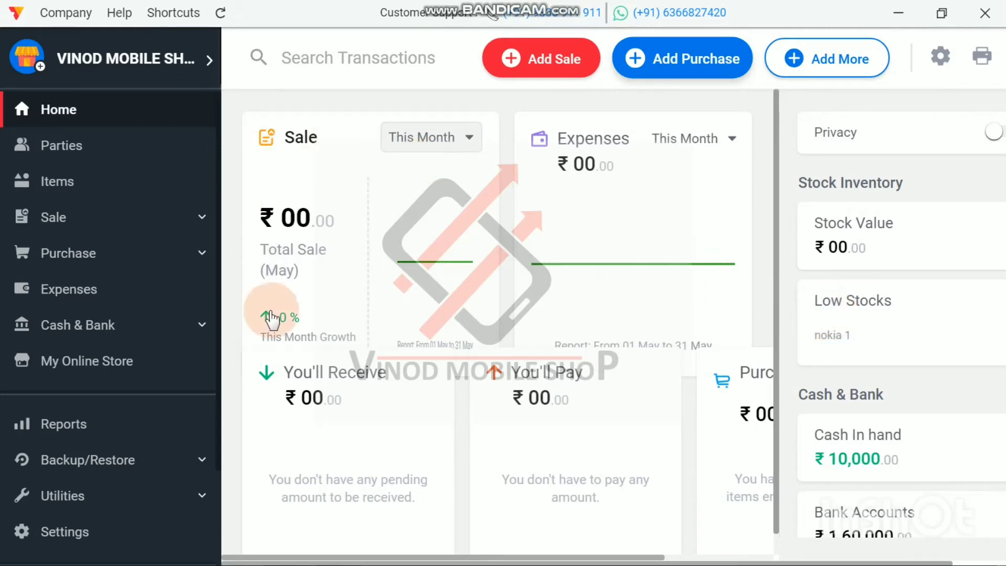
# Step: Go through the name, HSN, price and opening stock fields of a new item form and close it unsaved
pyautogui.click(52, 188)
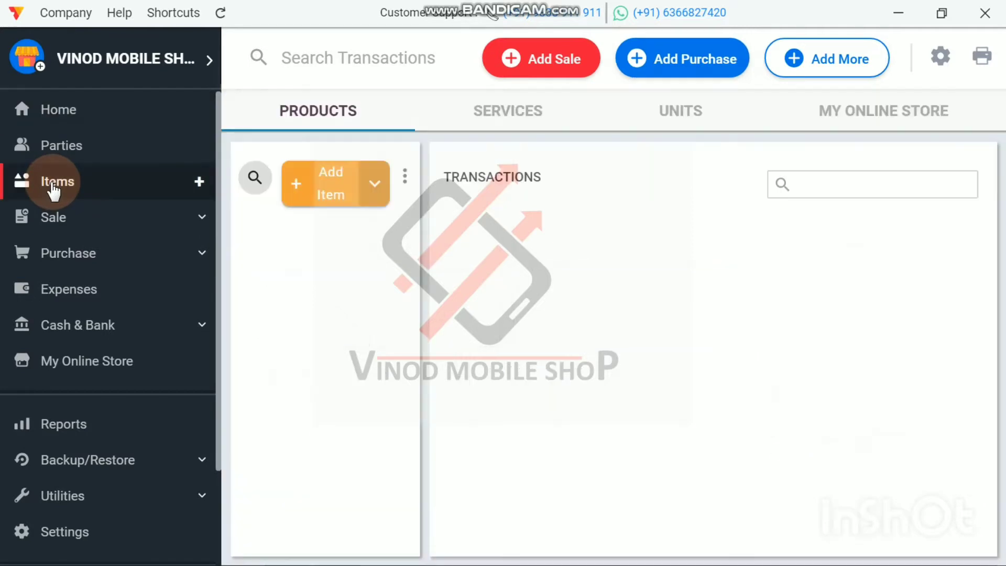
pyautogui.click(335, 200)
pyautogui.click(419, 166)
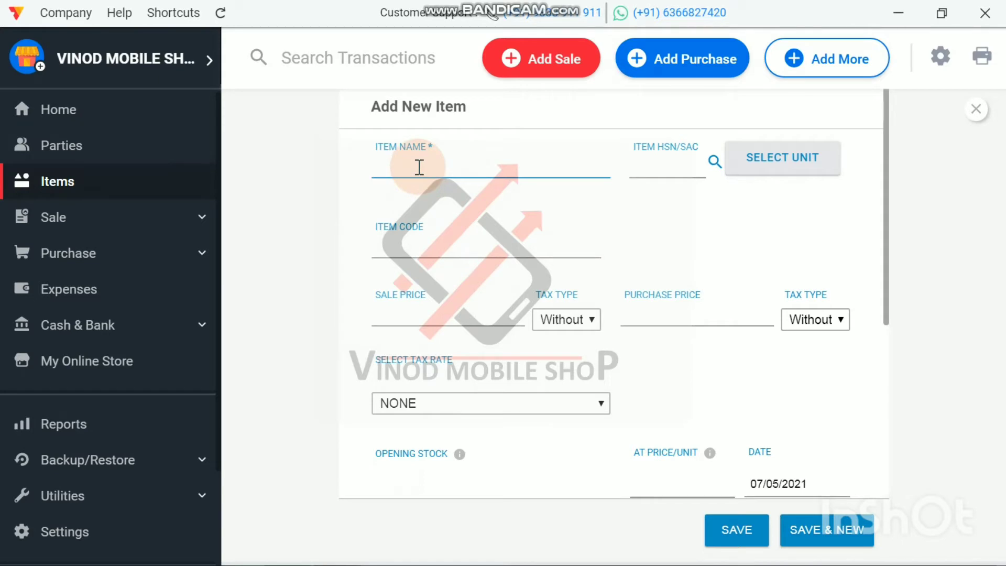
pyautogui.click(649, 166)
pyautogui.click(409, 317)
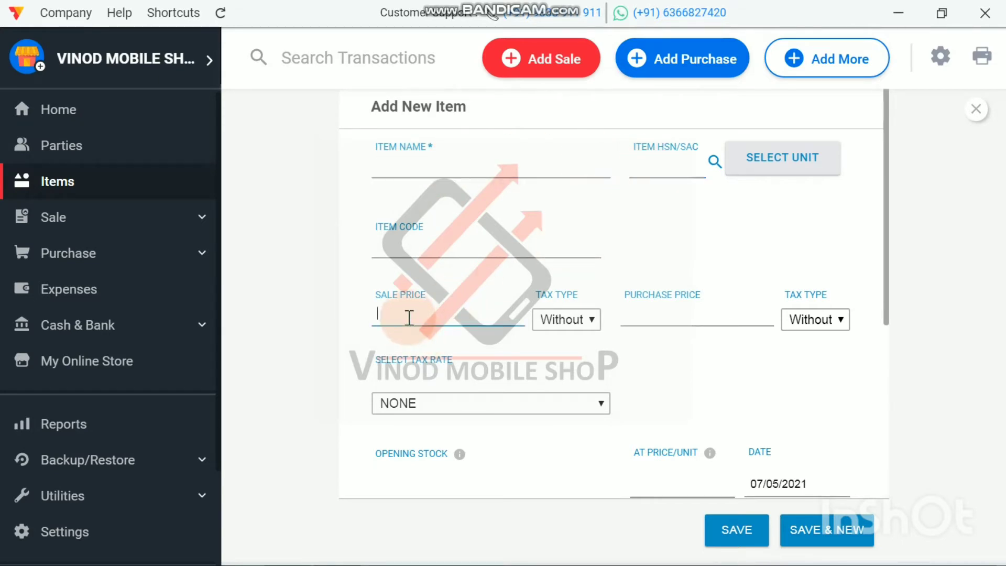
pyautogui.click(664, 321)
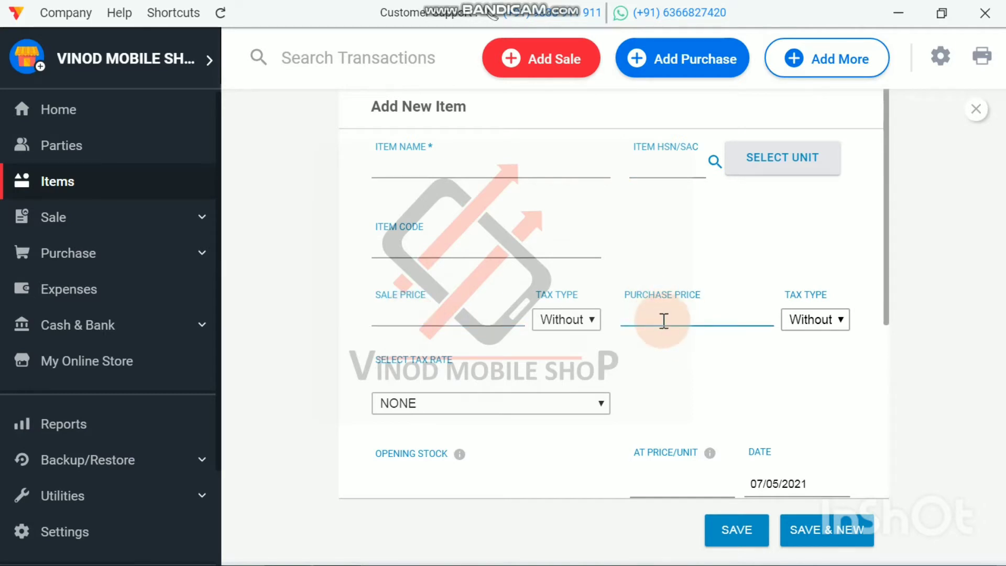
pyautogui.click(738, 547)
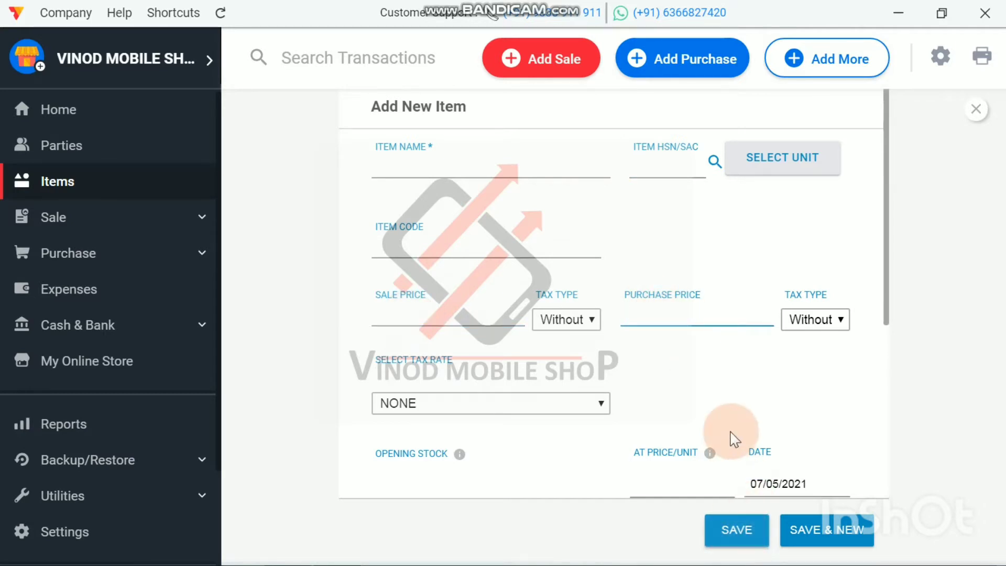
pyautogui.scroll(-2, 730, 438)
pyautogui.click(393, 386)
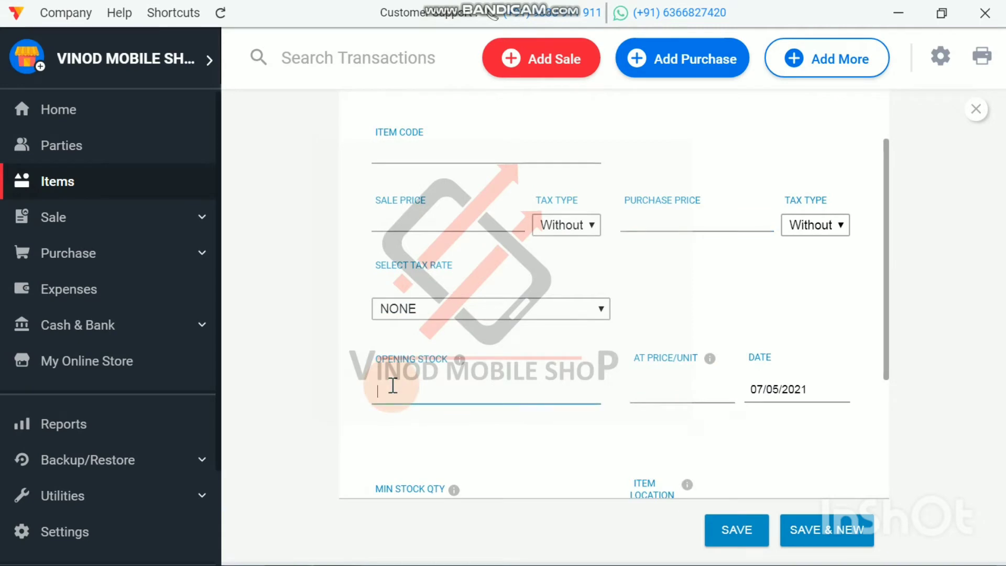
pyautogui.write('1')
pyautogui.click(735, 541)
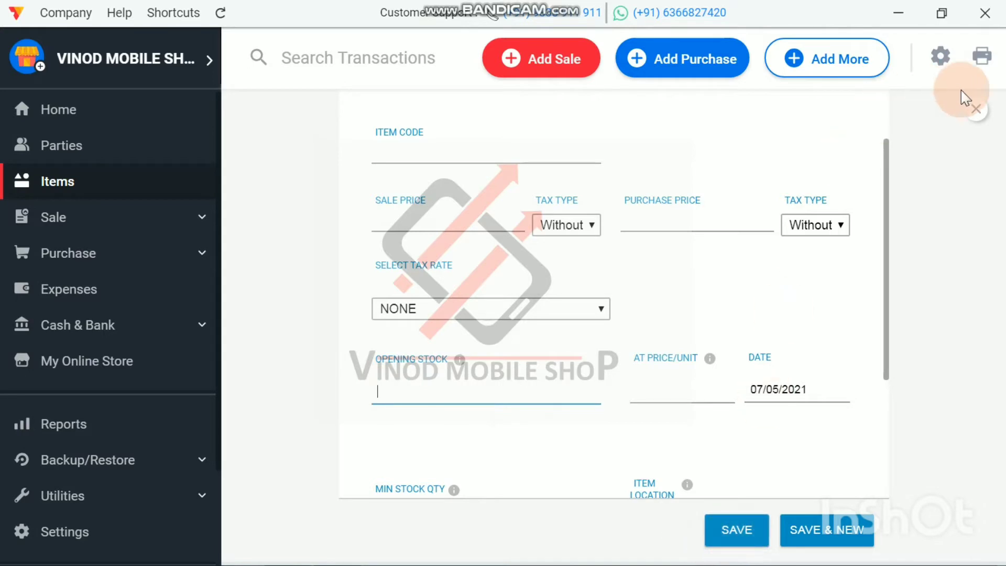
pyautogui.click(978, 110)
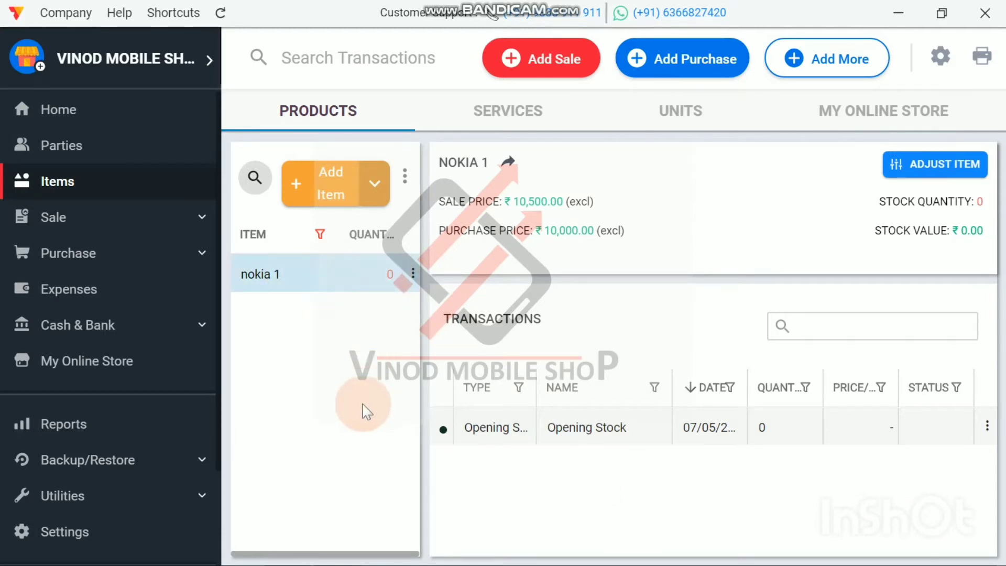
pyautogui.click(685, 65)
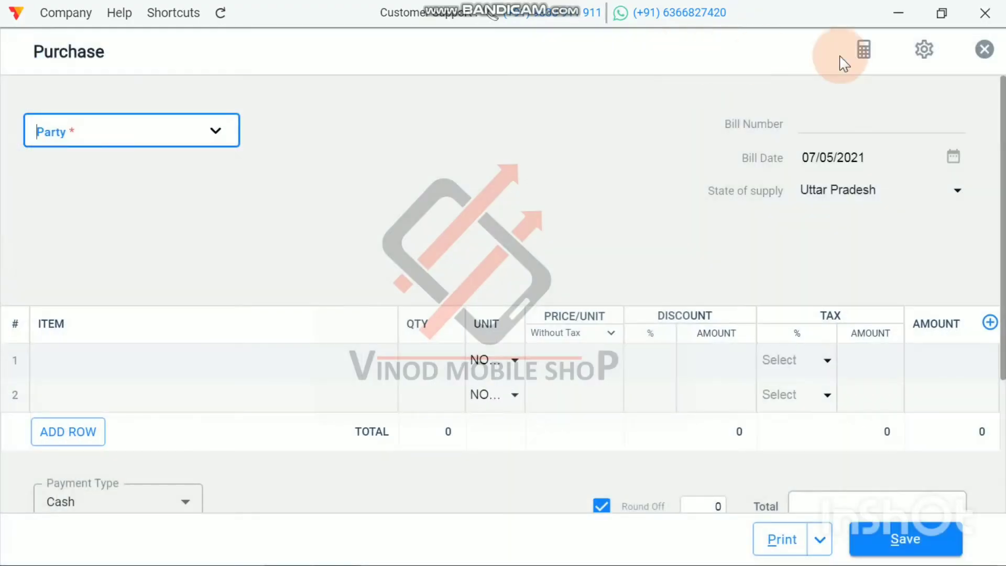
pyautogui.click(985, 52)
pyautogui.click(567, 289)
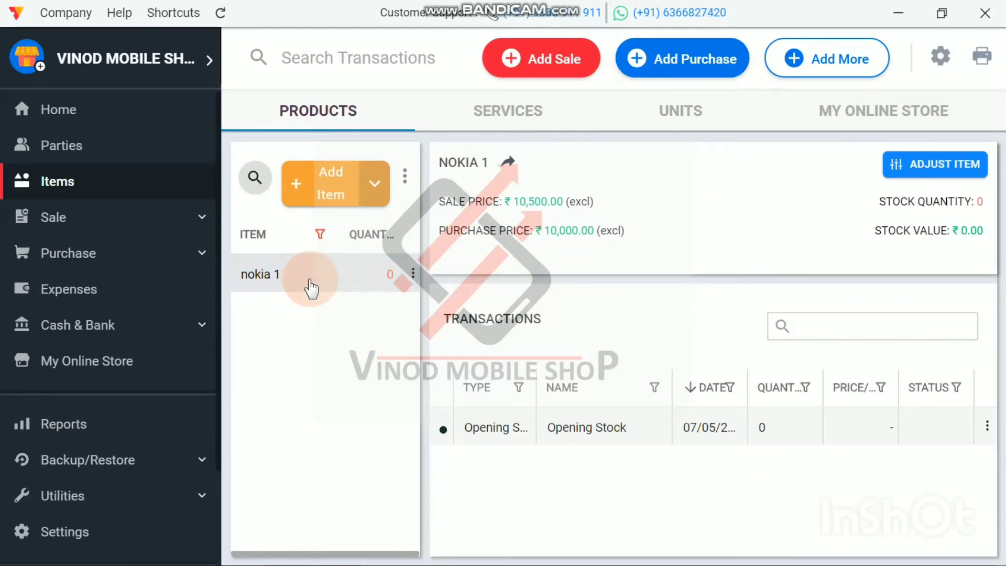
# Step: Start a new item named vivo y11 with HSN code 8517
pyautogui.click(331, 194)
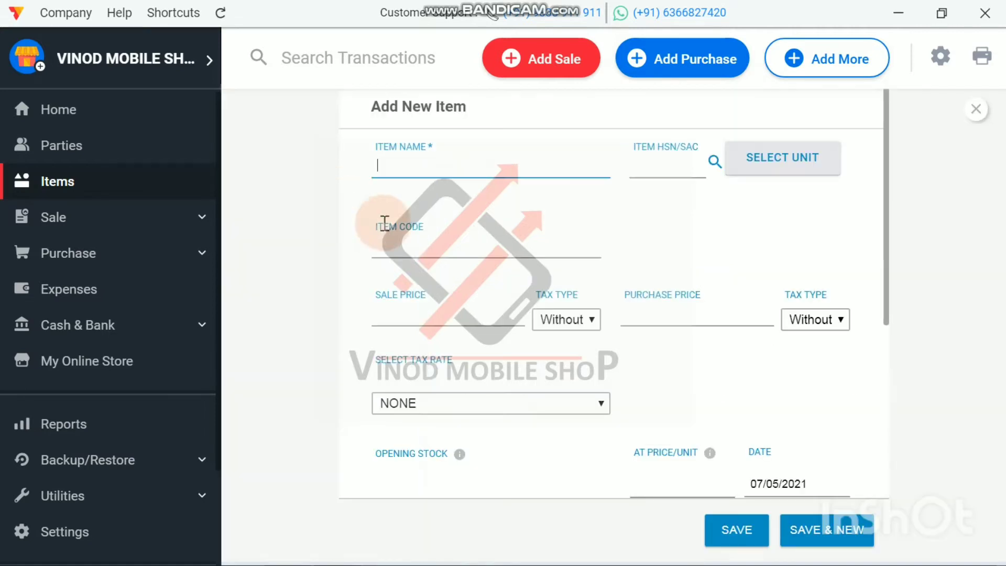
pyautogui.write('vivo')
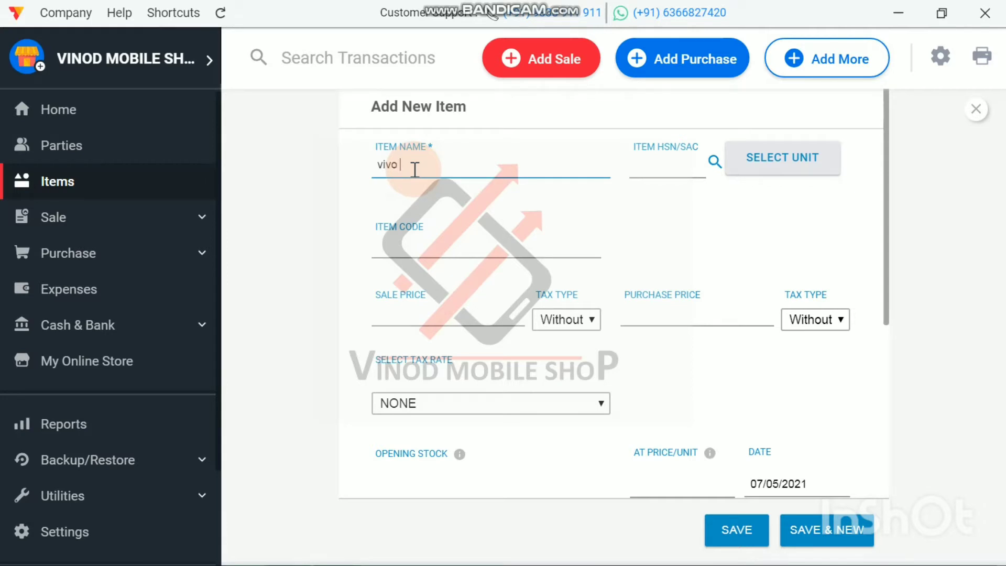
pyautogui.write(' y11')
pyautogui.click(663, 165)
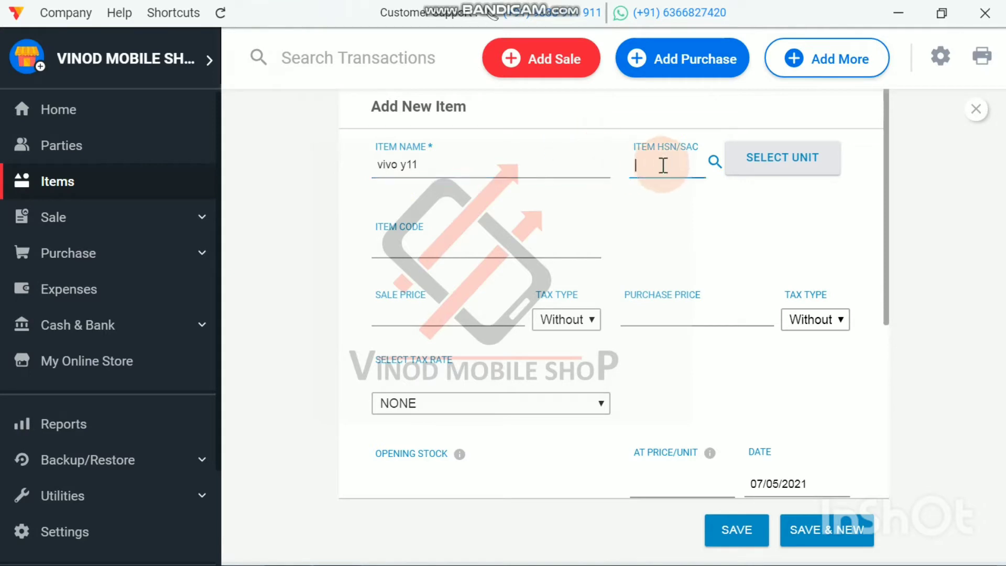
pyautogui.write('8517')
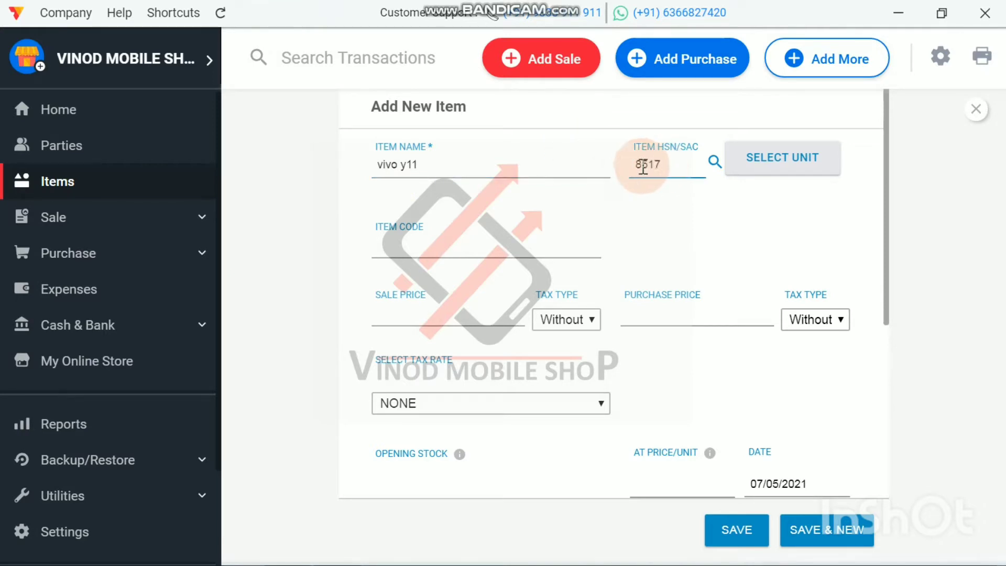
# Step: Rewrite the new item's name in capitals as VIVO Y11
pyautogui.click(427, 170)
pyautogui.press('BackSpace')
pyautogui.press('BackSpace')
pyautogui.press('BackSpace')
pyautogui.press('BackSpace')
pyautogui.press('BackSpace')
pyautogui.press('BackSpace')
pyautogui.press('BackSpace')
pyautogui.press('BackSpace')
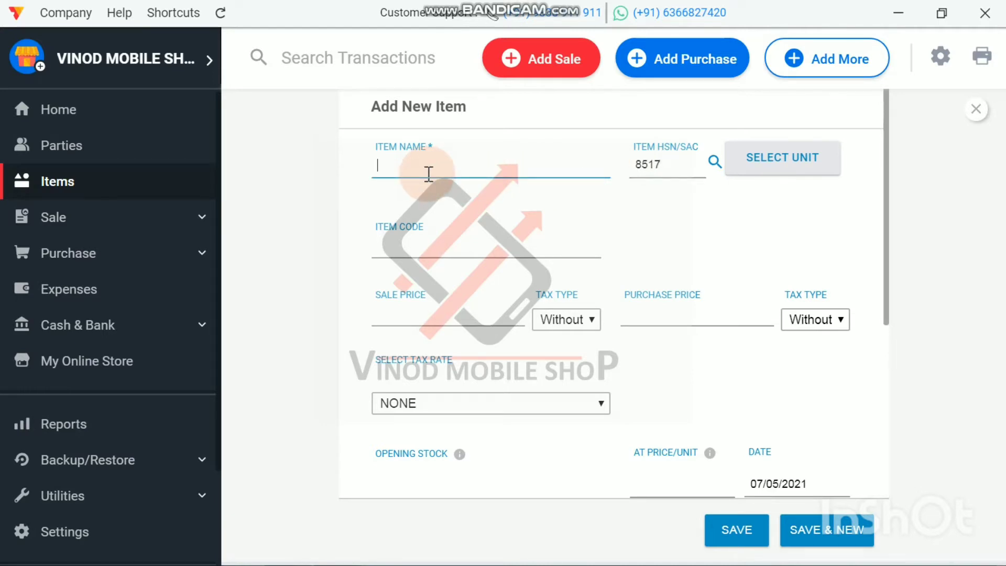
pyautogui.write('VIVO Y11')
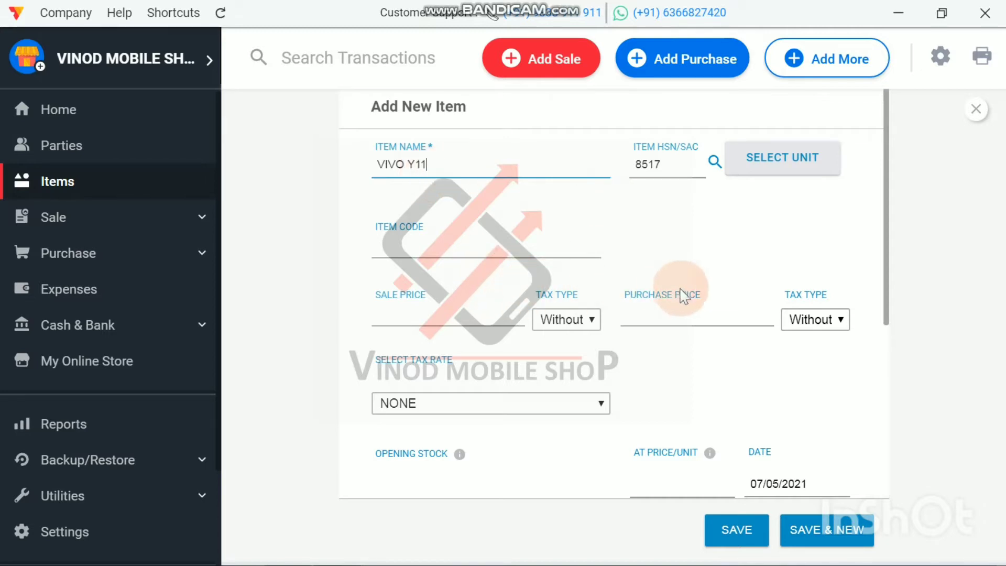
# Step: Set the purchase price of the VIVO Y11 item to 15000
pyautogui.click(686, 311)
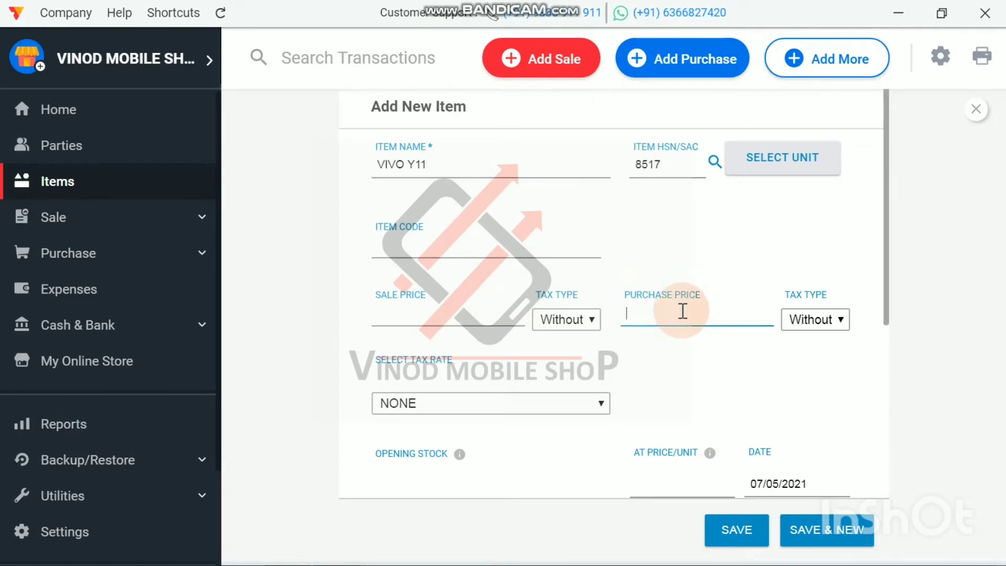
pyautogui.write('15')
pyautogui.press('BackSpace')
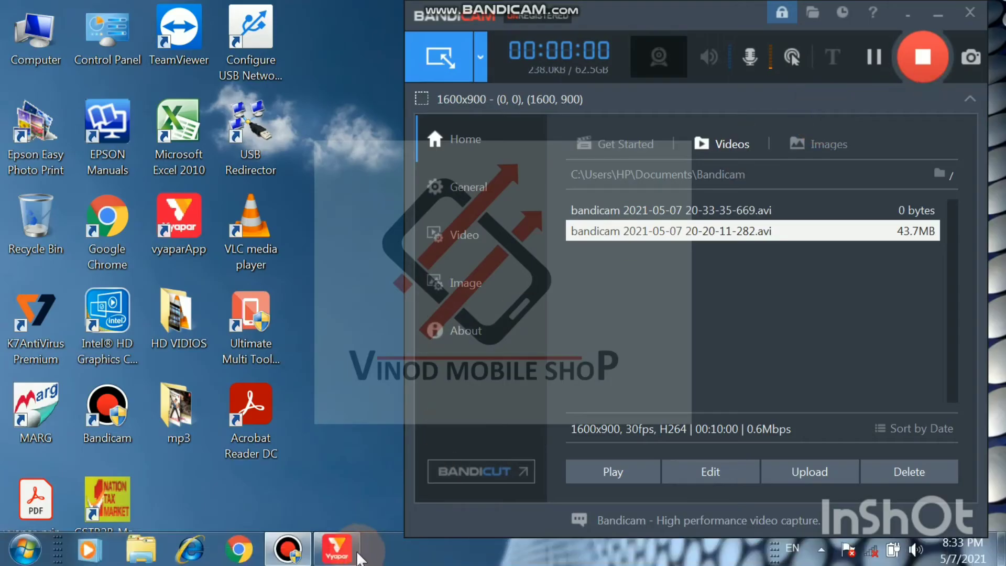
pyautogui.click(346, 557)
pyautogui.click(667, 315)
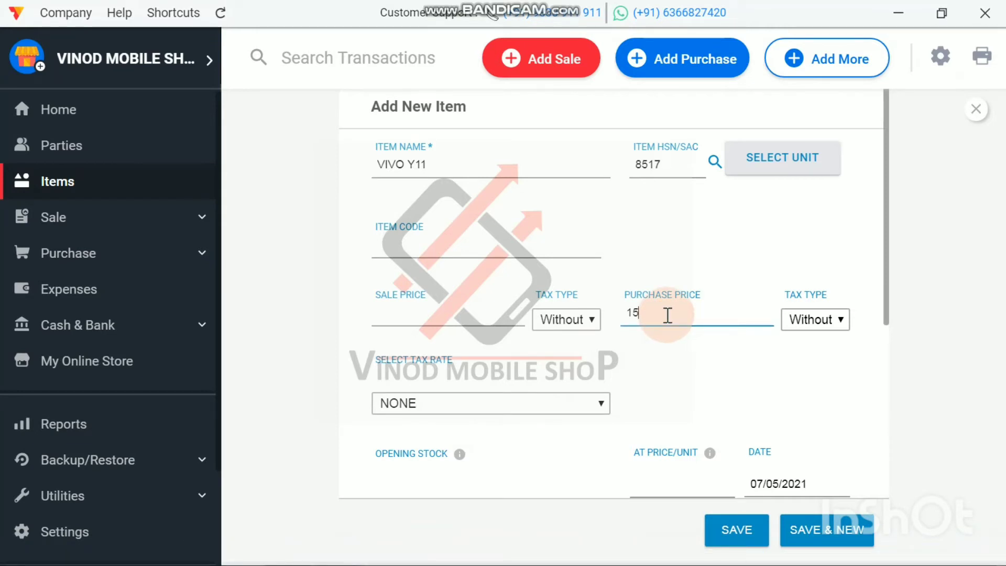
pyautogui.write('000')
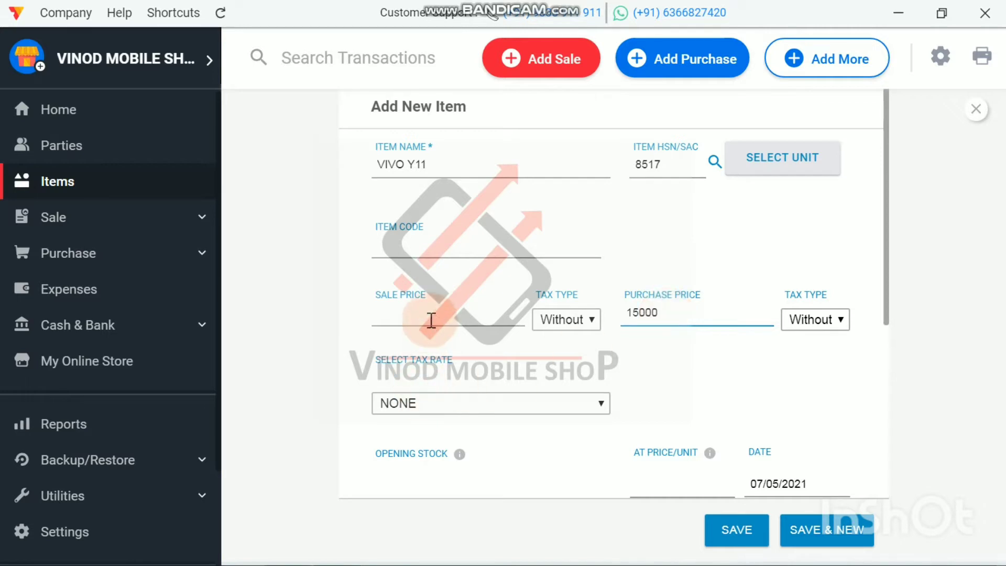
# Step: Set the sale price to 16000, save the VIVO Y11 item and select it in the product list
pyautogui.click(410, 312)
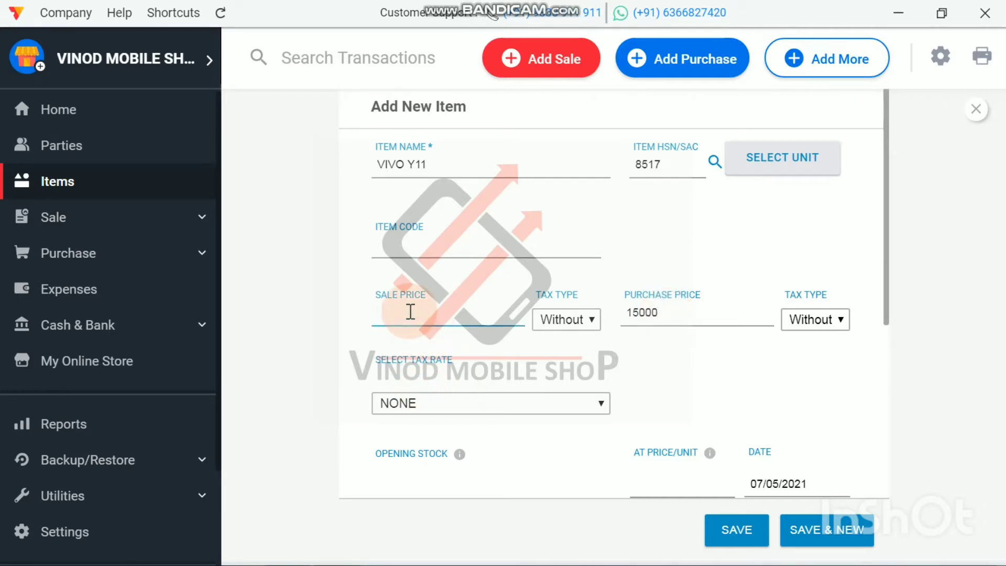
pyautogui.write('16000')
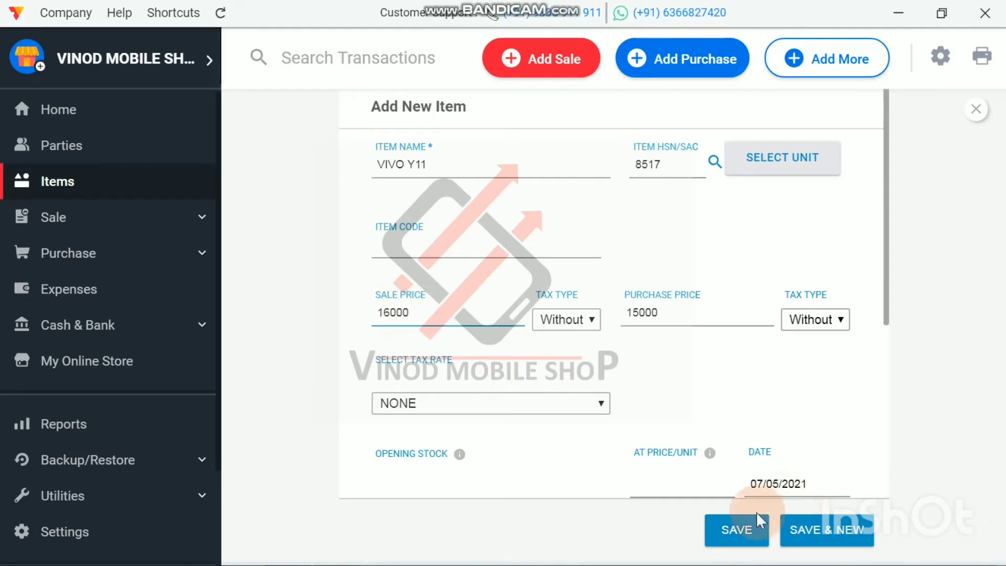
pyautogui.click(746, 533)
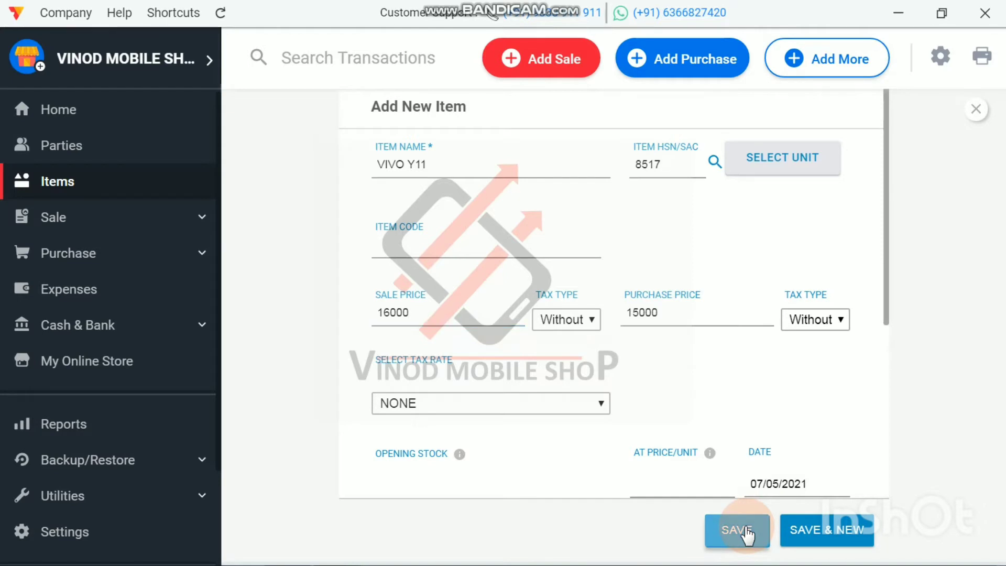
pyautogui.click(305, 322)
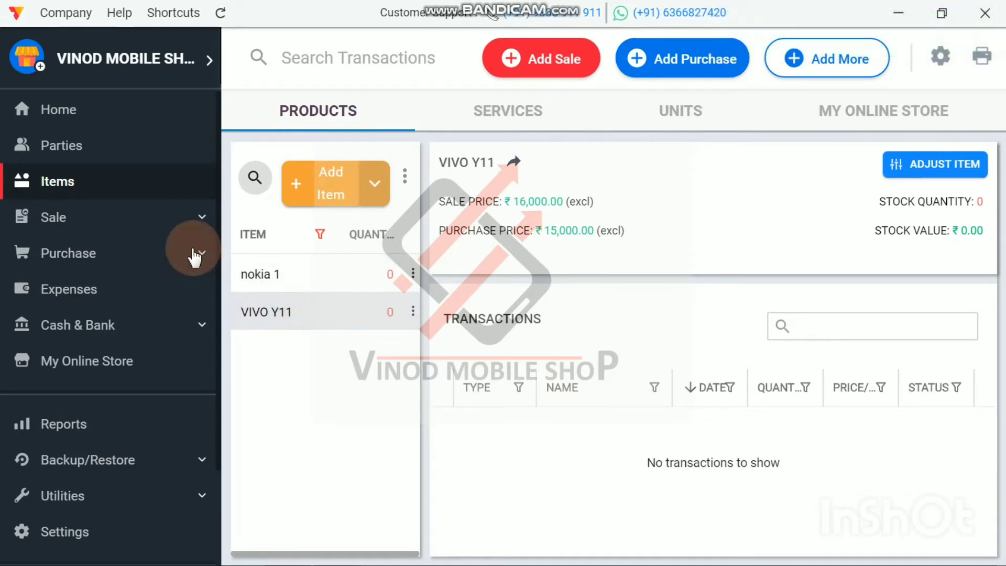
# Step: Check the cash, bank and loan account balances on the Home dashboard
pyautogui.click(68, 120)
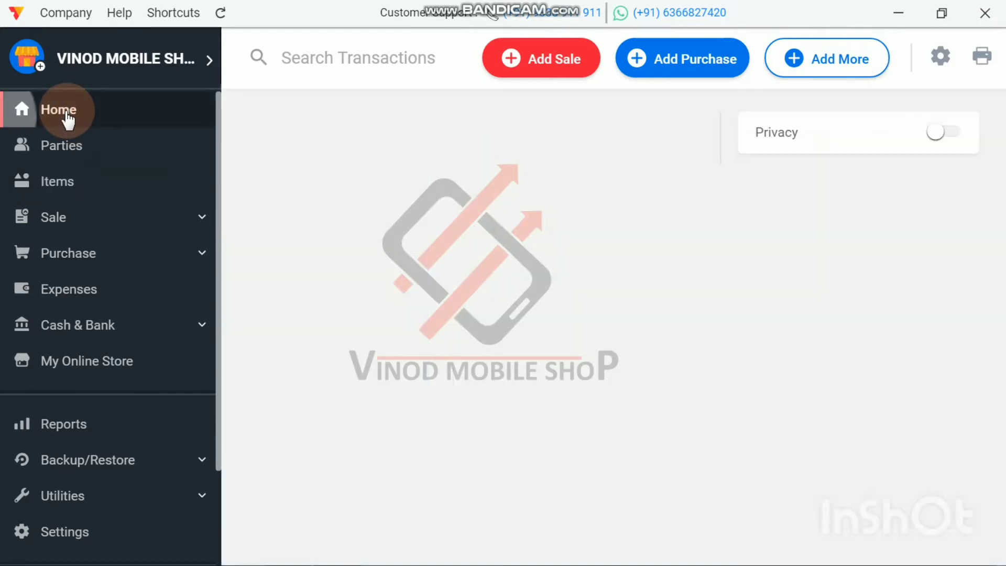
pyautogui.scroll(-3, 864, 340)
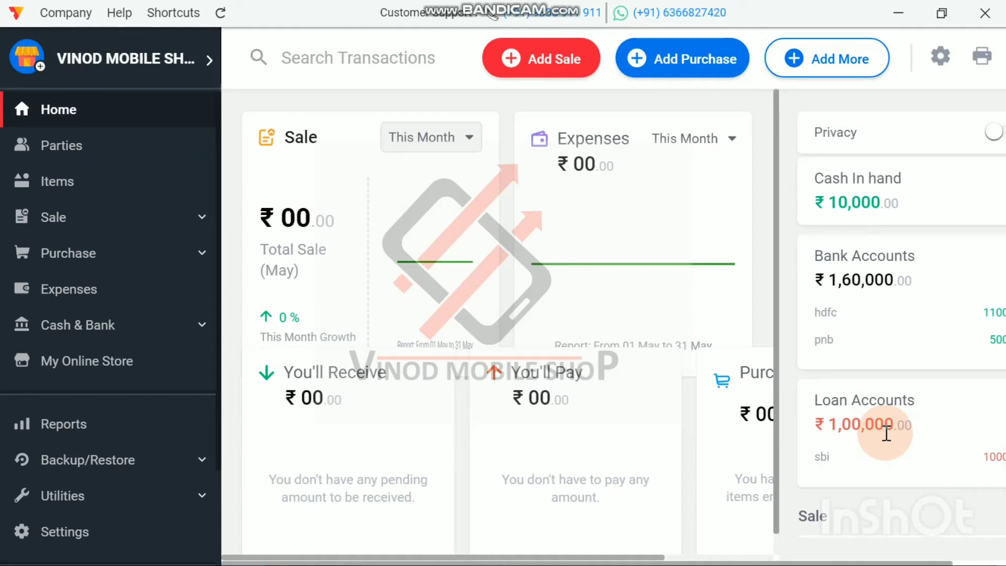
pyautogui.doubleClick(890, 433)
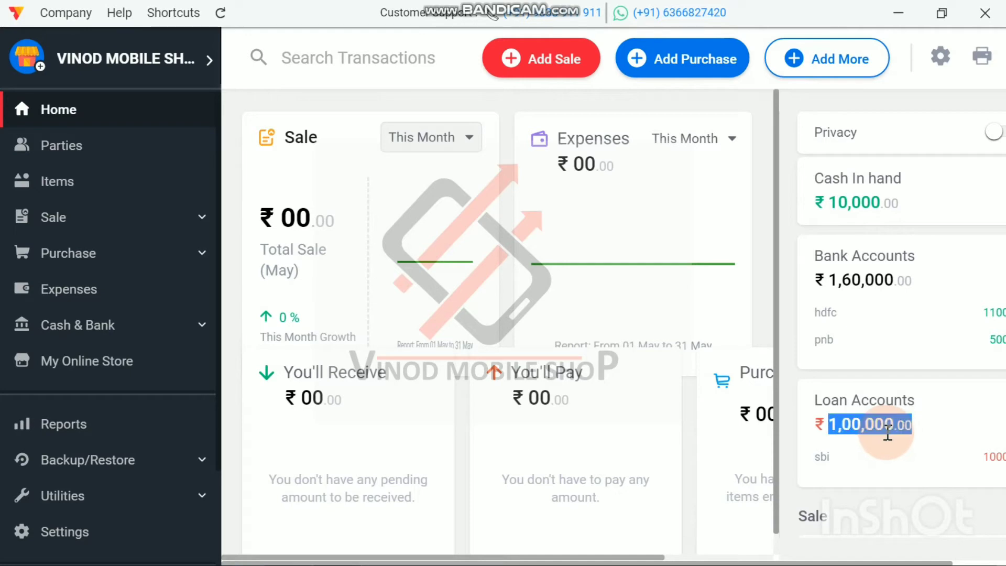
# Step: Delete the sbi loan account and check the bank and loan balances on the Home dashboard
pyautogui.click(904, 461)
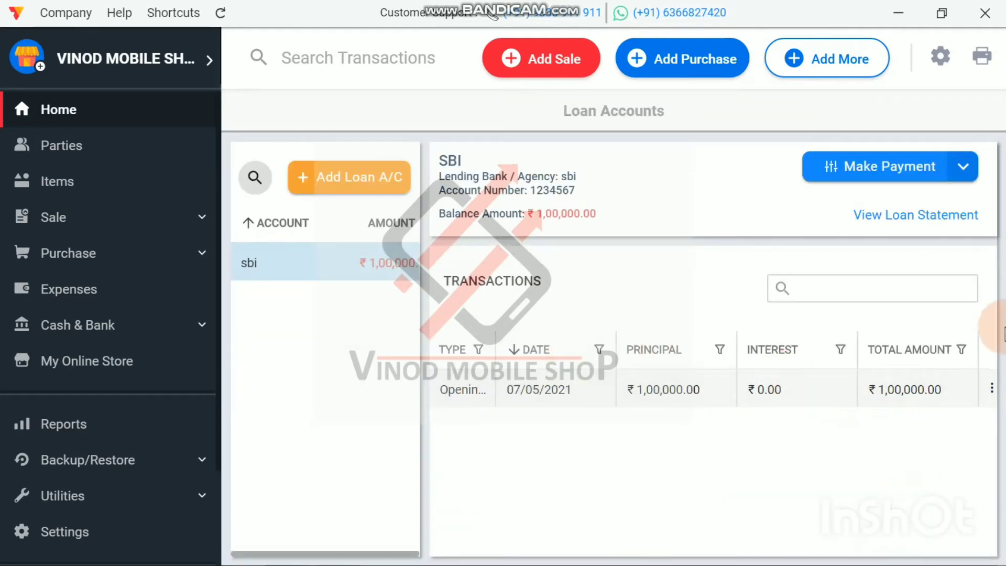
pyautogui.rightClick(332, 283)
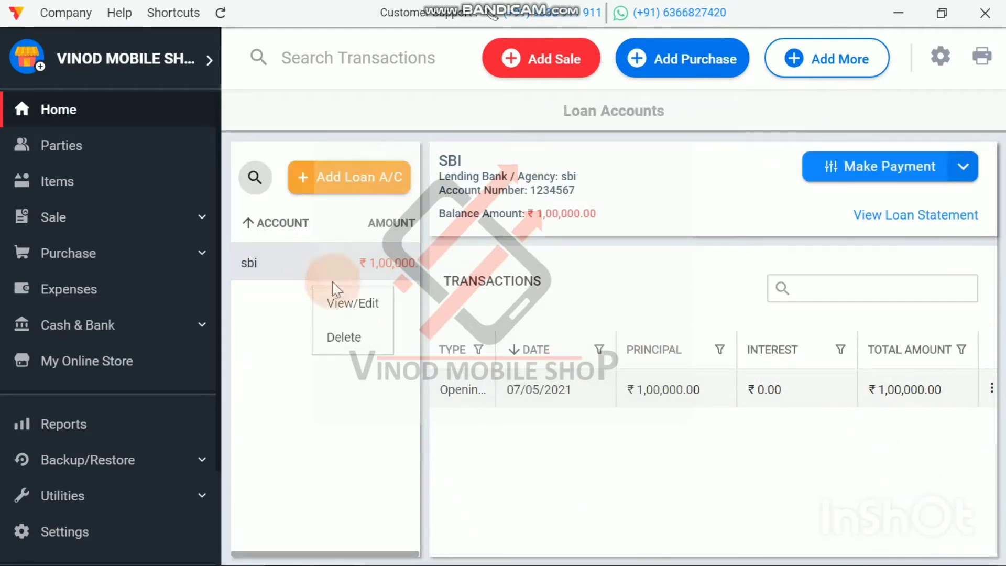
pyautogui.click(342, 337)
pyautogui.click(541, 290)
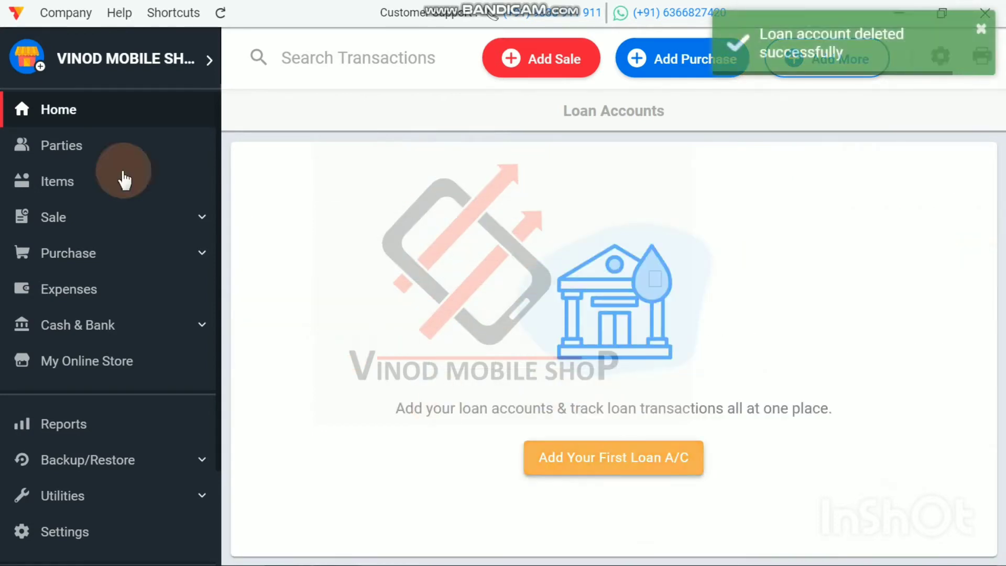
pyautogui.click(19, 111)
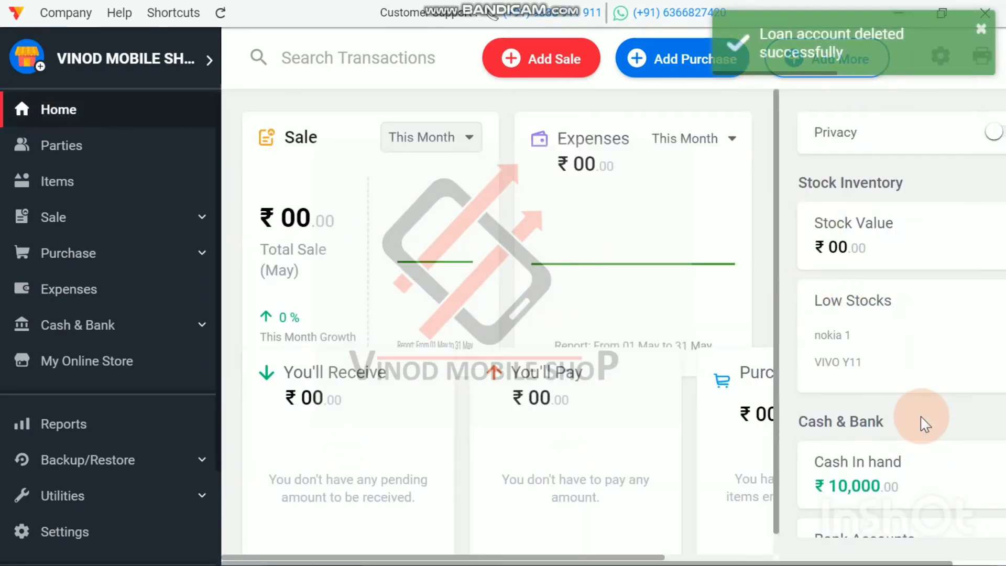
pyautogui.scroll(-3, 919, 421)
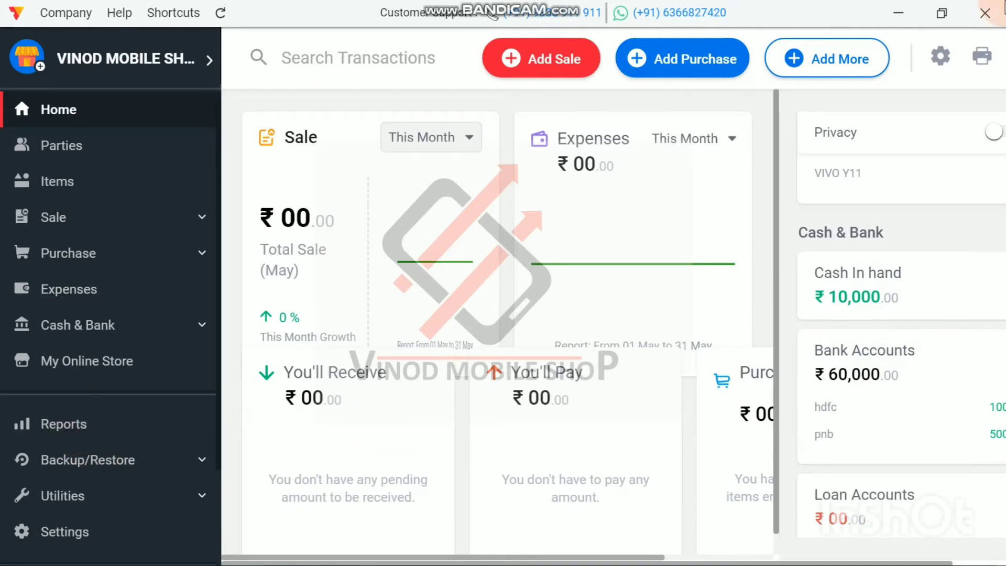
# Step: Set the opening stock of the VIVO Y11 item to 5 and save the item
pyautogui.click(42, 191)
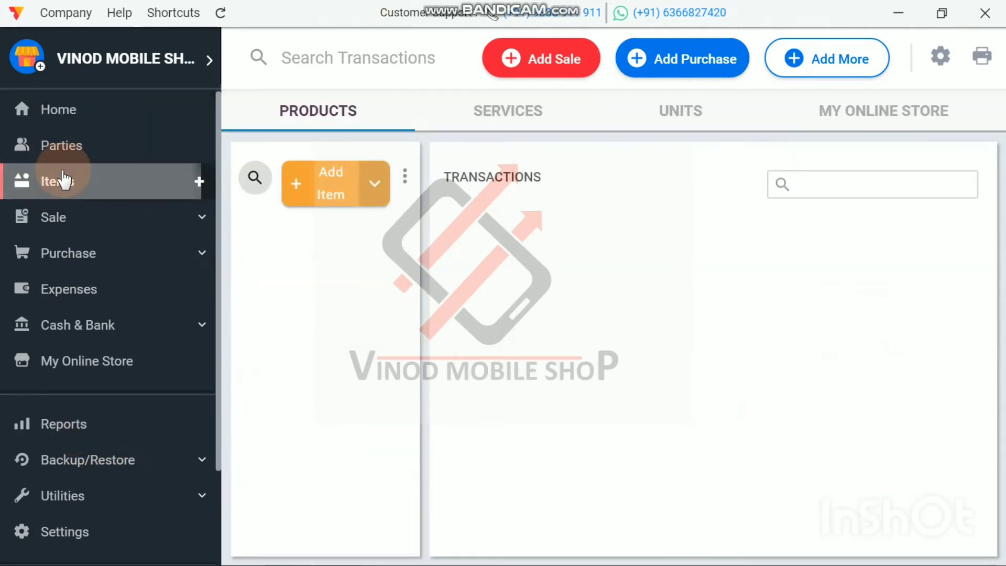
pyautogui.click(294, 313)
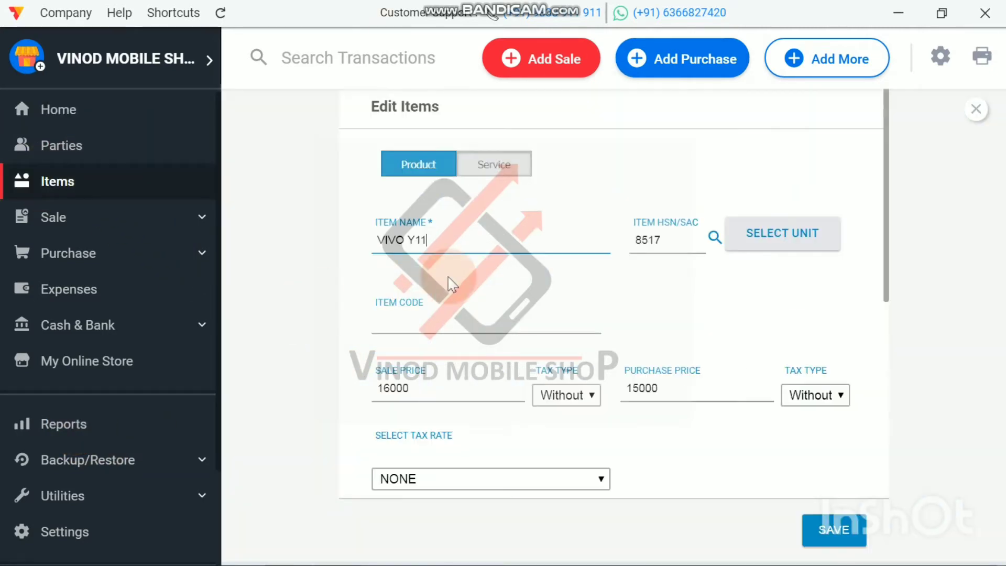
pyautogui.scroll(-5, 461, 283)
pyautogui.click(416, 278)
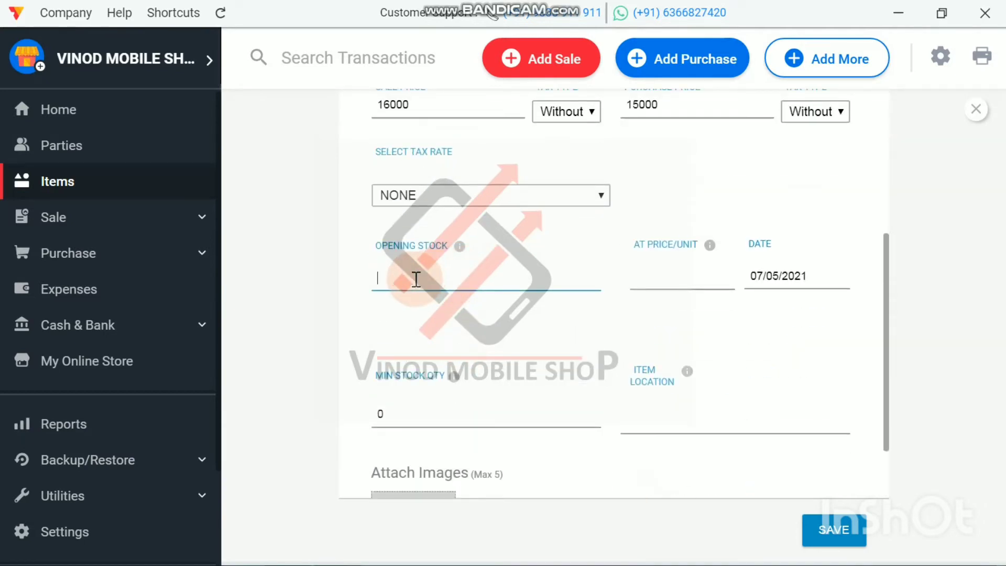
pyautogui.write('5')
pyautogui.click(836, 530)
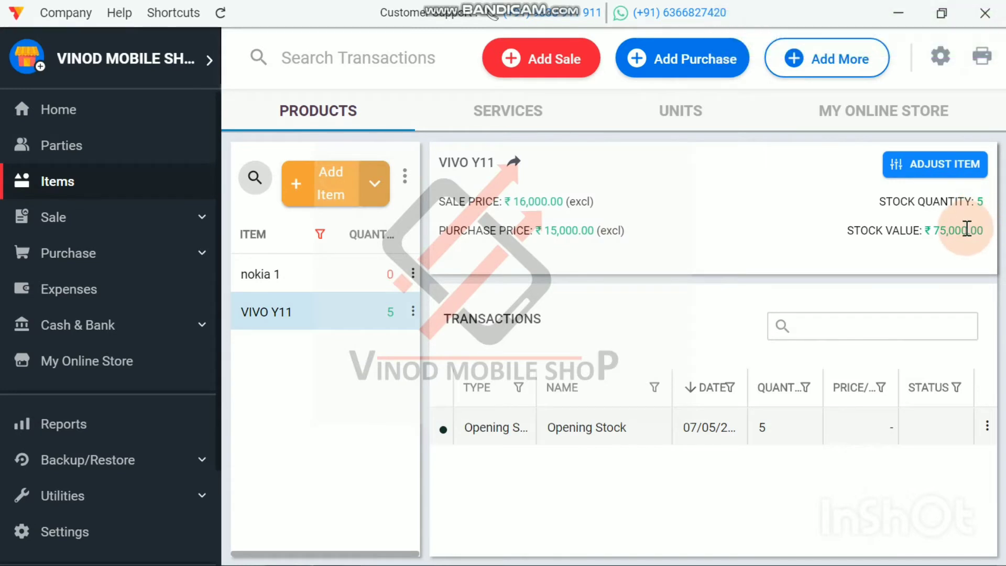
# Step: Compare the stock quantity and stock value of the nokia 1 and VIVO Y11 products
pyautogui.click(325, 276)
pyautogui.click(325, 322)
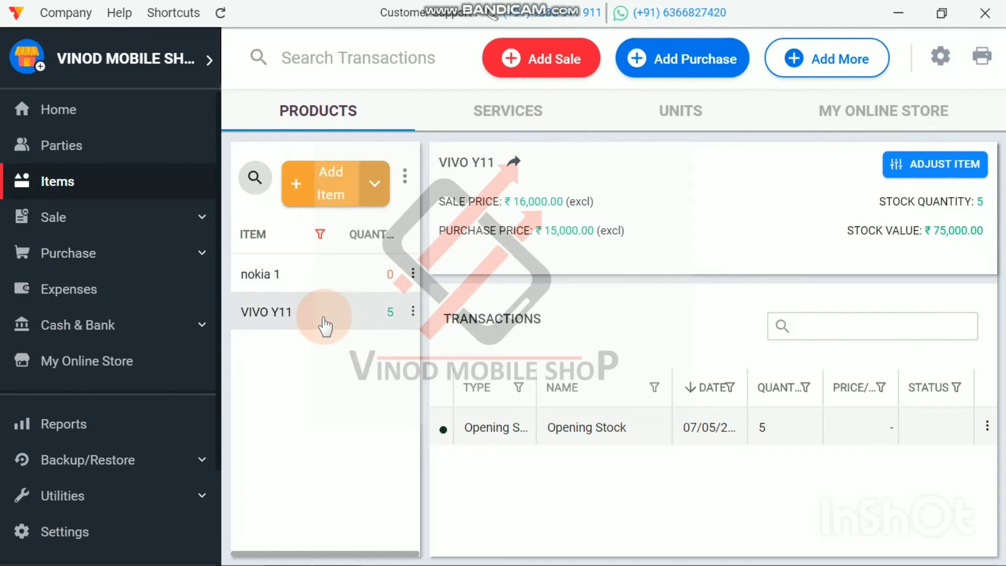
pyautogui.click(318, 276)
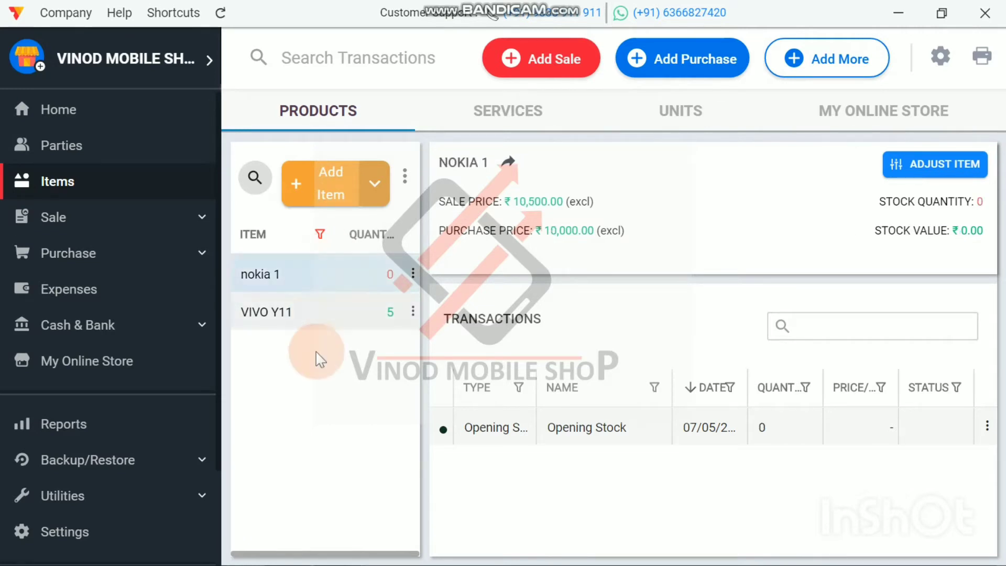
pyautogui.click(294, 314)
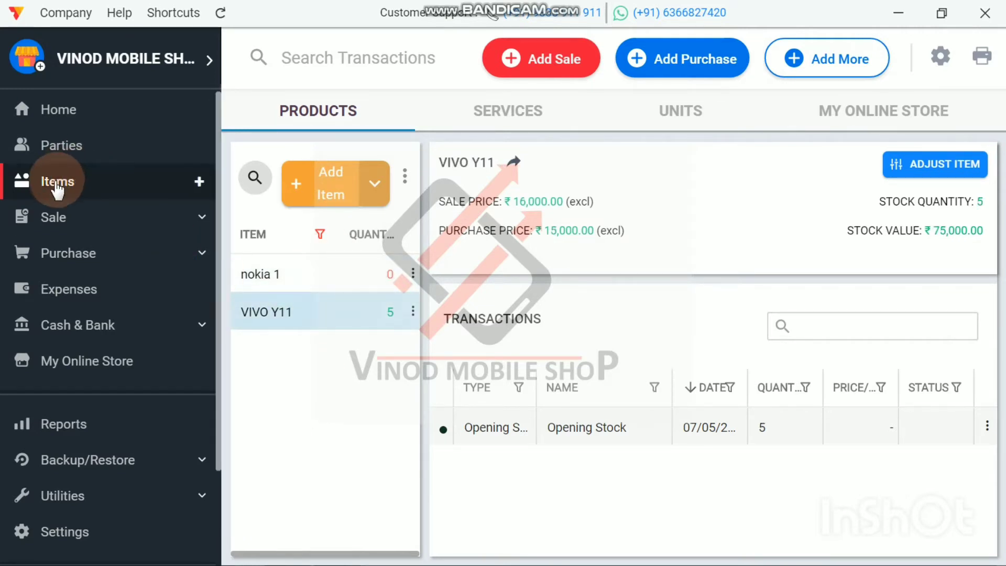
# Step: Start a new product named SAMSUNG 1200 with HSN code 8517
pyautogui.click(81, 192)
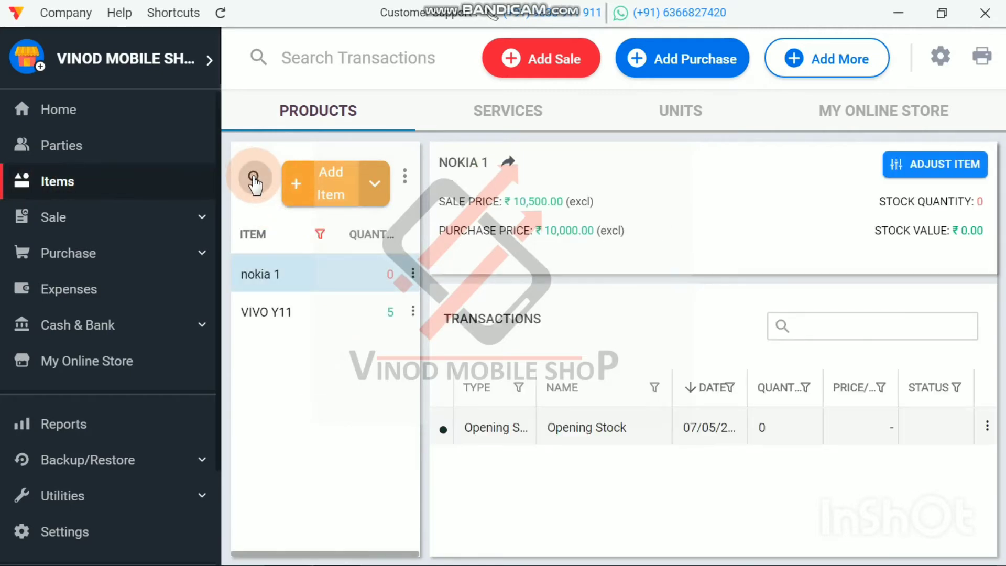
pyautogui.click(334, 186)
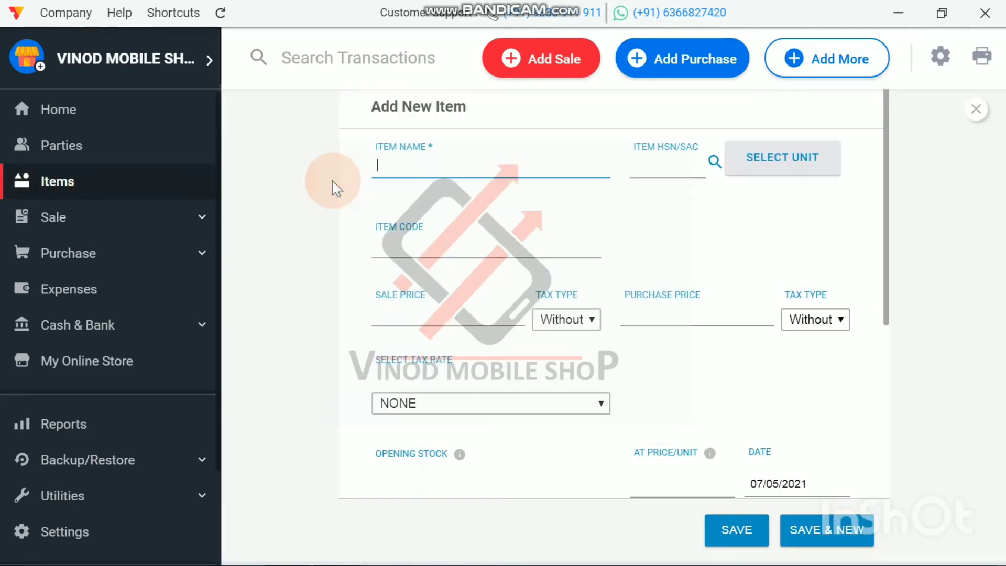
pyautogui.write('SAMSUNG')
pyautogui.click(654, 166)
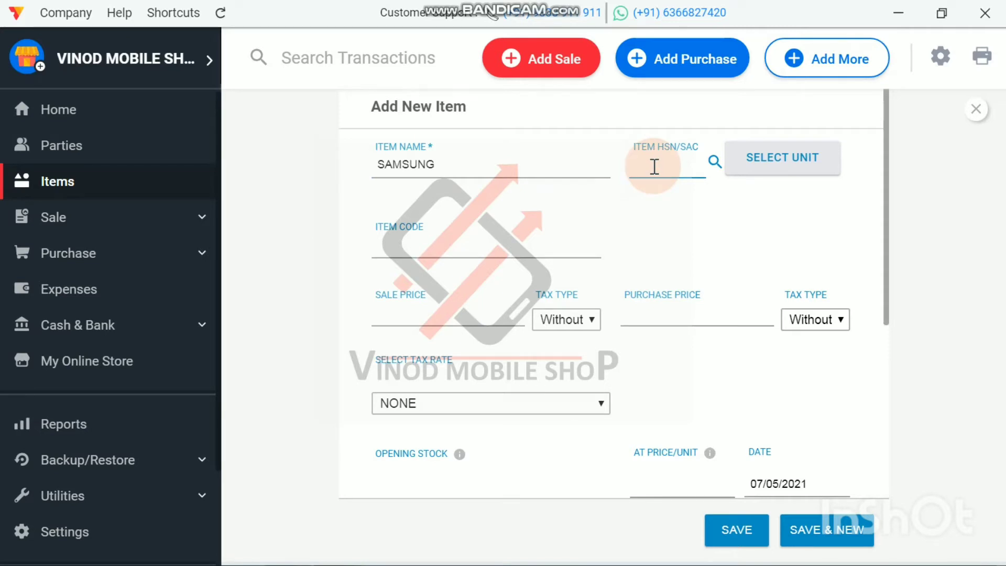
pyautogui.click(449, 169)
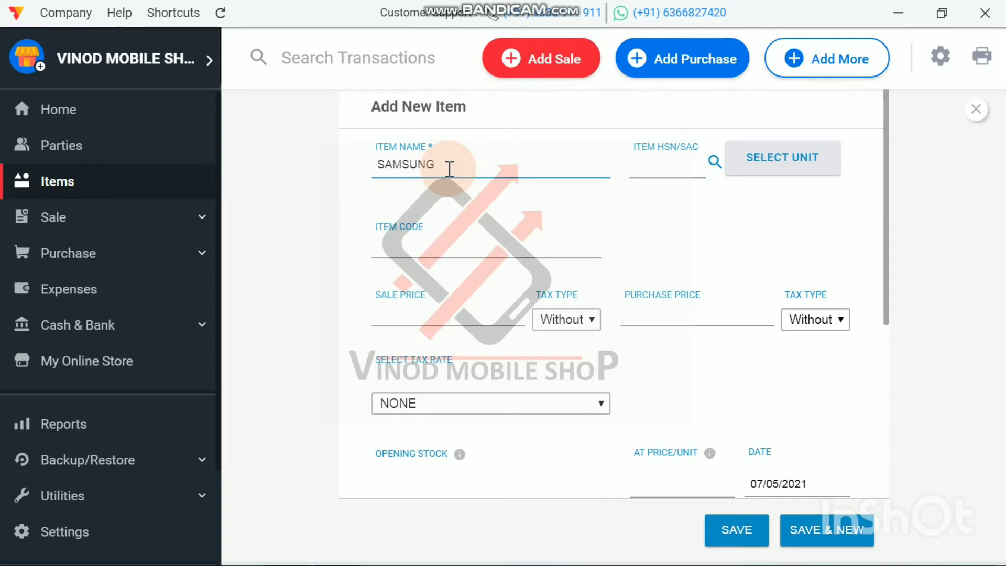
pyautogui.write('1200')
pyautogui.click(671, 173)
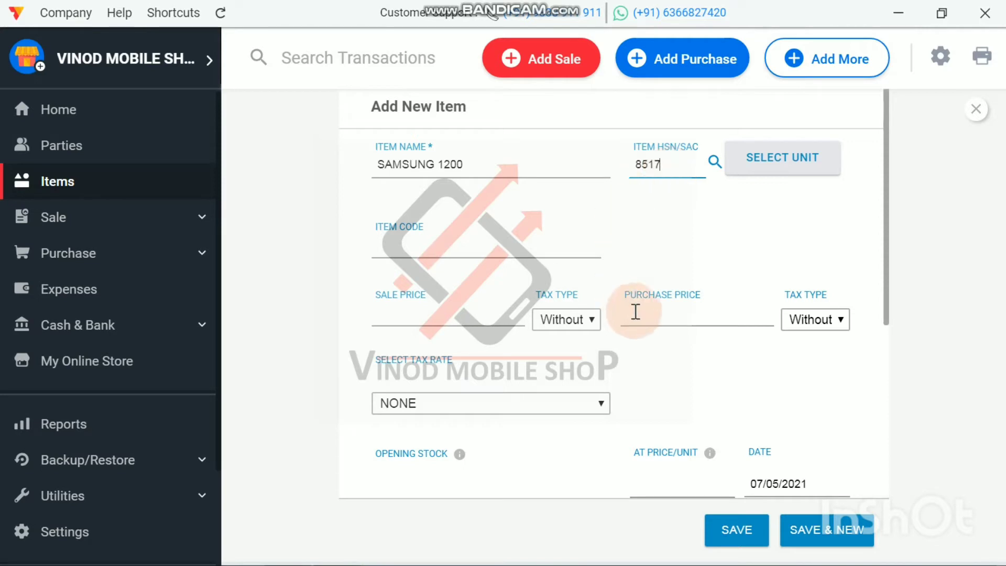
# Step: Set the SAMSUNG 1200 item's purchase price to 1000 and its sale price to 1200
pyautogui.click(654, 311)
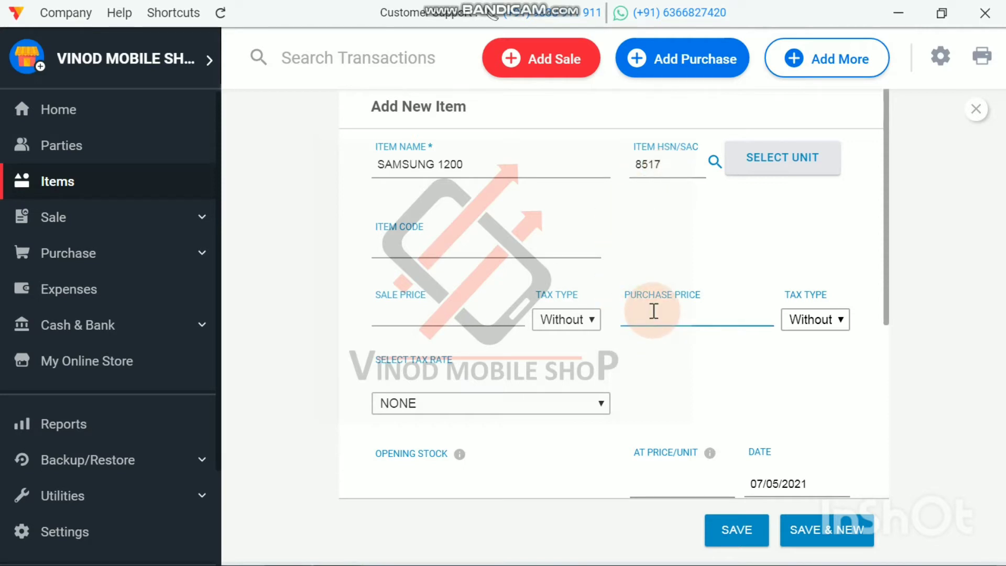
pyautogui.write('1000')
pyautogui.click(441, 312)
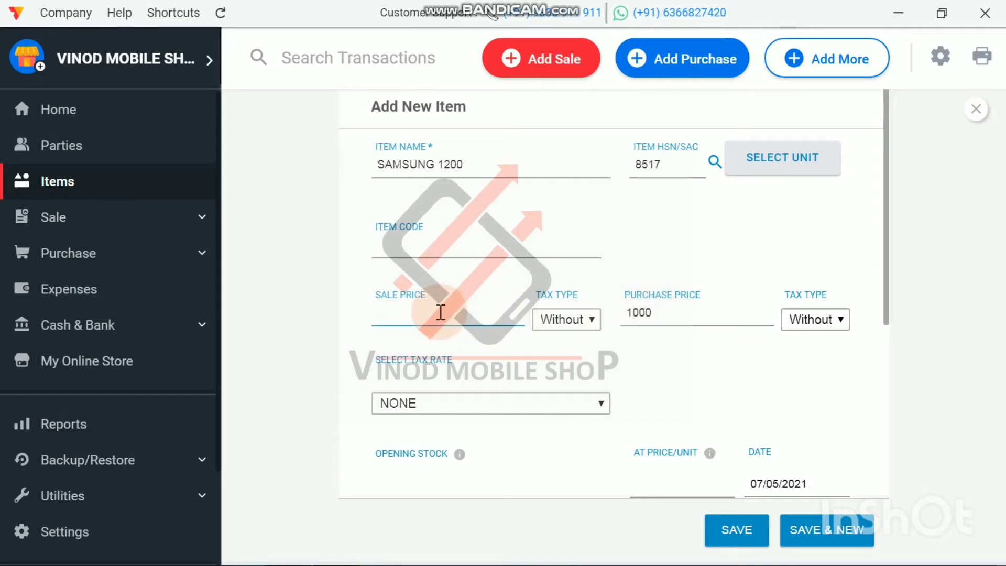
pyautogui.write('1200')
# Step: Set the opening stock to 5, save the SAMSUNG 1200 item and select it in the product list
pyautogui.scroll(-4, 707, 365)
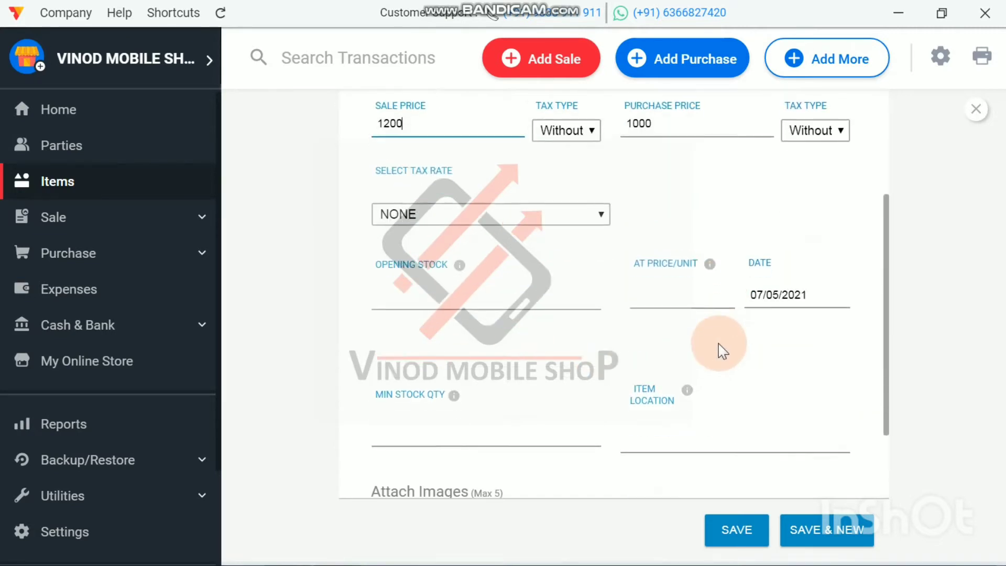
pyautogui.click(406, 298)
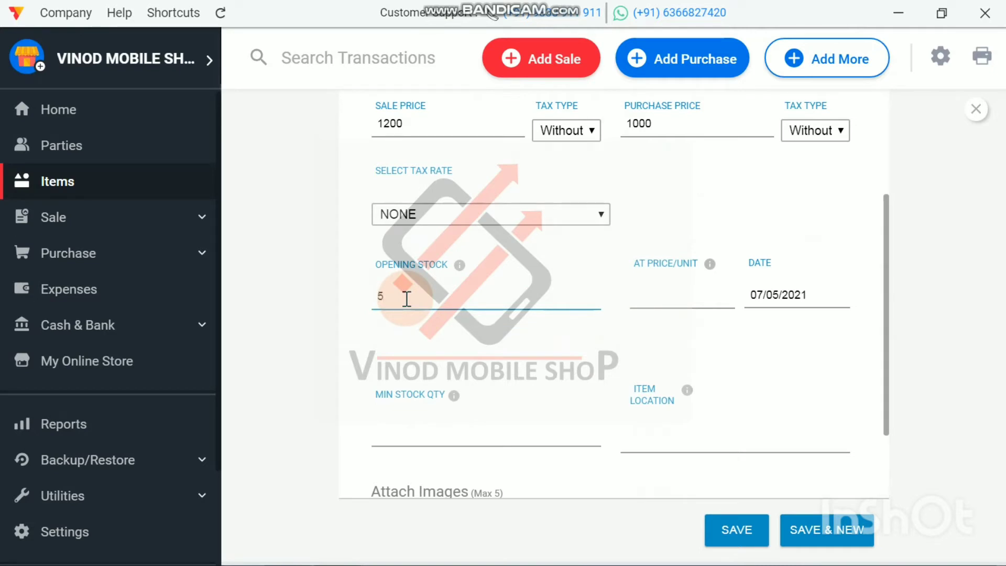
pyautogui.click(736, 530)
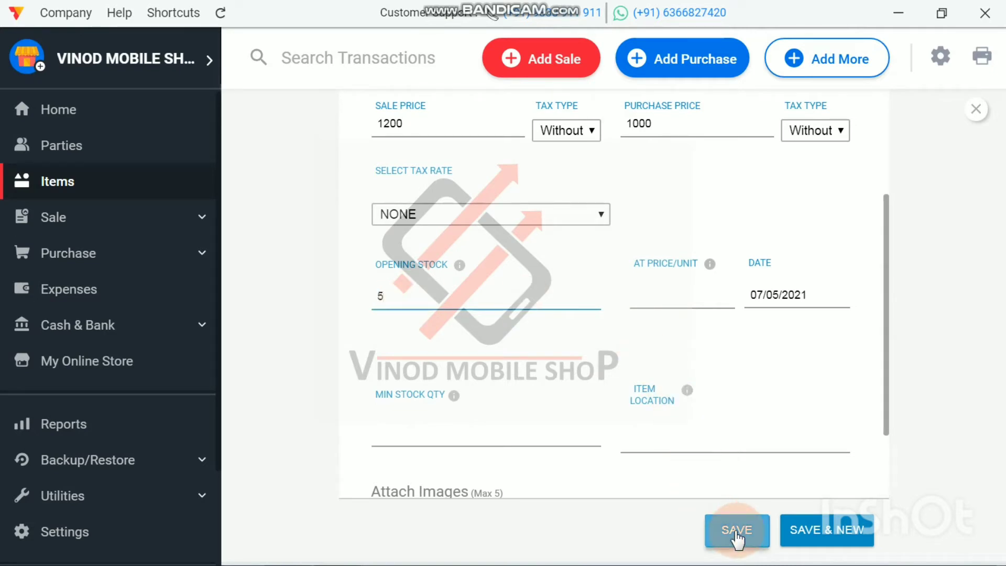
pyautogui.click(555, 427)
pyautogui.click(335, 314)
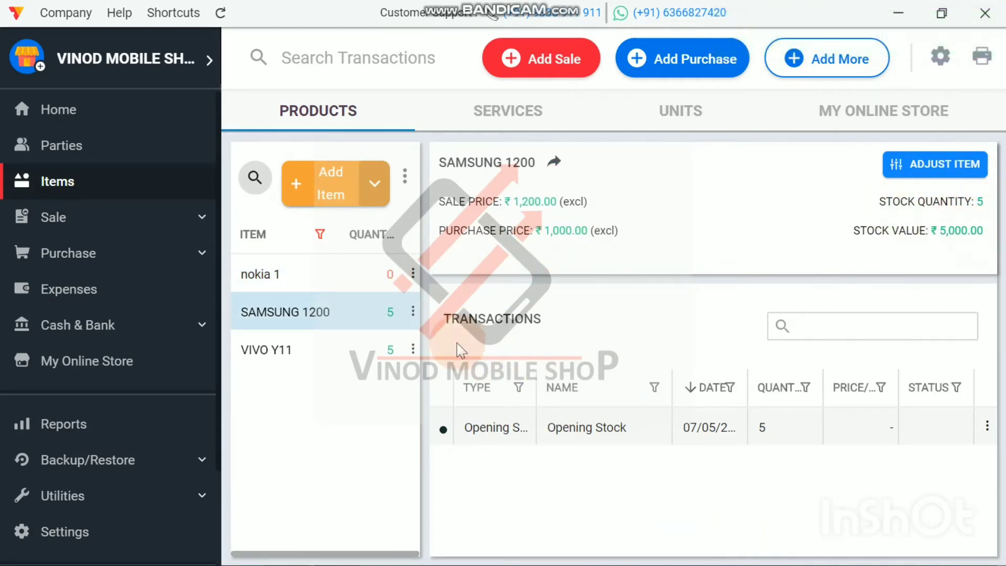
# Step: Check the stock value and the cash, bank and loan account balances on the Home dashboard
pyautogui.click(63, 108)
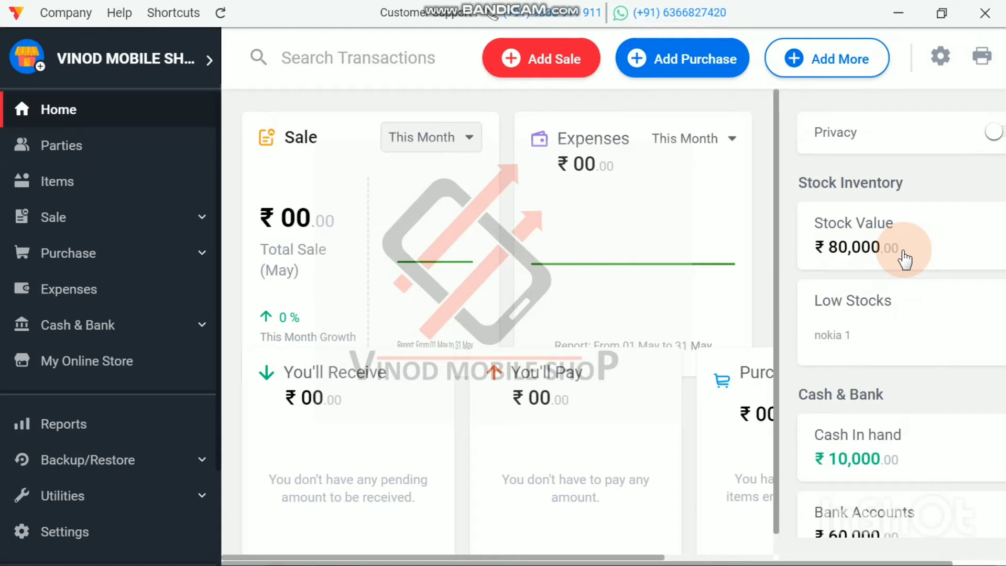
pyautogui.scroll(-3, 906, 262)
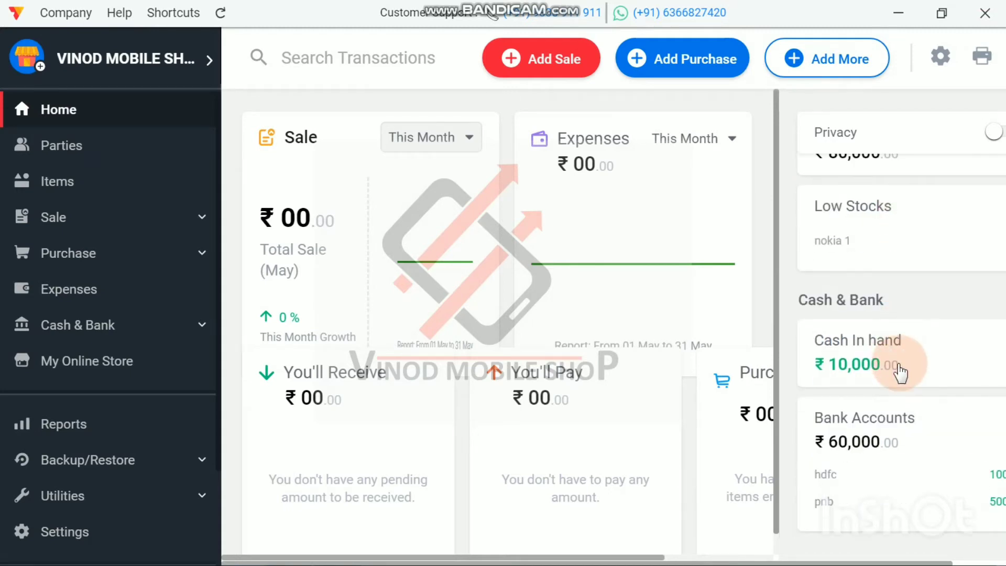
pyautogui.scroll(-3, 900, 373)
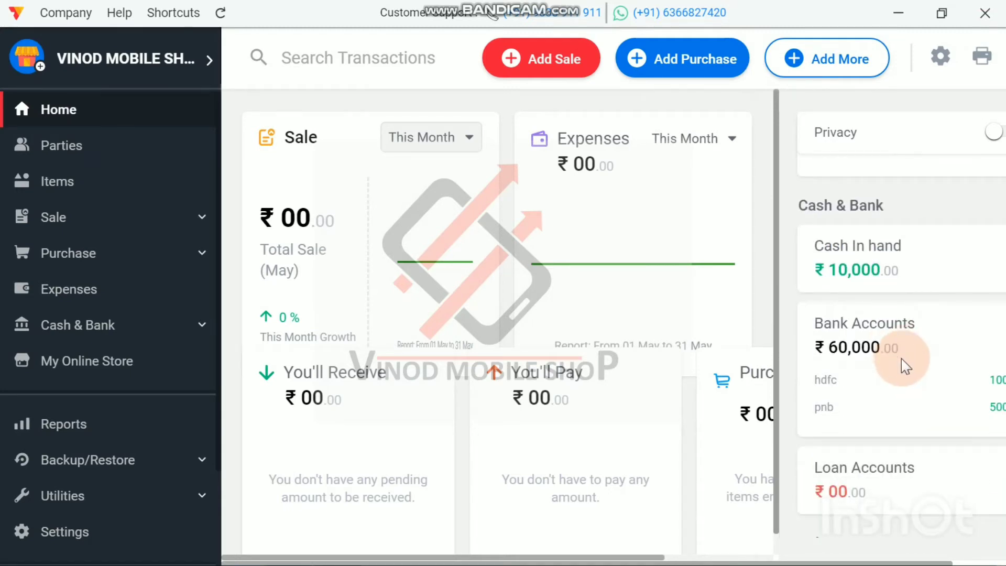
pyautogui.scroll(-3, 901, 419)
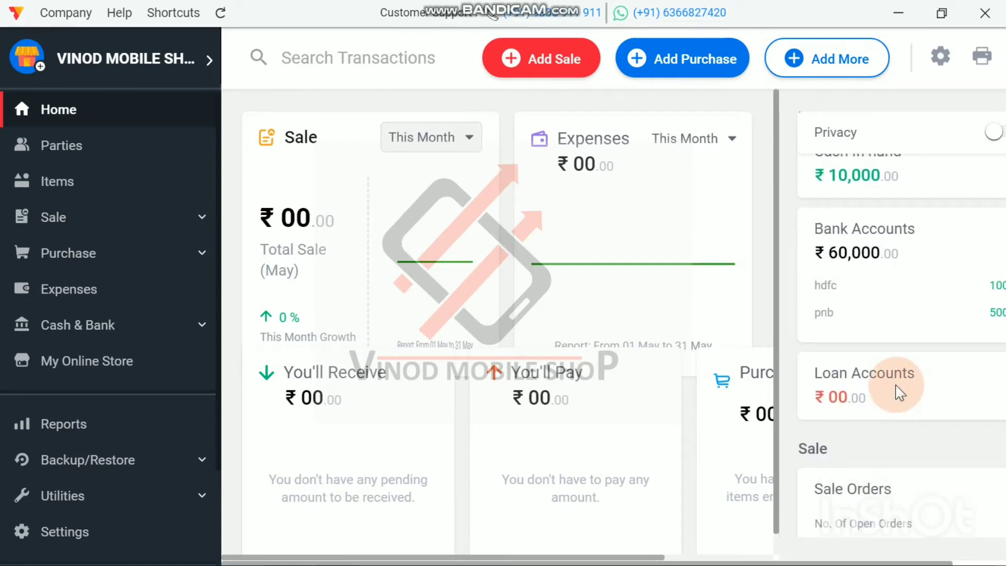
pyautogui.scroll(-5, 873, 396)
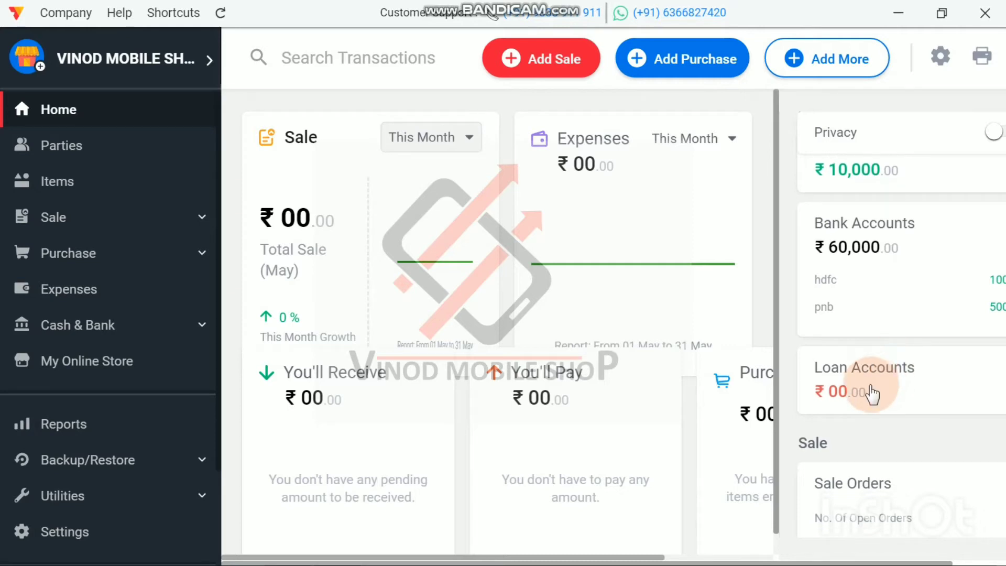
pyautogui.scroll(-10, 872, 396)
pyautogui.scroll(2, 870, 394)
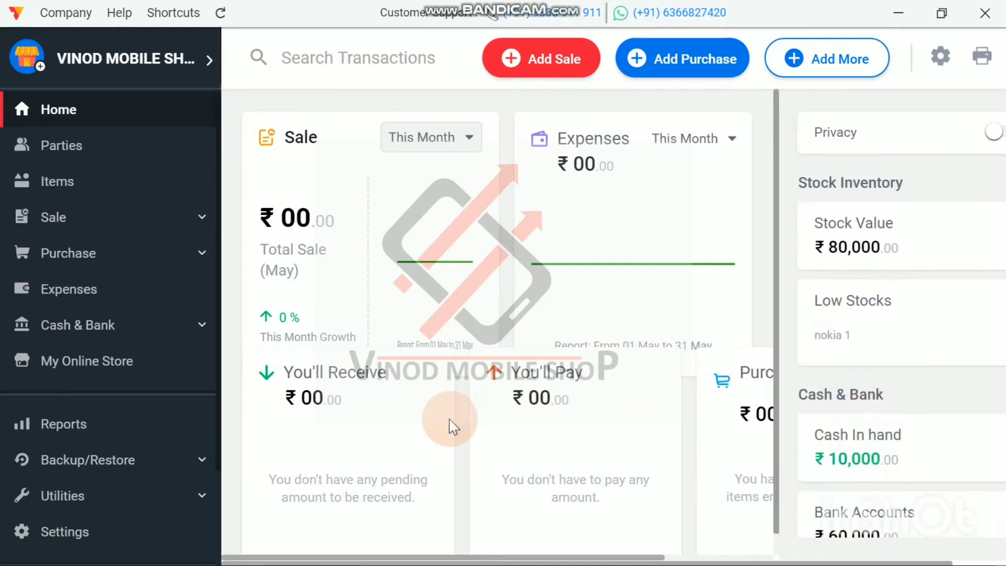
# Step: Review the stock quantity and stock value of the SAMSUNG 1200 and VIVO Y11 products
pyautogui.click(40, 435)
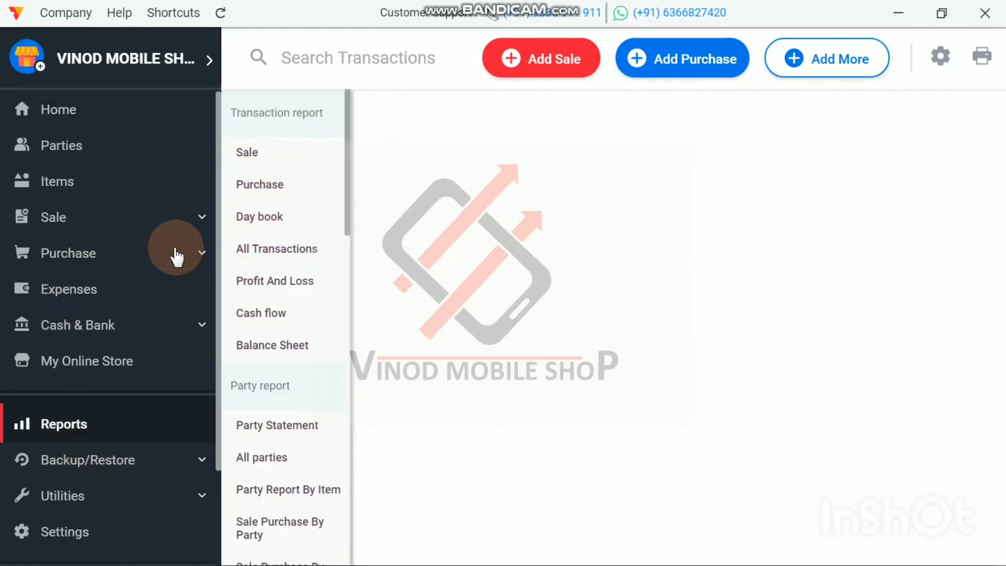
pyautogui.click(68, 183)
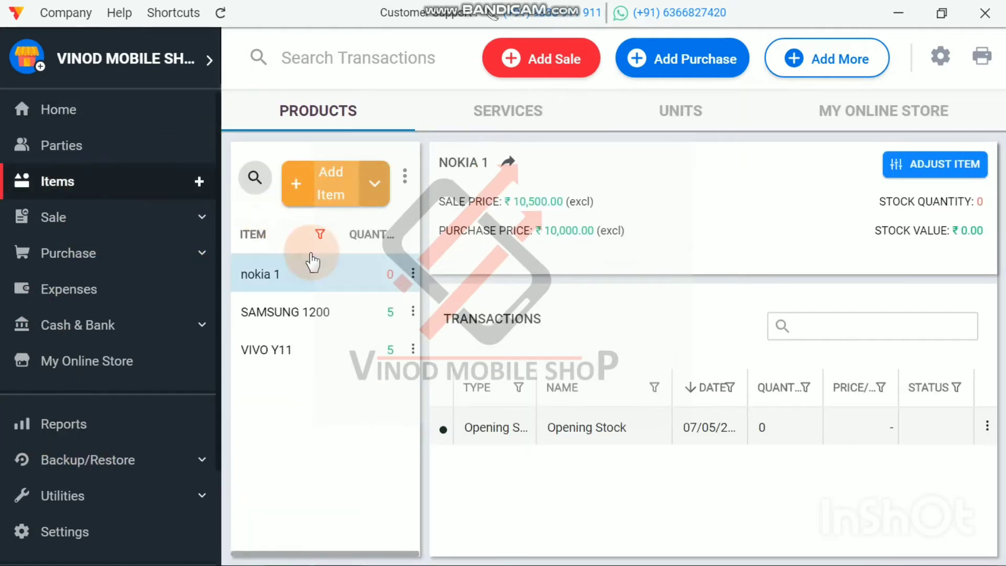
pyautogui.click(308, 327)
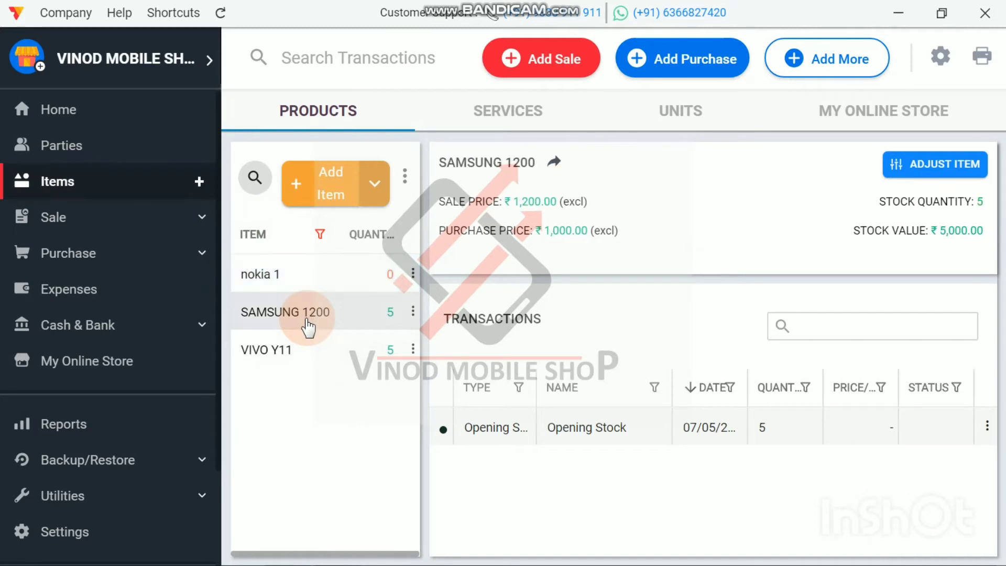
pyautogui.click(309, 362)
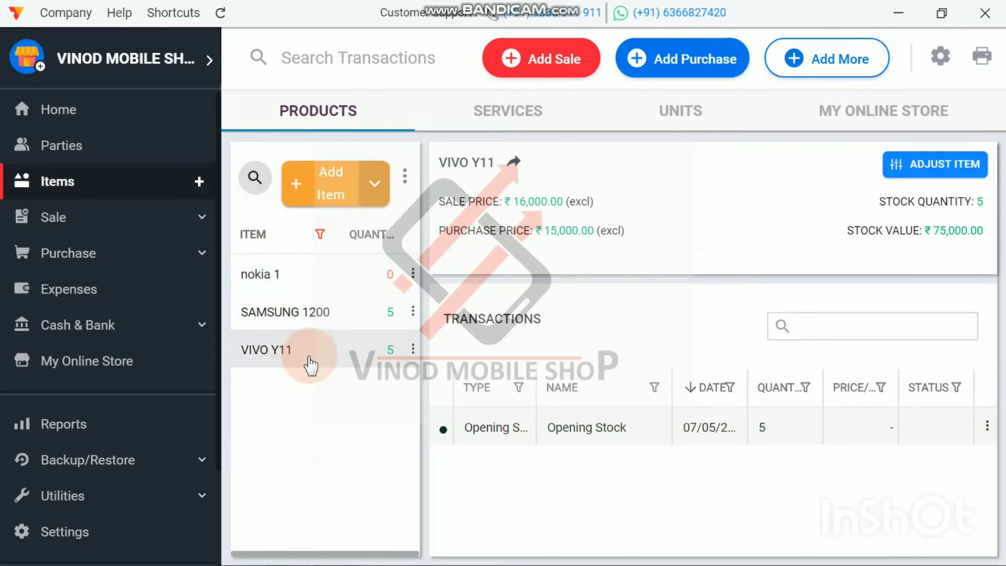
pyautogui.click(314, 317)
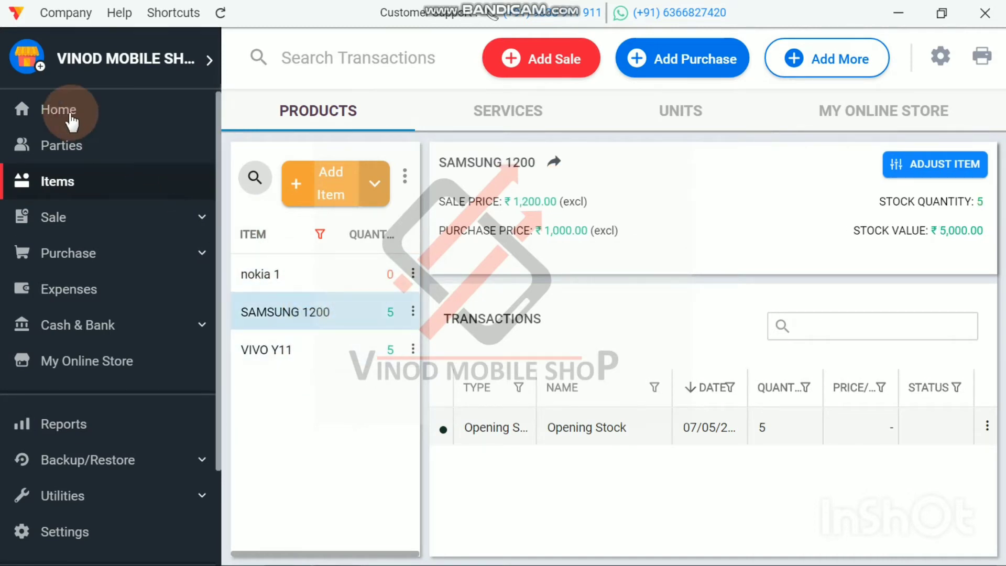
# Step: Recheck the Home dashboard's stock value and cash and bank balances against the product list
pyautogui.click(72, 121)
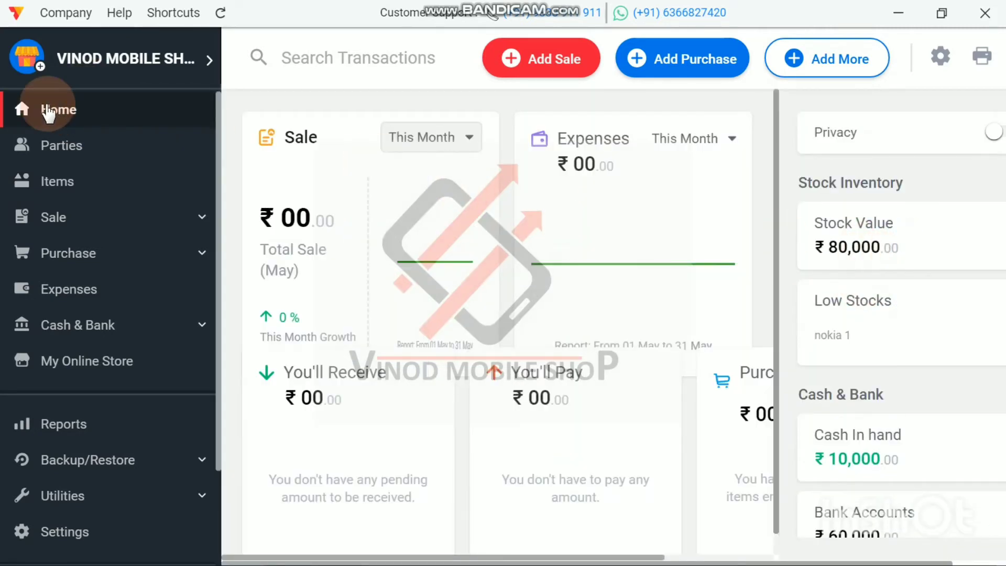
pyautogui.scroll(-3, 930, 391)
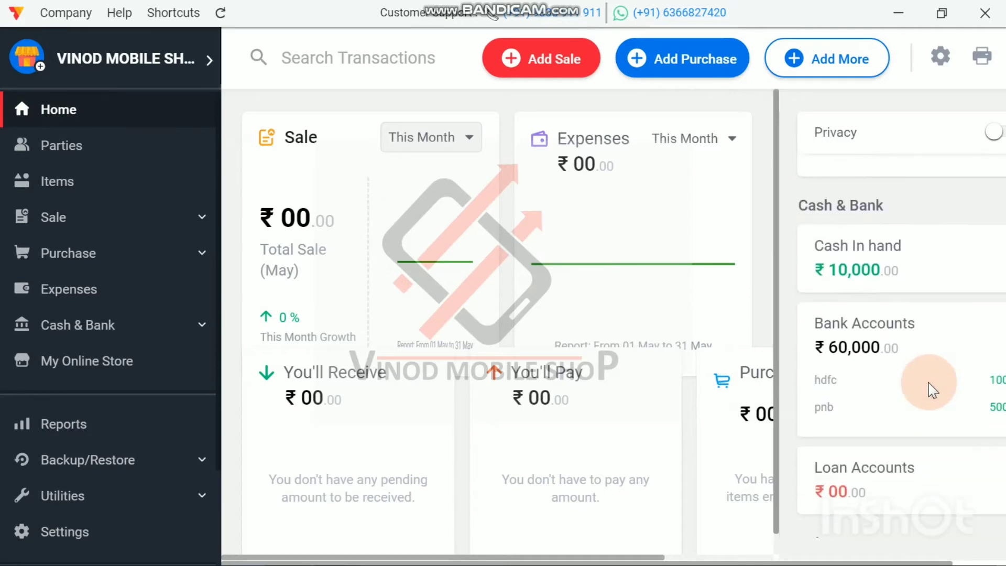
pyautogui.scroll(3, 896, 403)
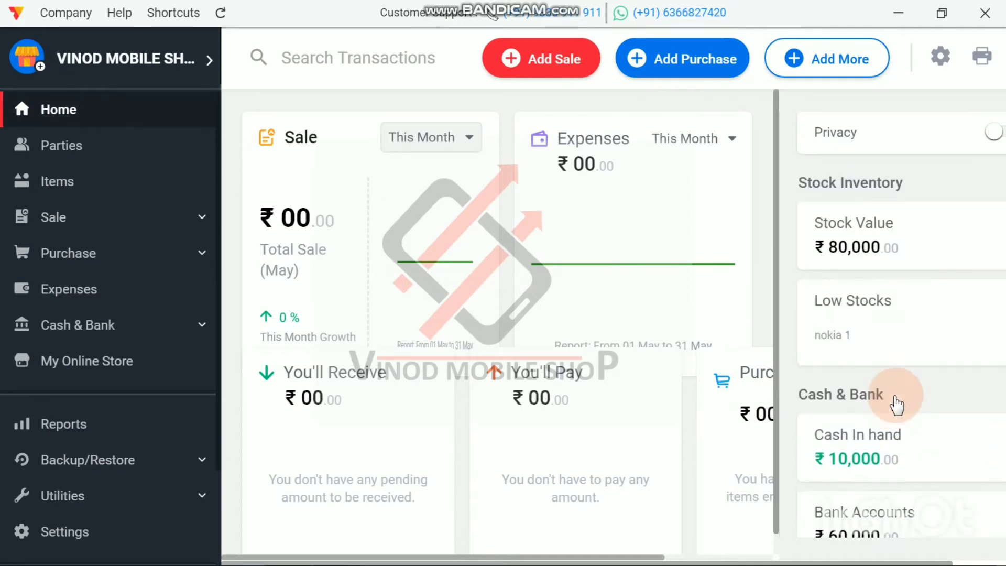
pyautogui.click(45, 172)
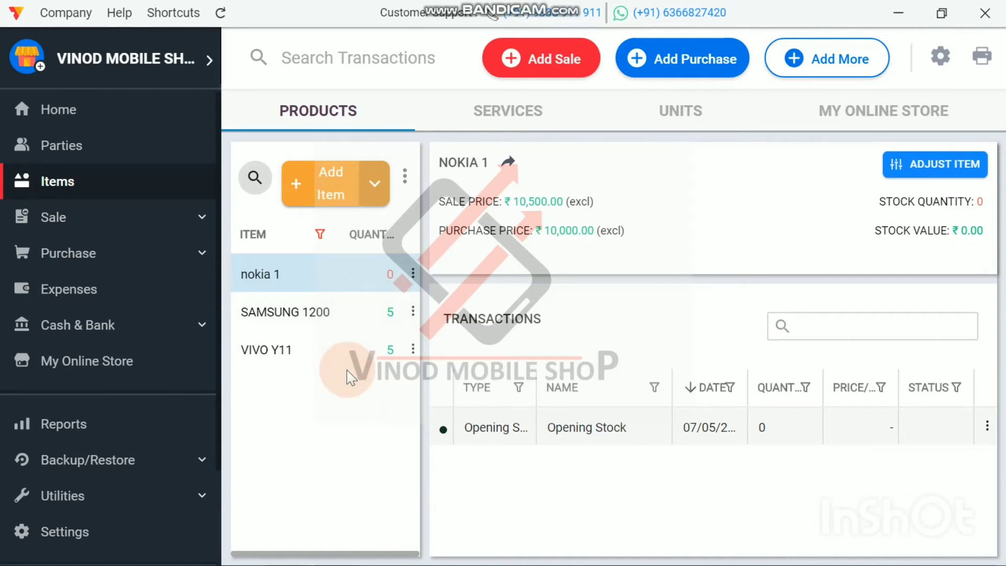
pyautogui.click(54, 116)
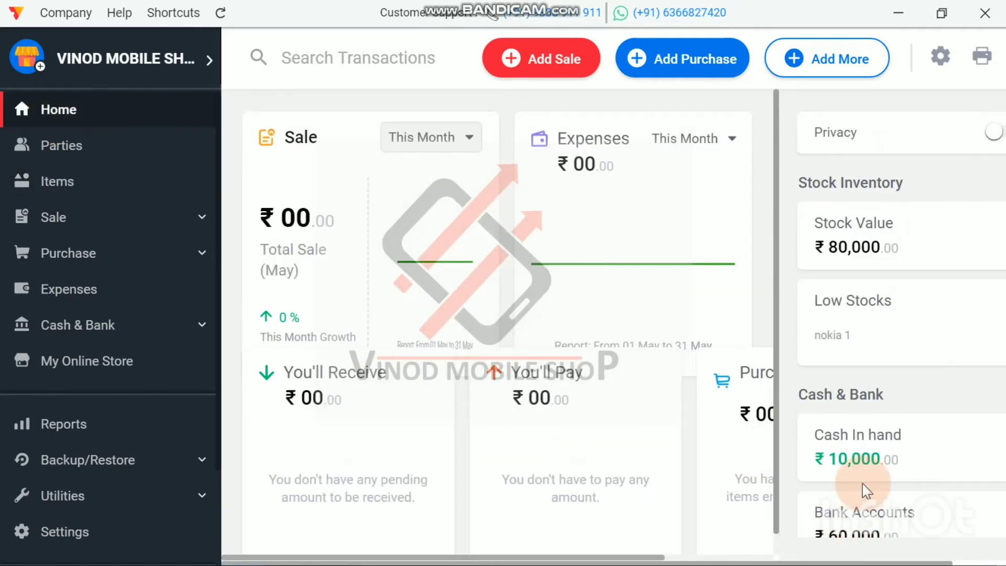
pyautogui.scroll(-2, 885, 476)
pyautogui.scroll(2, 885, 475)
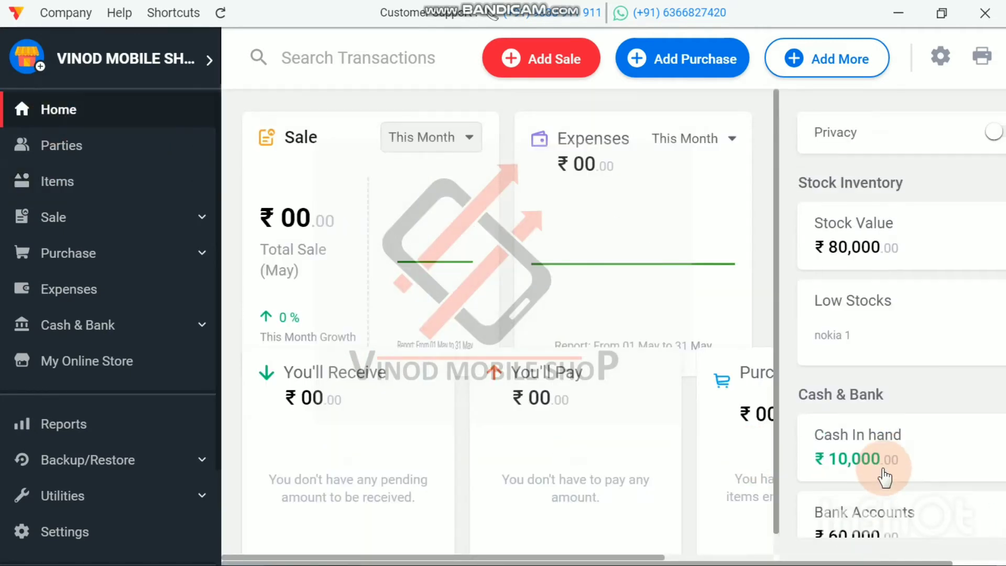
# Step: Start a purchase bill for the party Sonara Trader with bill number 1
pyautogui.click(694, 62)
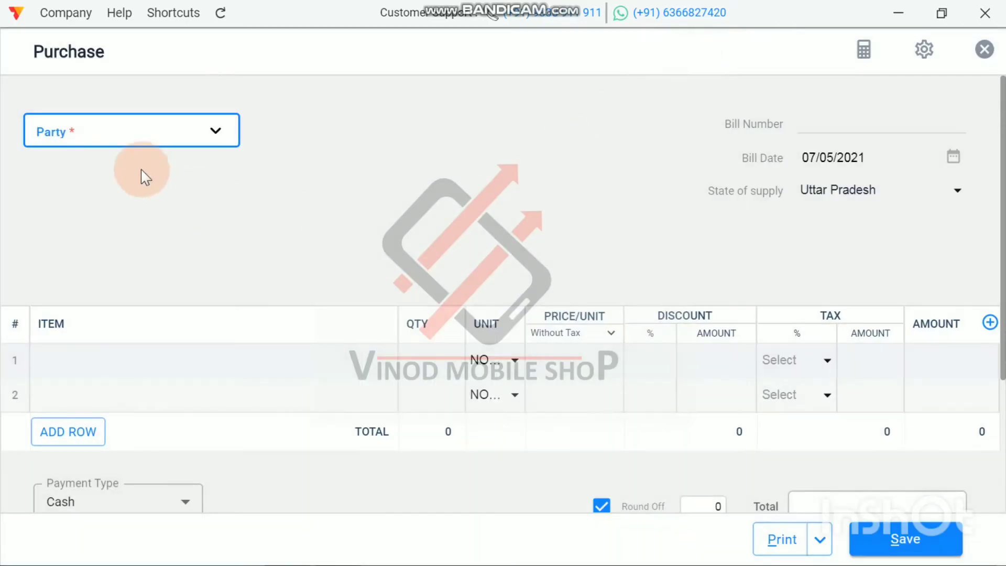
pyautogui.click(130, 143)
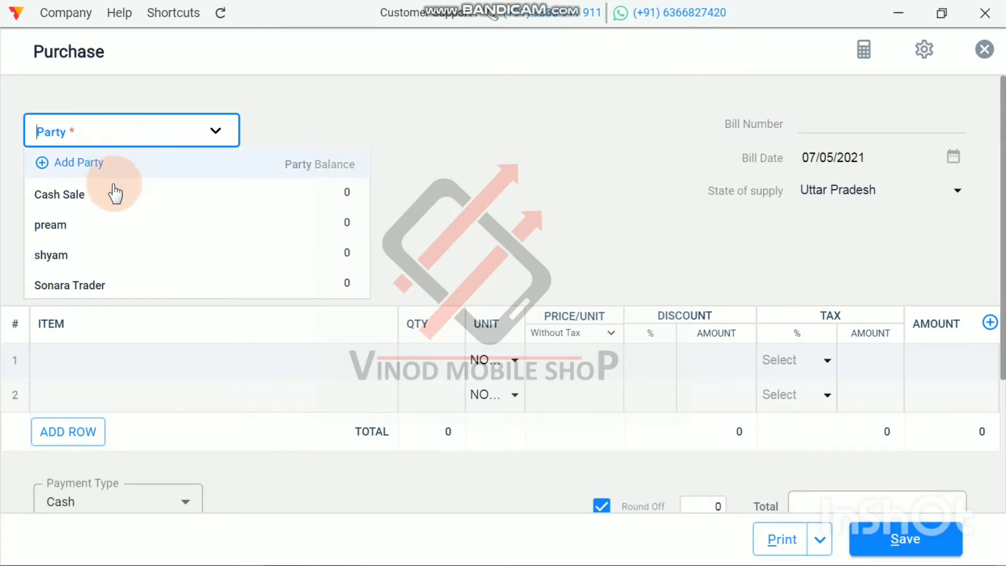
pyautogui.click(97, 287)
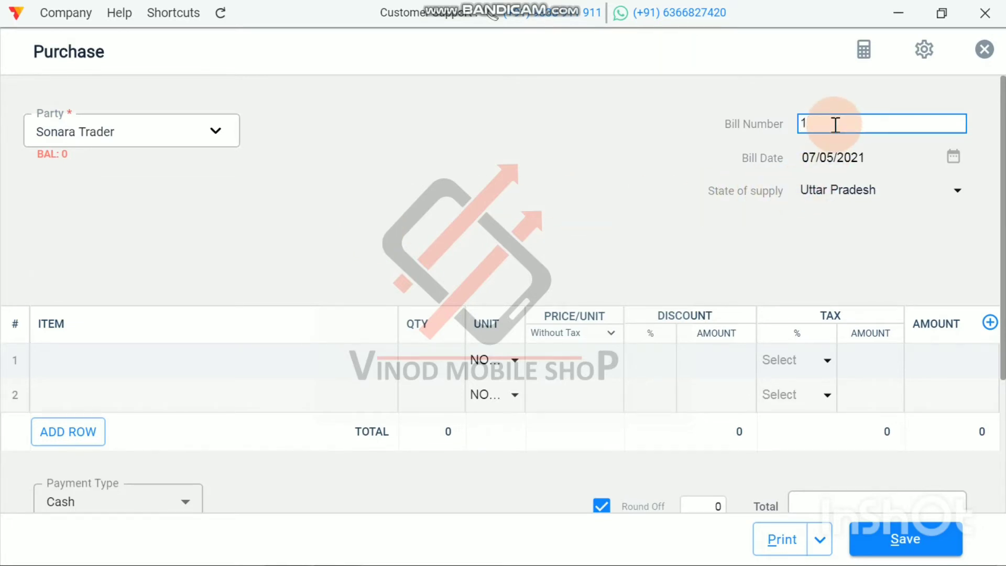
# Step: Add the item nokia 1 to the purchase bill with a quantity of 7
pyautogui.click(102, 361)
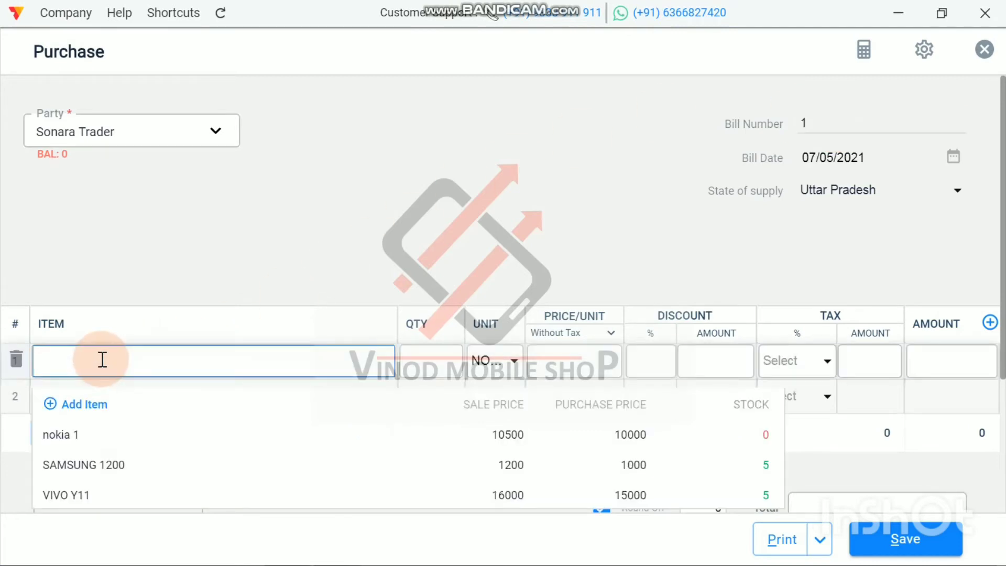
pyautogui.click(79, 440)
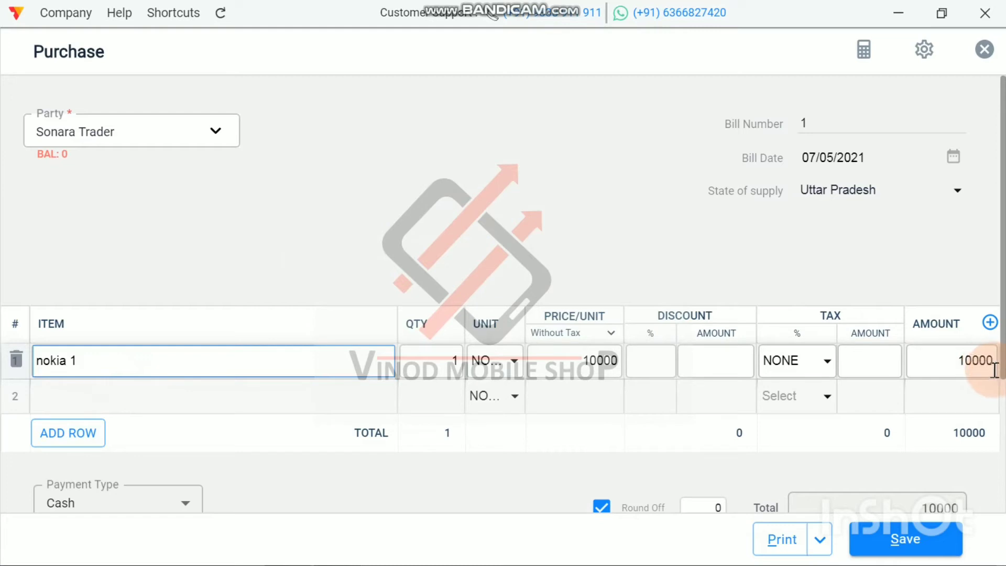
pyautogui.click(457, 370)
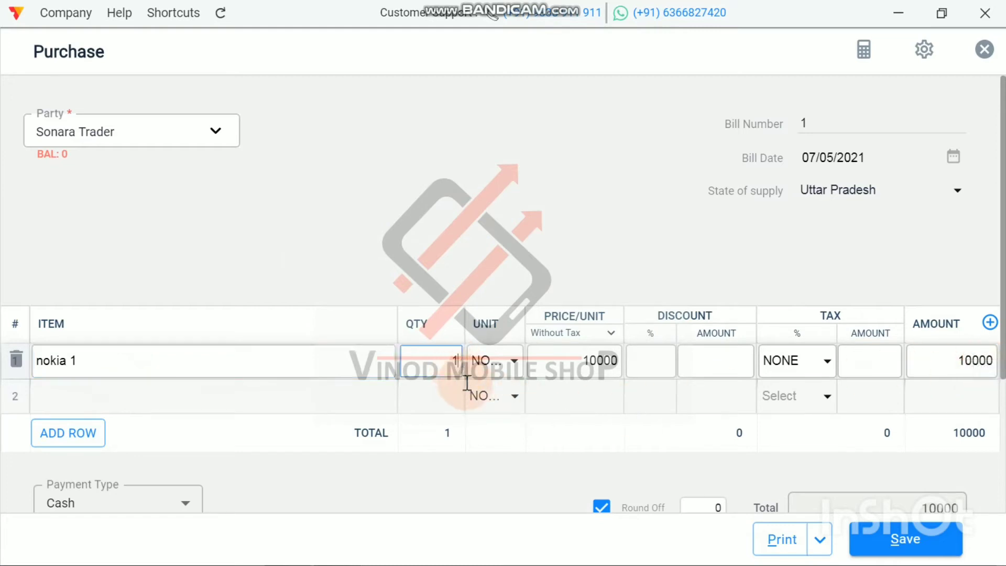
pyautogui.press('BackSpace')
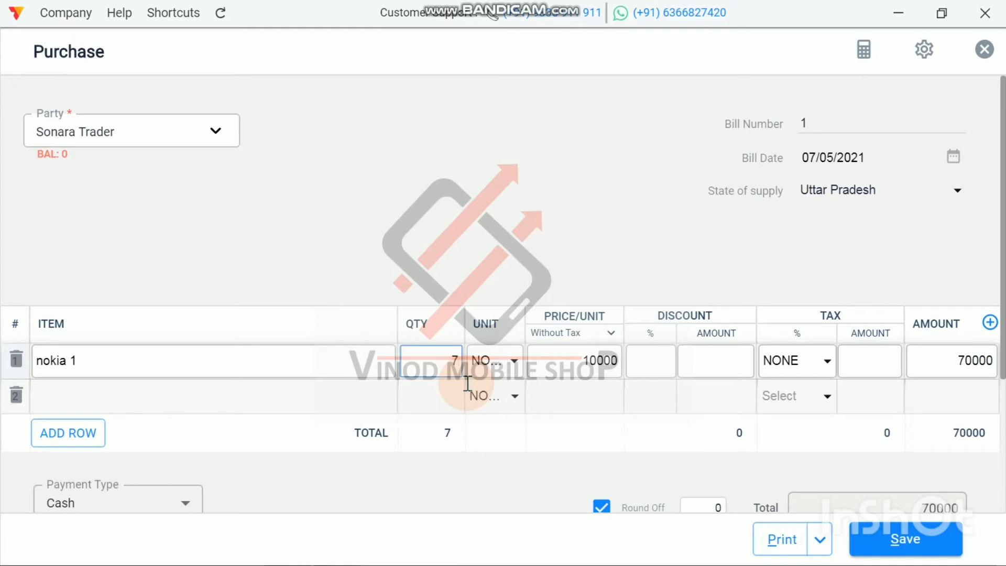
pyautogui.click(500, 227)
# Step: Enter 70000 as the paid amount and view the available payment types, leaving Cash selected
pyautogui.scroll(-4, 498, 229)
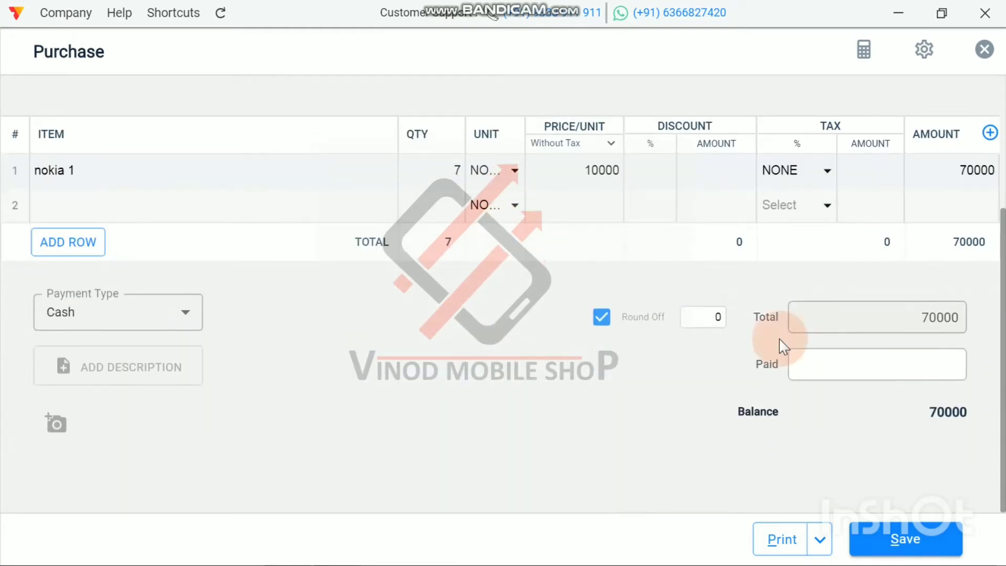
pyautogui.click(910, 375)
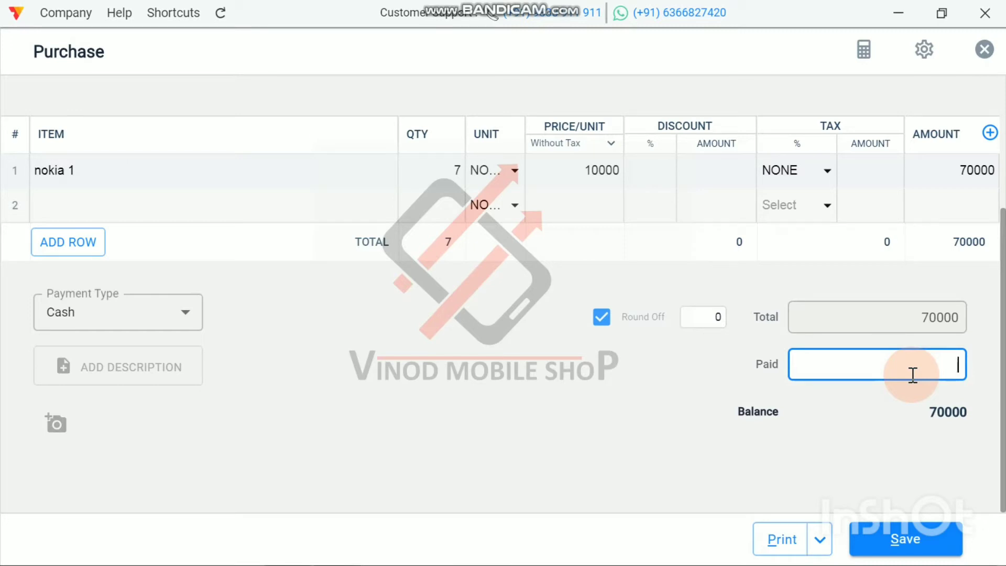
pyautogui.write('2')
pyautogui.write('0000')
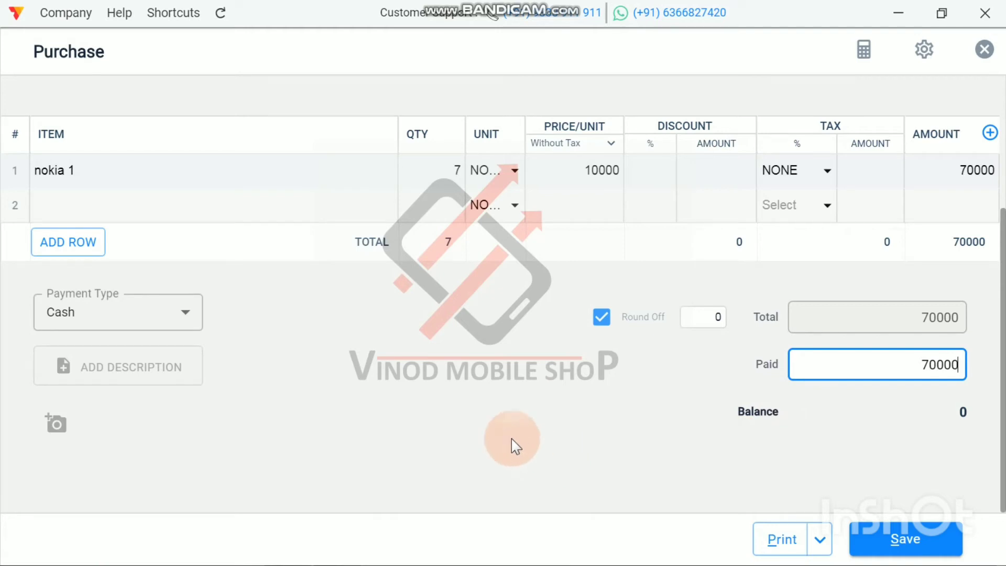
pyautogui.click(181, 311)
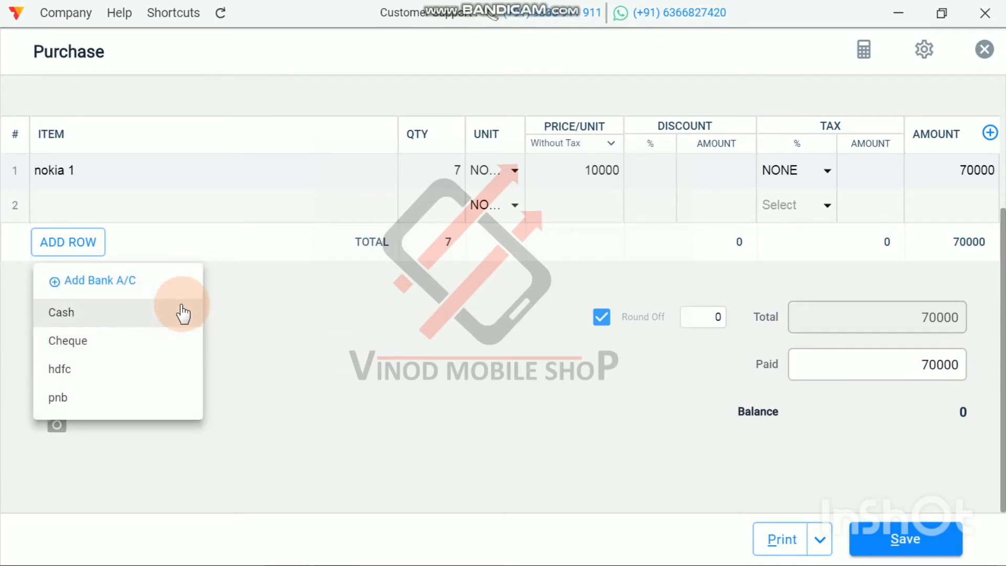
pyautogui.click(265, 335)
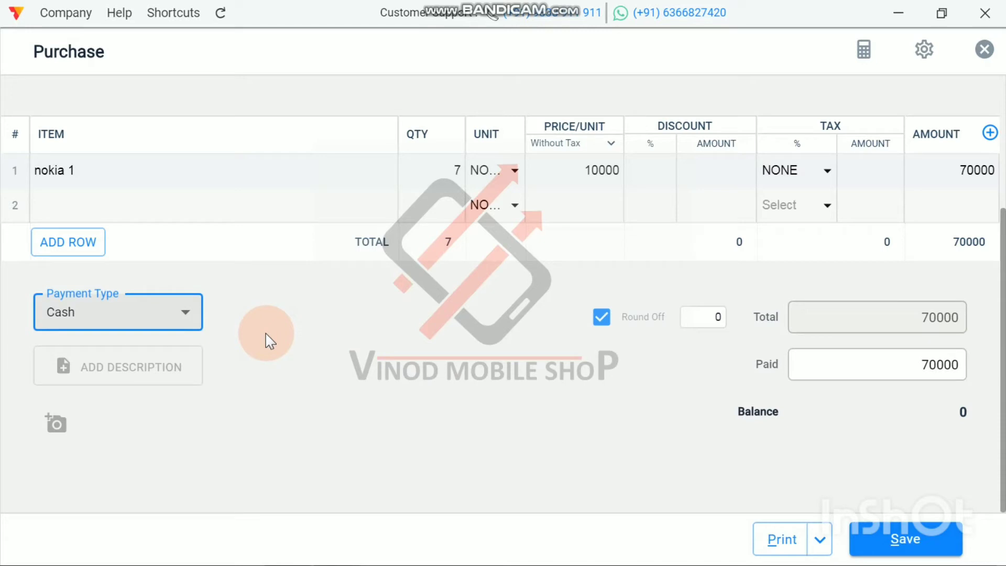
# Step: Set the paid amount to 10000 and save the purchase bill
pyautogui.click(960, 365)
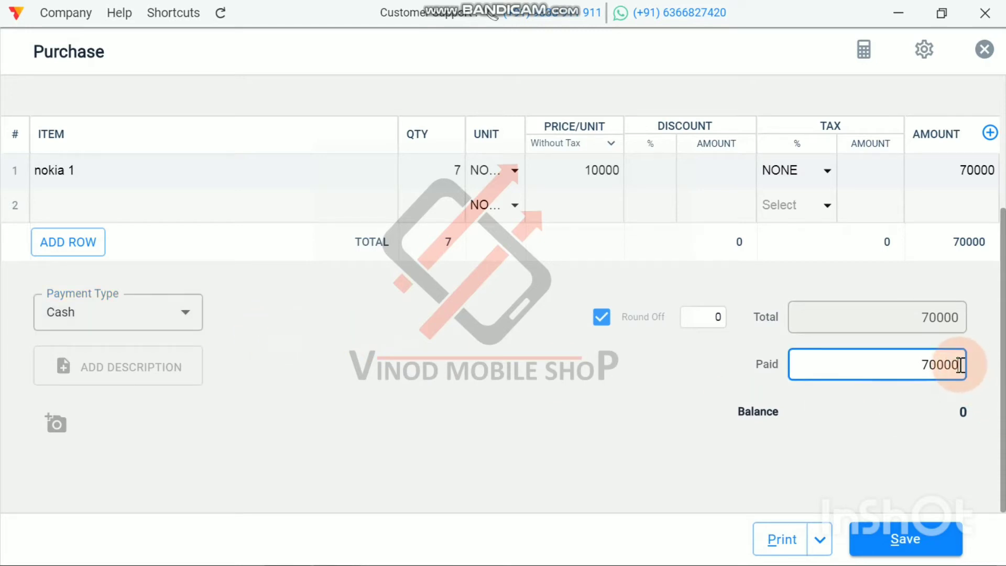
pyautogui.press('BackSpace')
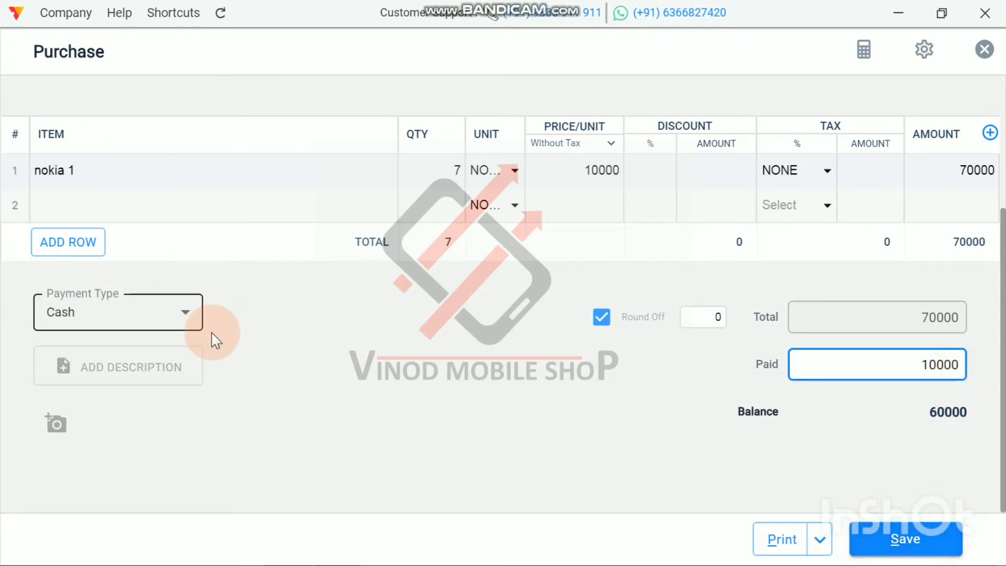
pyautogui.click(897, 540)
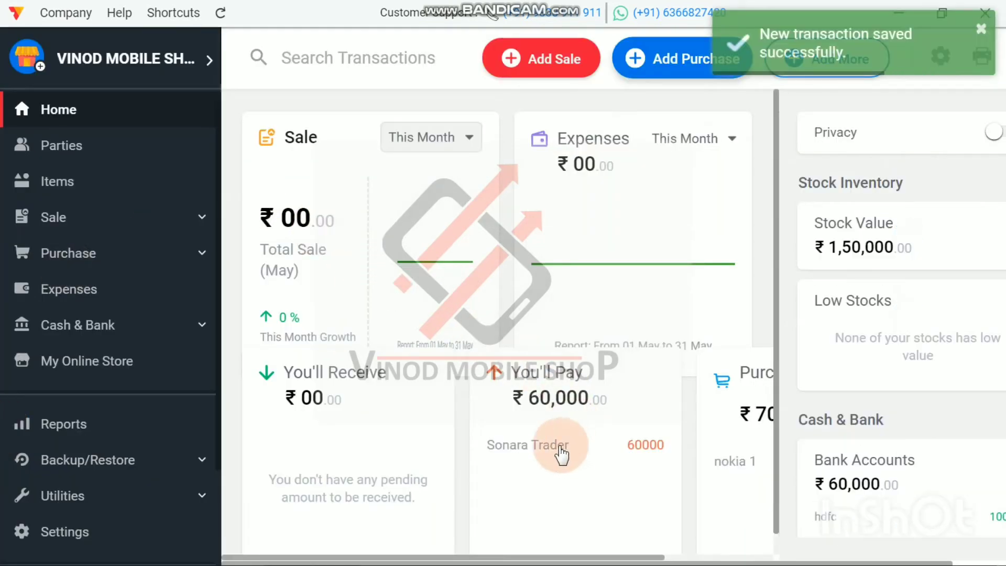
# Step: Check the stock value, bank and loan balances, amount payable and purchase total on the Home dashboard
pyautogui.scroll(-3, 891, 411)
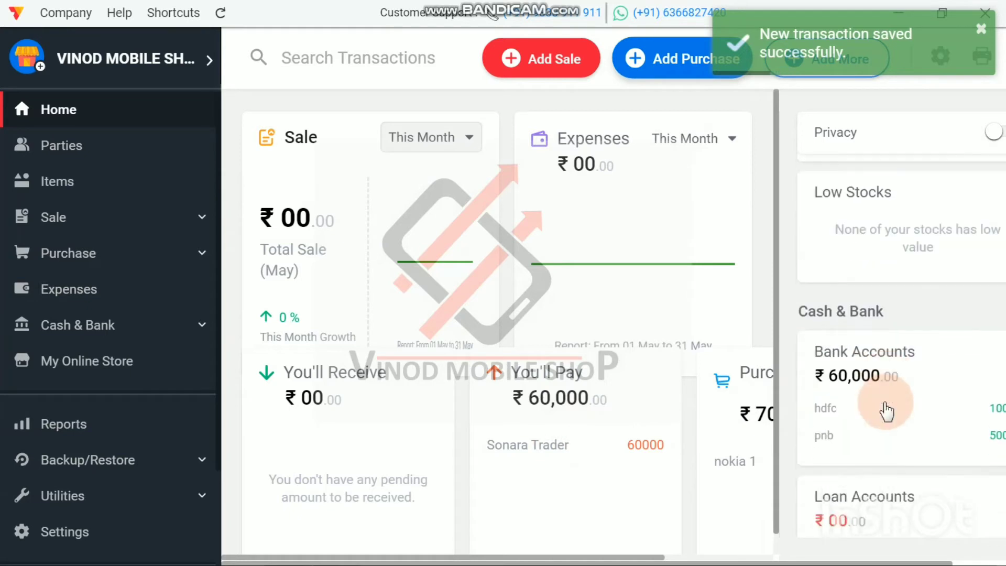
pyautogui.scroll(3, 889, 408)
pyautogui.scroll(-3, 890, 409)
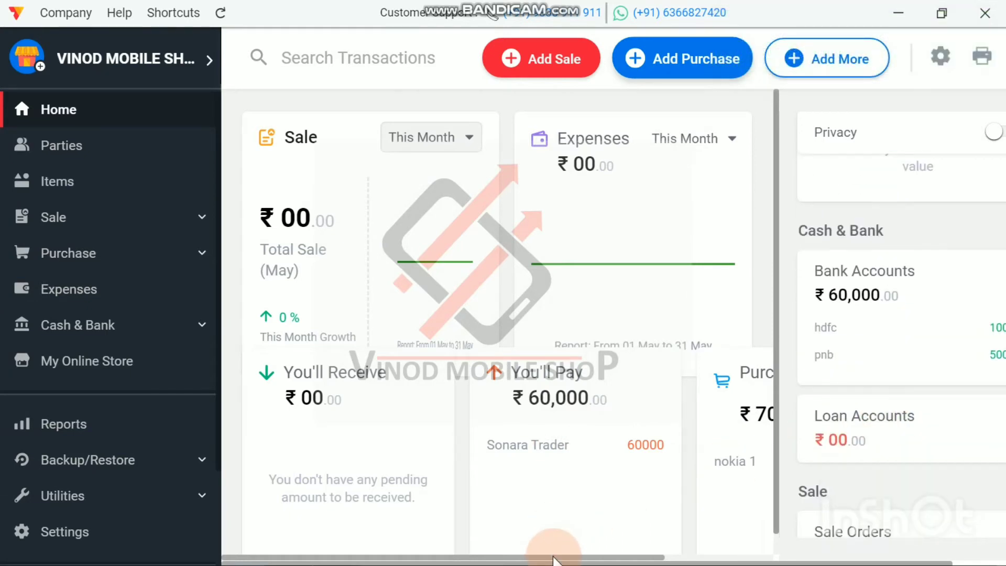
pyautogui.moveTo(553, 560); pyautogui.dragTo(640, 558)
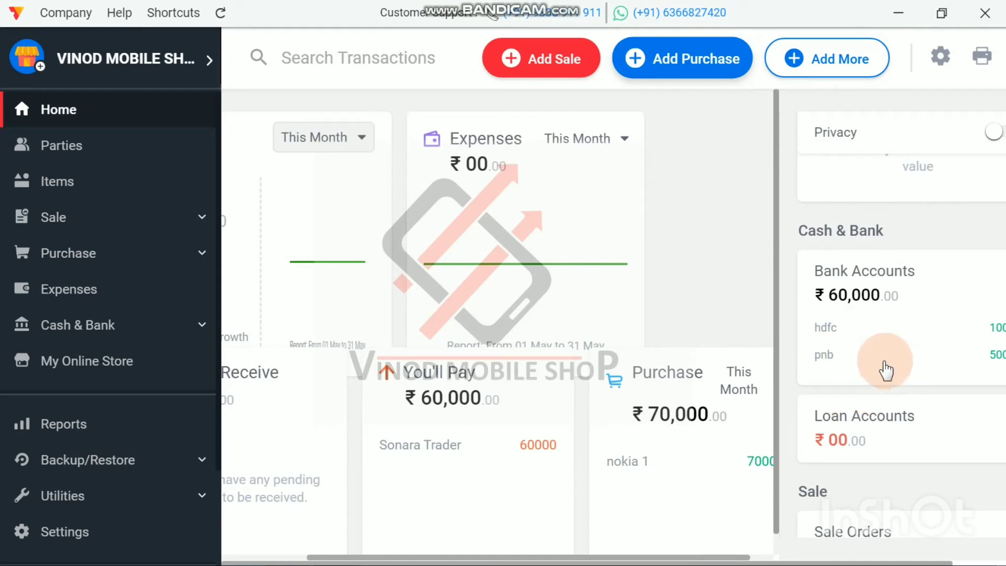
pyautogui.scroll(3, 869, 362)
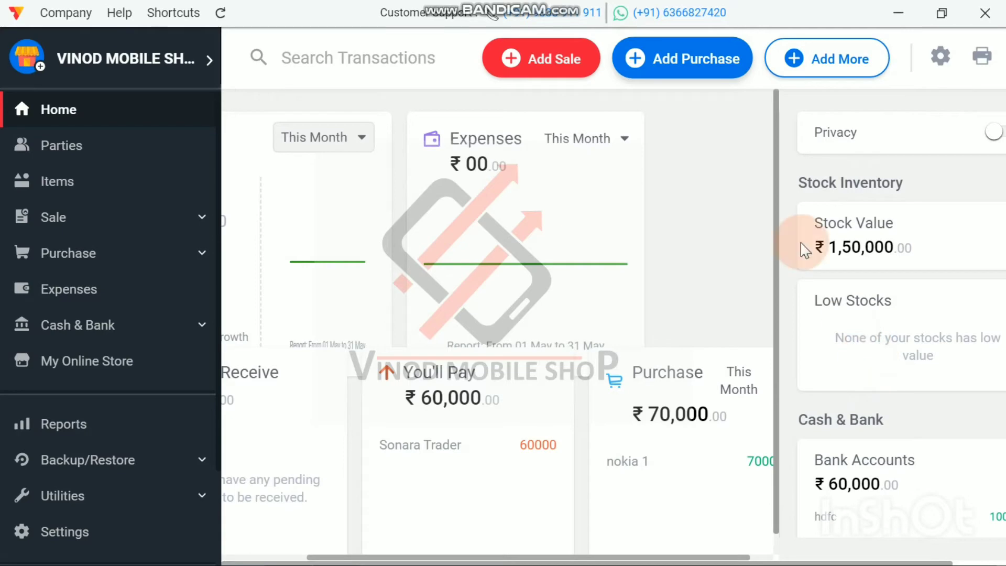
pyautogui.click(833, 58)
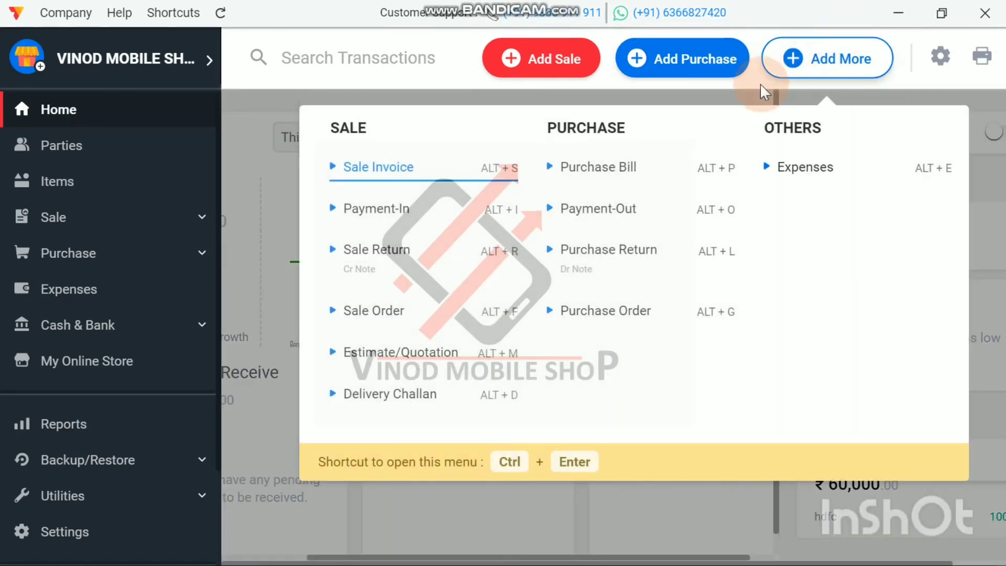
pyautogui.click(607, 218)
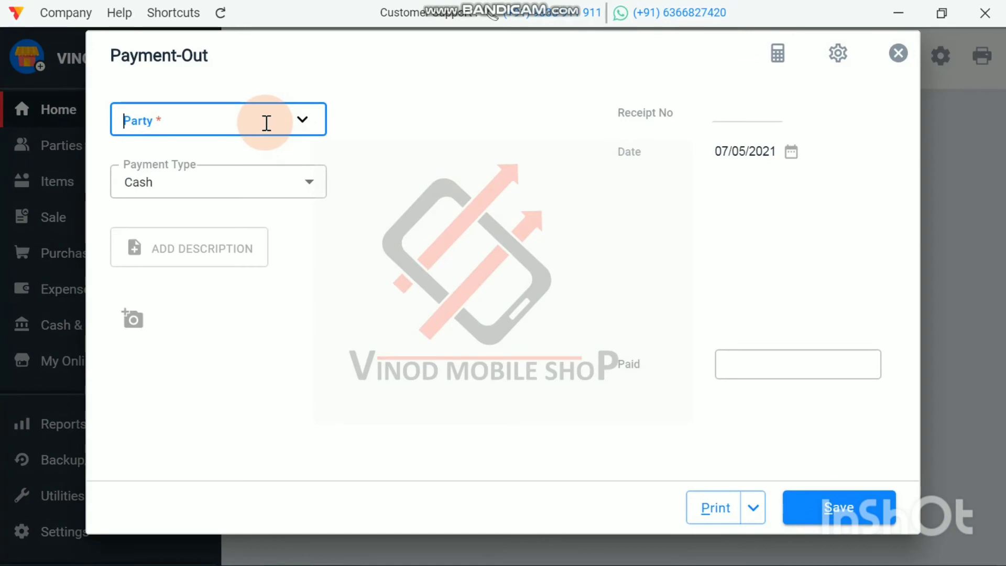
pyautogui.click(266, 123)
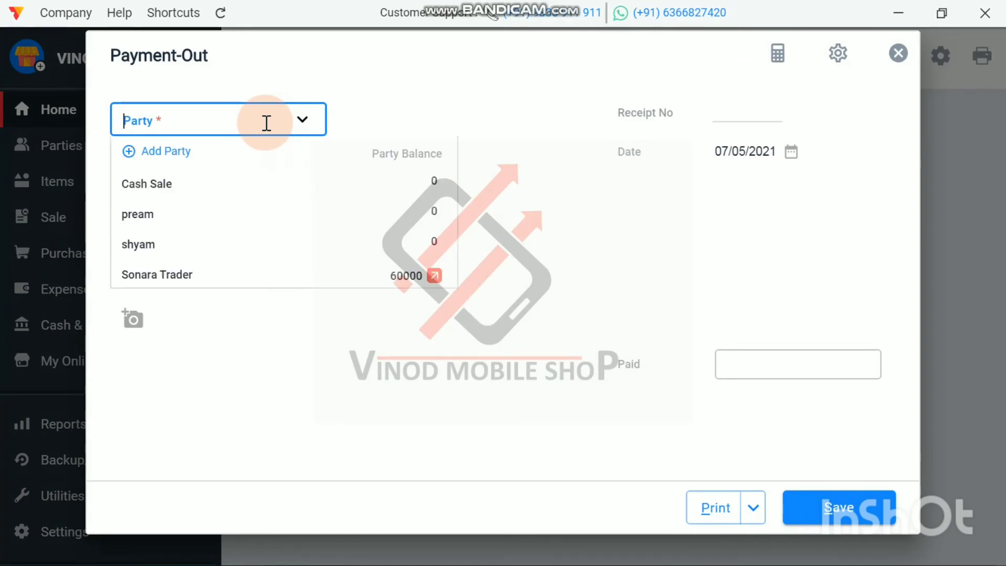
pyautogui.click(207, 278)
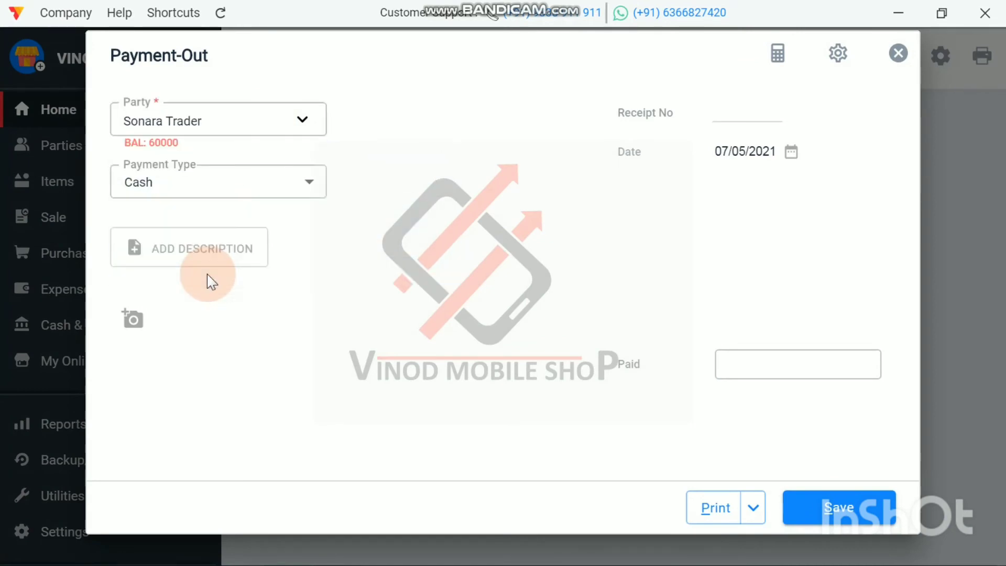
pyautogui.click(288, 185)
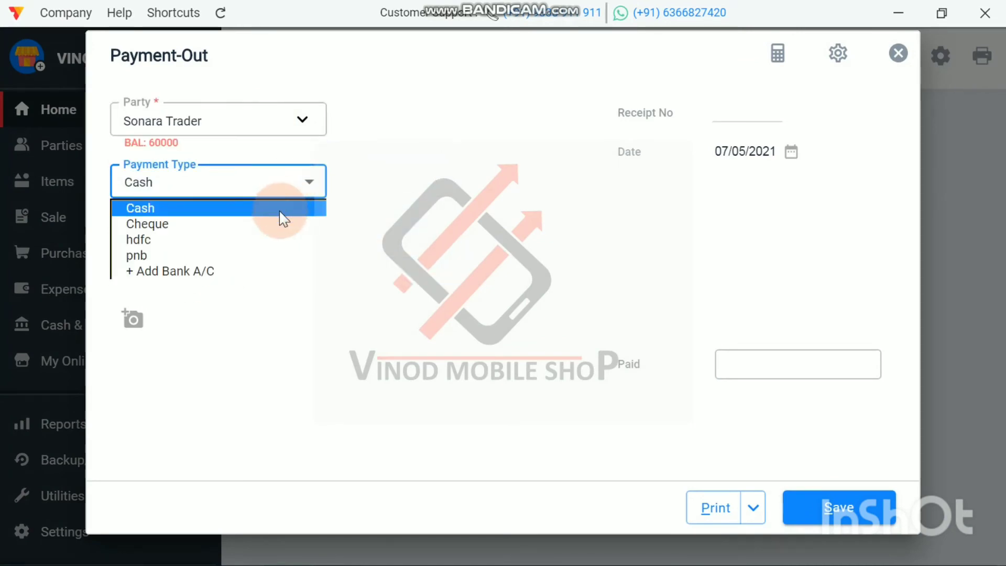
pyautogui.click(269, 241)
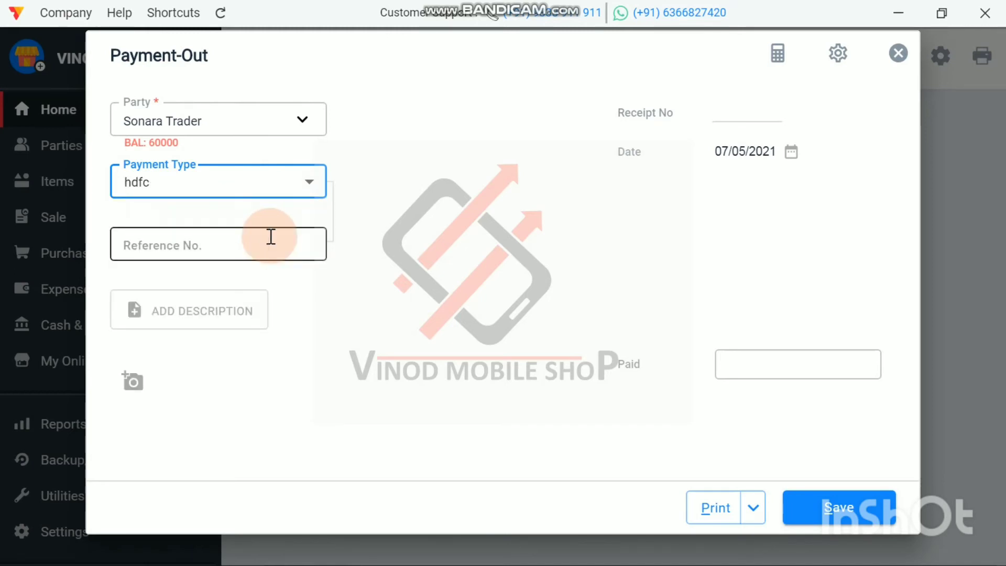
pyautogui.click(899, 55)
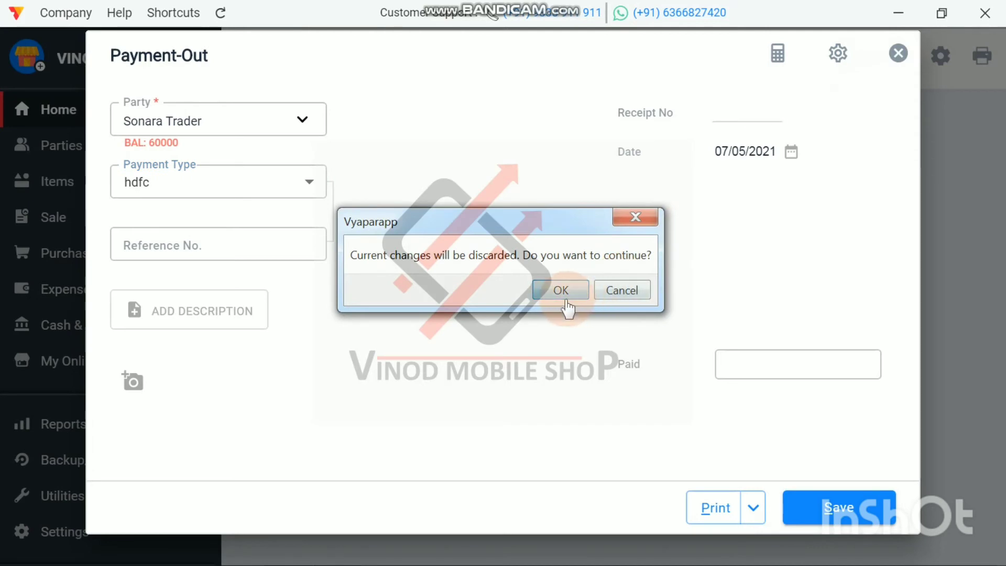
pyautogui.click(568, 292)
# Step: Start a Payment-Out entry for Sonara Trader with a paid amount of 10000
pyautogui.scroll(-3, 894, 472)
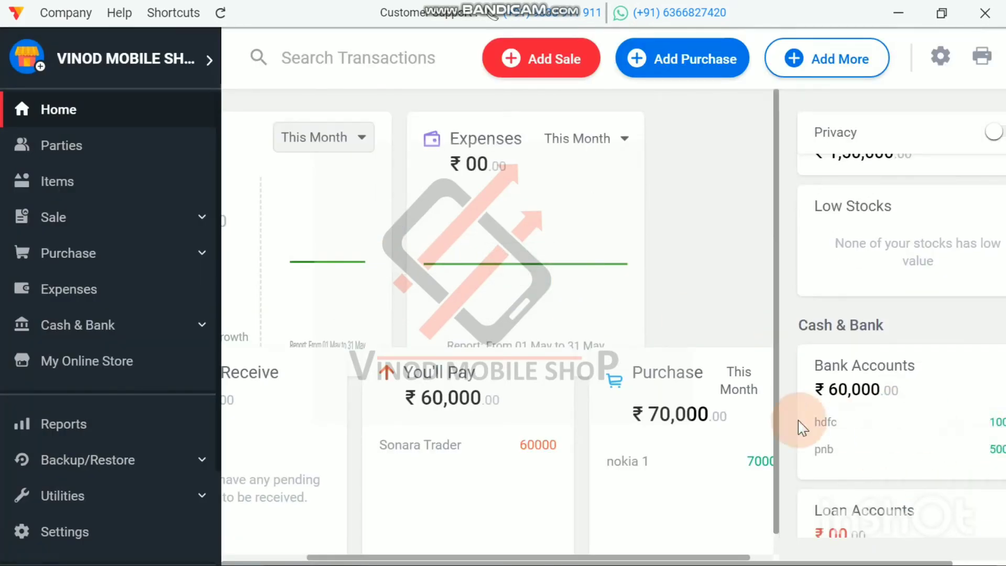
pyautogui.click(843, 64)
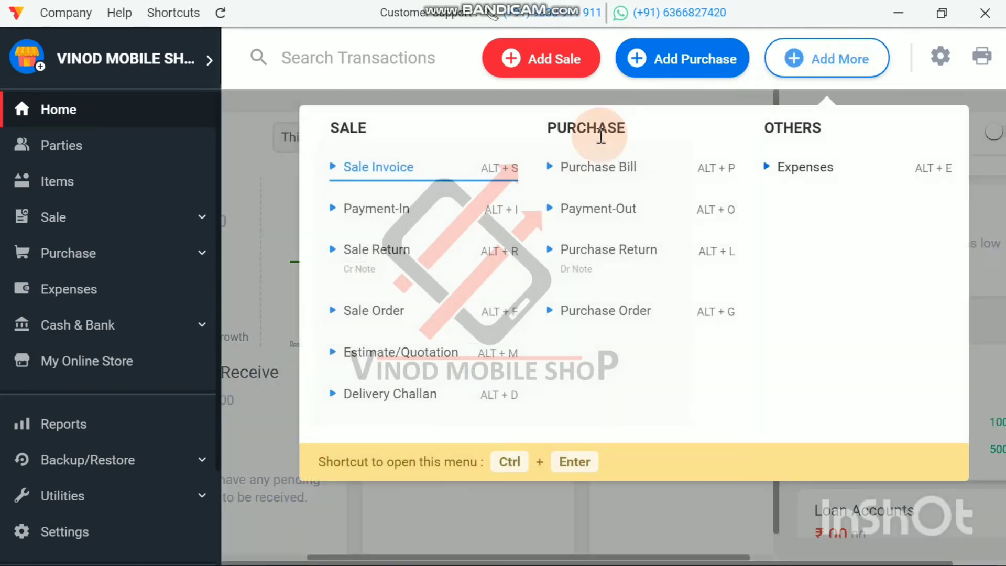
pyautogui.click(587, 211)
pyautogui.click(237, 119)
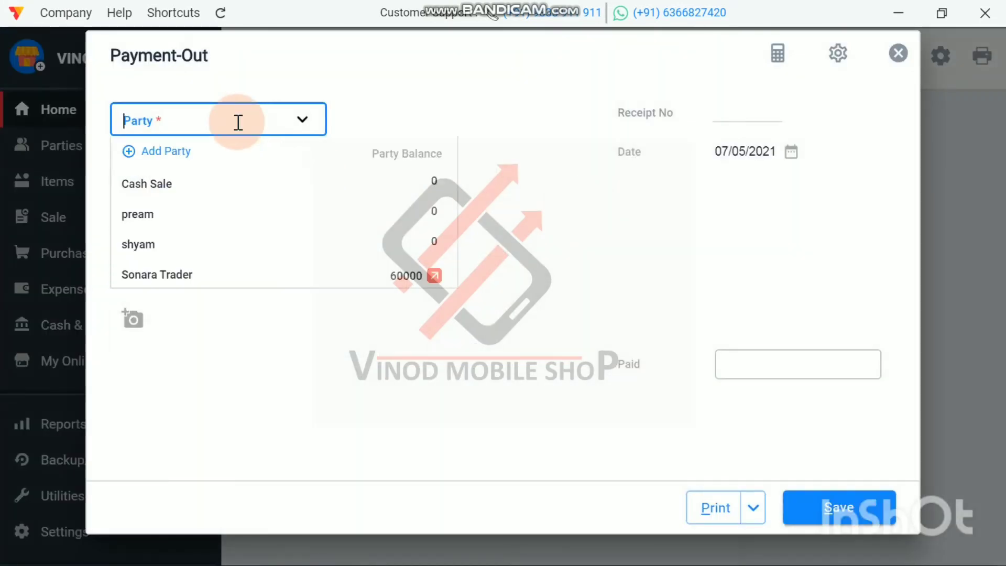
pyautogui.click(209, 282)
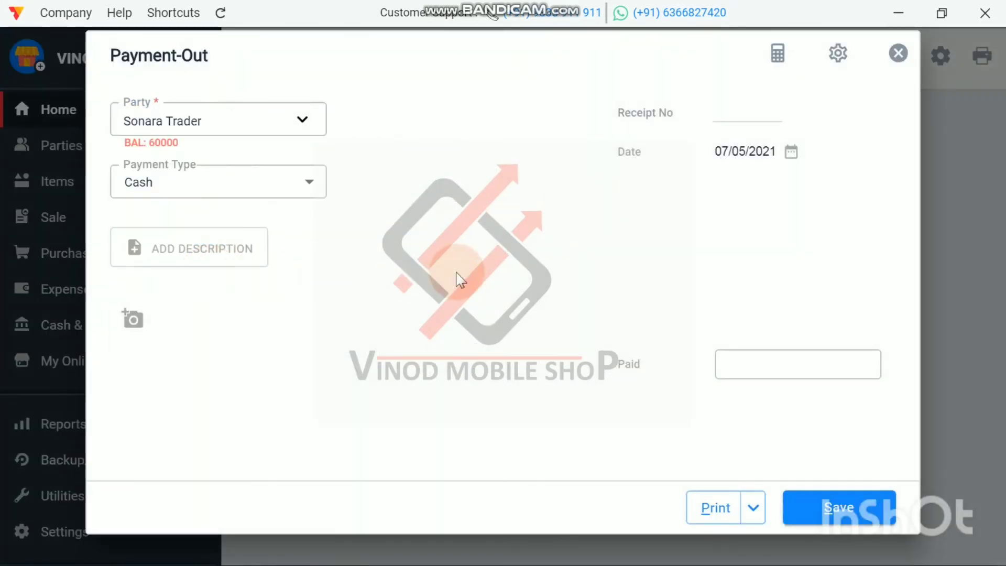
pyautogui.click(738, 361)
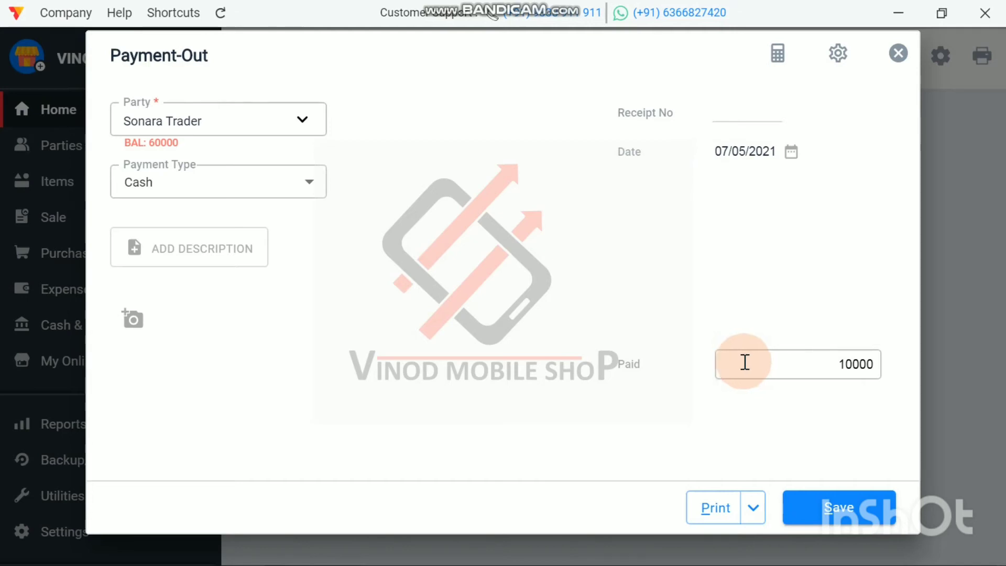
# Step: Set the payment type to the hdfc bank account and save the Payment-Out entry
pyautogui.click(262, 184)
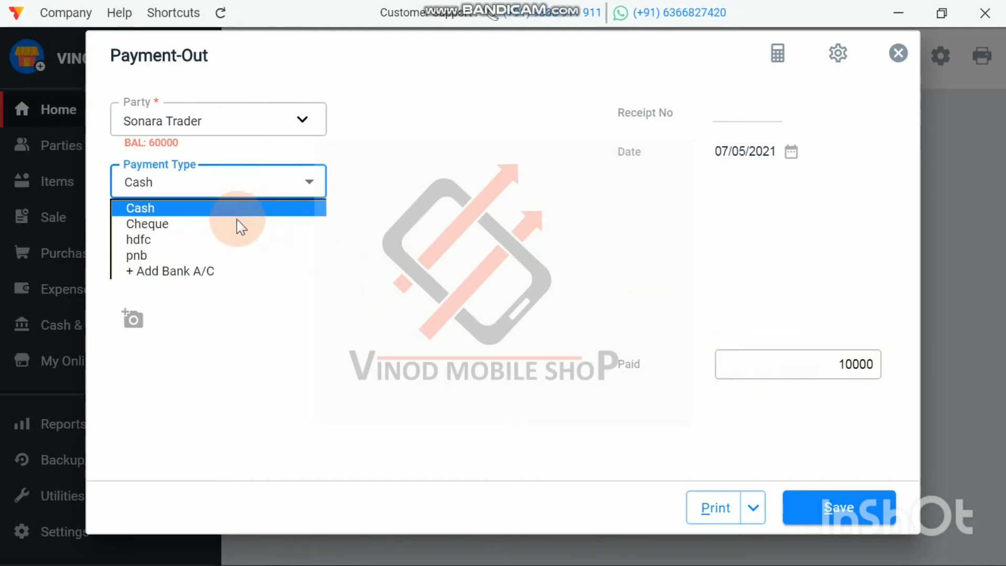
pyautogui.click(224, 239)
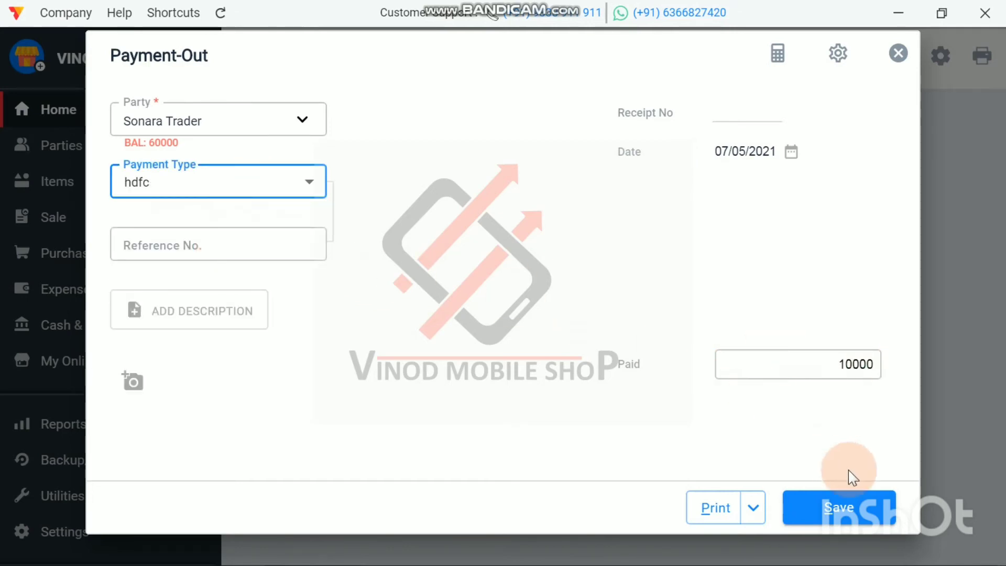
pyautogui.click(190, 250)
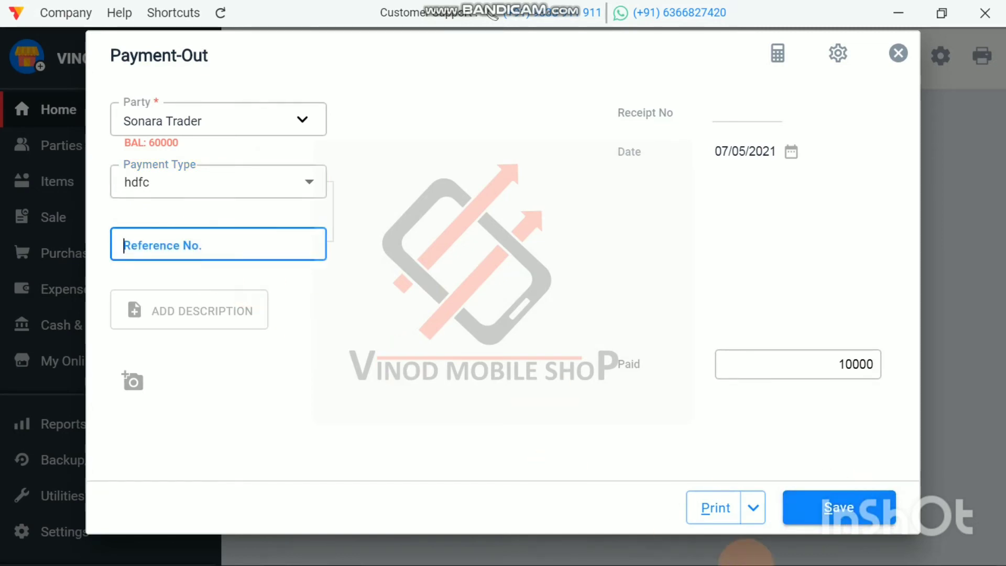
pyautogui.click(850, 507)
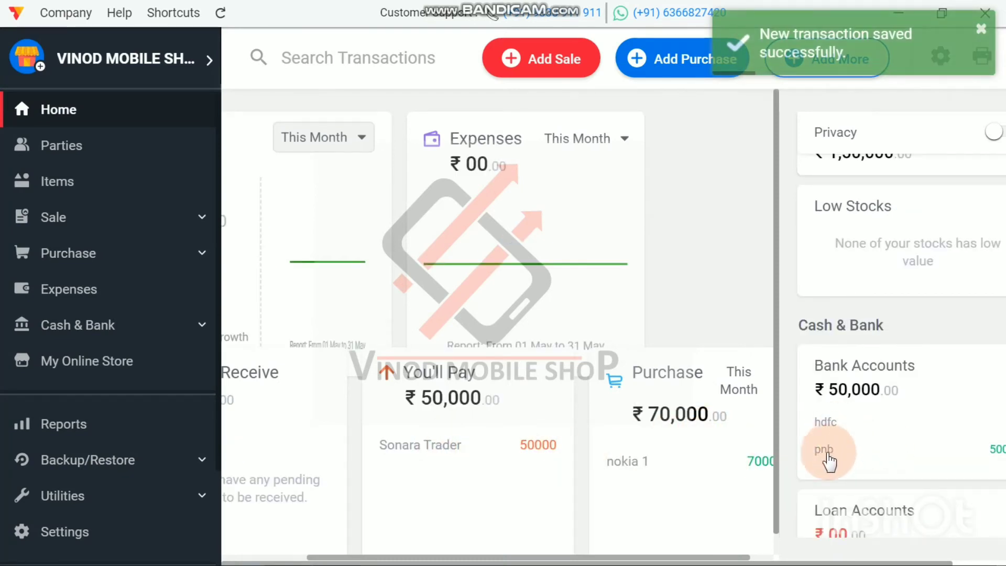
# Step: Review the transactions of the hdfc and pnb bank accounts, and return to the Home dashboard
pyautogui.click(887, 458)
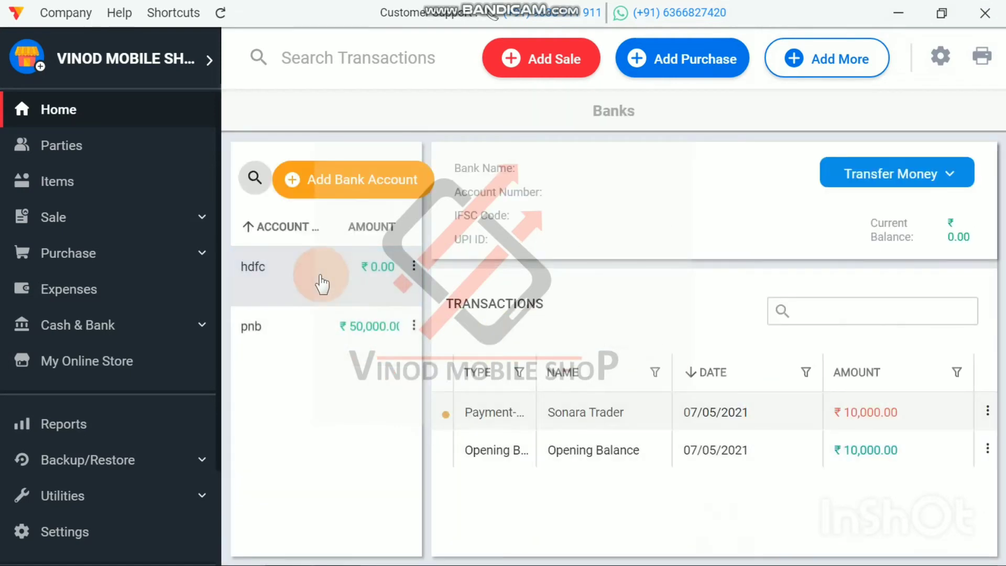
pyautogui.click(309, 330)
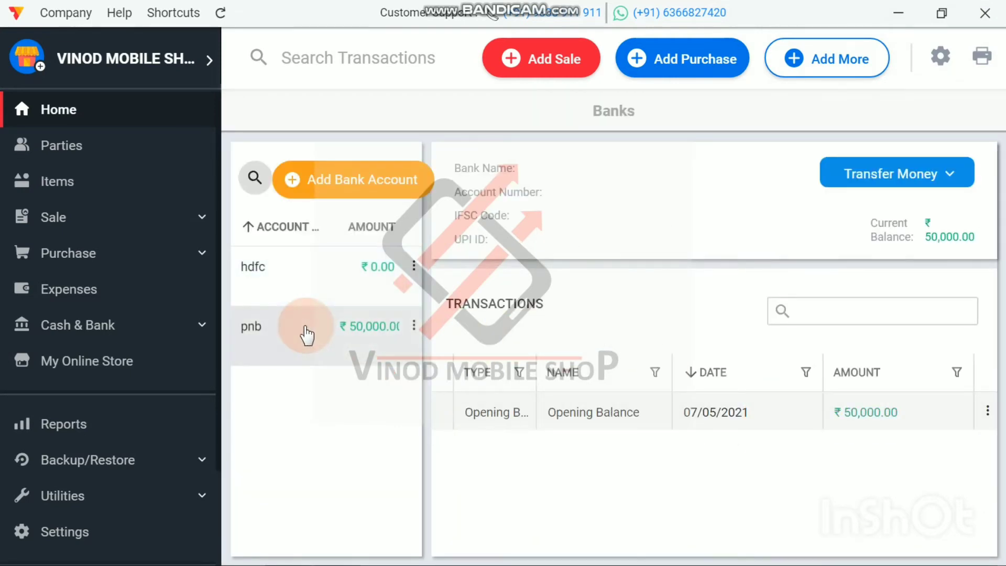
pyautogui.click(94, 125)
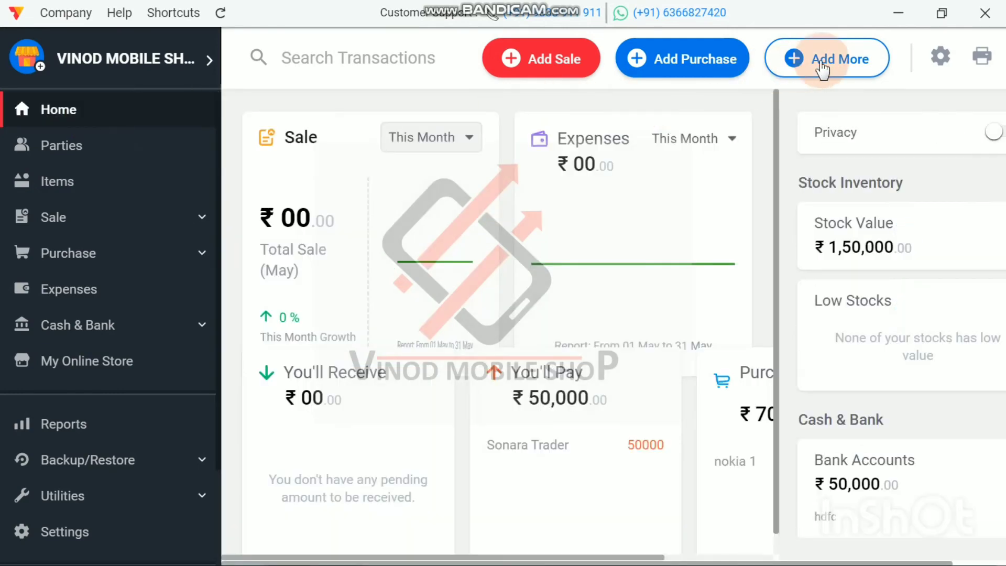
# Step: Record and save a Payment-Out of 50000 to Sonara Trader, paid from the pnb bank account
pyautogui.click(842, 62)
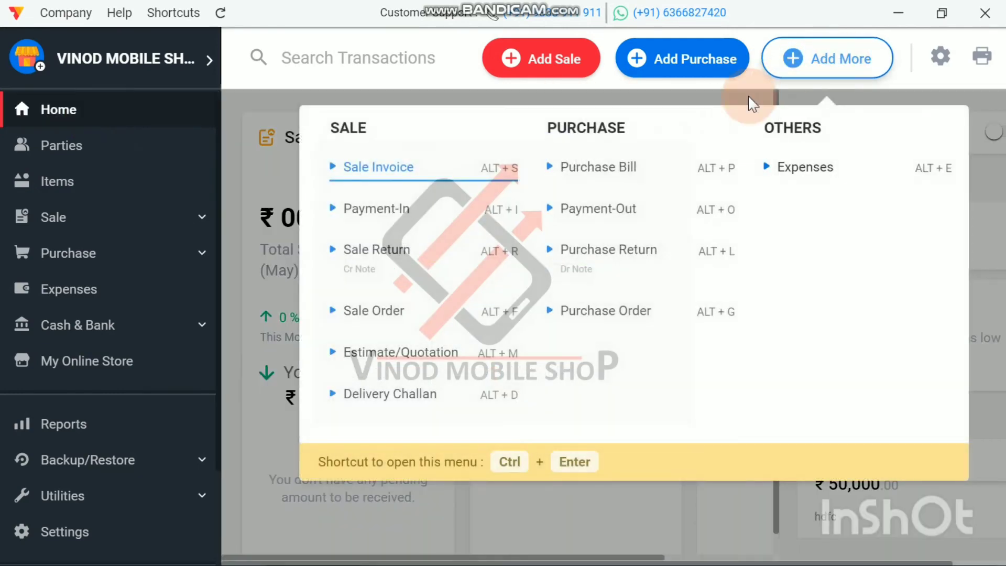
pyautogui.click(607, 216)
pyautogui.click(205, 124)
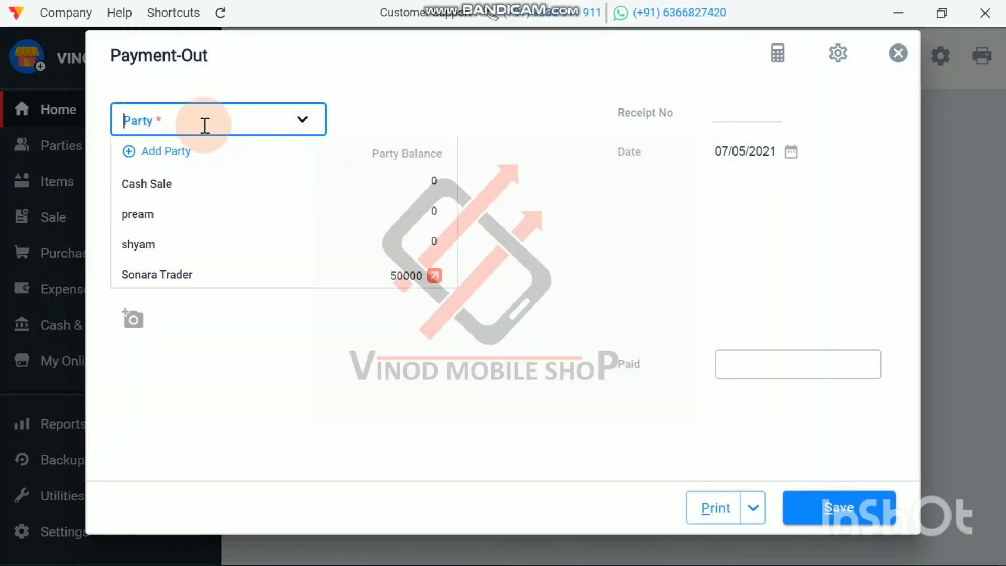
pyautogui.click(199, 276)
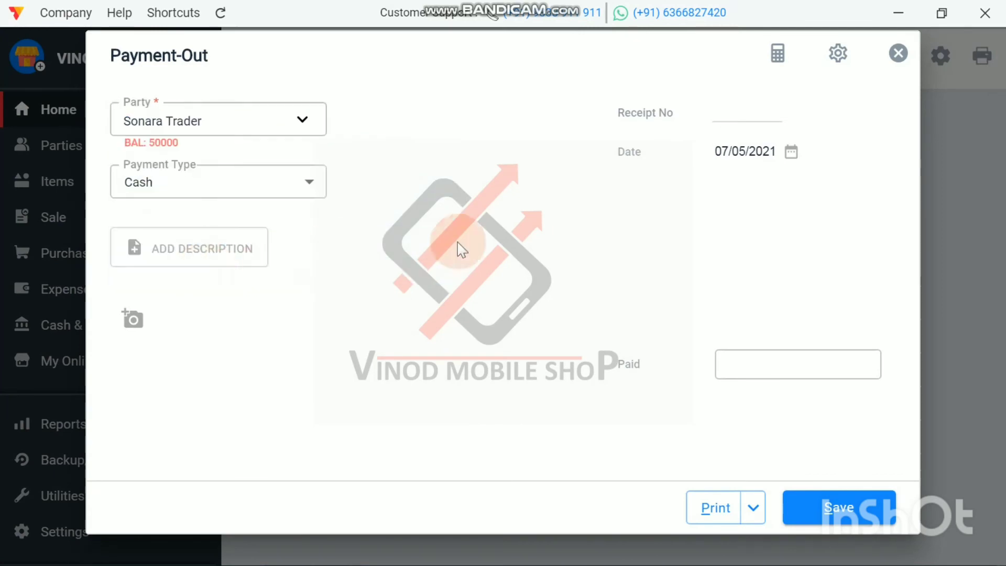
pyautogui.click(791, 370)
pyautogui.write('50000')
pyautogui.click(274, 191)
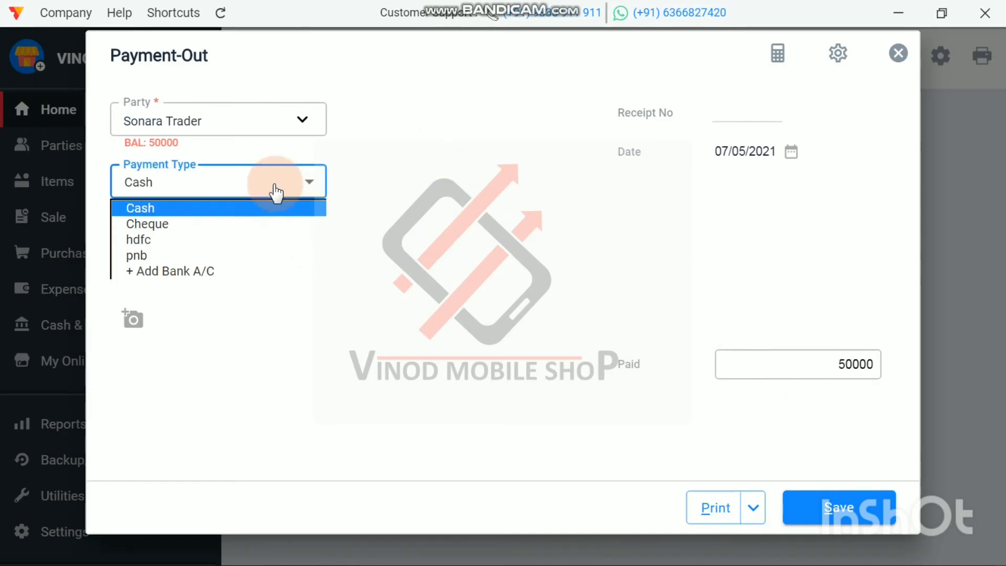
pyautogui.click(238, 255)
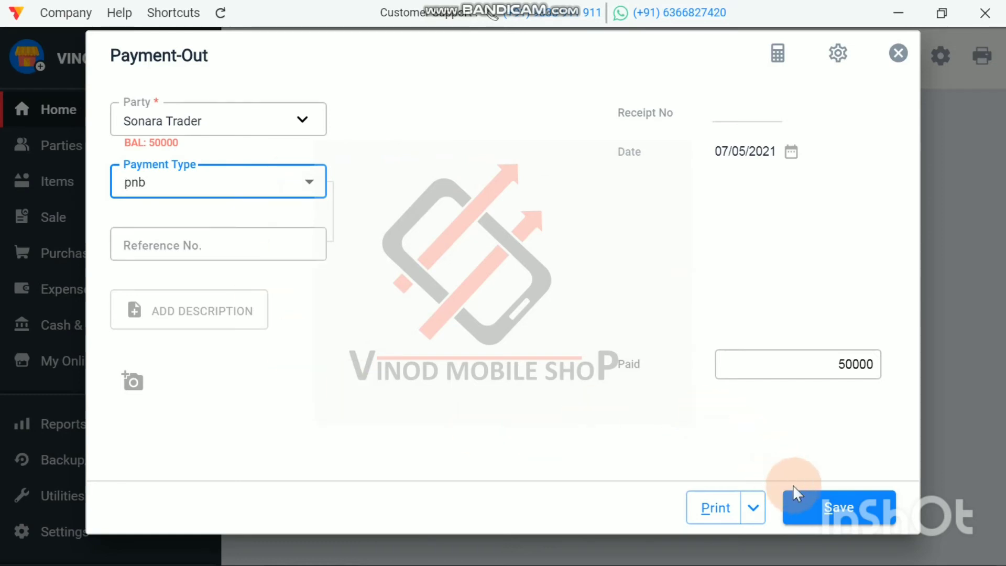
pyautogui.click(829, 511)
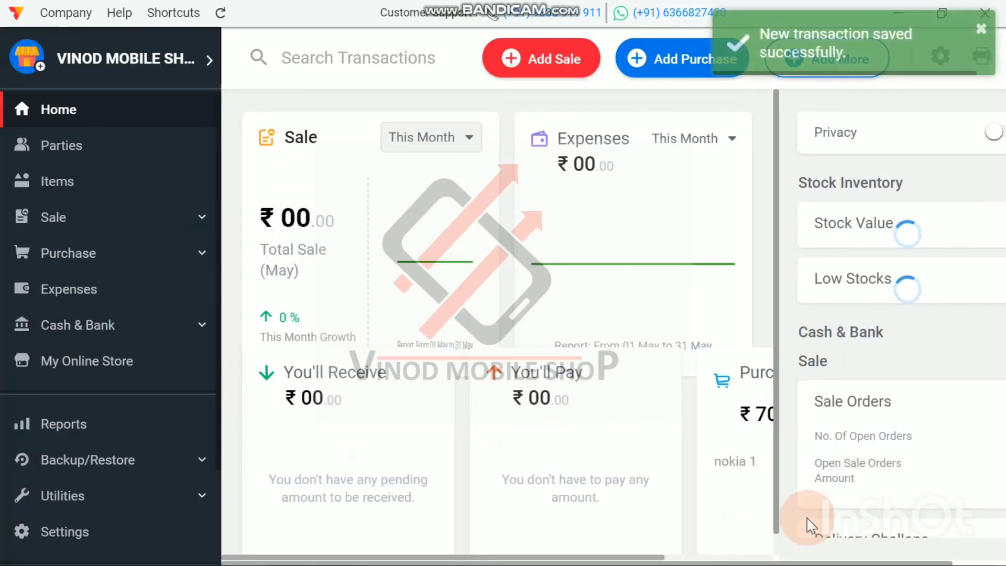
# Step: Check the bank and loan balances, stock value, amount payable and purchase total on the Home dashboard after the pnb payment
pyautogui.scroll(-3, 874, 461)
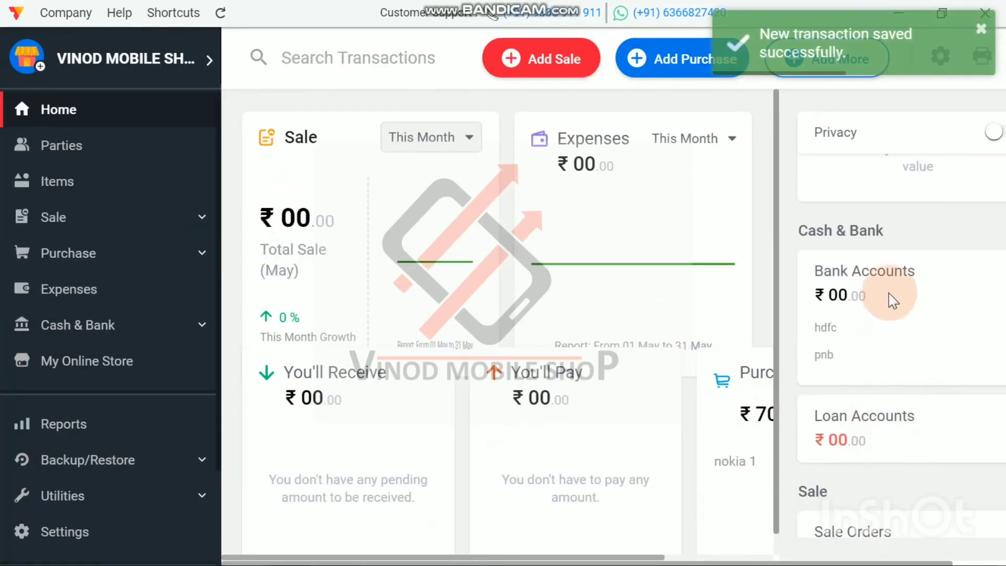
pyautogui.scroll(-2, 891, 299)
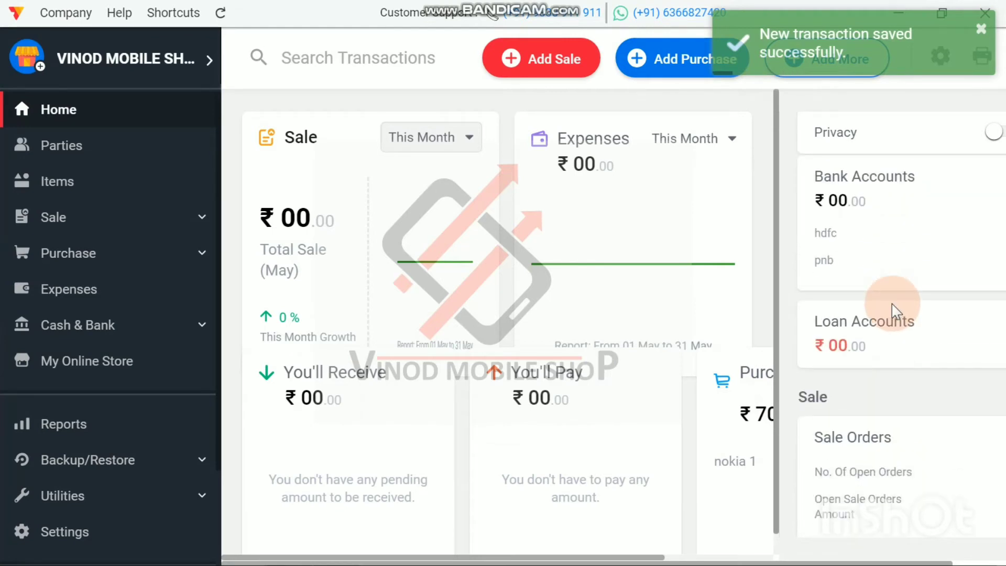
pyautogui.scroll(3, 892, 305)
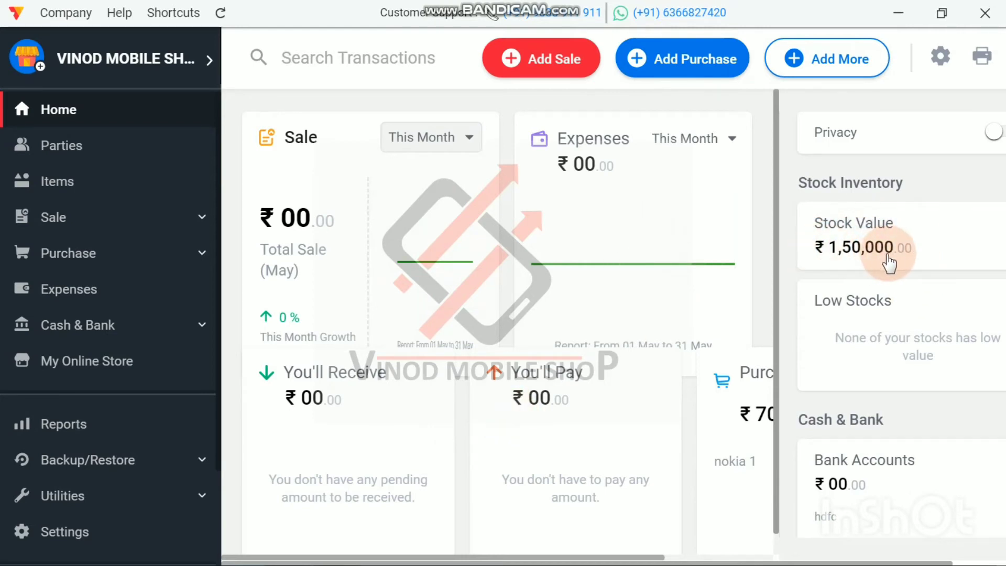
pyautogui.scroll(-15, 889, 264)
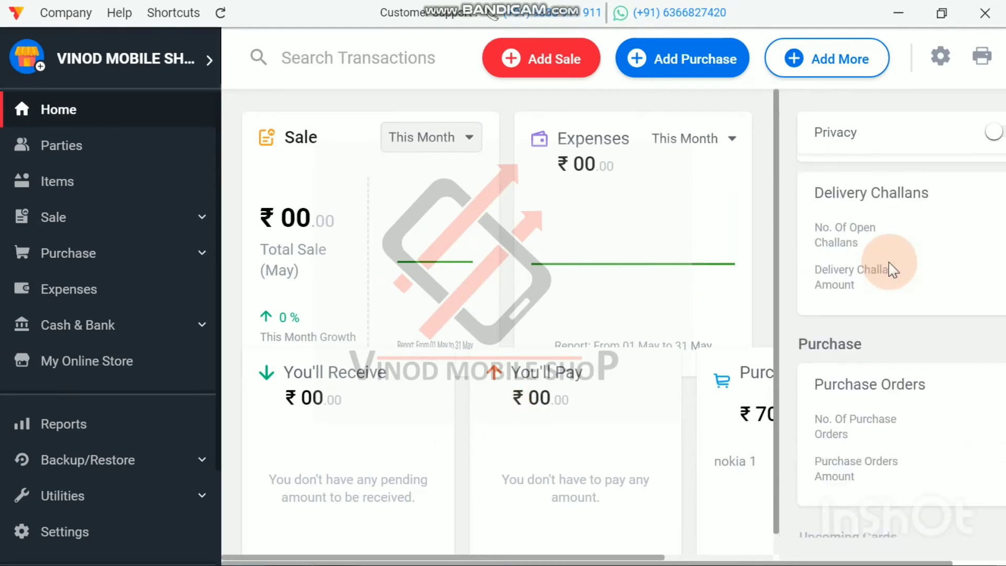
pyautogui.scroll(10, 891, 264)
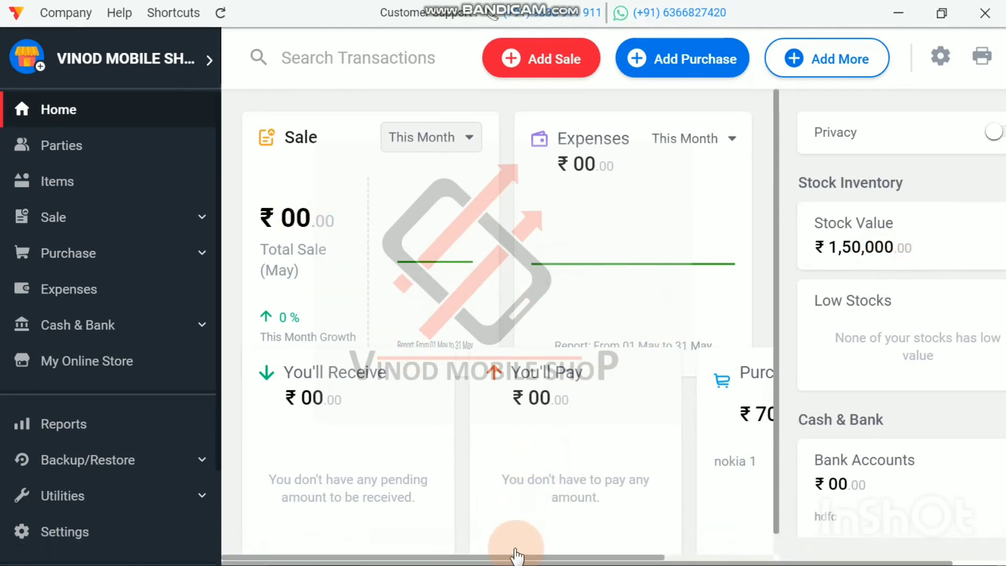
pyautogui.moveTo(516, 555); pyautogui.dragTo(619, 557)
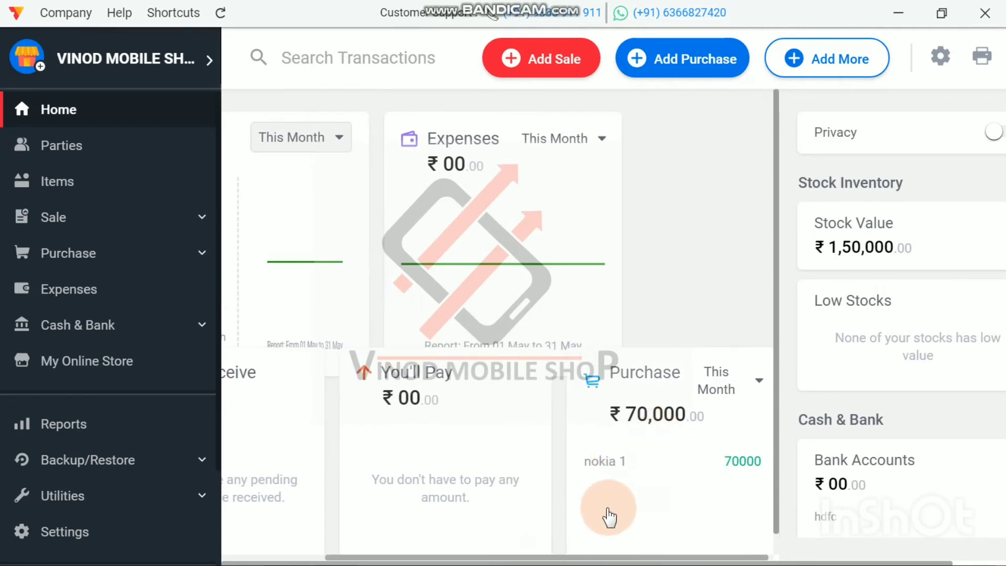
pyautogui.moveTo(599, 560); pyautogui.dragTo(467, 555)
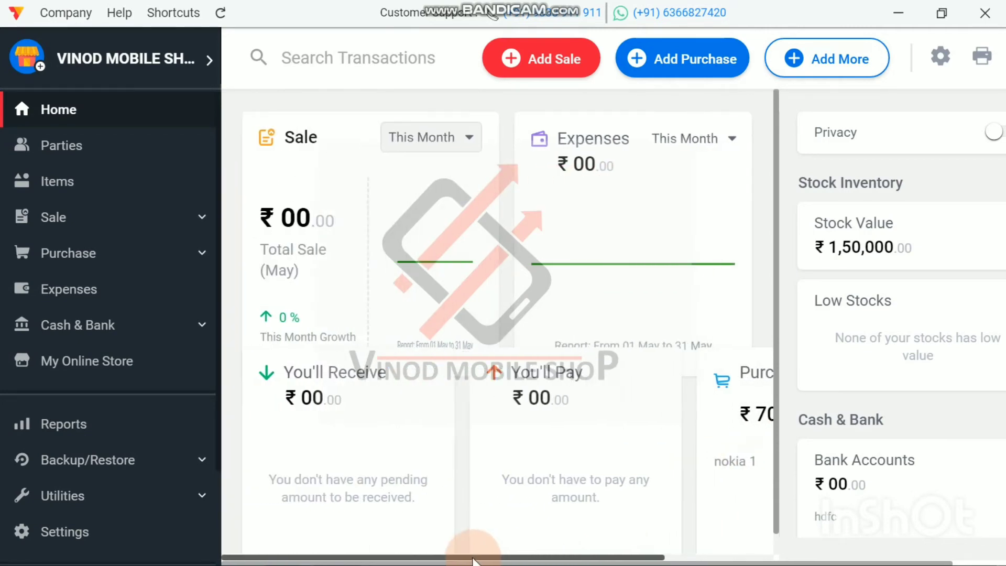
# Step: Open the Reports section and look through the party, GST and stock reports on offer
pyautogui.click(59, 434)
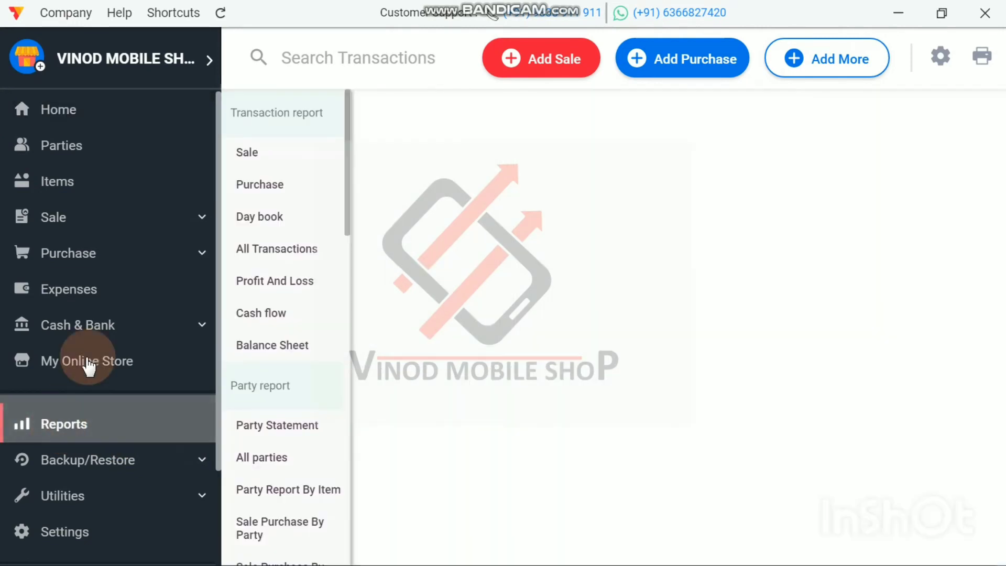
pyautogui.scroll(-7, 302, 275)
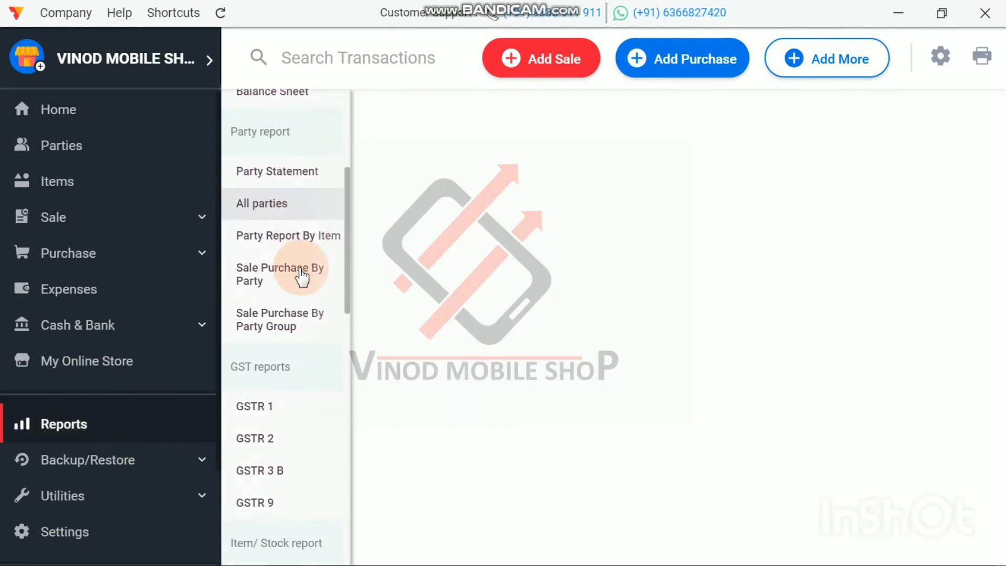
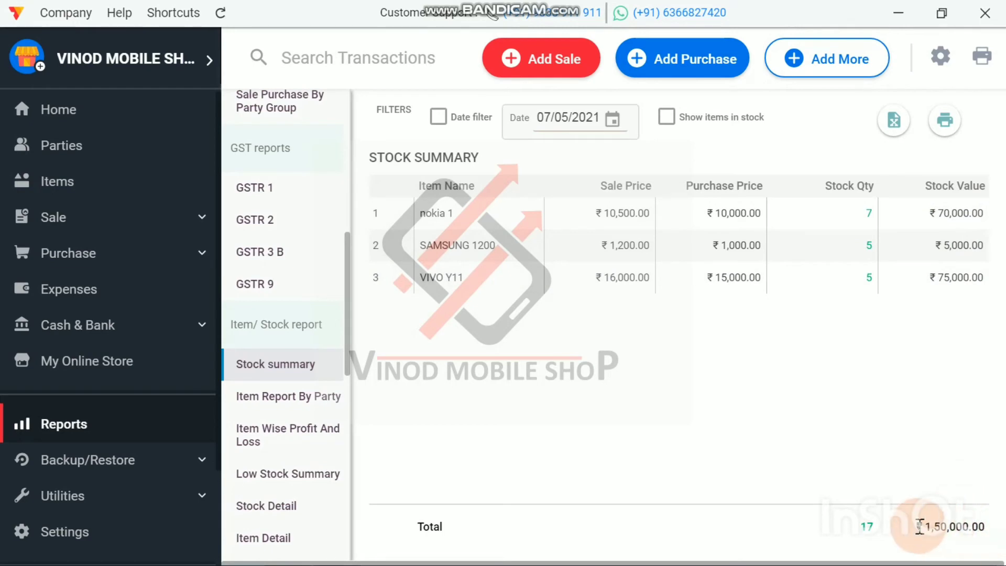
# Step: Review the Profit And Loss report down to the net profit, and return to the Home dashboard
pyautogui.click(65, 110)
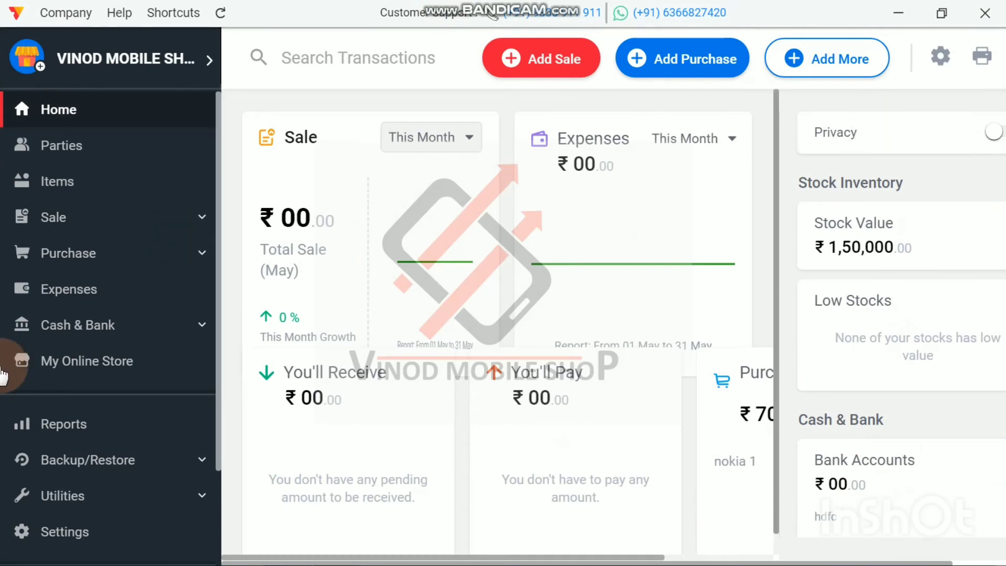
pyautogui.click(72, 428)
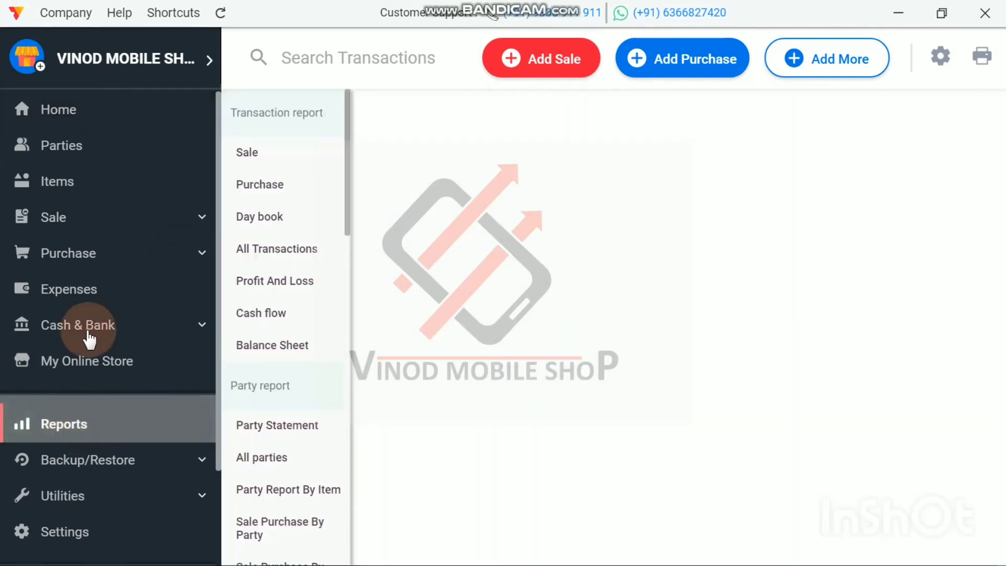
pyautogui.click(277, 282)
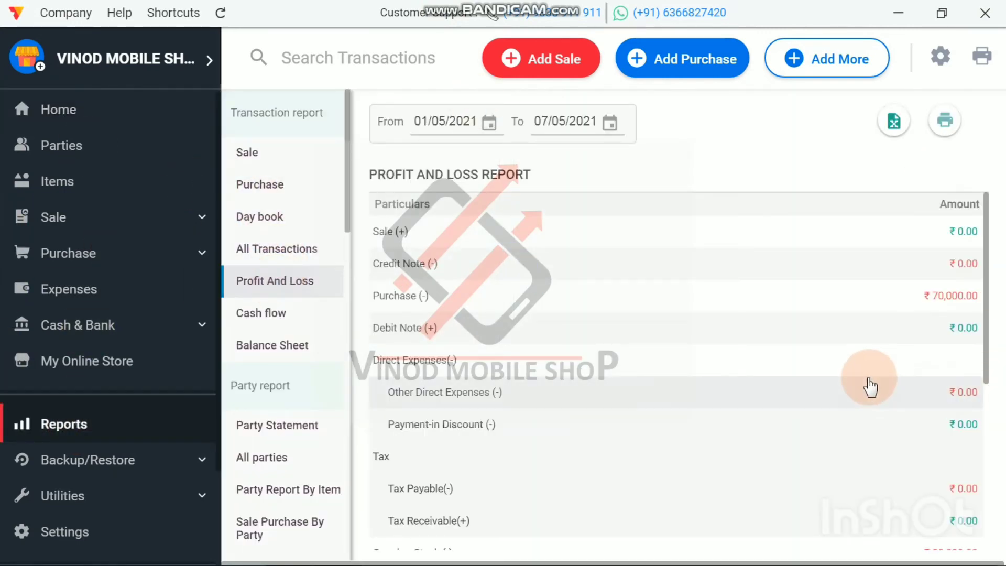
pyautogui.scroll(-5, 870, 385)
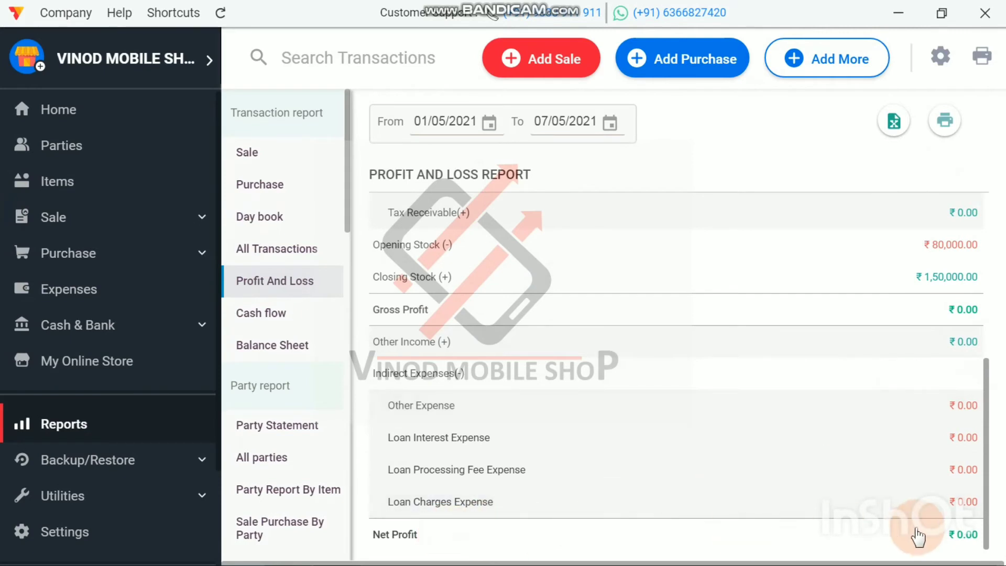
pyautogui.scroll(5, 954, 317)
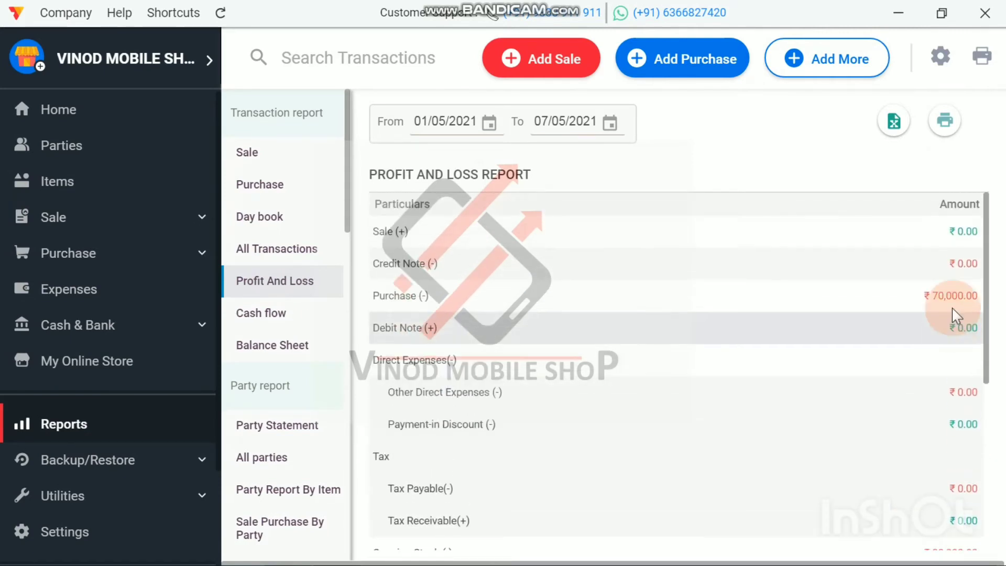
pyautogui.click(47, 122)
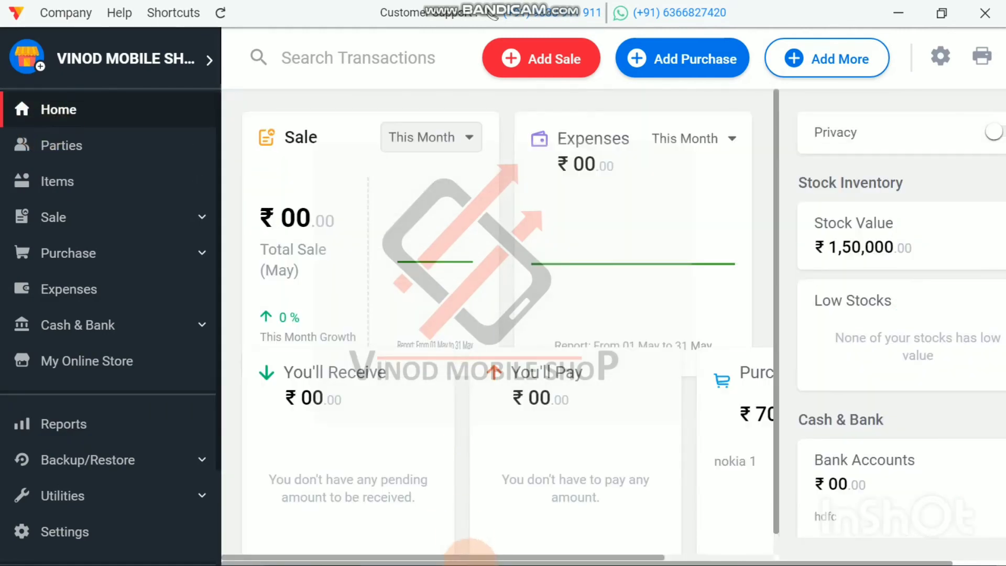
pyautogui.moveTo(371, 554)
pyautogui.click(285, 556)
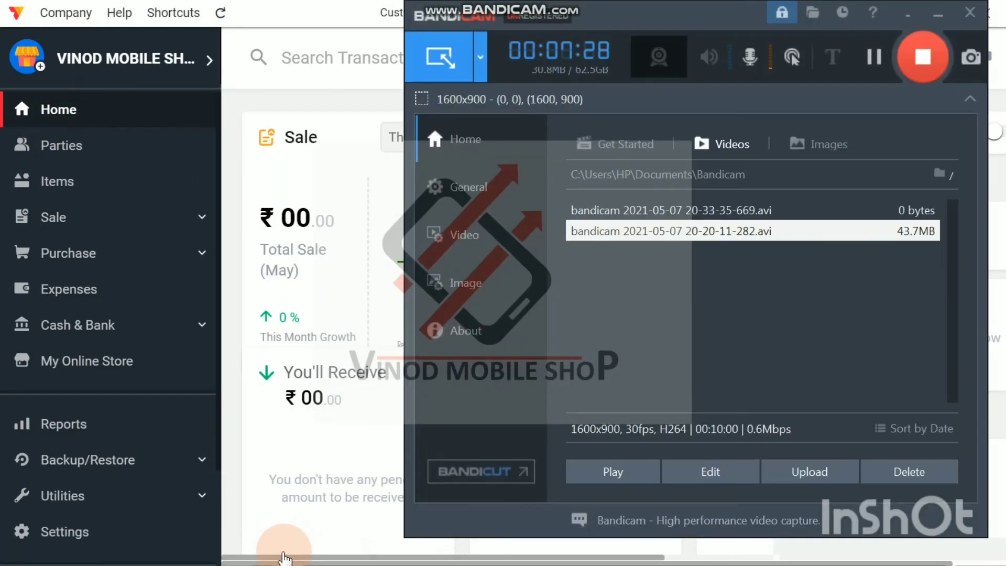
pyautogui.click(283, 553)
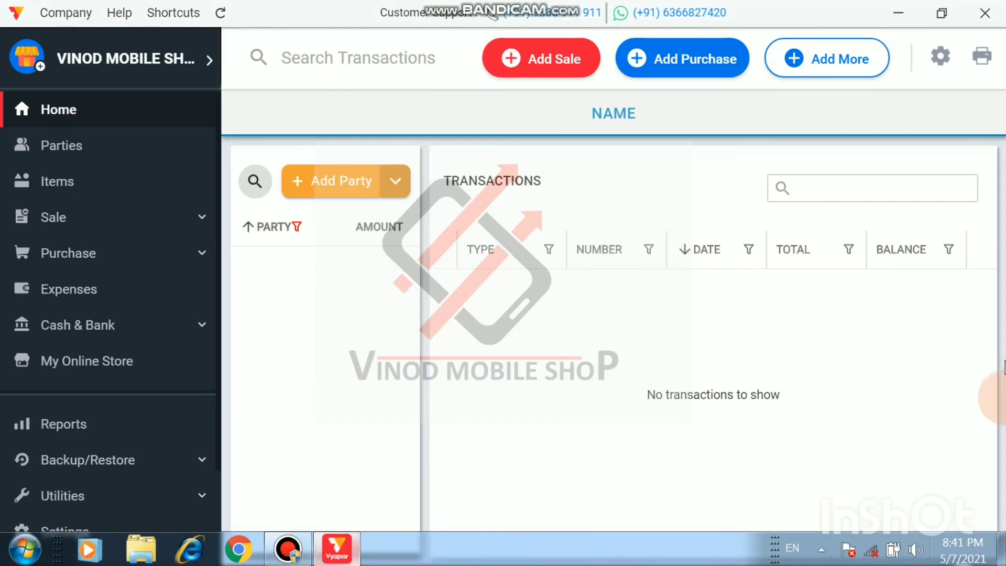
pyautogui.click(47, 111)
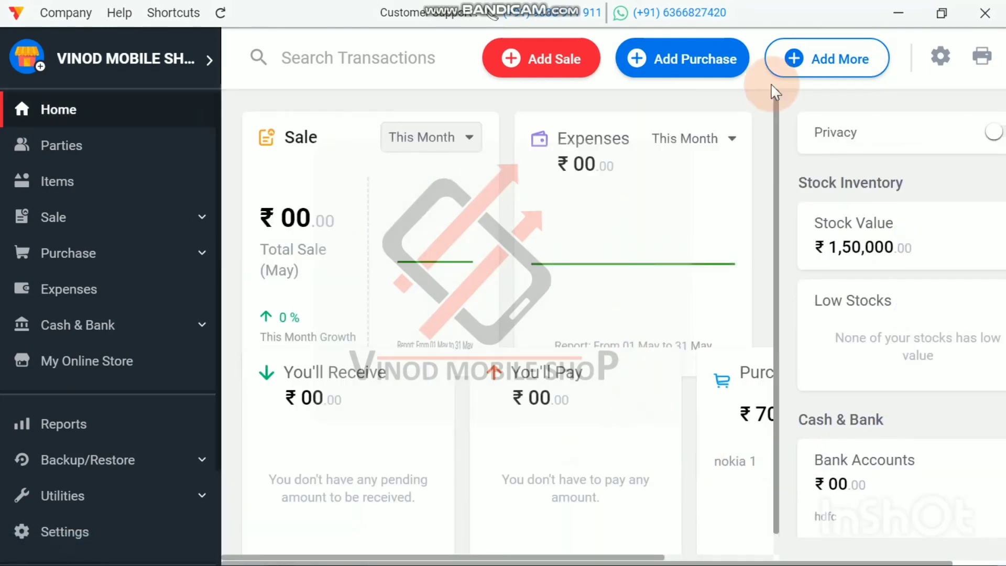
# Step: Start a new sale invoice, try the cash sale mode, and set the invoice back to credit
pyautogui.click(537, 61)
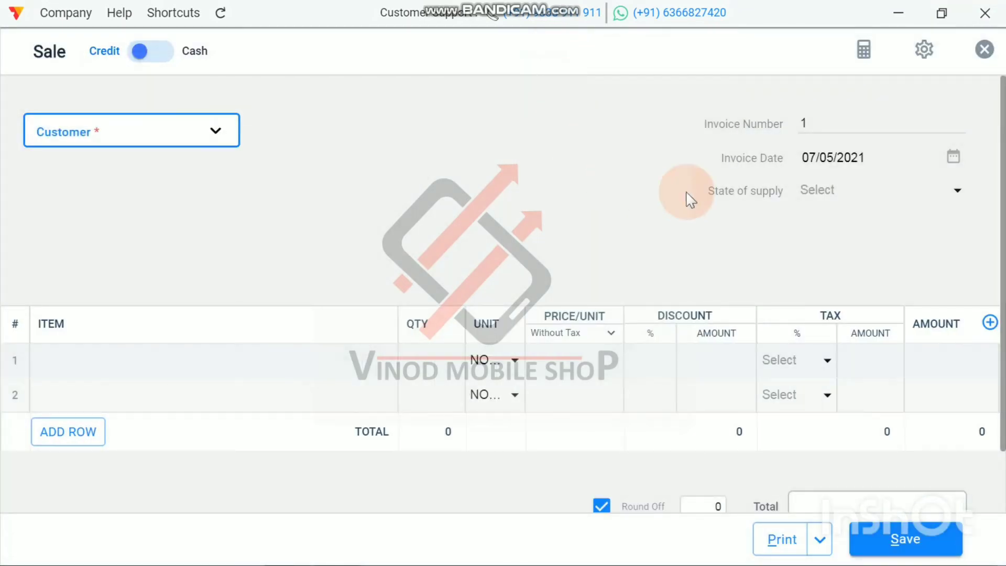
pyautogui.click(160, 58)
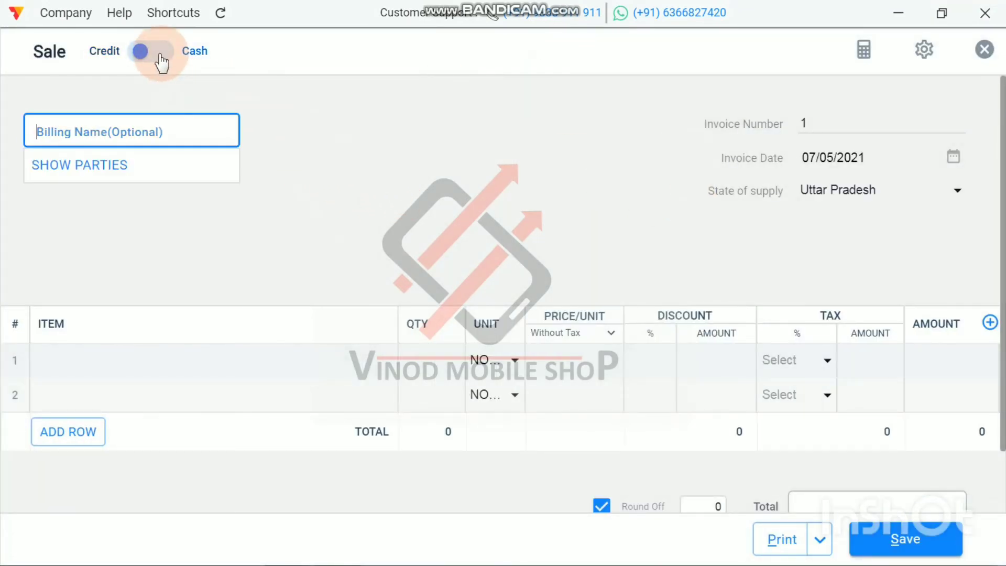
pyautogui.click(375, 152)
pyautogui.click(130, 61)
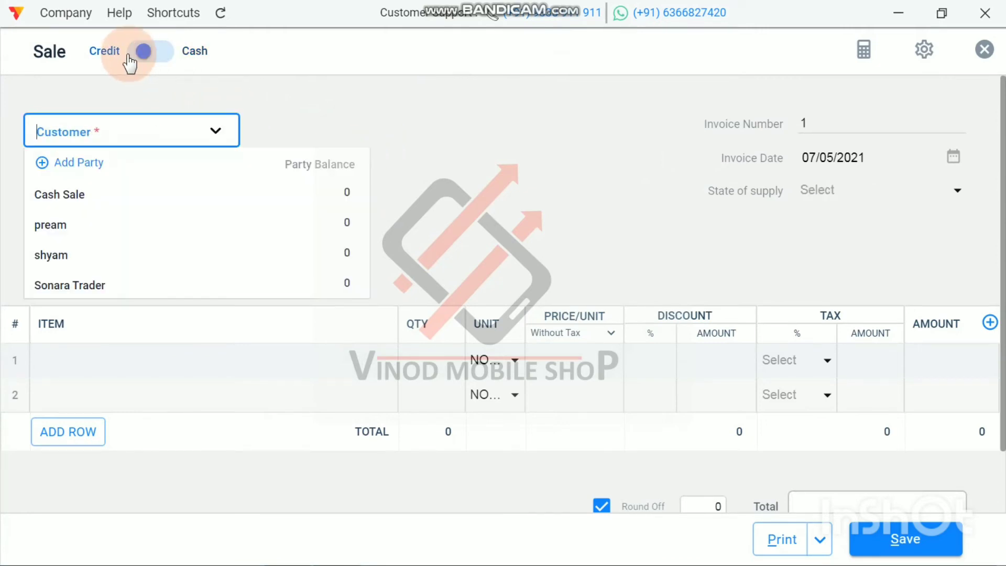
pyautogui.click(92, 168)
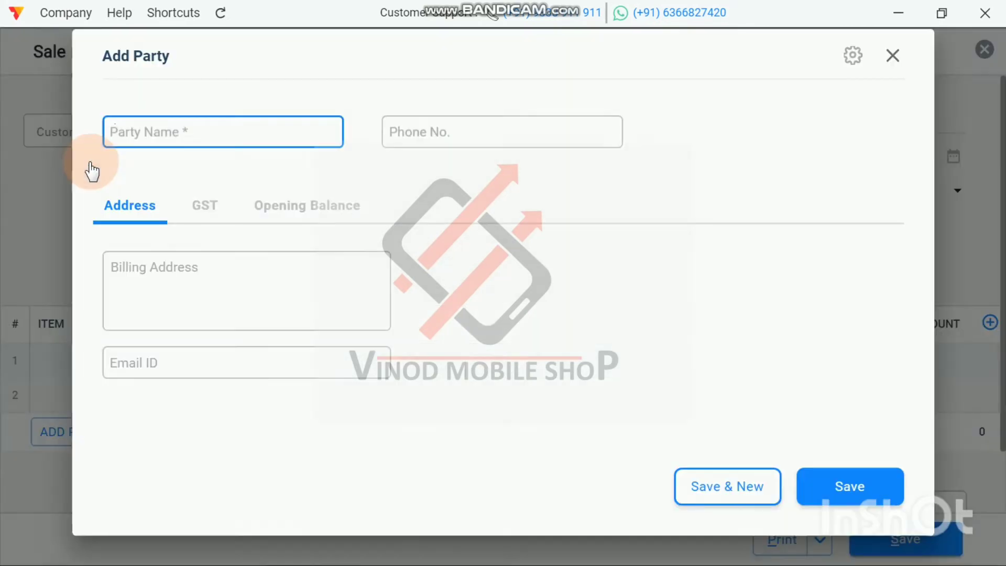
pyautogui.click(155, 135)
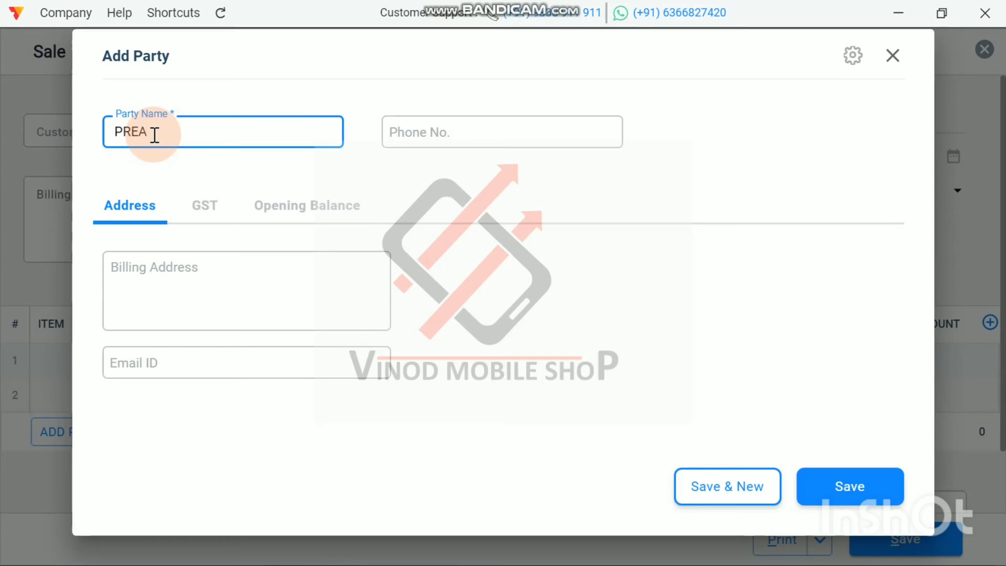
pyautogui.click(847, 489)
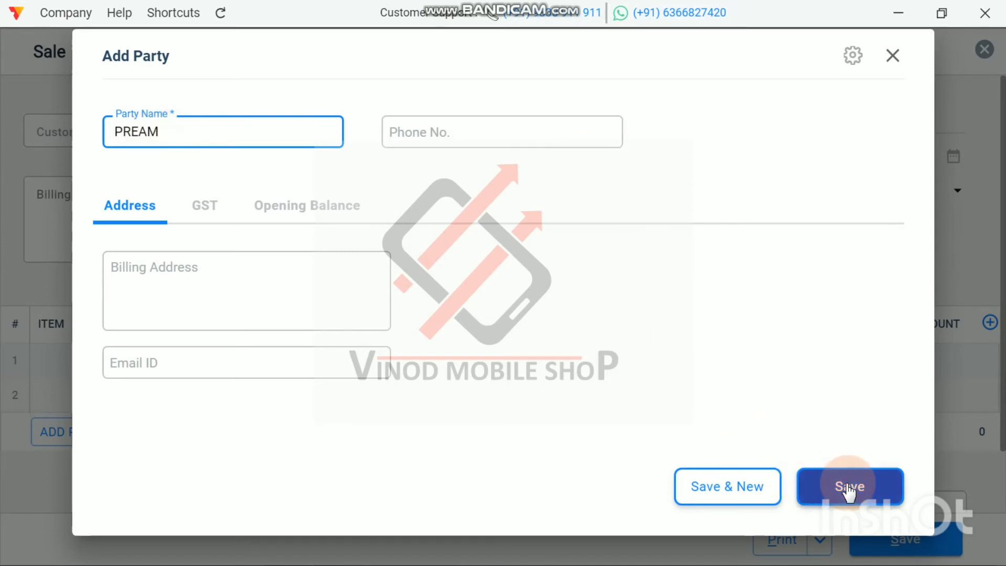
pyautogui.click(890, 57)
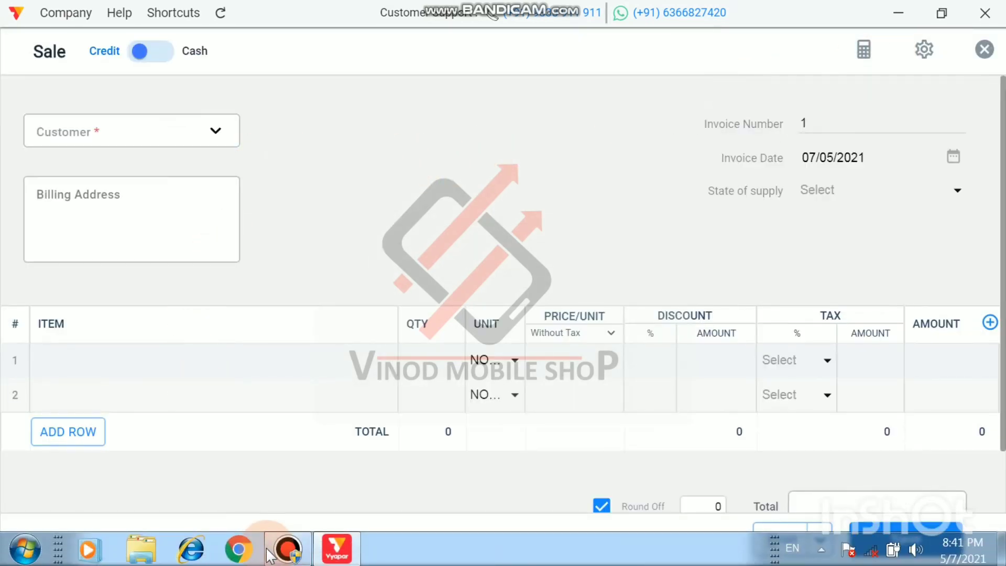
pyautogui.click(285, 549)
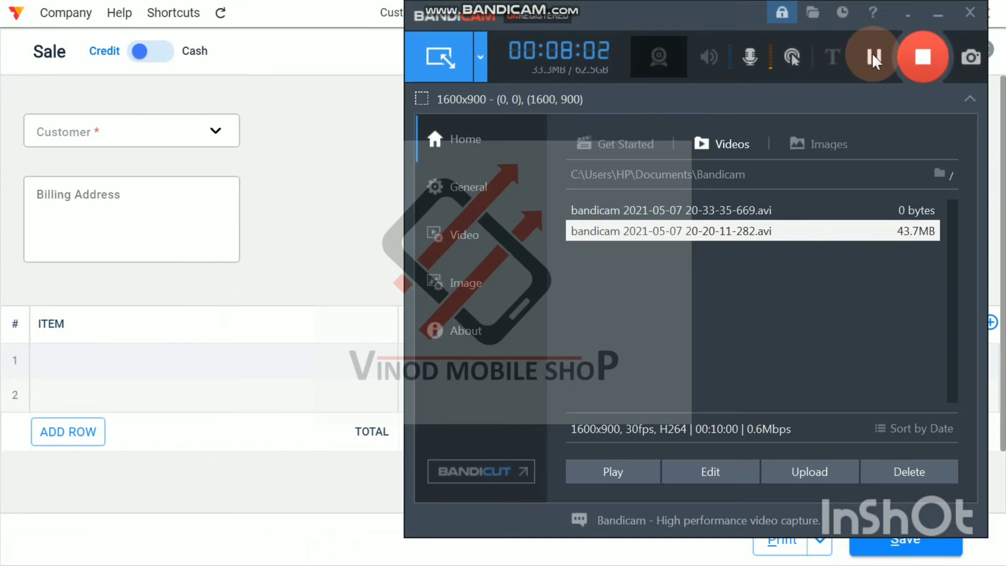
pyautogui.click(935, 15)
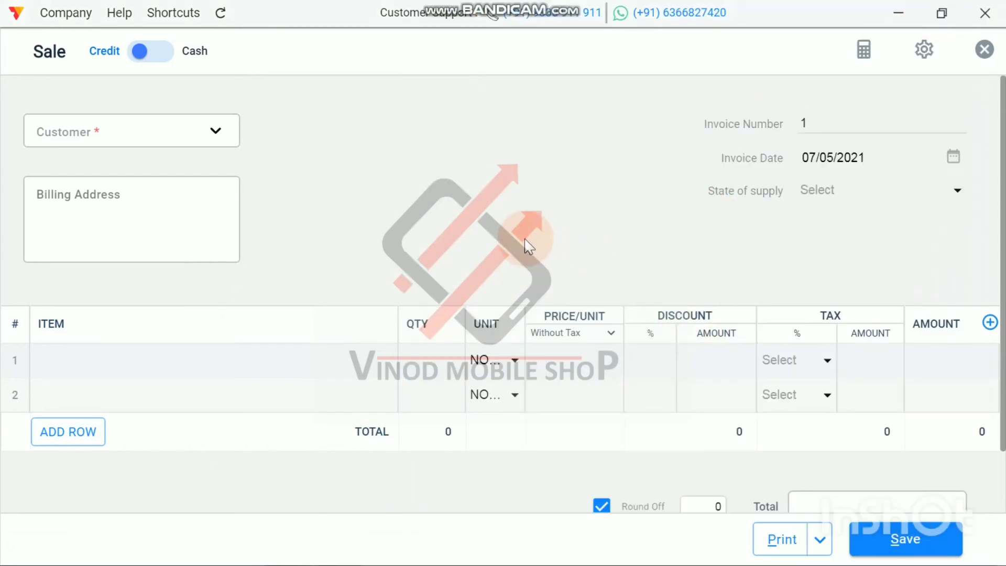
# Step: Compare the cash and credit modes, keep the sale on credit, and select the existing customer for the invoice
pyautogui.click(165, 54)
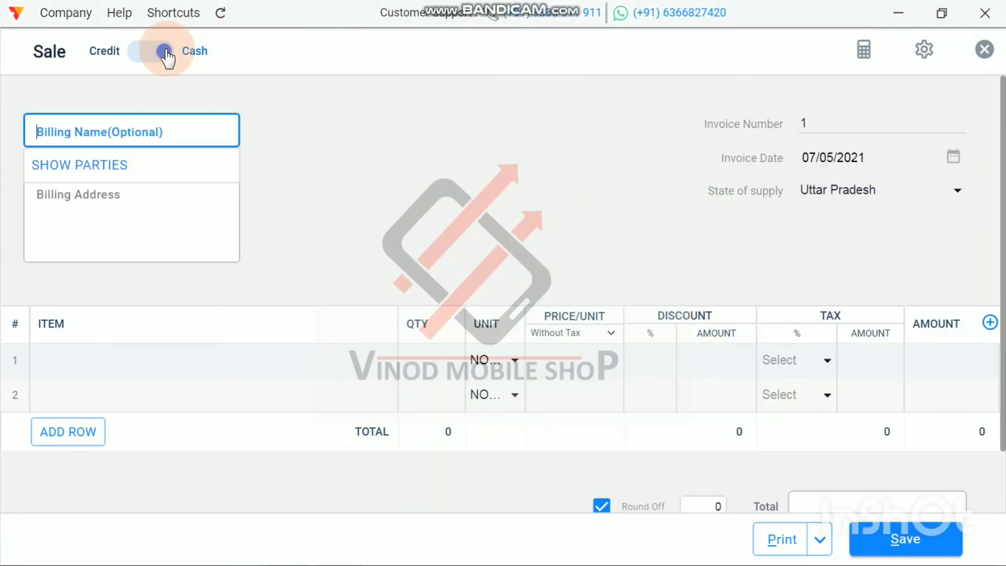
pyautogui.click(137, 51)
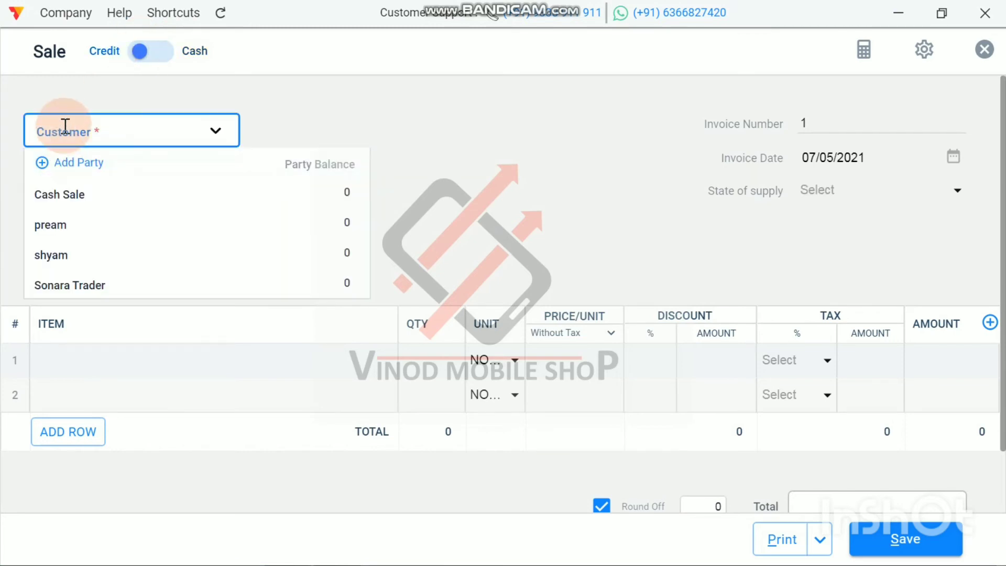
pyautogui.click(66, 241)
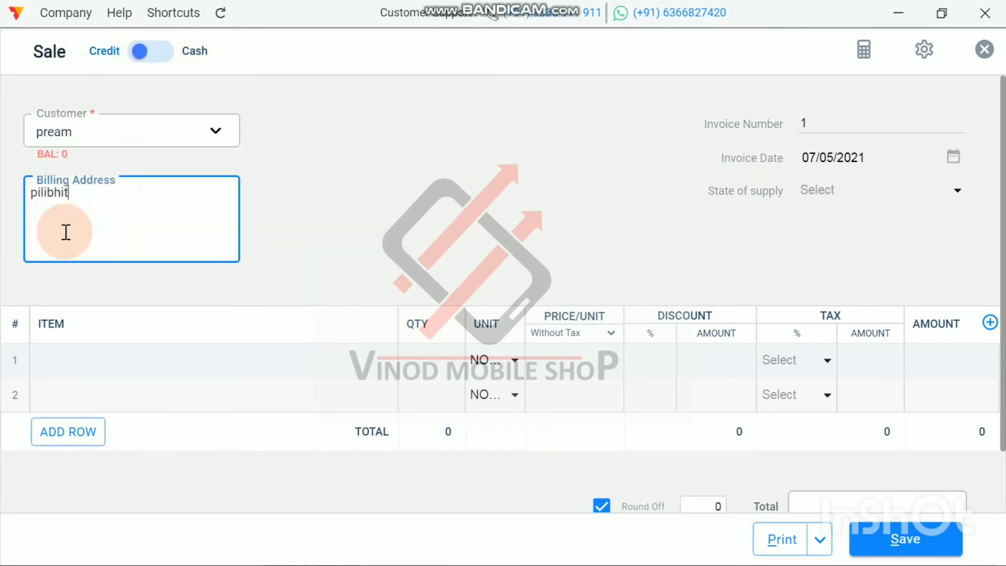
# Step: Add one nokia 1 to the first row of the sale invoice with an amount of 10500
pyautogui.scroll(-2, 341, 215)
pyautogui.click(60, 291)
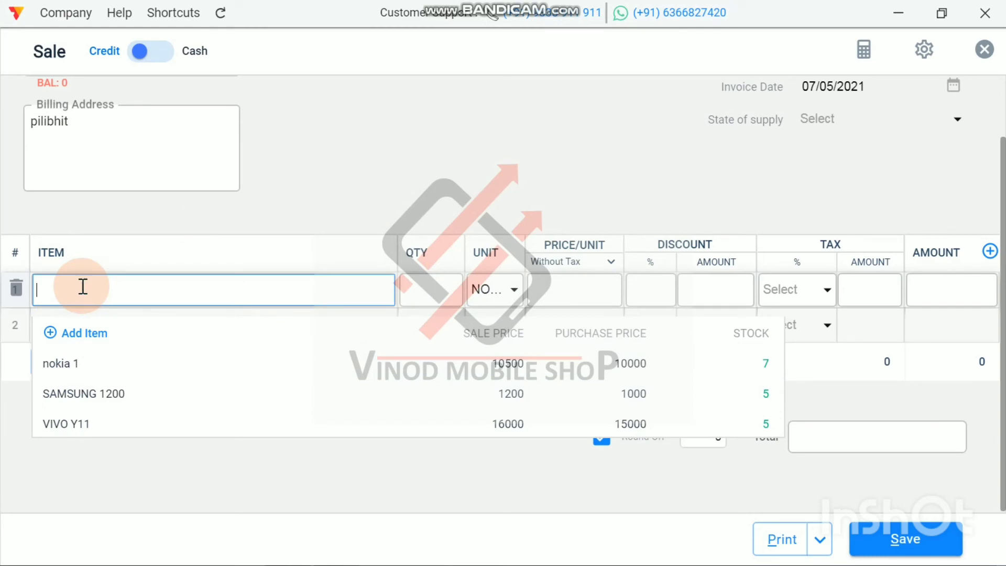
pyautogui.click(74, 363)
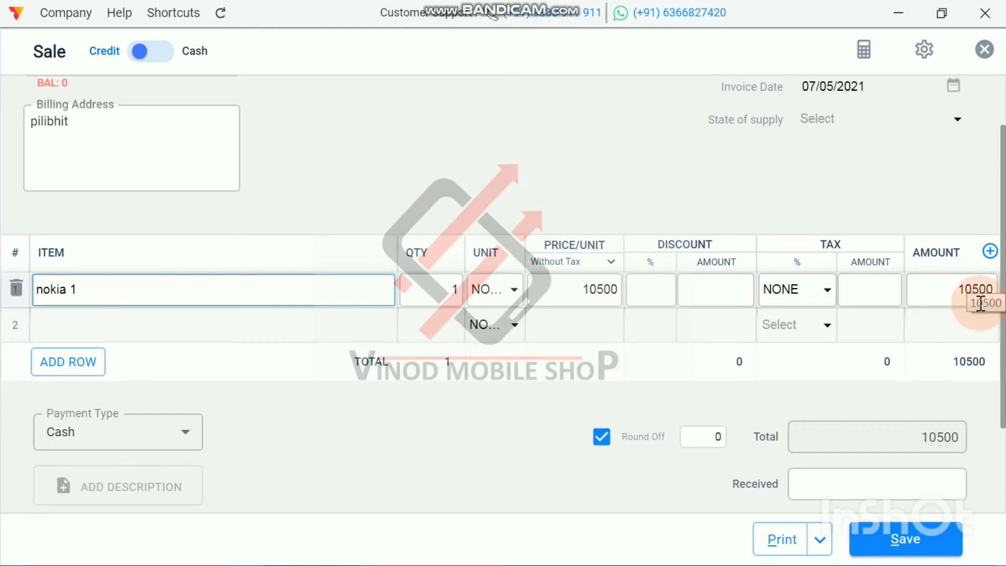
pyautogui.click(97, 290)
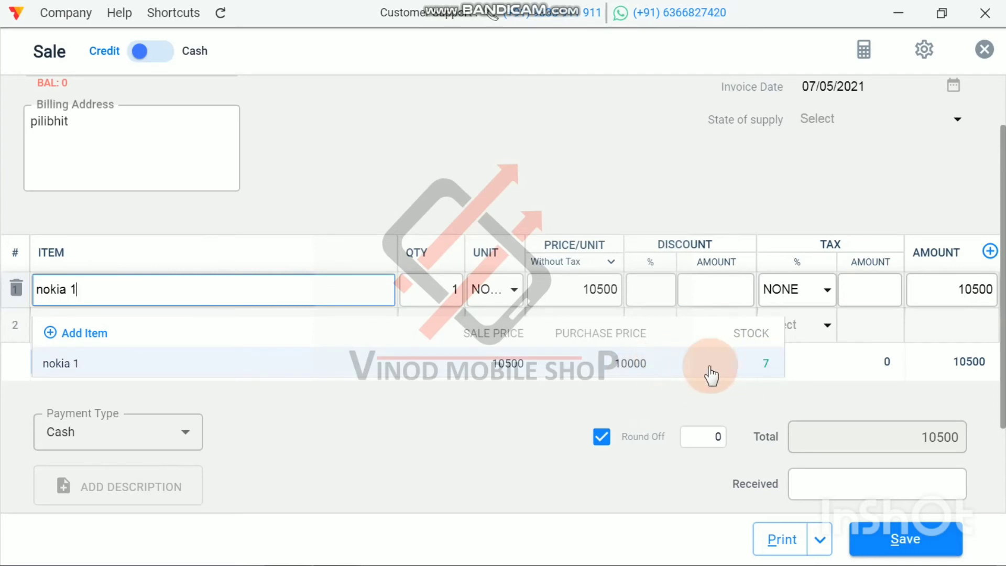
pyautogui.click(519, 194)
pyautogui.click(997, 288)
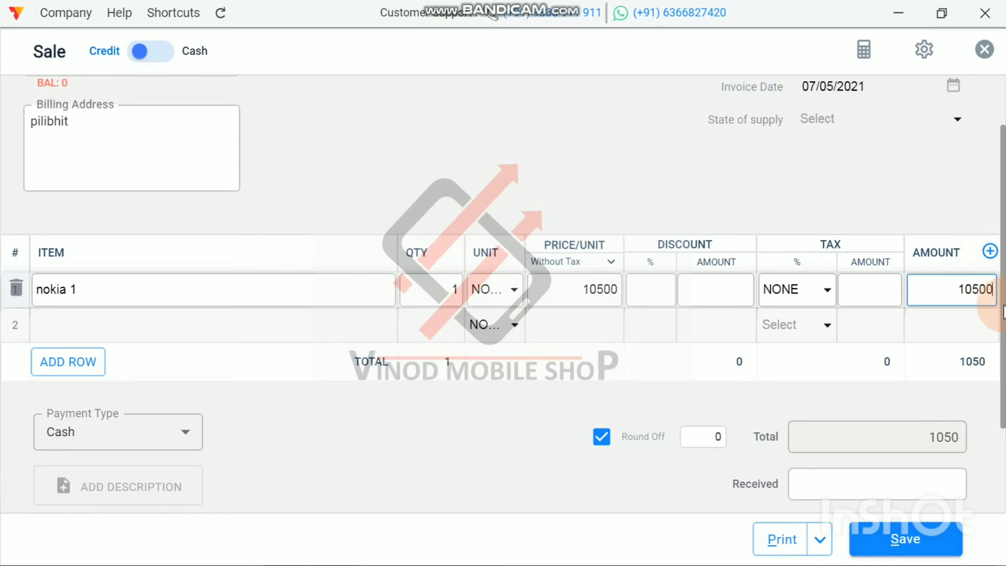
# Step: Enter 10500 as the received amount with cash as the payment type, and save the sale
pyautogui.scroll(-3, 732, 166)
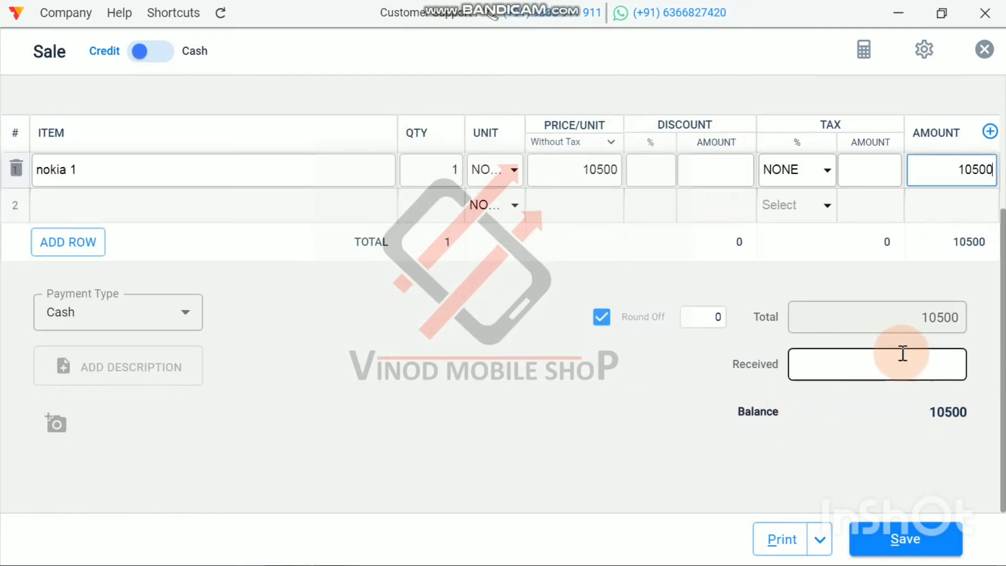
pyautogui.click(931, 367)
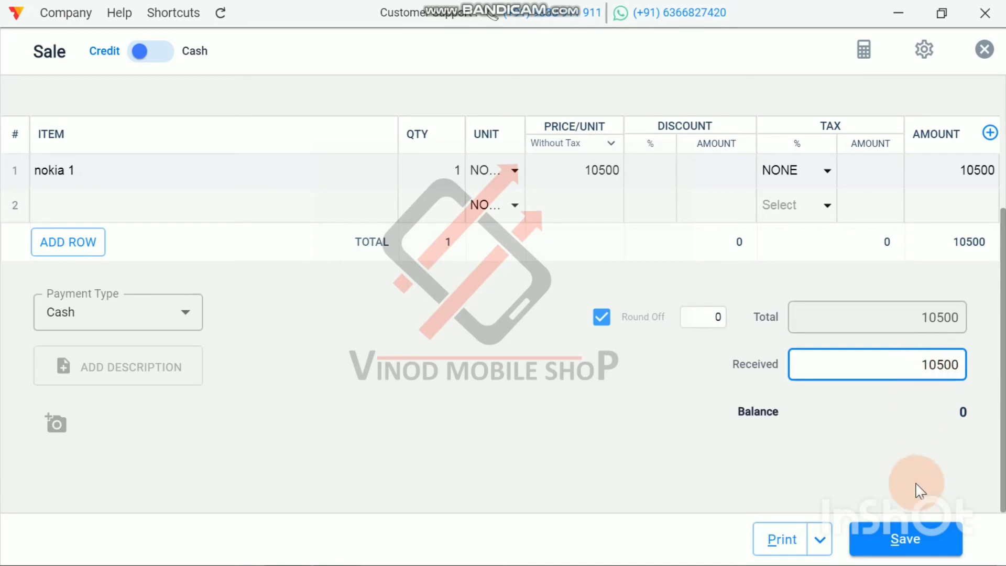
pyautogui.click(909, 543)
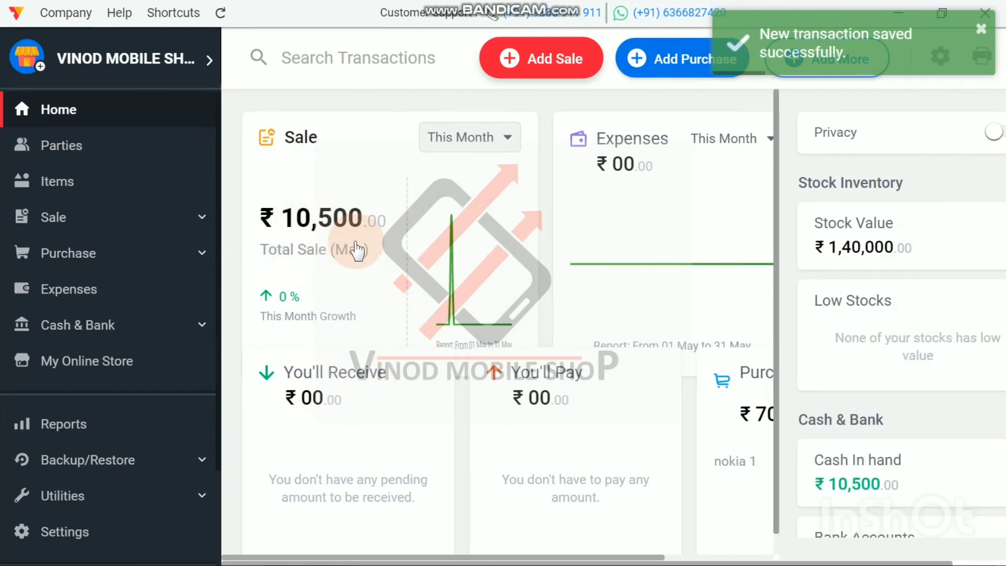
# Step: Review the gross and net profit in the Profit And Loss report after the sale, and return to the Home dashboard
pyautogui.click(28, 424)
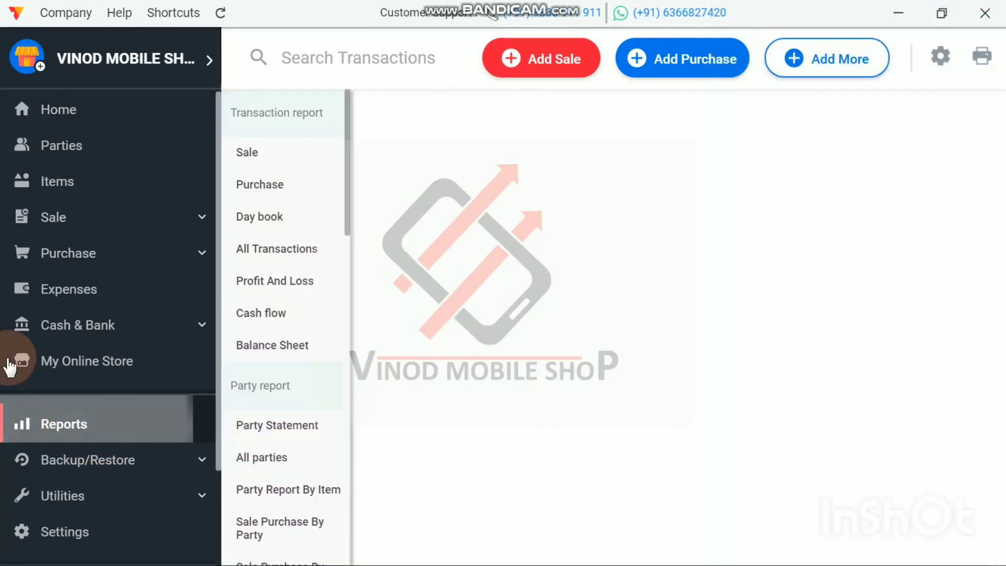
pyautogui.click(261, 282)
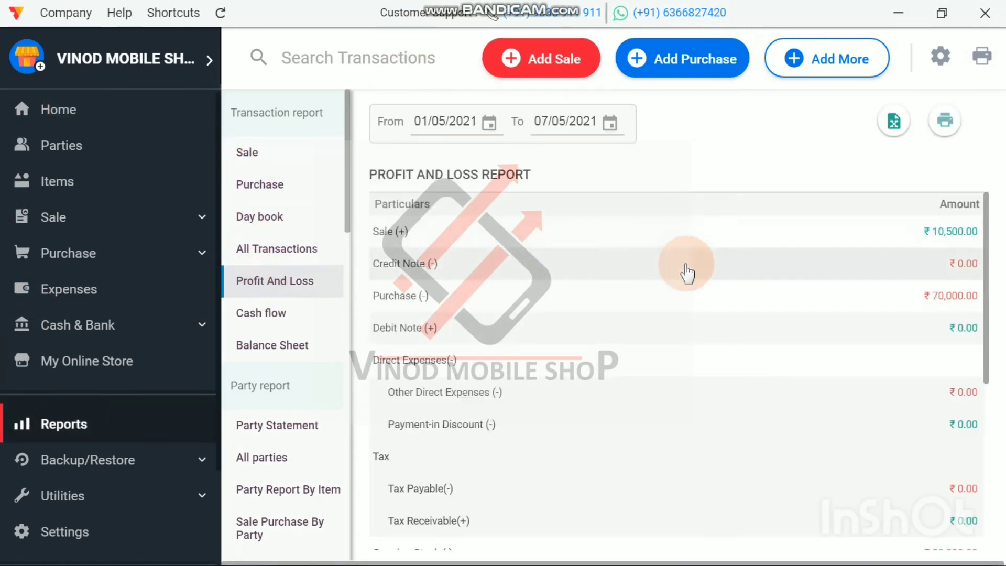
pyautogui.scroll(-5, 686, 275)
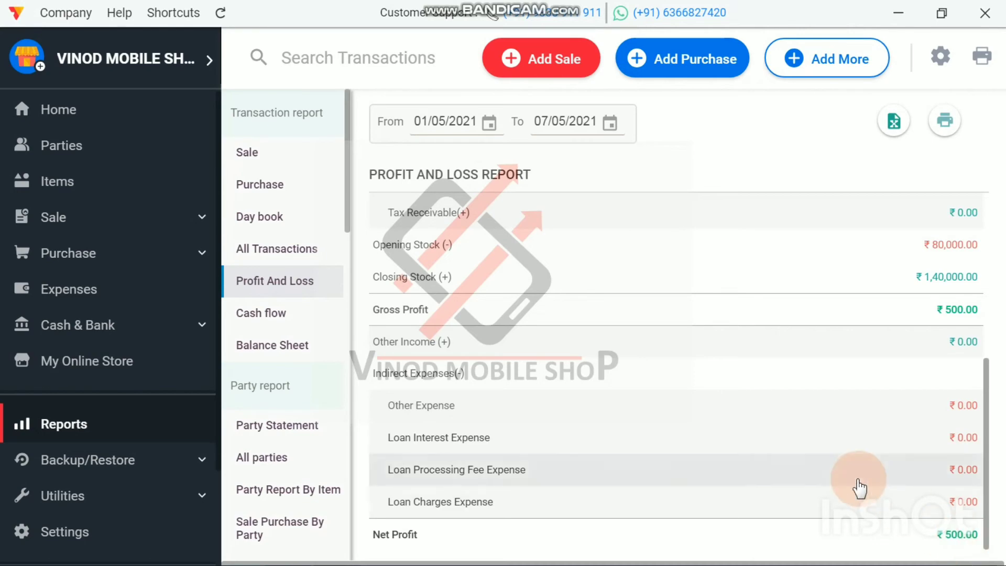
pyautogui.scroll(5, 855, 483)
pyautogui.scroll(-5, 516, 330)
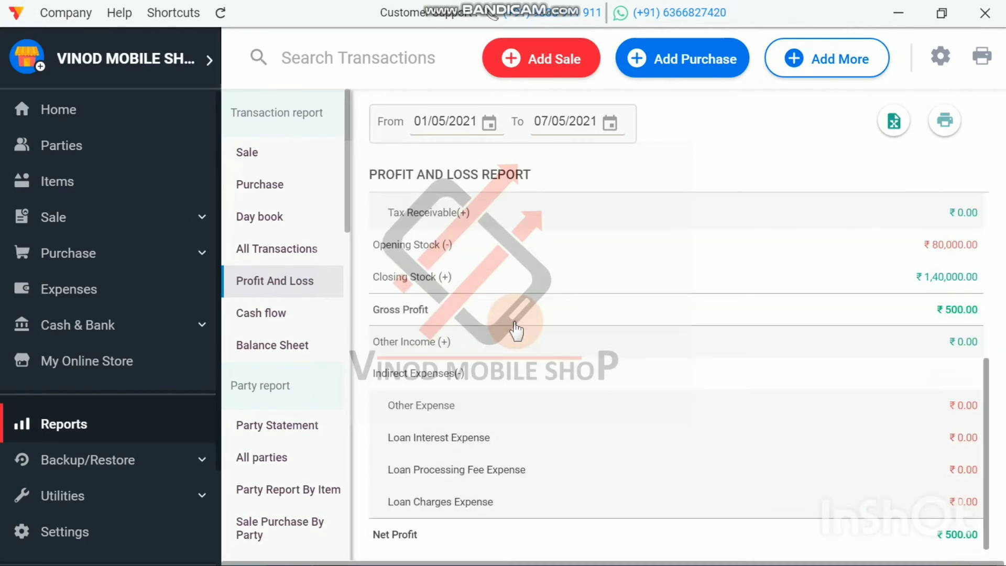
pyautogui.scroll(5, 516, 330)
pyautogui.click(54, 115)
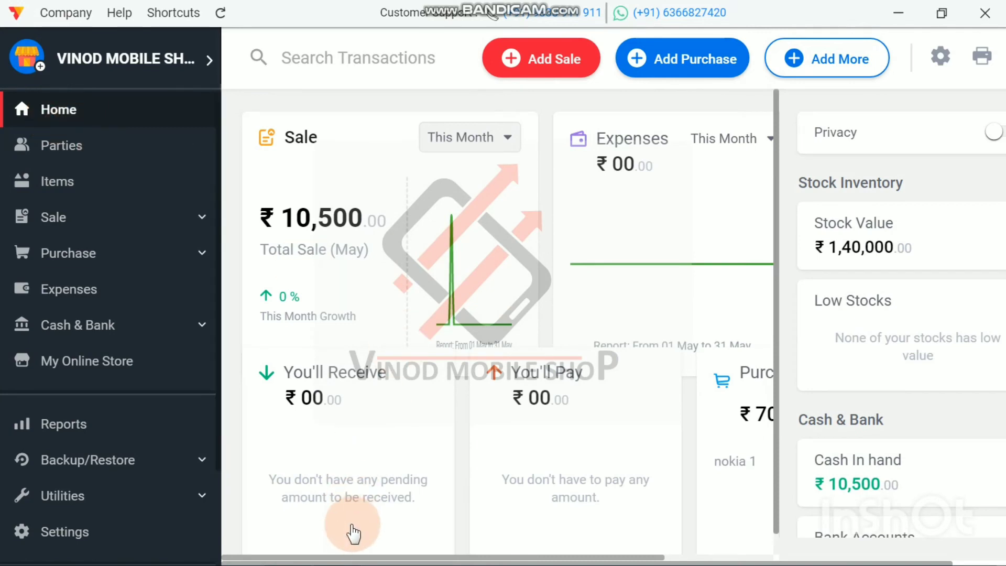
# Step: Start a new expense entry from the dashboard and choose Petrol as its expense category
pyautogui.moveTo(353, 558); pyautogui.dragTo(332, 550)
pyautogui.moveTo(514, 274)
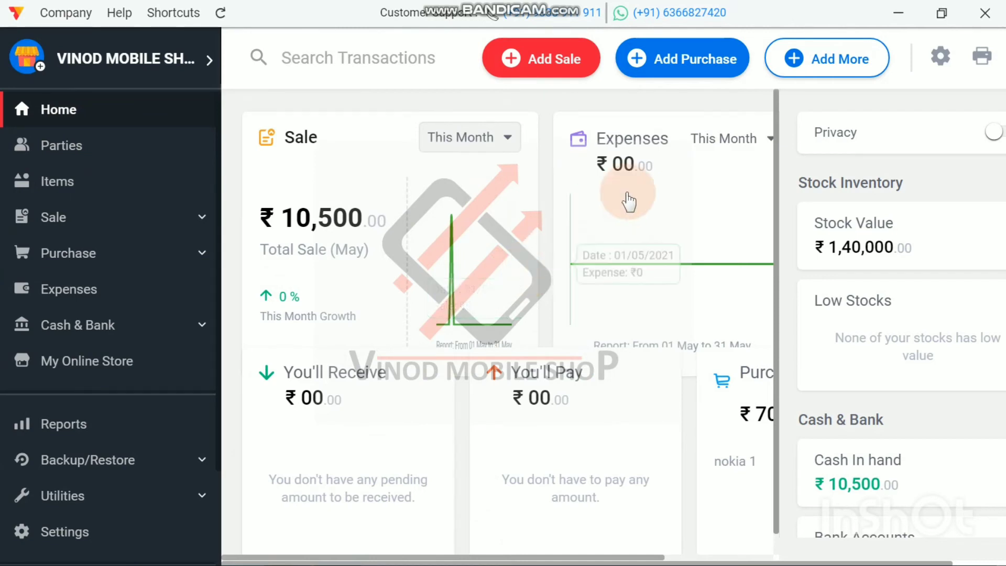
pyautogui.click(832, 66)
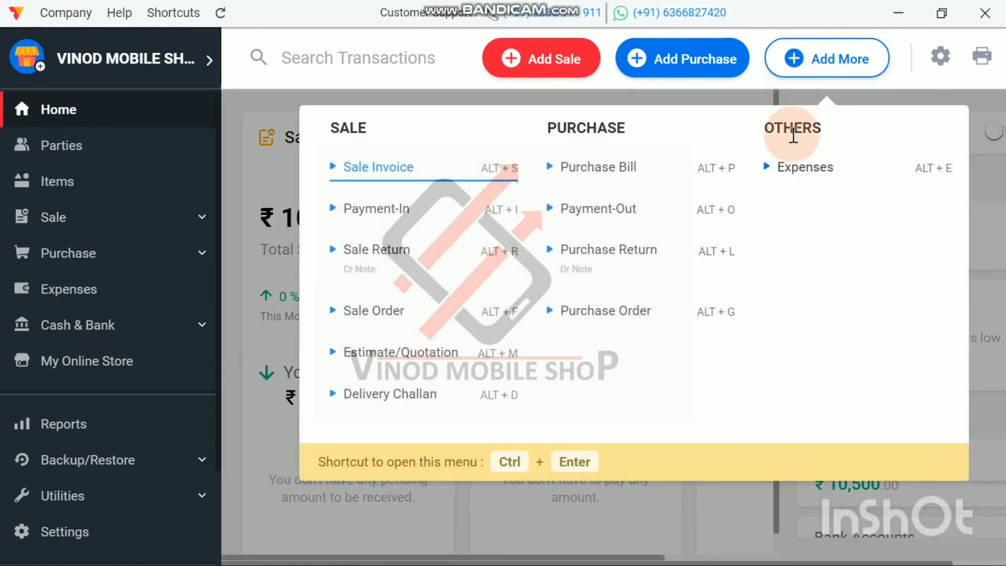
pyautogui.click(800, 176)
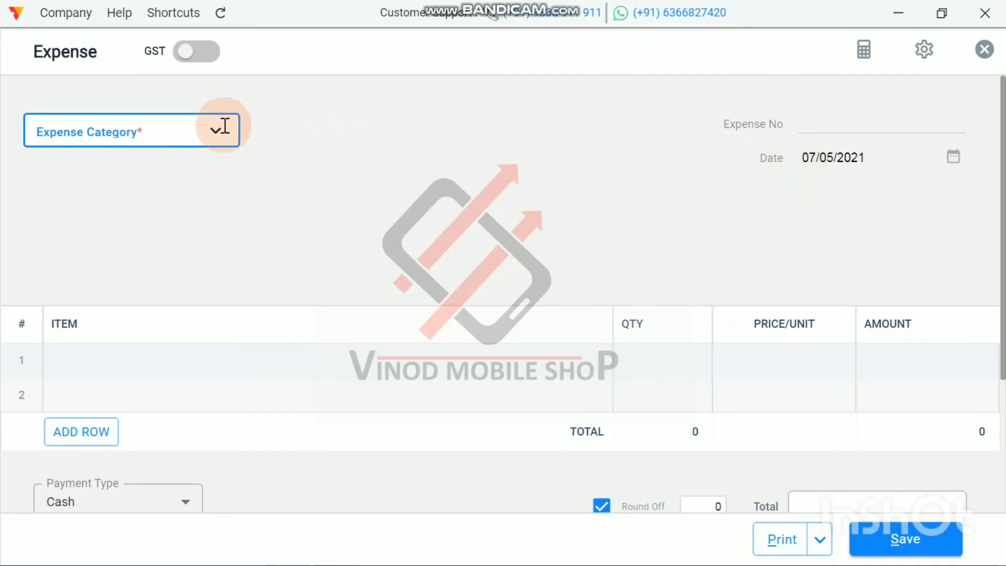
pyautogui.click(161, 126)
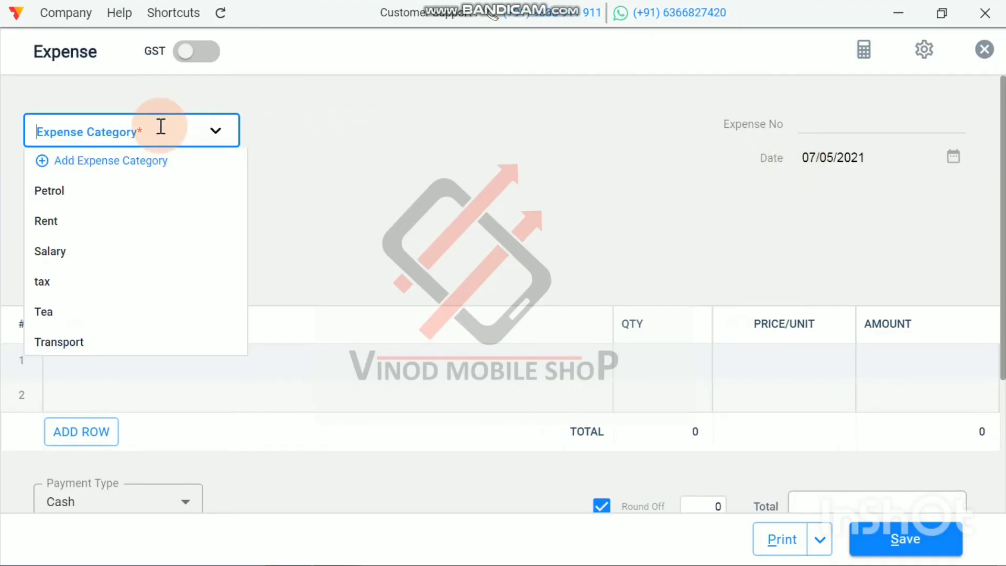
pyautogui.click(95, 193)
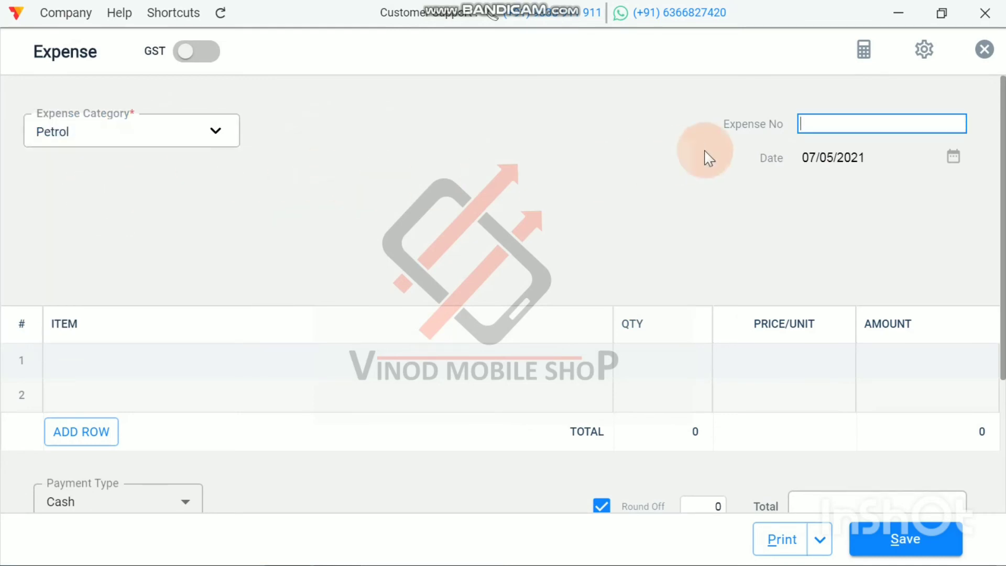
# Step: Add a PETROL item with an amount of 500 to the first row of the expense, and save it
pyautogui.click(111, 359)
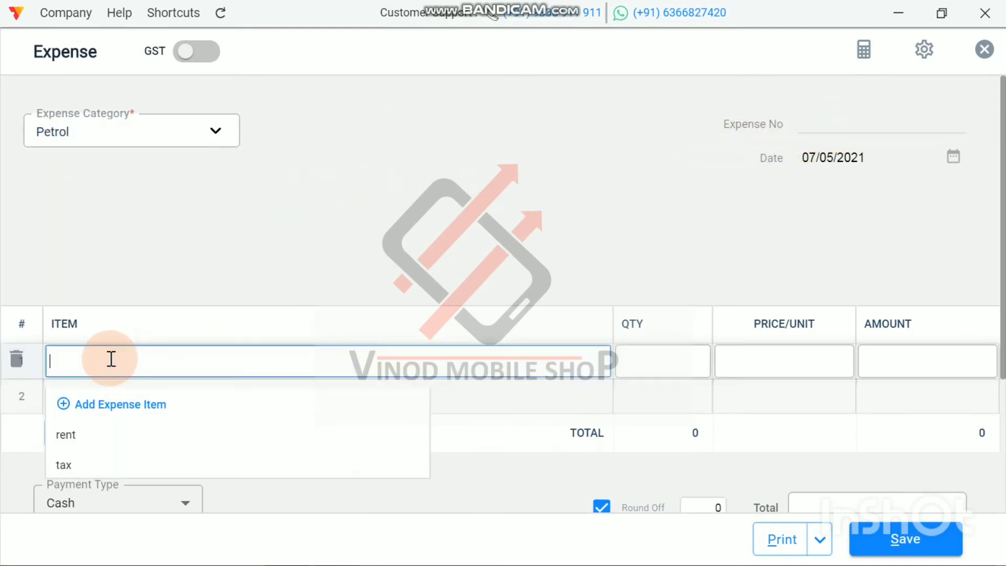
pyautogui.write('PETR')
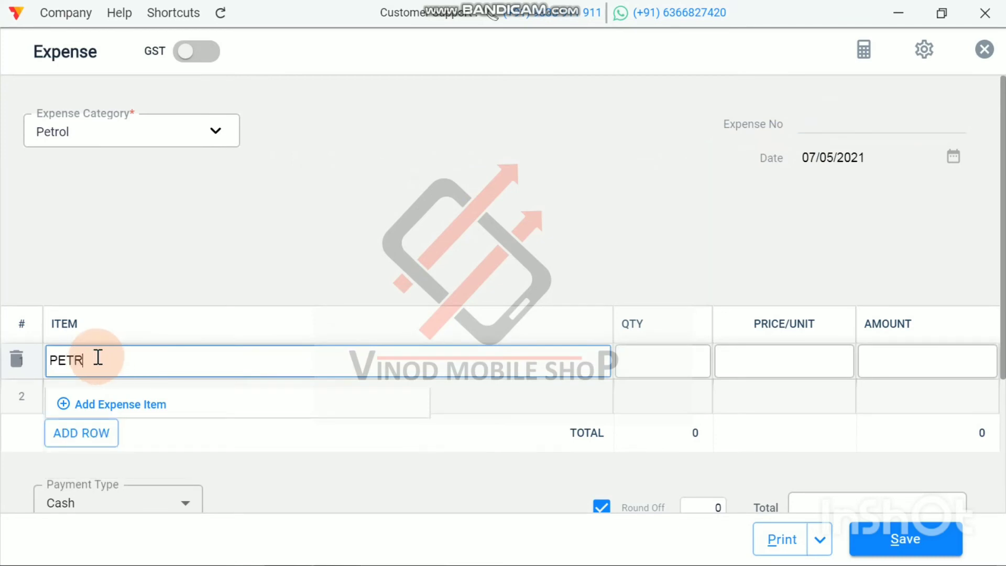
pyautogui.write('OL')
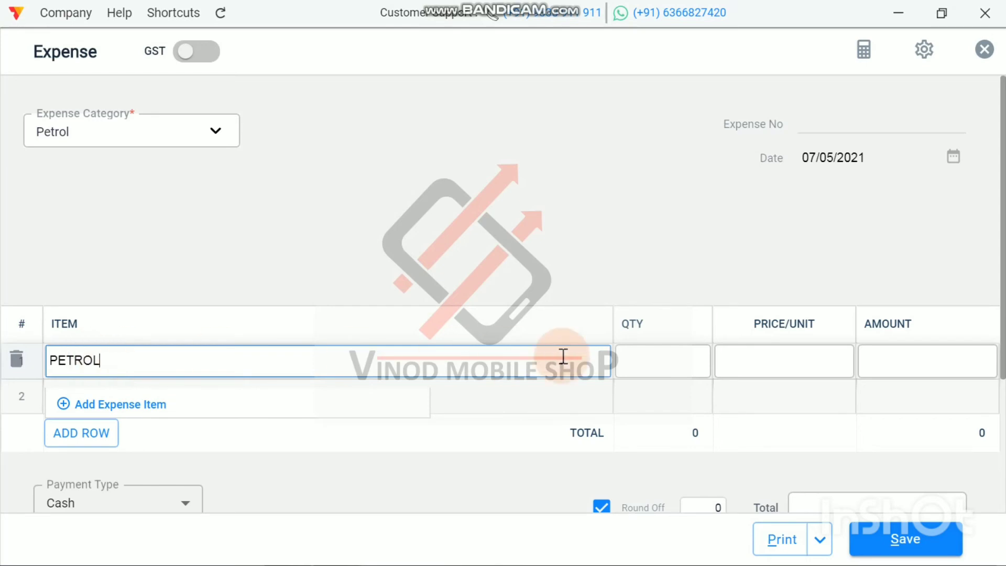
pyautogui.click(916, 362)
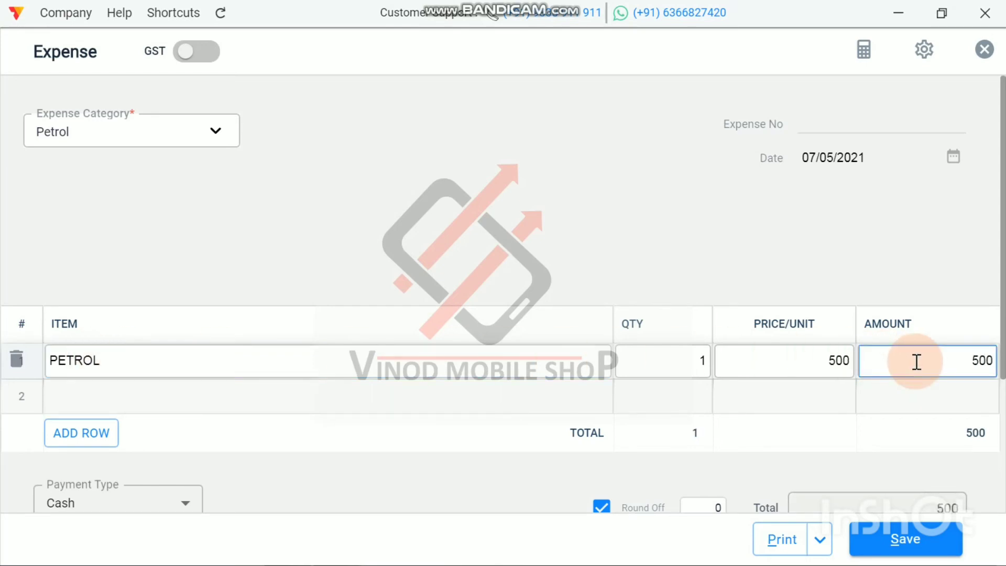
pyautogui.scroll(-4, 917, 361)
pyautogui.click(913, 539)
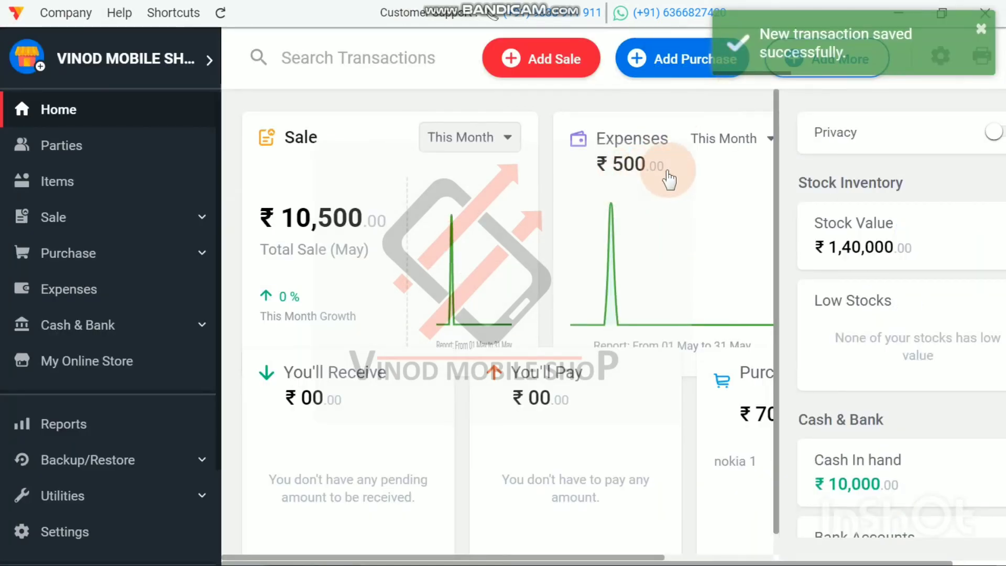
# Step: Review the direct expenses, gross profit and net profit in the Profit And Loss report, and return to the Home dashboard
pyautogui.click(55, 432)
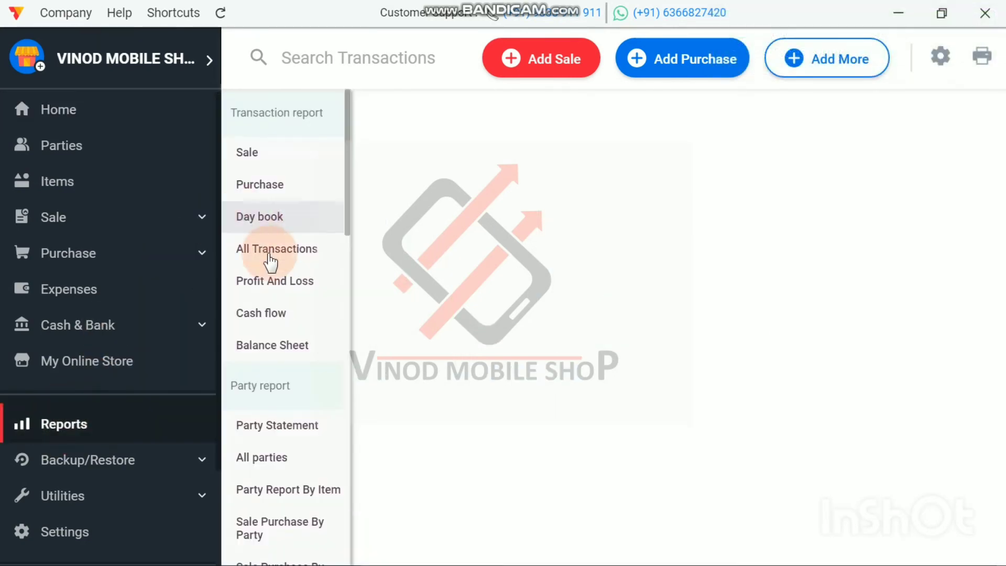
pyautogui.click(271, 282)
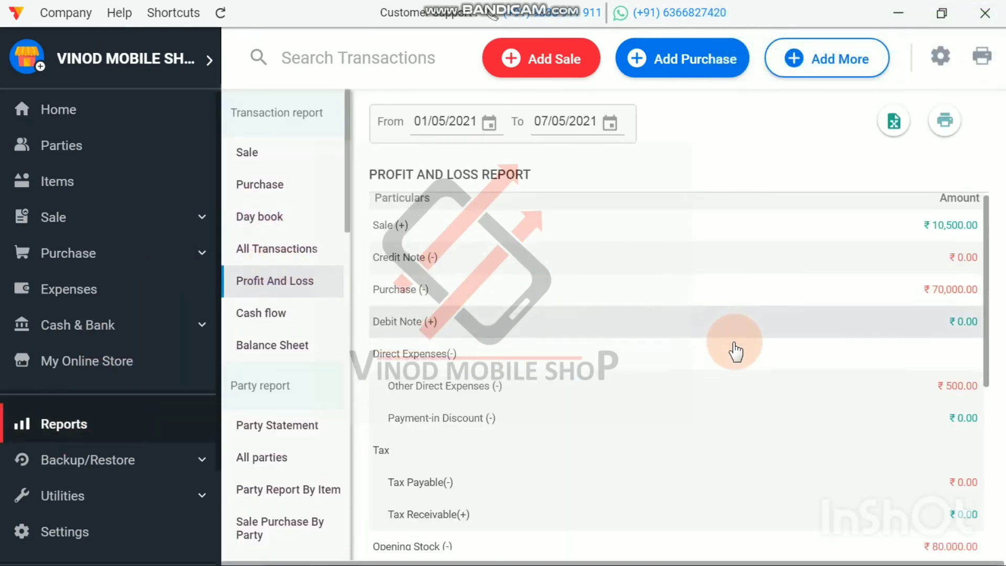
pyautogui.scroll(-5, 733, 346)
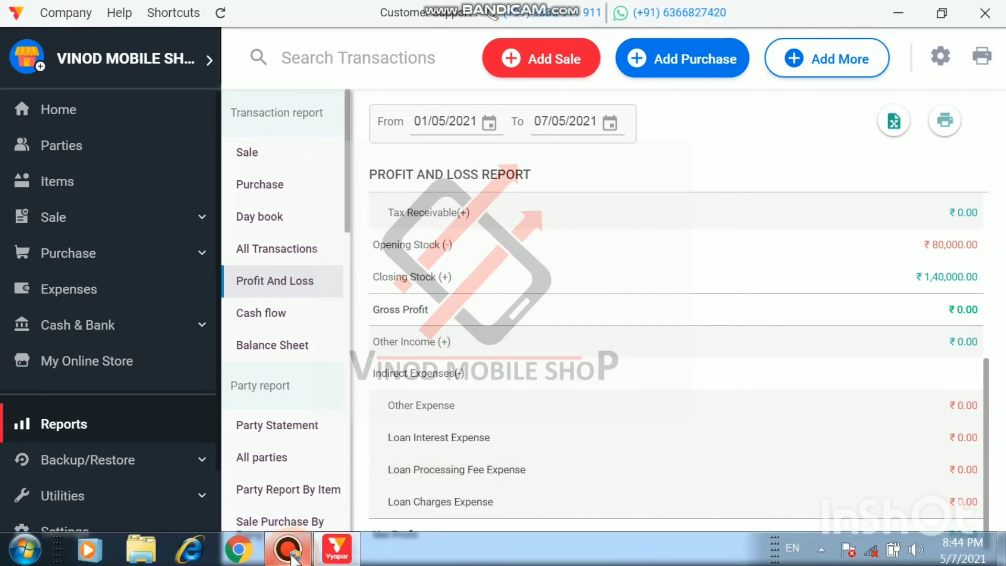
pyautogui.click(292, 559)
pyautogui.click(925, 16)
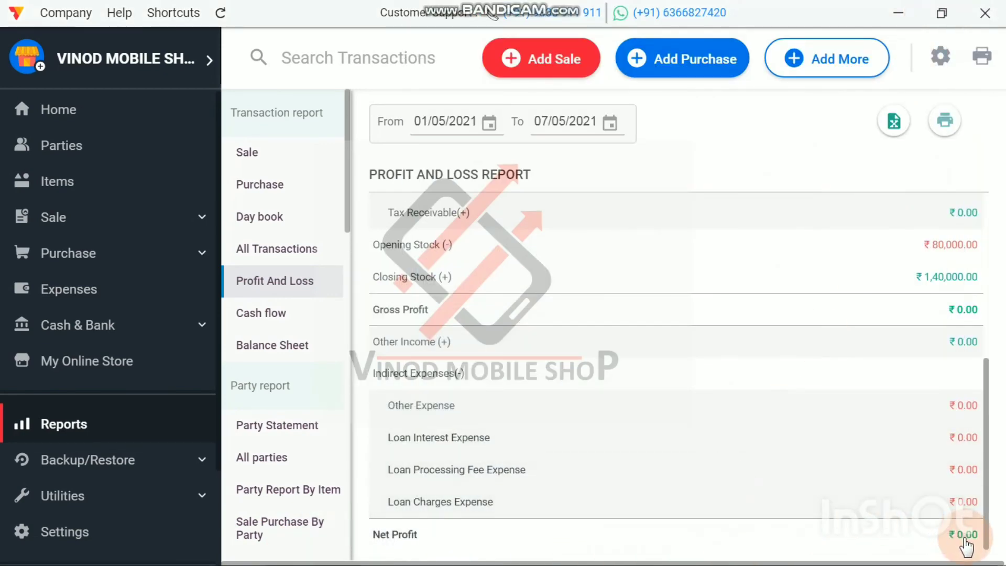
pyautogui.scroll(5, 723, 544)
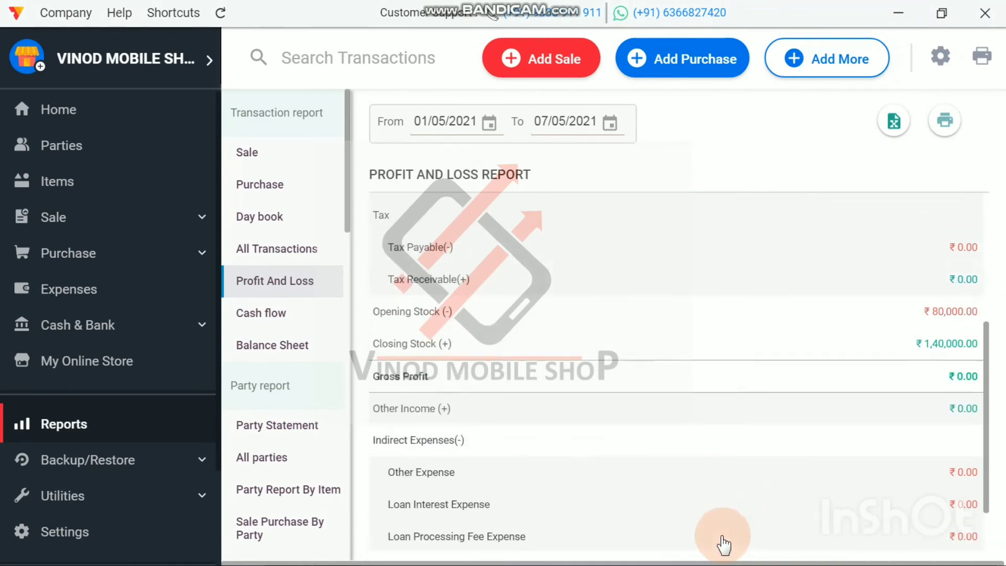
pyautogui.scroll(-6, 724, 545)
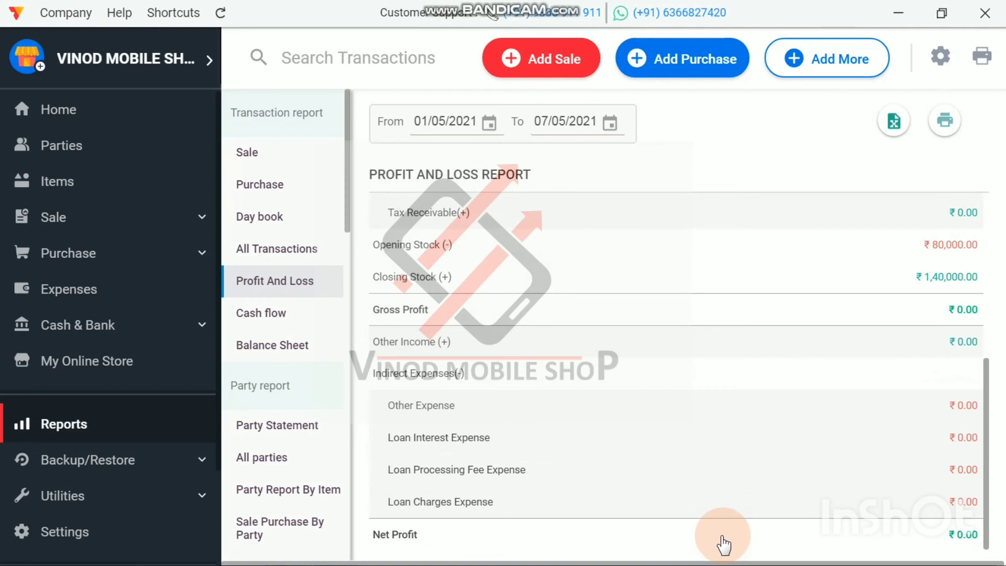
pyautogui.scroll(5, 720, 543)
pyautogui.scroll(-5, 723, 542)
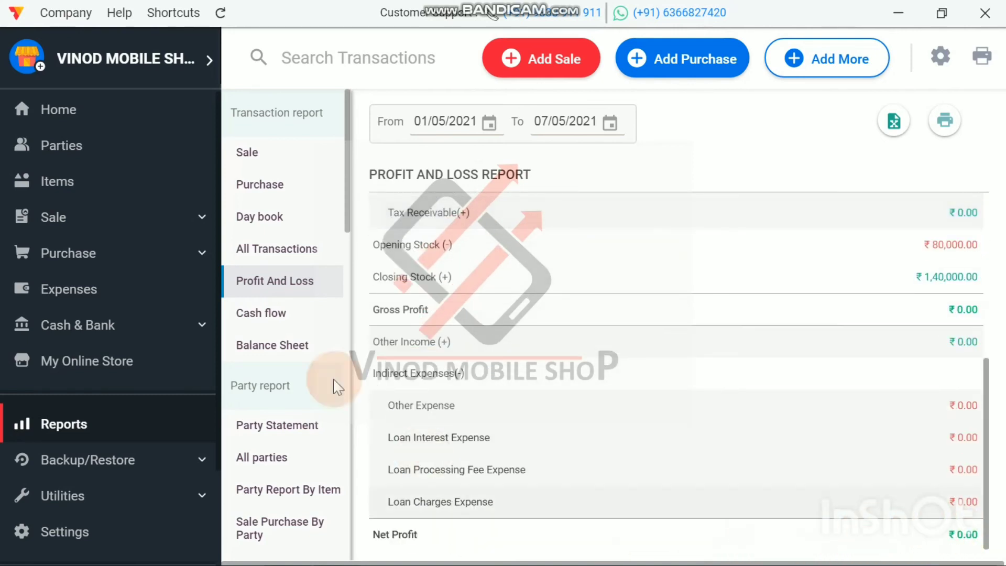
pyautogui.click(84, 113)
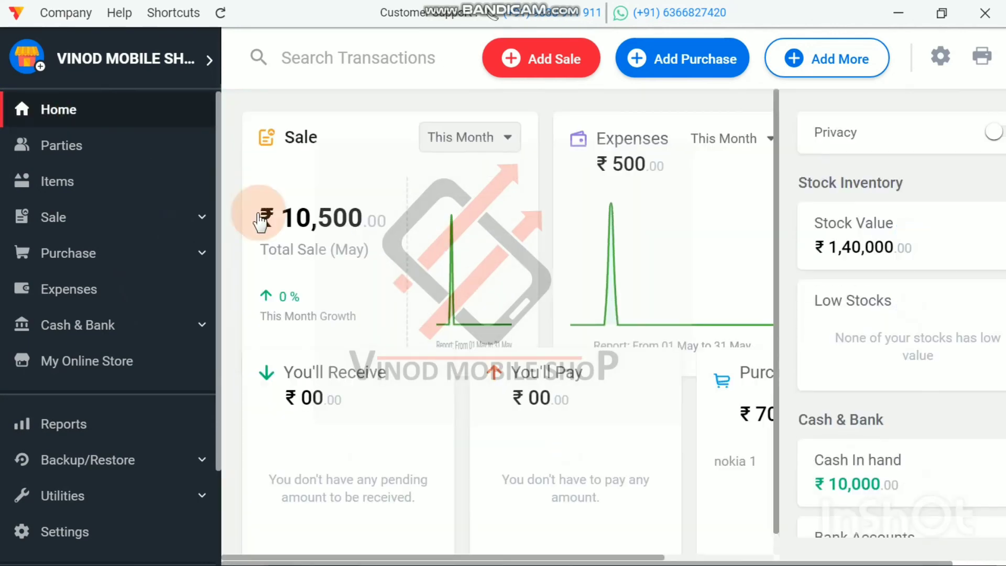
# Step: Start a new sale invoice on credit for the existing customer listed just above Sonara Trader
pyautogui.click(551, 61)
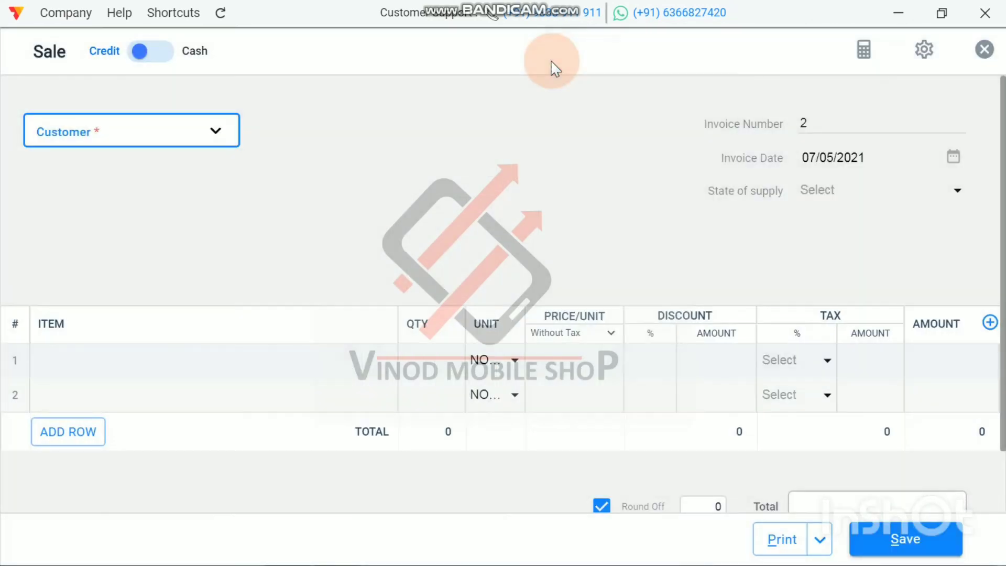
pyautogui.click(108, 131)
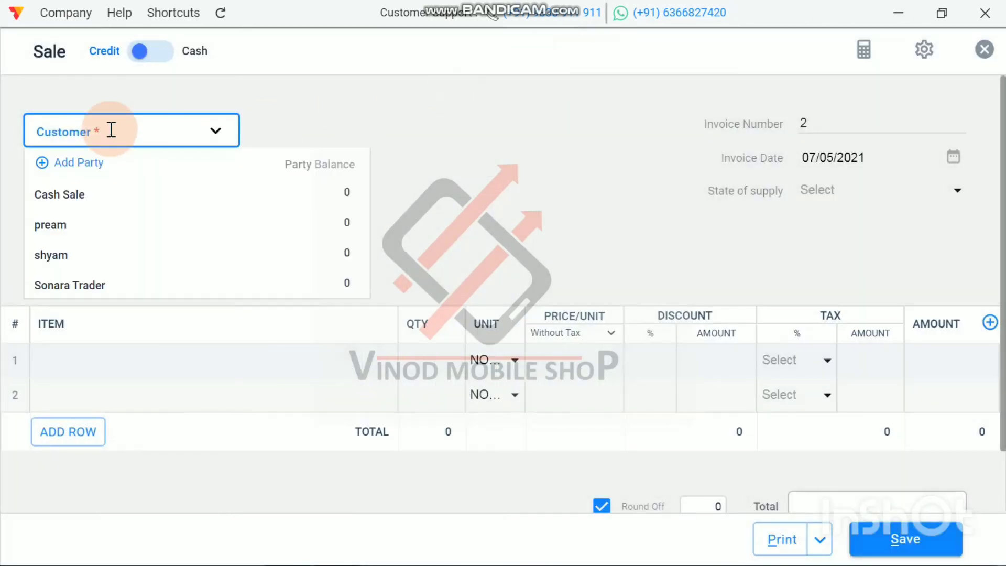
pyautogui.click(96, 201)
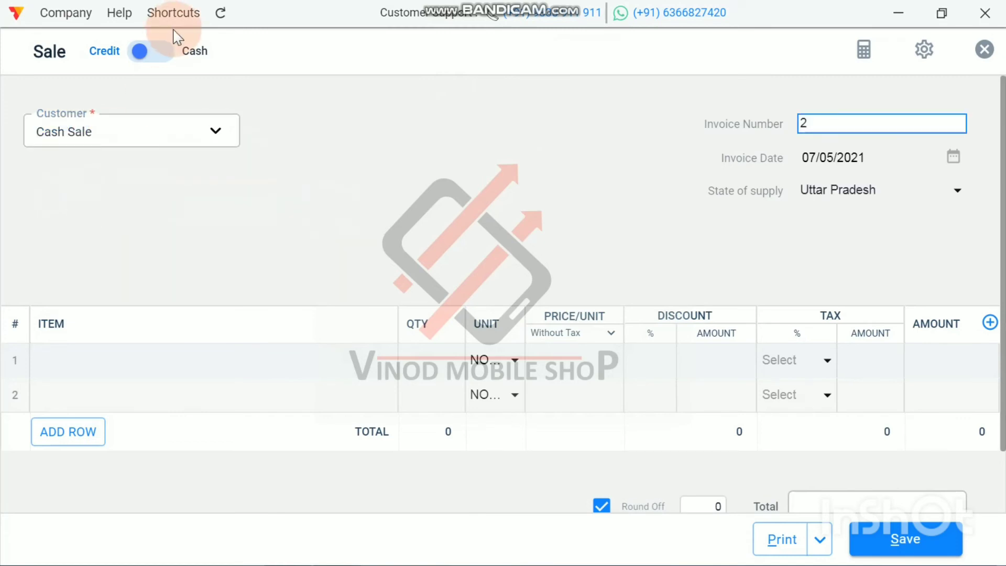
pyautogui.click(162, 54)
pyautogui.click(350, 113)
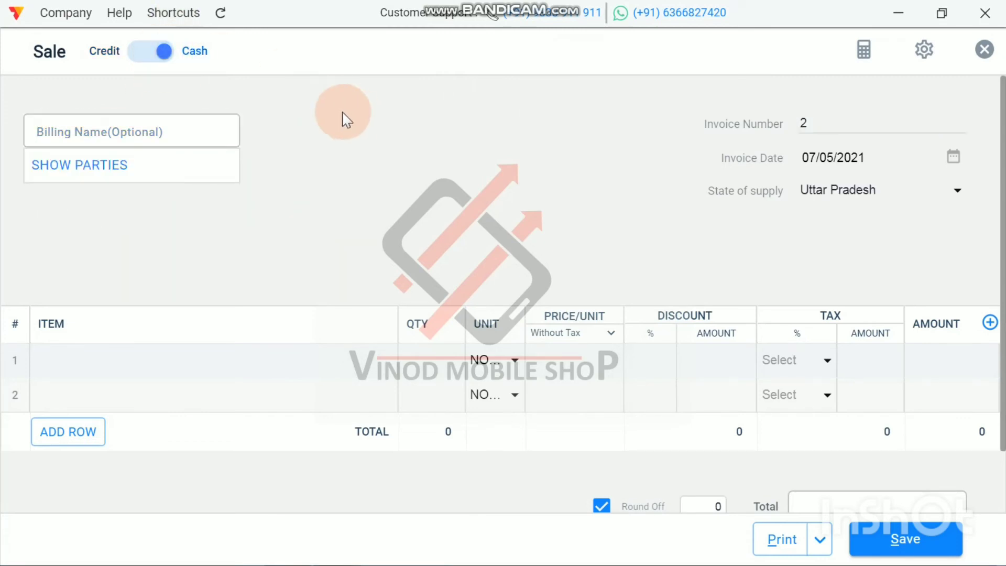
pyautogui.click(146, 55)
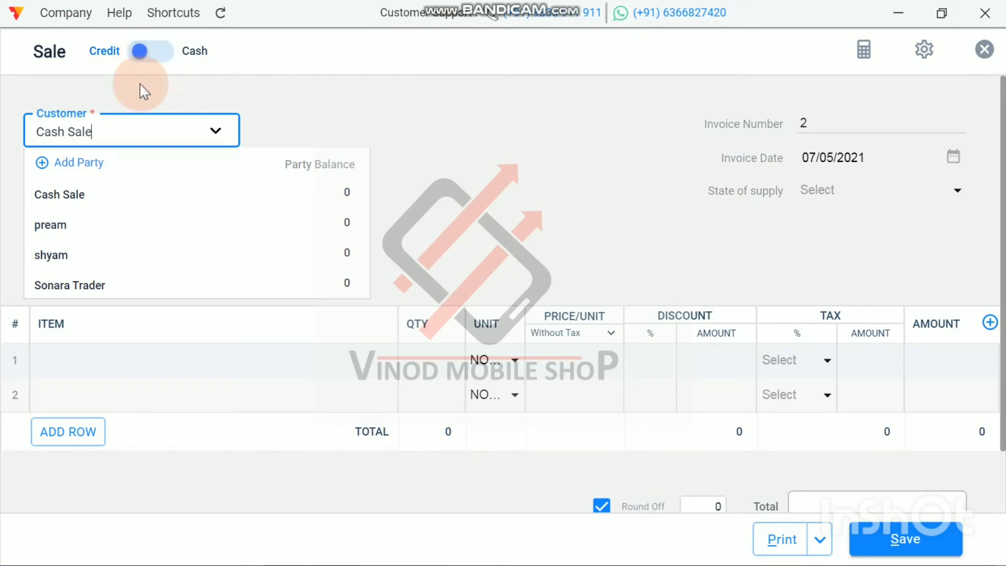
pyautogui.click(85, 259)
pyautogui.click(360, 187)
# Step: Add one VIVO Y11 at 16000 to the first row of the sale invoice
pyautogui.scroll(-2, 360, 187)
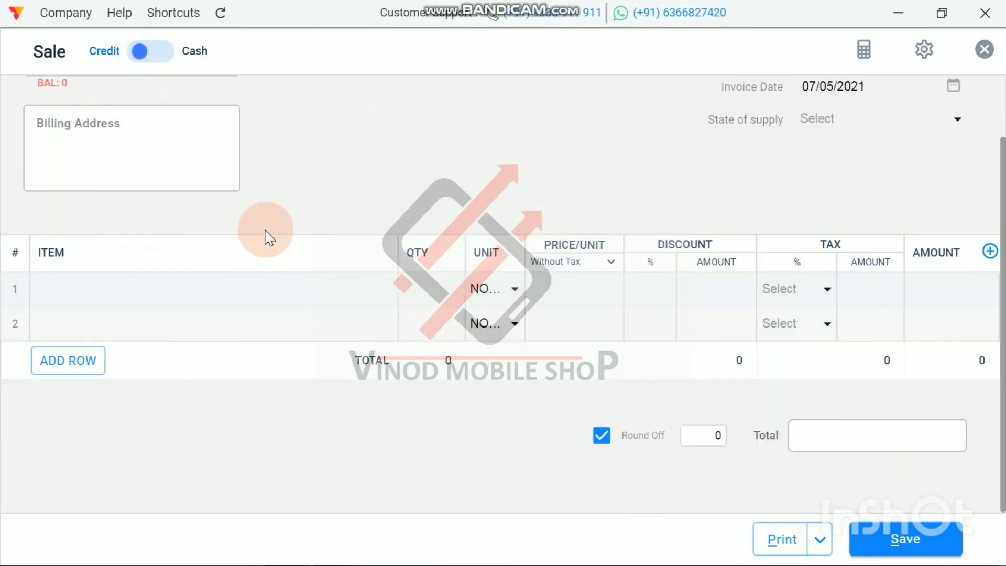
pyautogui.click(77, 292)
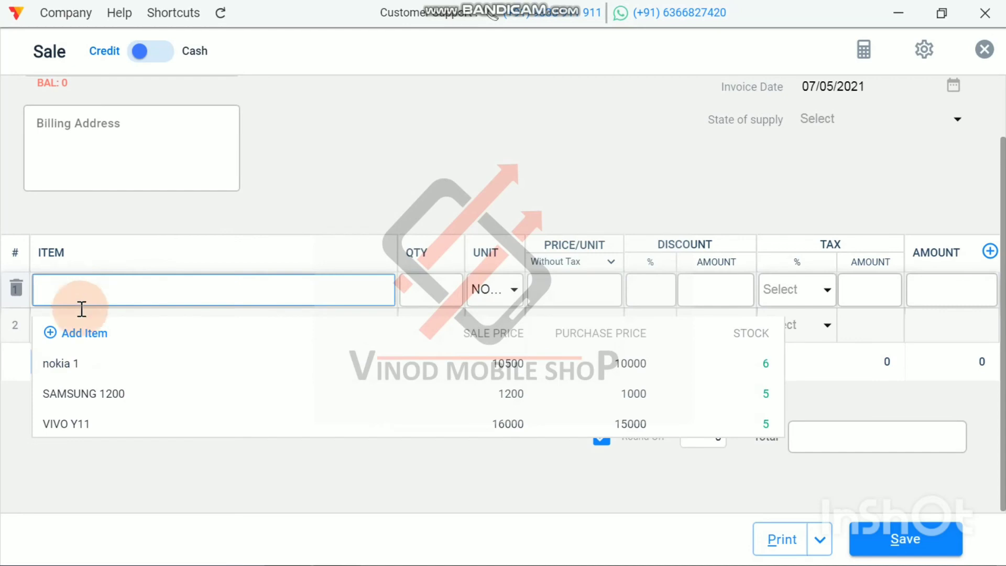
pyautogui.click(89, 422)
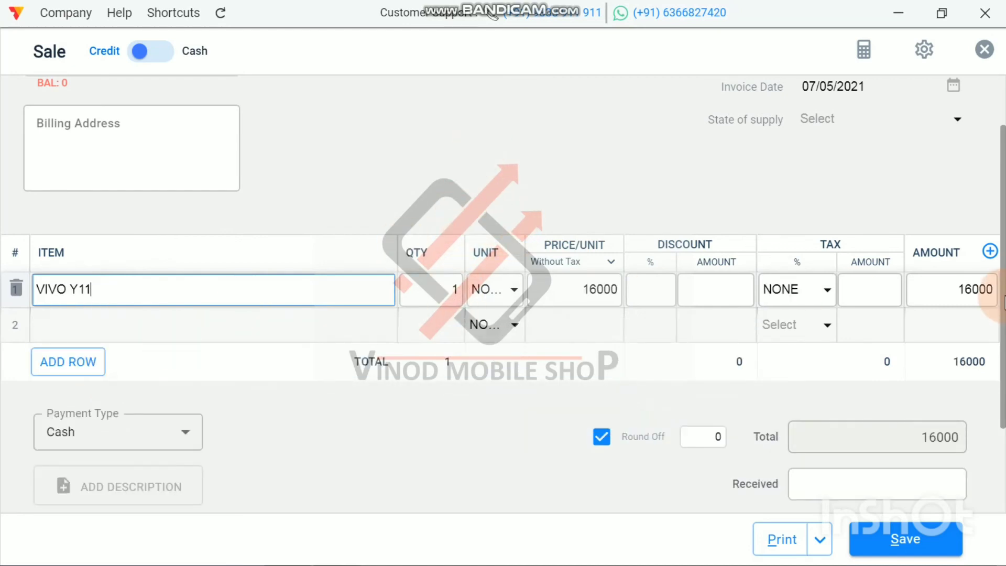
# Step: Enter 10000 as the received amount with pnb as the payment type, and save the sale
pyautogui.scroll(-3, 529, 236)
pyautogui.click(873, 365)
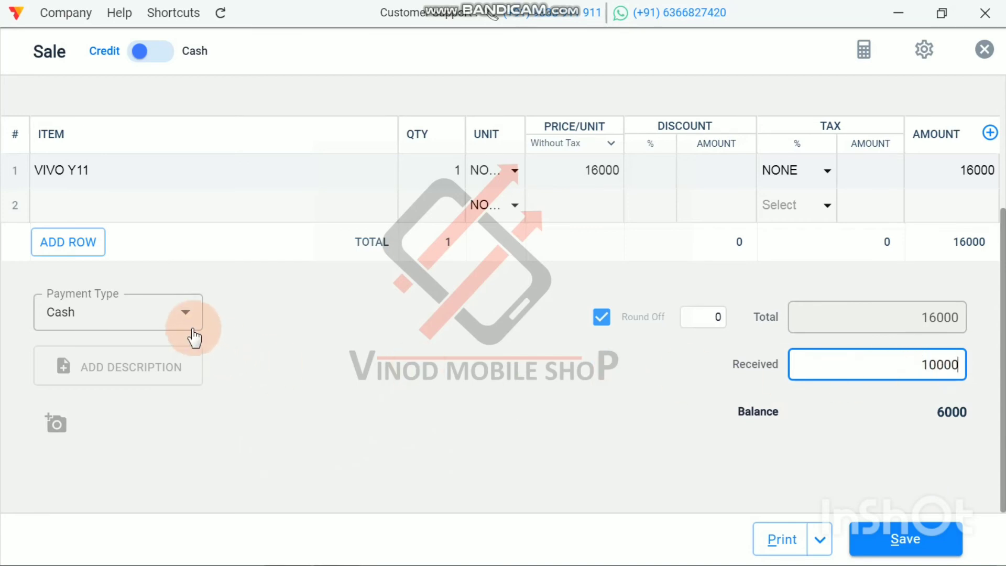
pyautogui.click(180, 315)
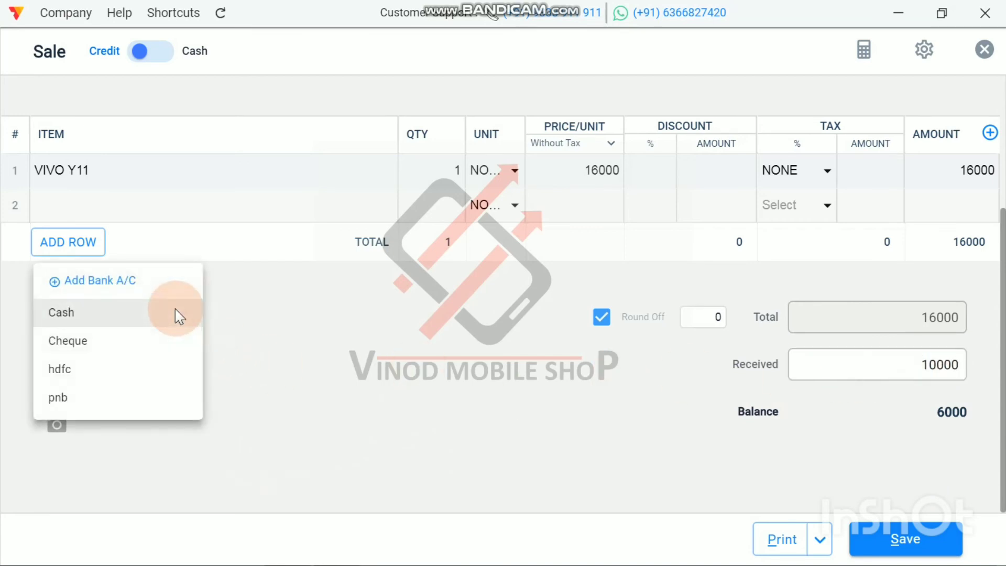
pyautogui.click(102, 404)
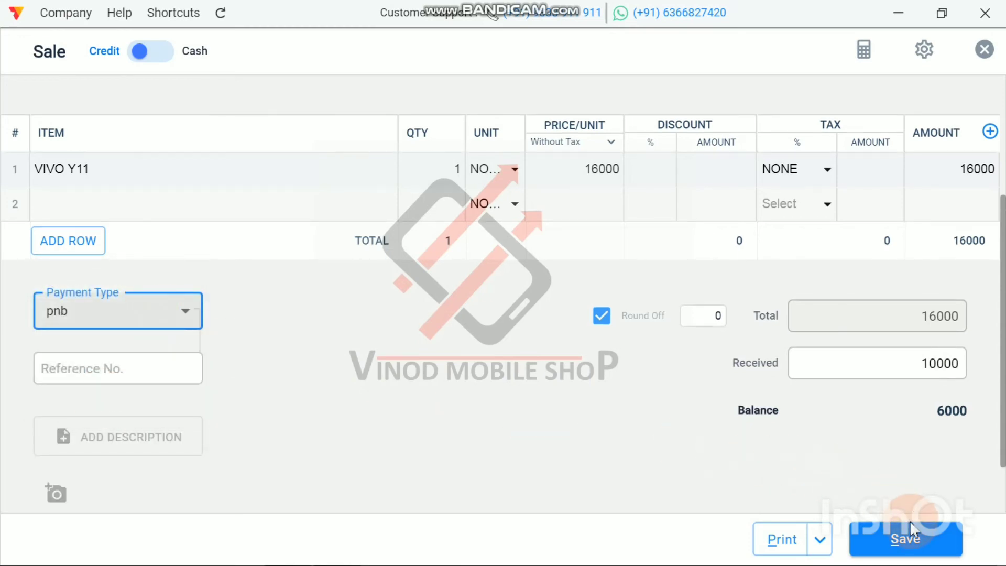
pyautogui.click(912, 547)
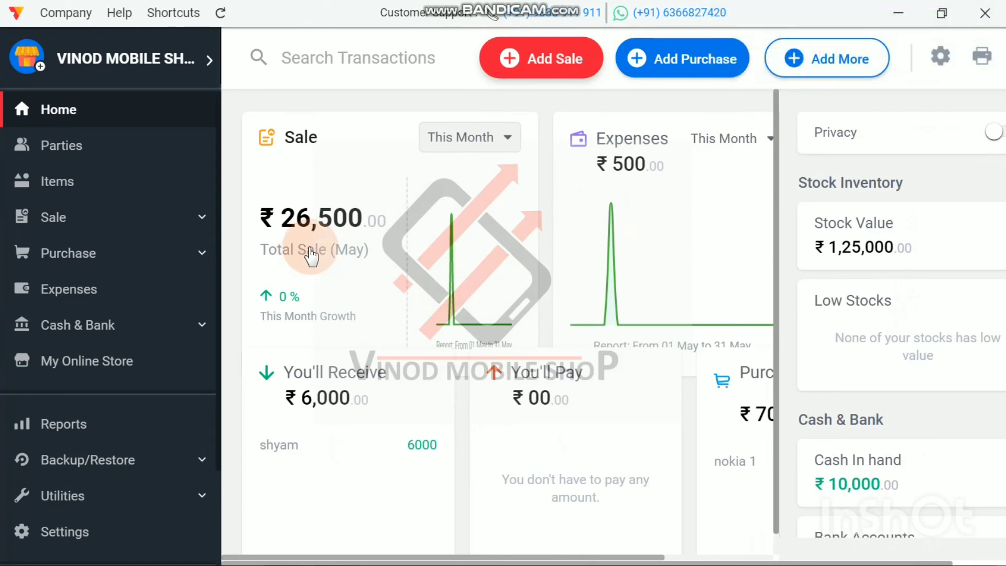
# Step: Check the cash and bank balances on the dashboard, and examine the gross and net profit in the Profit And Loss report
pyautogui.scroll(-5, 929, 344)
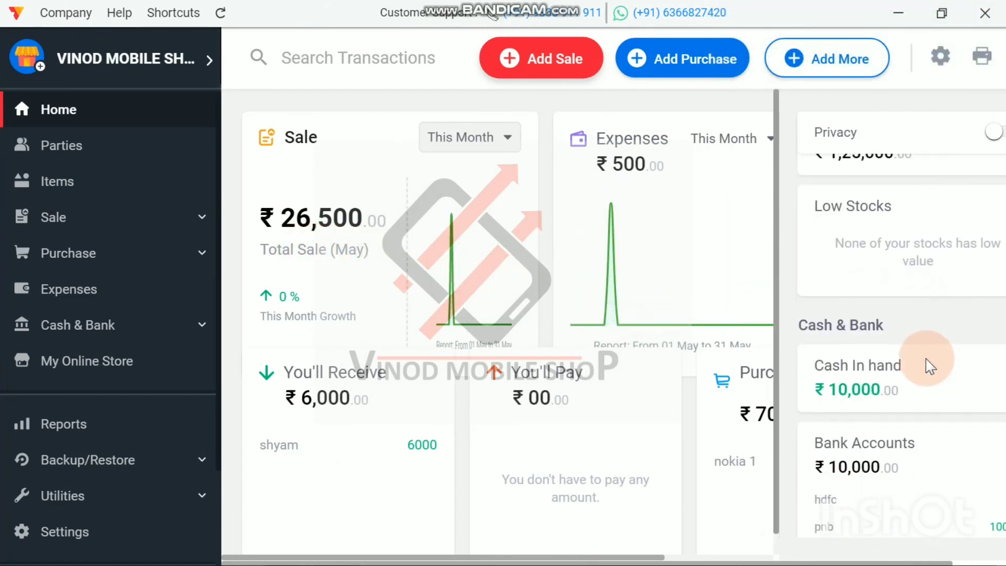
pyautogui.scroll(-2, 912, 303)
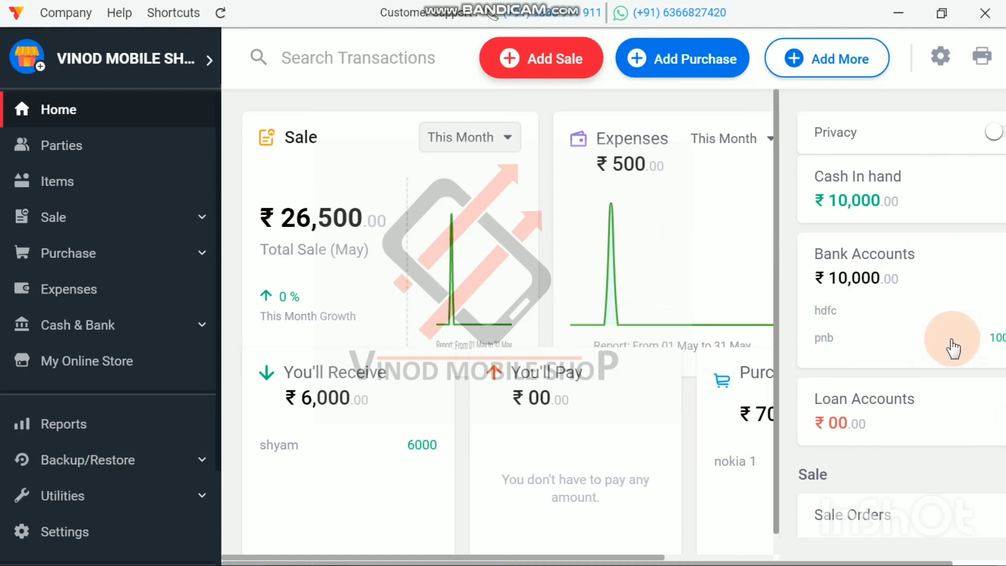
pyautogui.scroll(-6, 953, 345)
pyautogui.scroll(12, 953, 346)
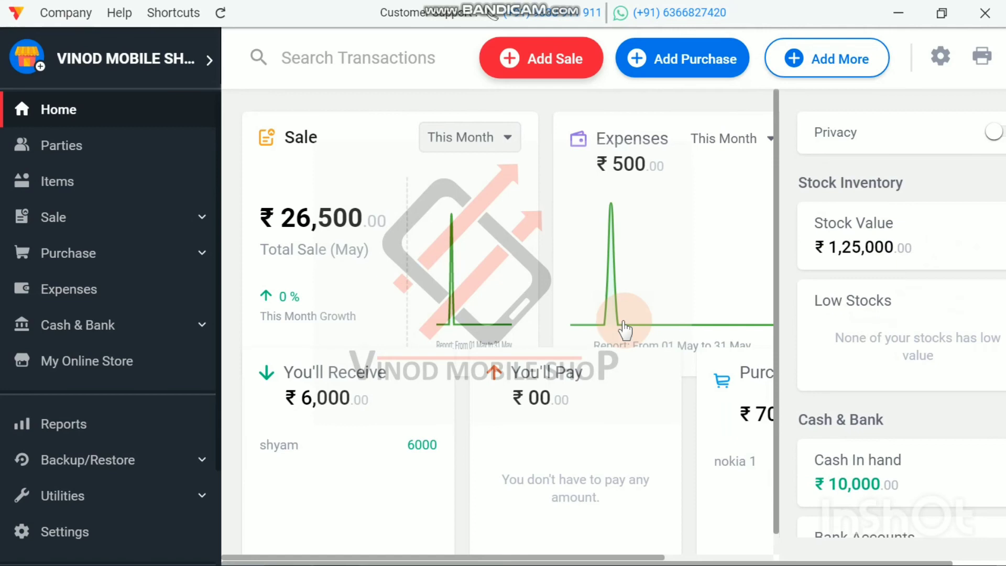
pyautogui.click(79, 425)
pyautogui.click(283, 275)
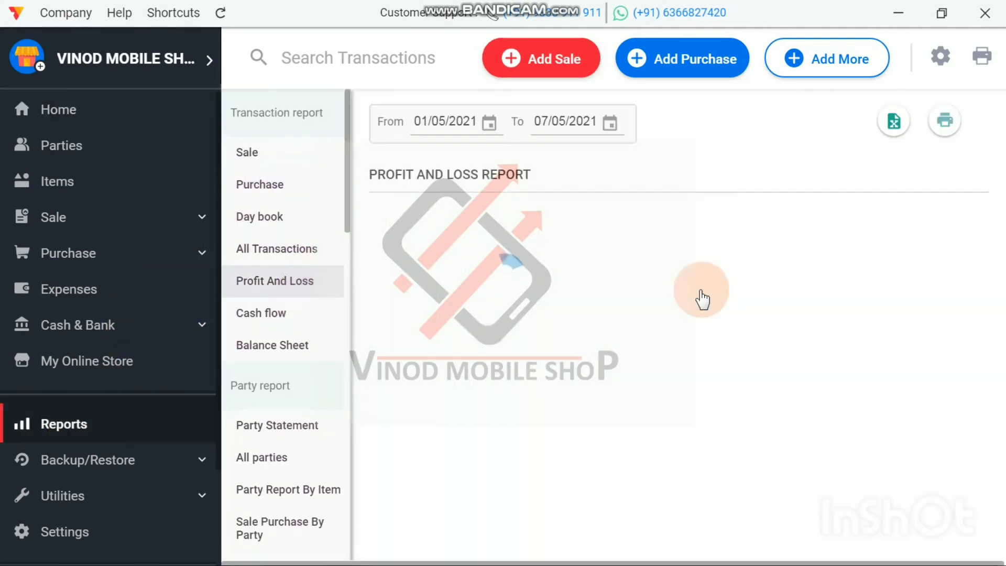
pyautogui.scroll(-2, 723, 322)
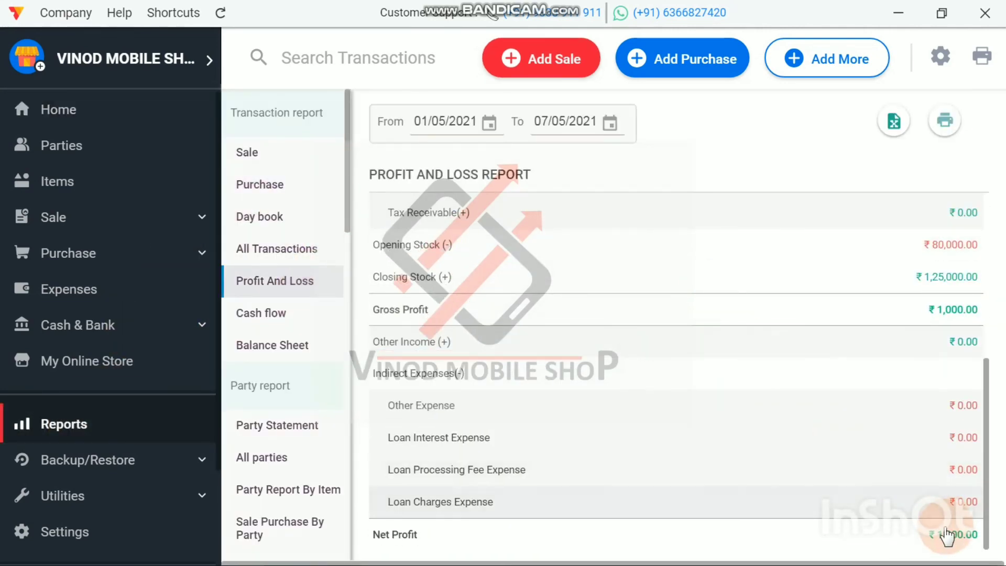
# Step: Review the Profit And Loss report and check the sale, expense, receivable and payable totals on the dashboard
pyautogui.scroll(5, 757, 389)
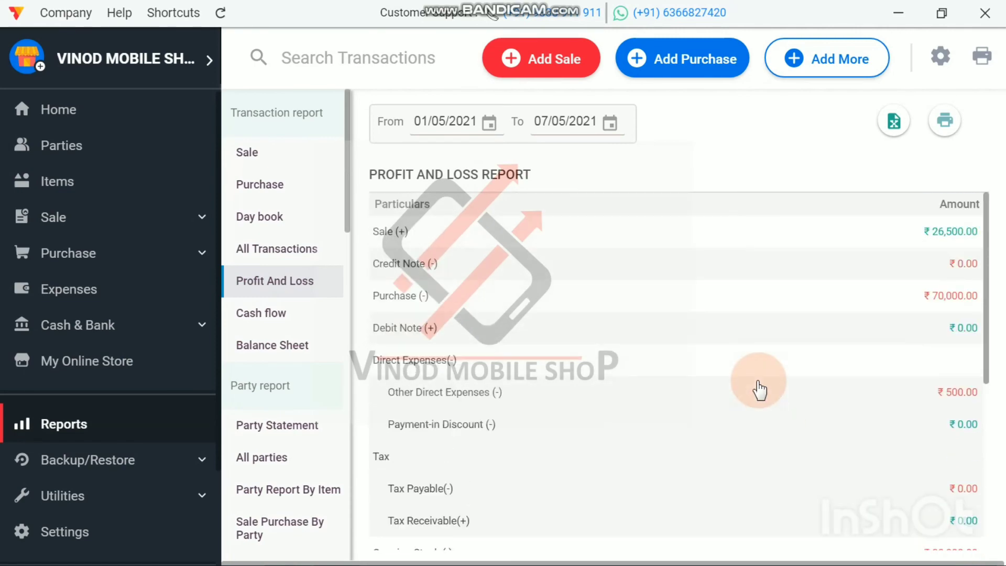
pyautogui.scroll(-5, 763, 398)
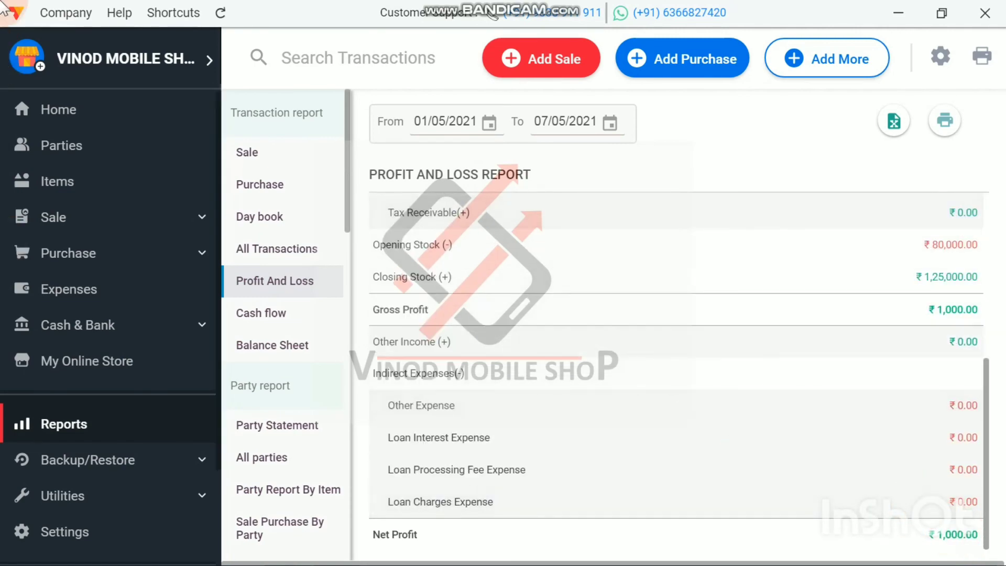
pyautogui.scroll(5, 674, 369)
pyautogui.click(61, 111)
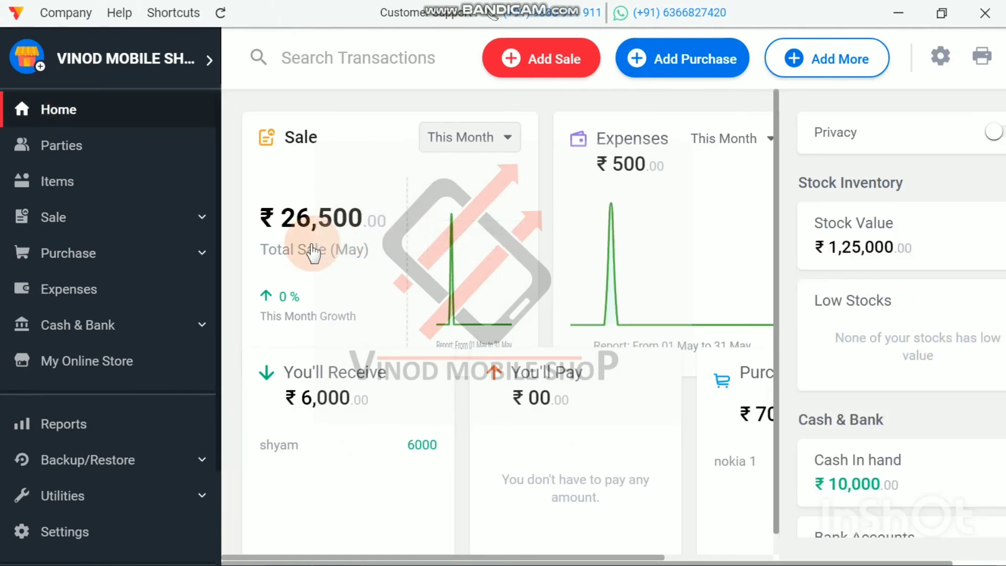
pyautogui.moveTo(647, 230)
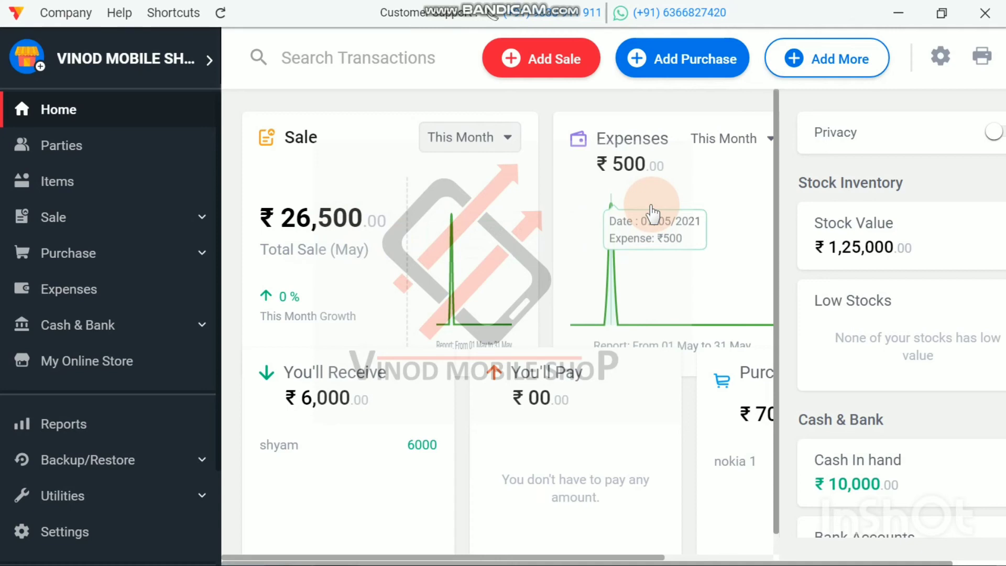
pyautogui.scroll(-1, 652, 212)
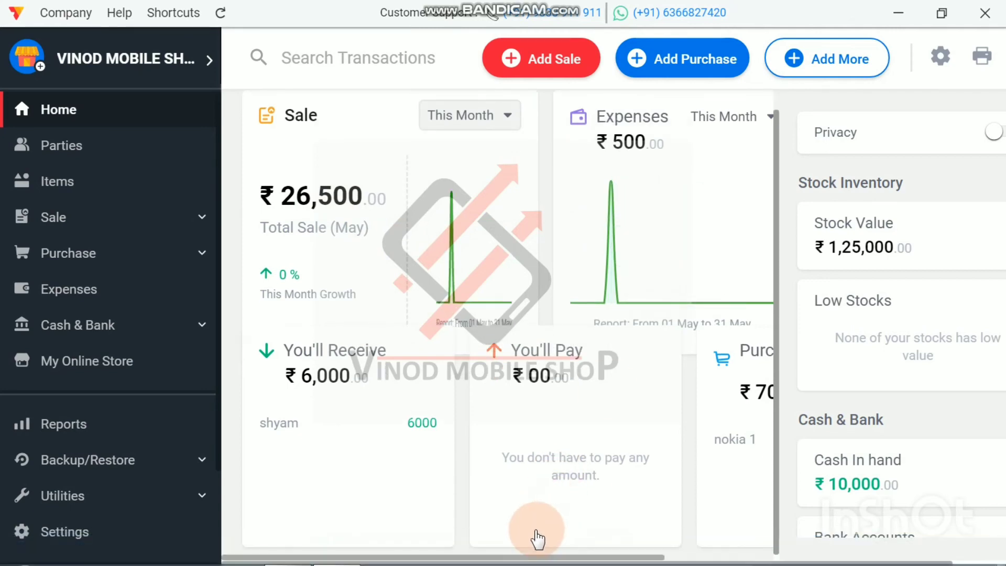
pyautogui.moveTo(534, 556); pyautogui.dragTo(471, 557)
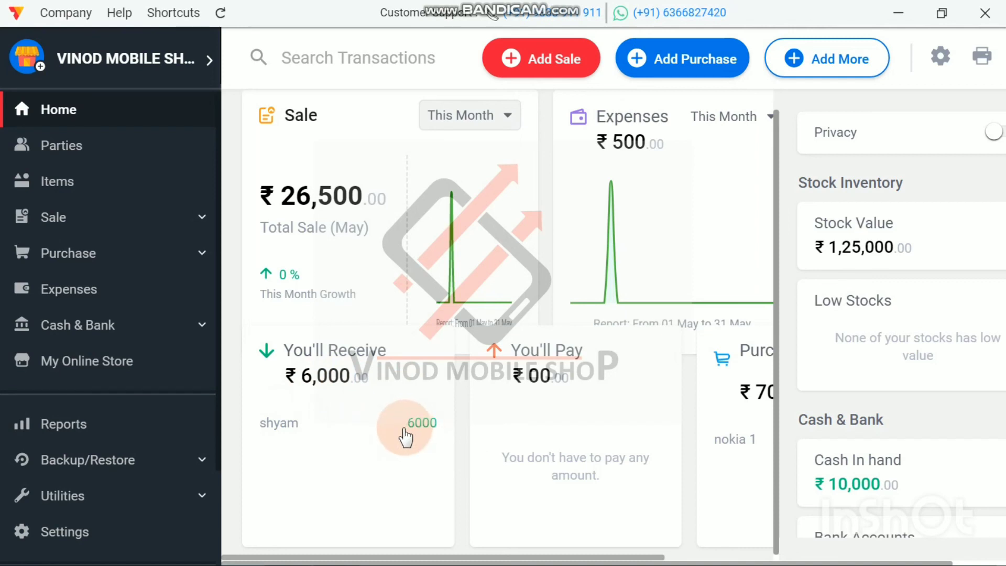
pyautogui.scroll(1, 405, 436)
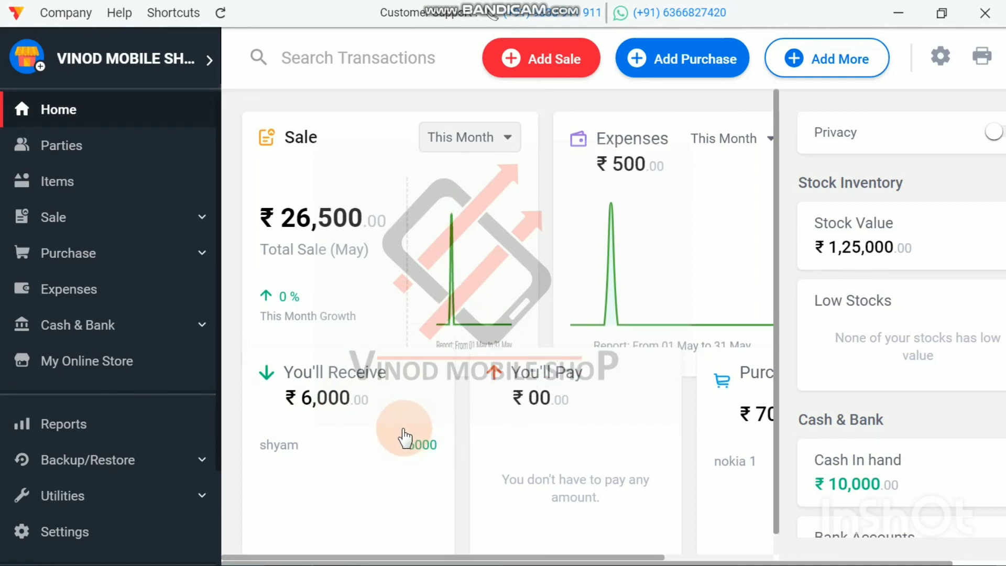
pyautogui.click(702, 63)
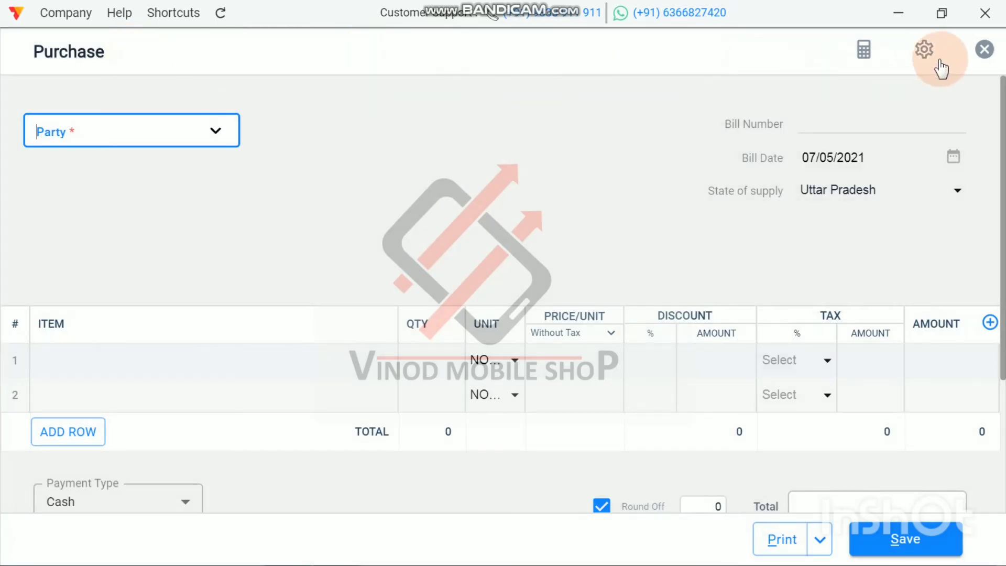
pyautogui.click(984, 49)
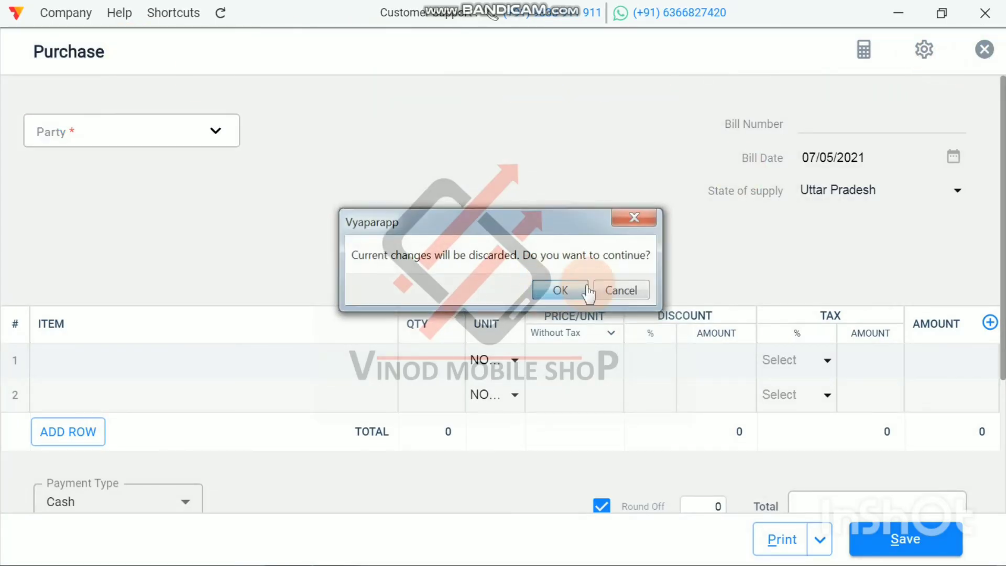
pyautogui.click(588, 291)
# Step: Examine the cash in hand, bank account, loan and open order summaries on the dashboard
pyautogui.scroll(-5, 885, 408)
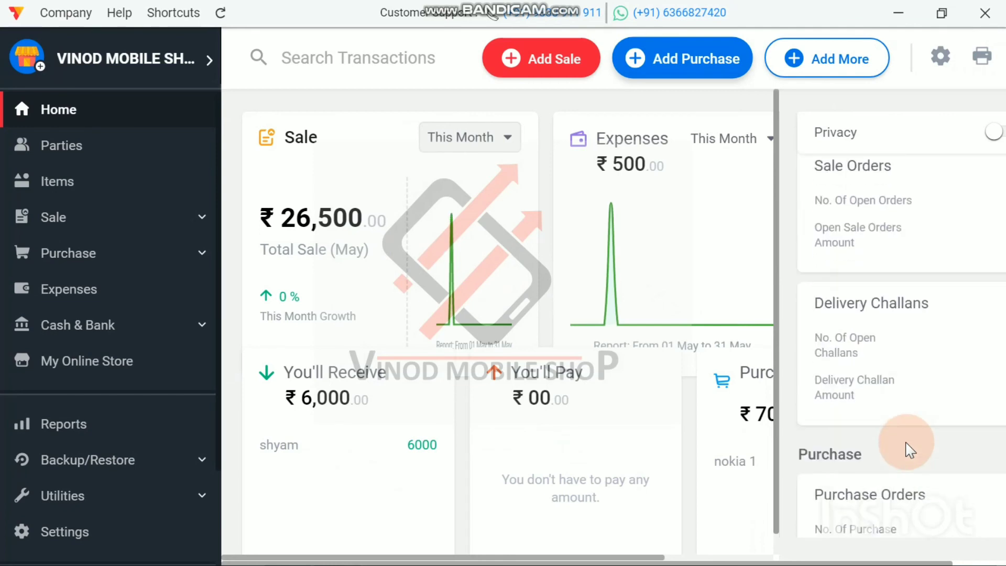
pyautogui.scroll(-3, 910, 449)
pyautogui.scroll(10, 909, 451)
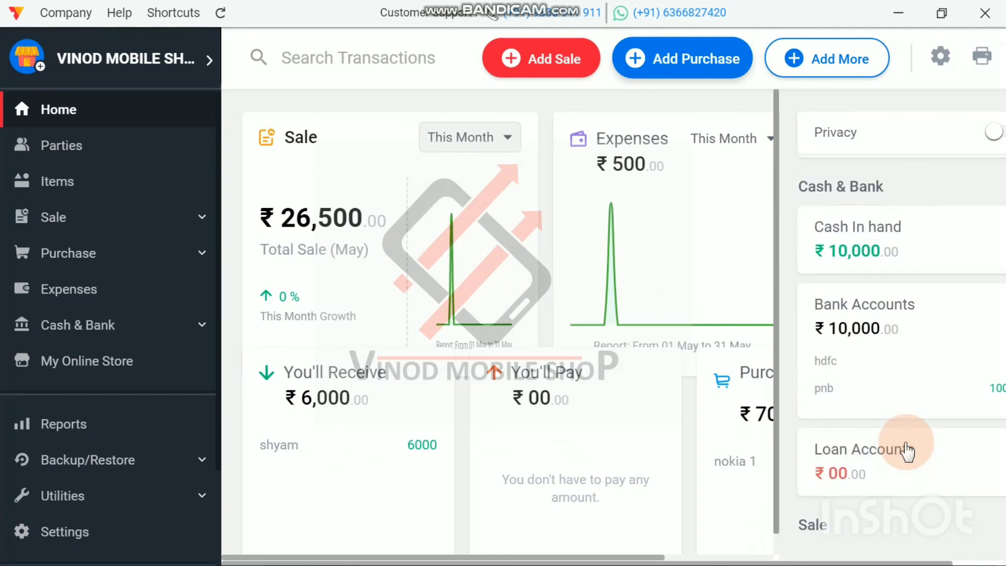
pyautogui.scroll(2, 892, 397)
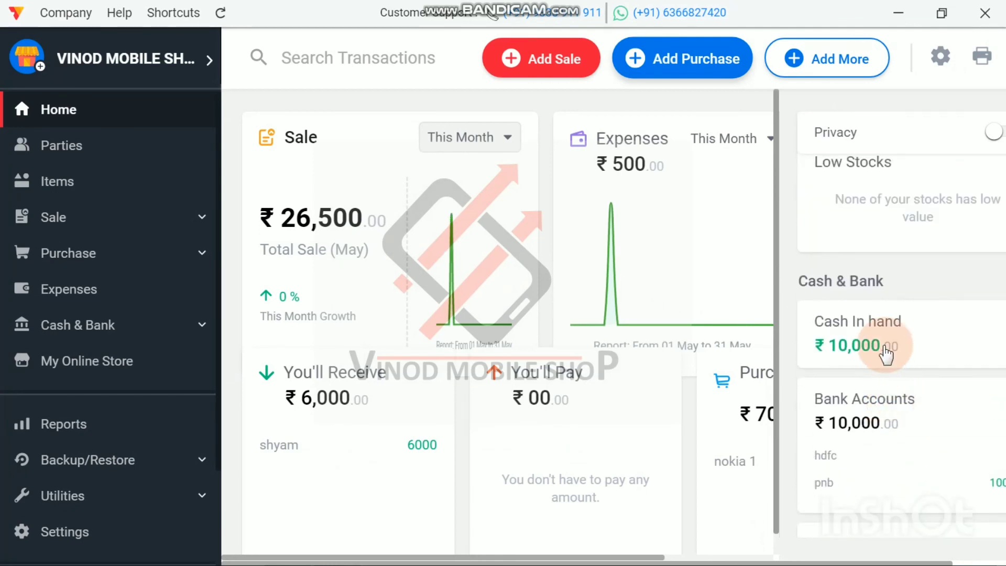
pyautogui.scroll(-4, 886, 354)
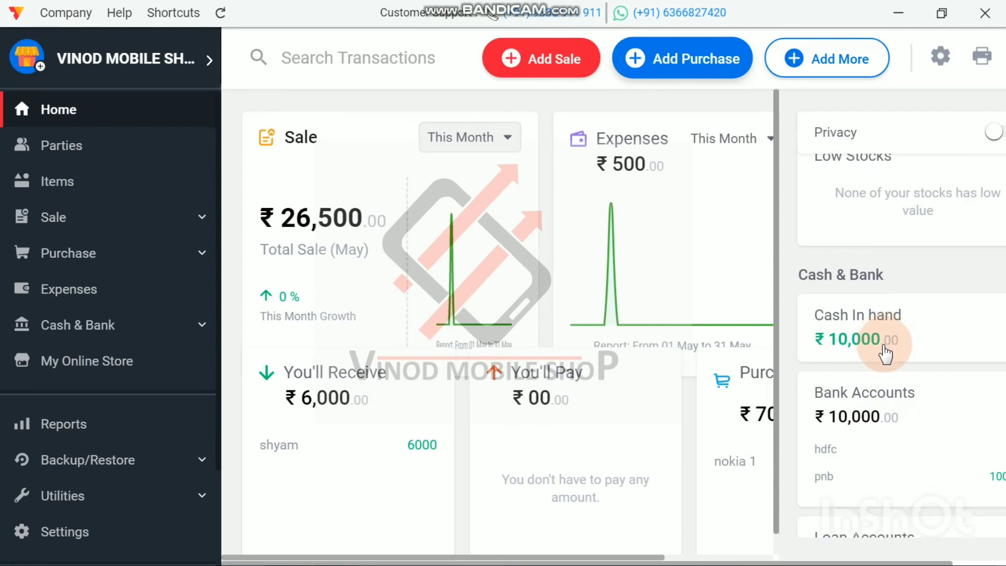
pyautogui.scroll(7, 885, 353)
# Step: Start a new purchase bill with Sonara Trader as the party
pyautogui.click(696, 51)
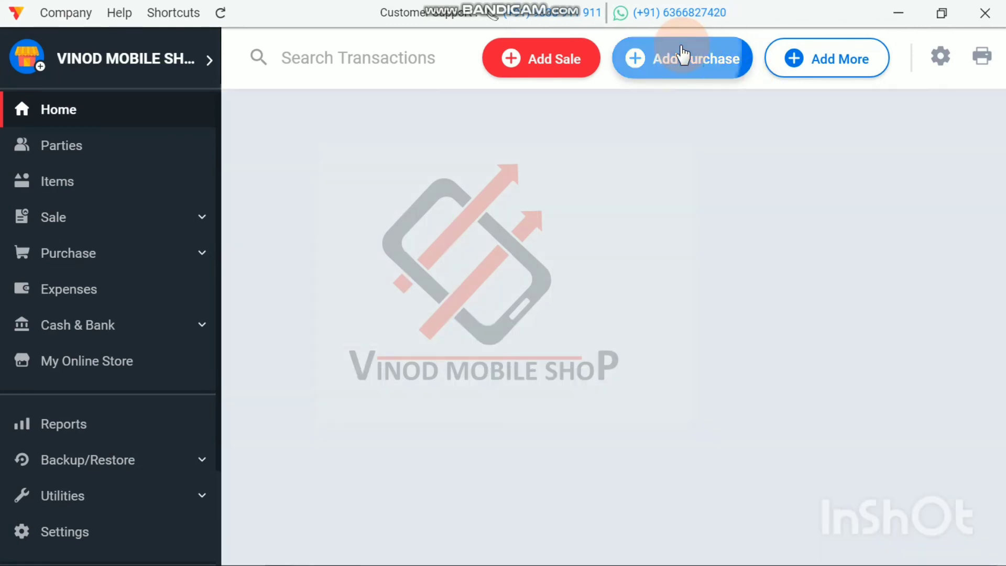
pyautogui.click(115, 128)
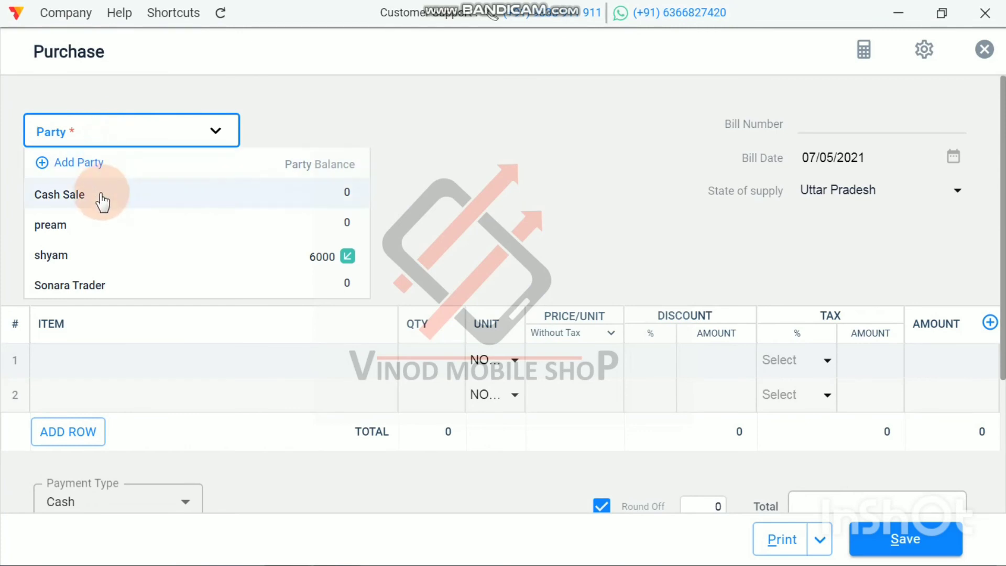
pyautogui.click(83, 288)
# Step: Add 20 units of SAMSUNG 1200 at 1000 each to the first row of the purchase bill
pyautogui.click(80, 361)
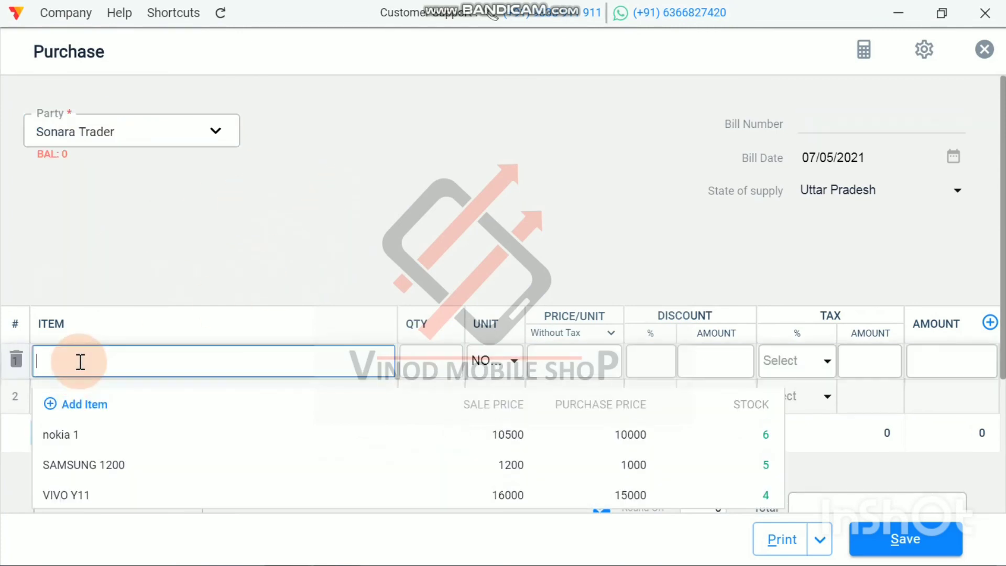
pyautogui.click(79, 465)
pyautogui.click(440, 373)
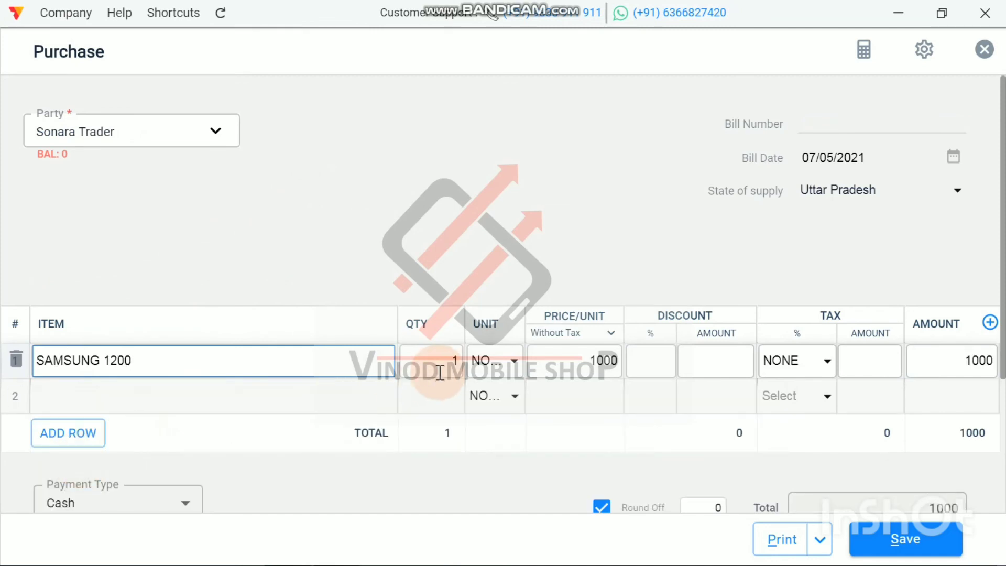
pyautogui.click(459, 363)
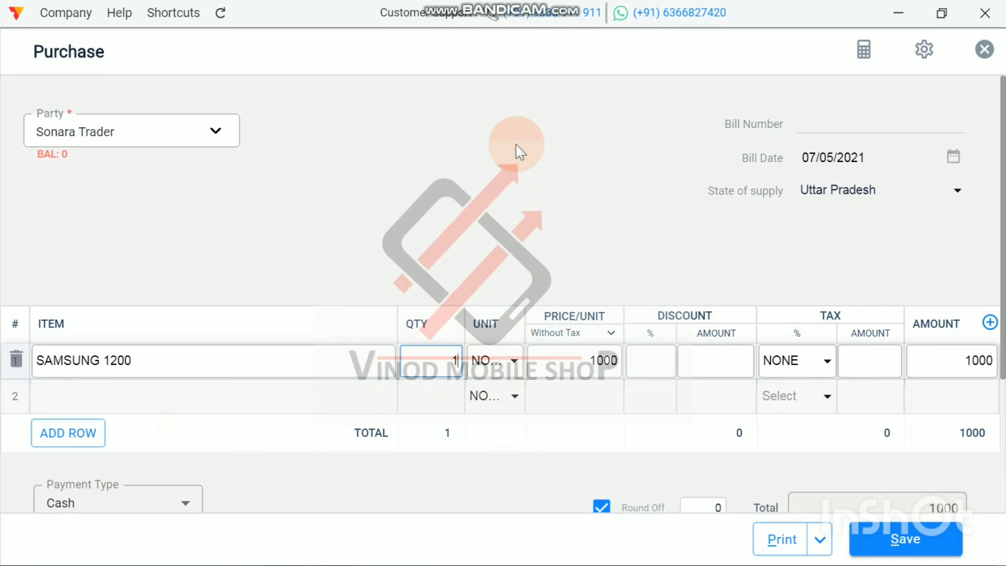
pyautogui.press('BackSpace')
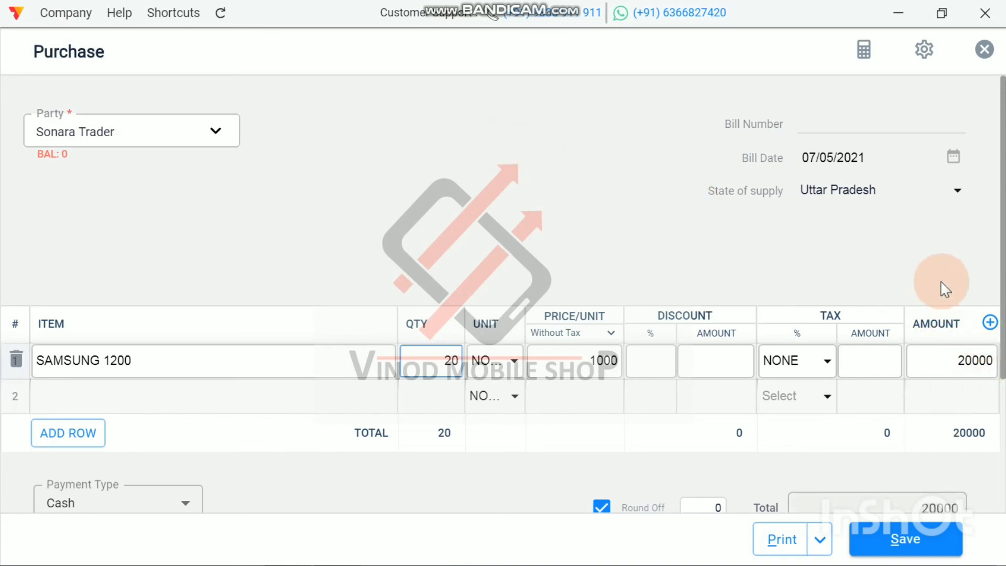
# Step: Leave the paid amount empty and save the purchase bill on credit
pyautogui.scroll(-3, 943, 288)
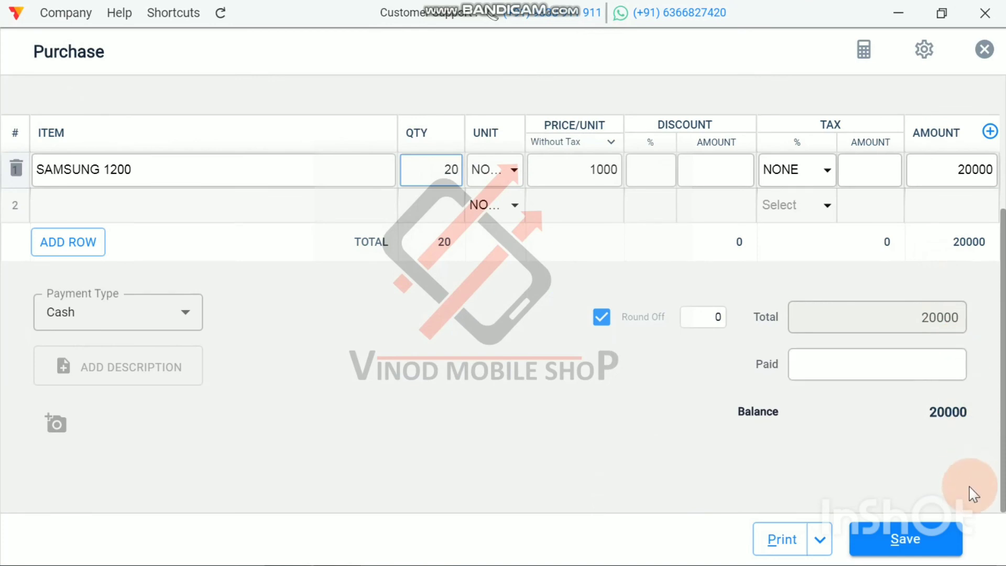
pyautogui.click(926, 369)
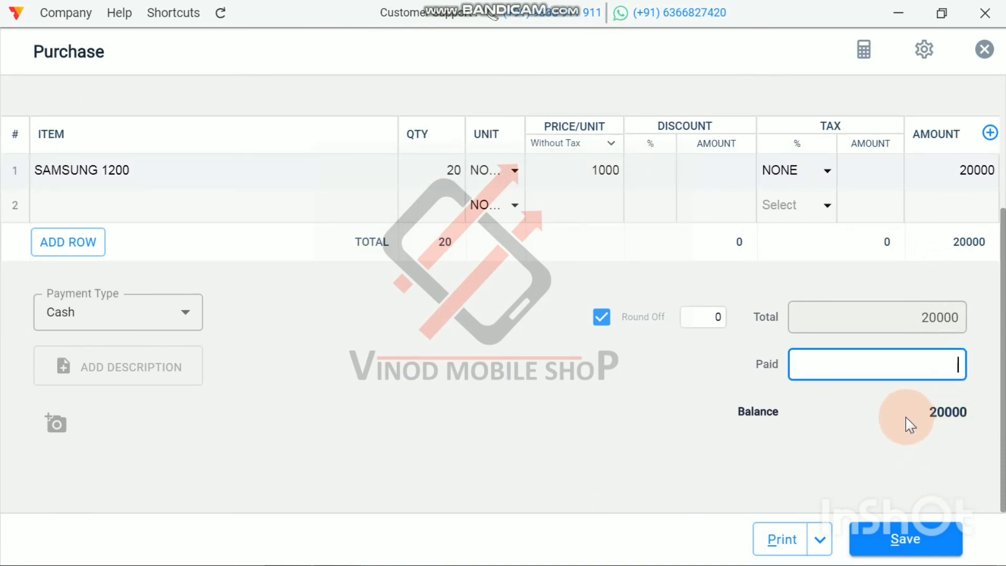
pyautogui.click(898, 553)
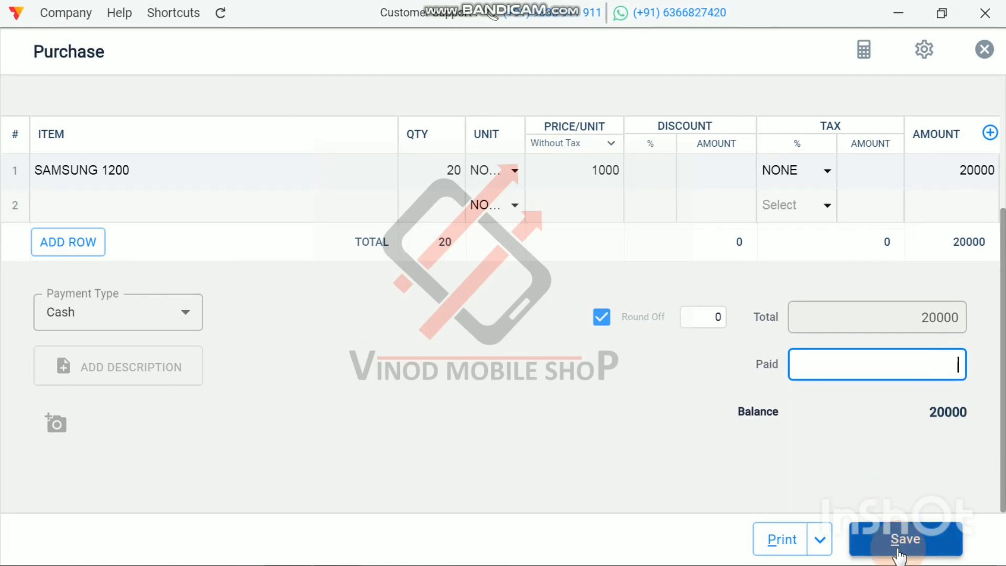
pyautogui.click(898, 553)
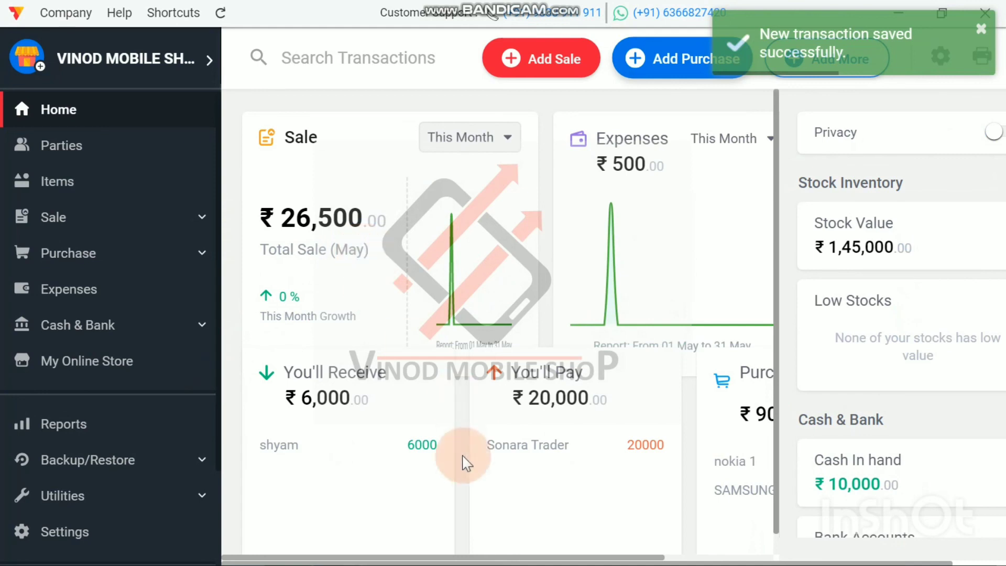
# Step: Check the payable amount, purchase breakdown by item, and cash and bank balances on the dashboard
pyautogui.moveTo(446, 560); pyautogui.dragTo(534, 560)
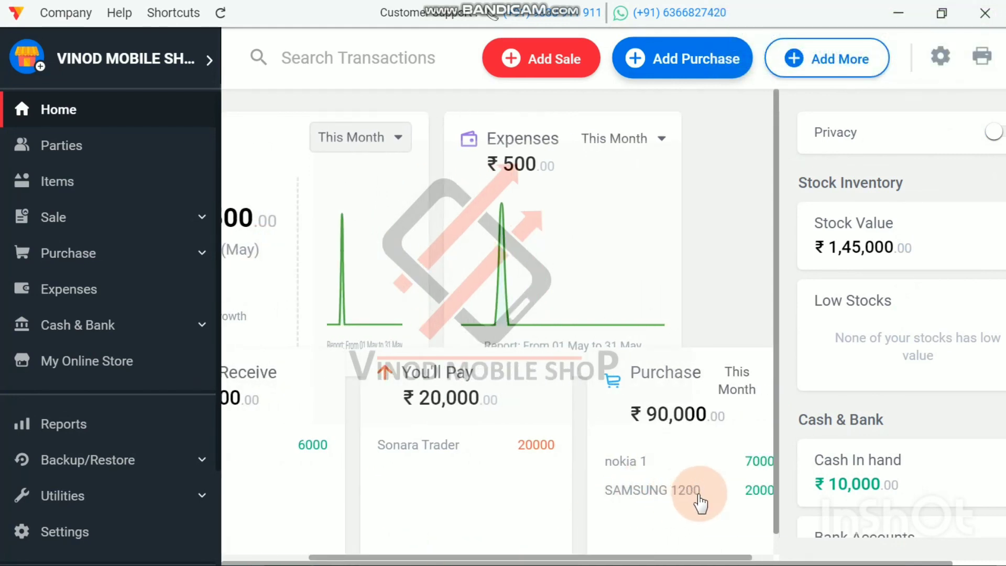
pyautogui.moveTo(603, 560); pyautogui.dragTo(449, 560)
pyautogui.scroll(-5, 969, 419)
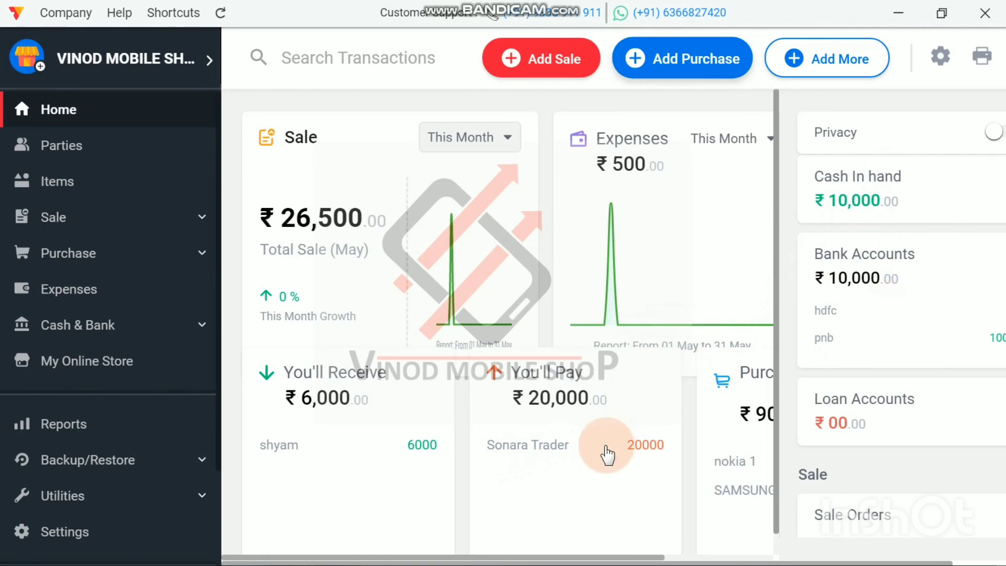
# Step: Record and save a Payment-Out of 10000 in cash to Sonara Trader
pyautogui.click(857, 62)
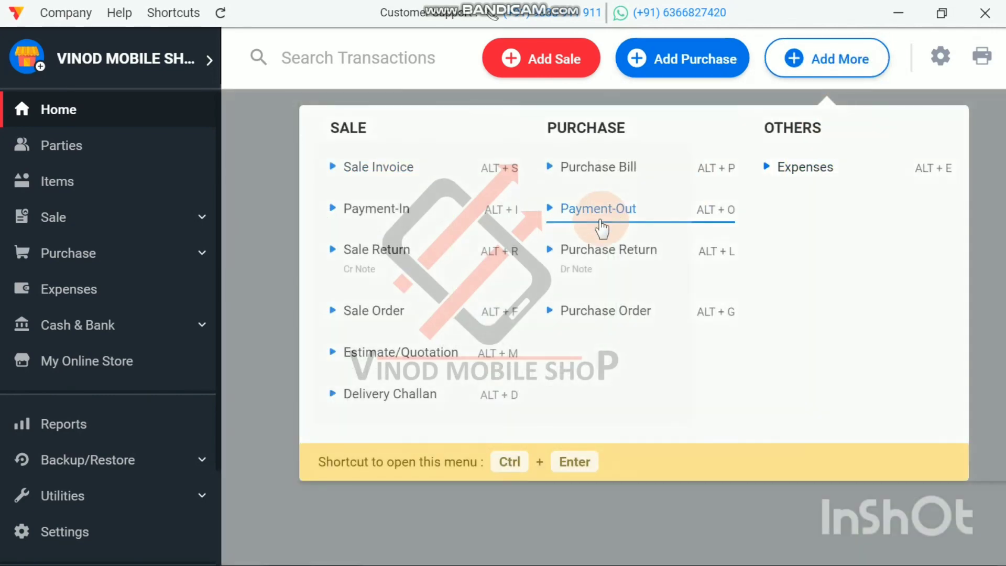
pyautogui.click(599, 219)
pyautogui.click(208, 128)
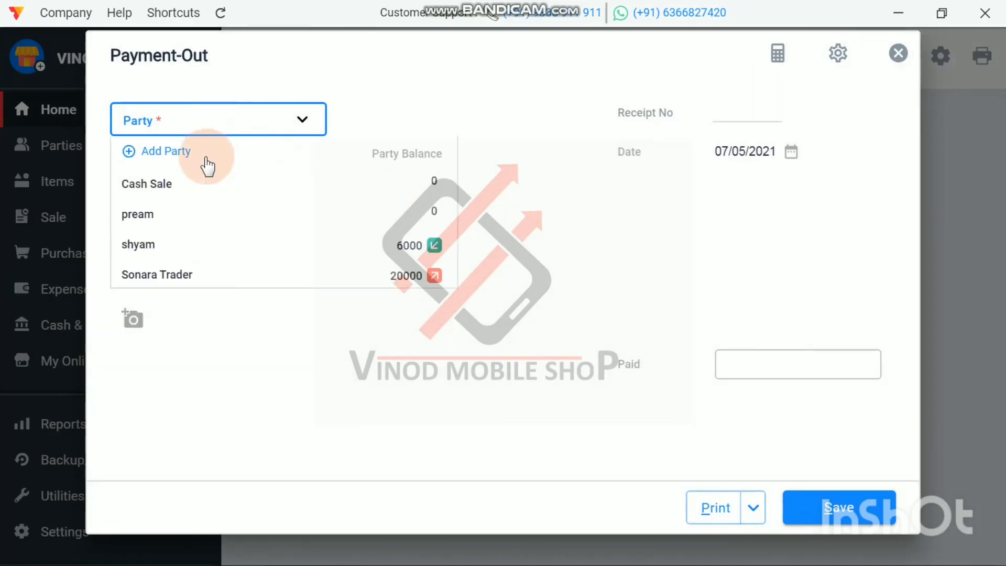
pyautogui.click(201, 285)
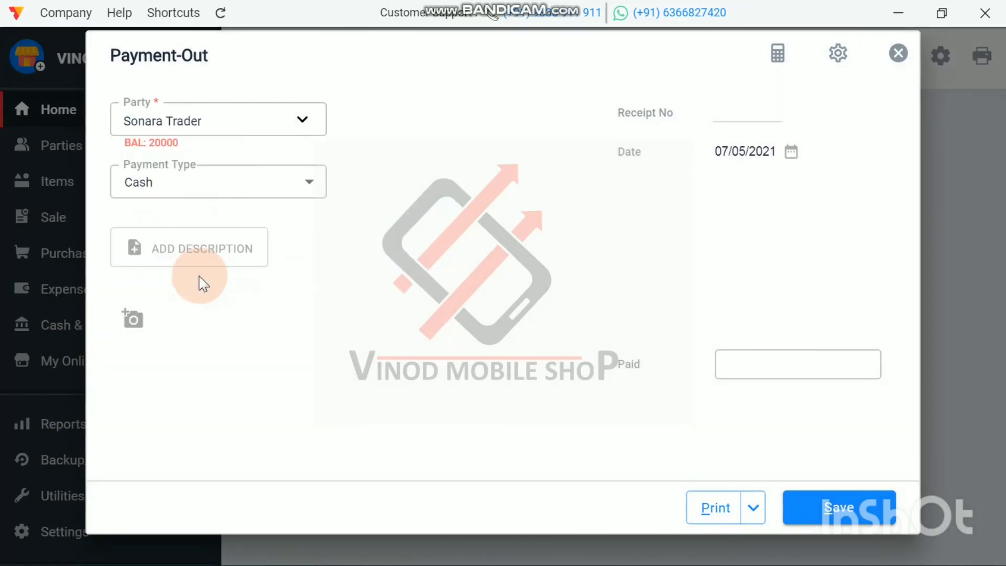
pyautogui.click(761, 364)
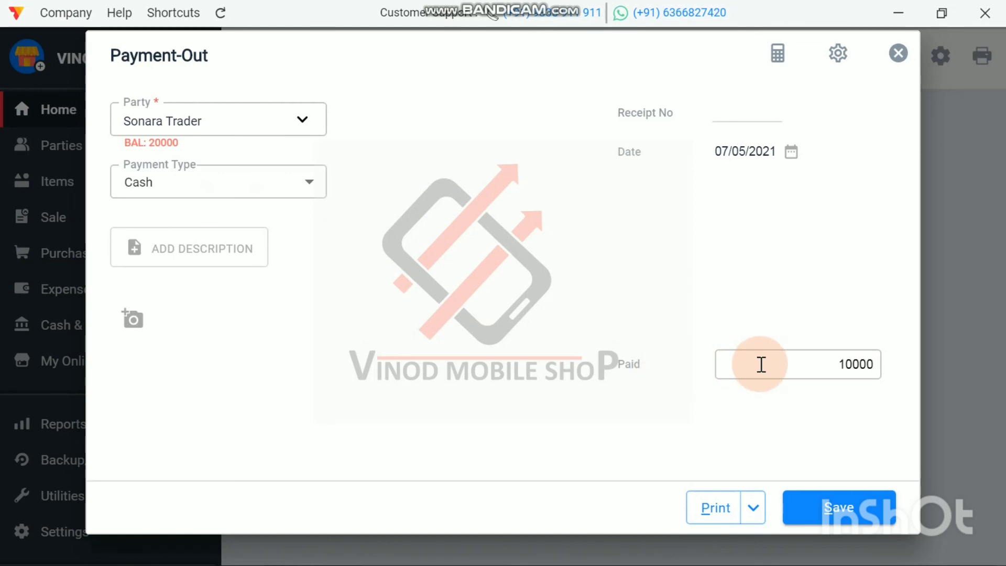
pyautogui.click(856, 506)
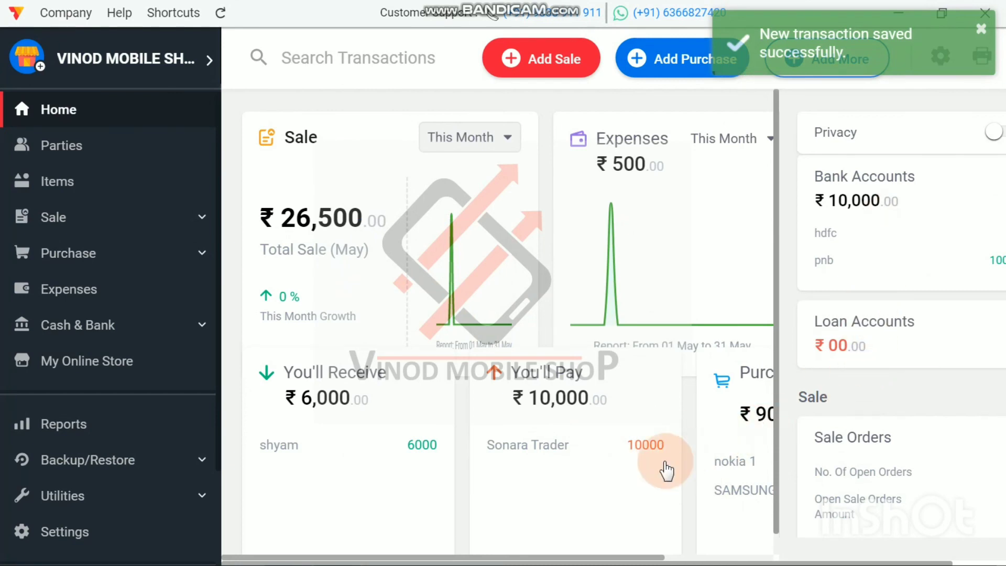
# Step: Check the remaining payable to Sonara Trader and the month's purchase total by item on the dashboard
pyautogui.scroll(-1, 666, 466)
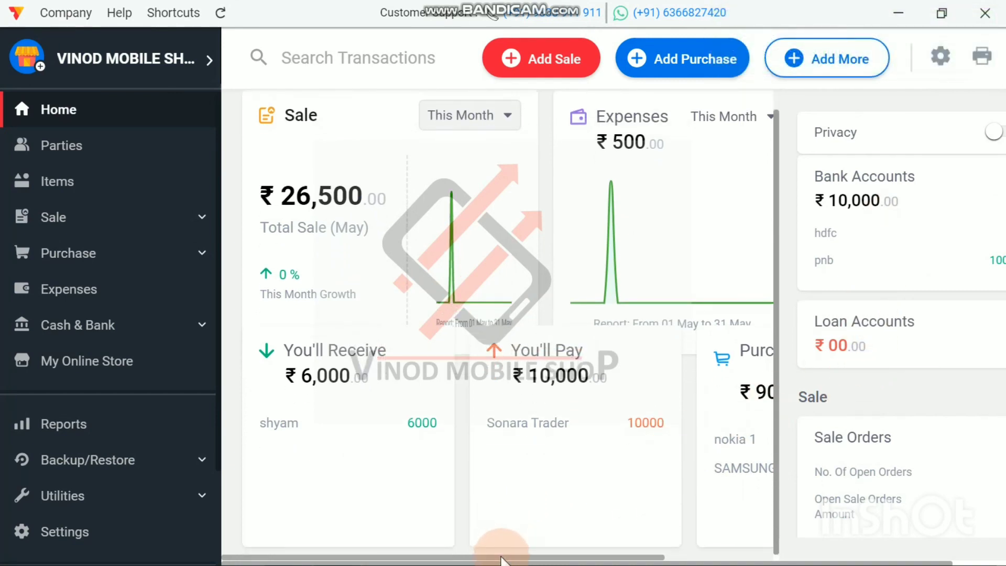
pyautogui.moveTo(500, 558); pyautogui.dragTo(691, 557)
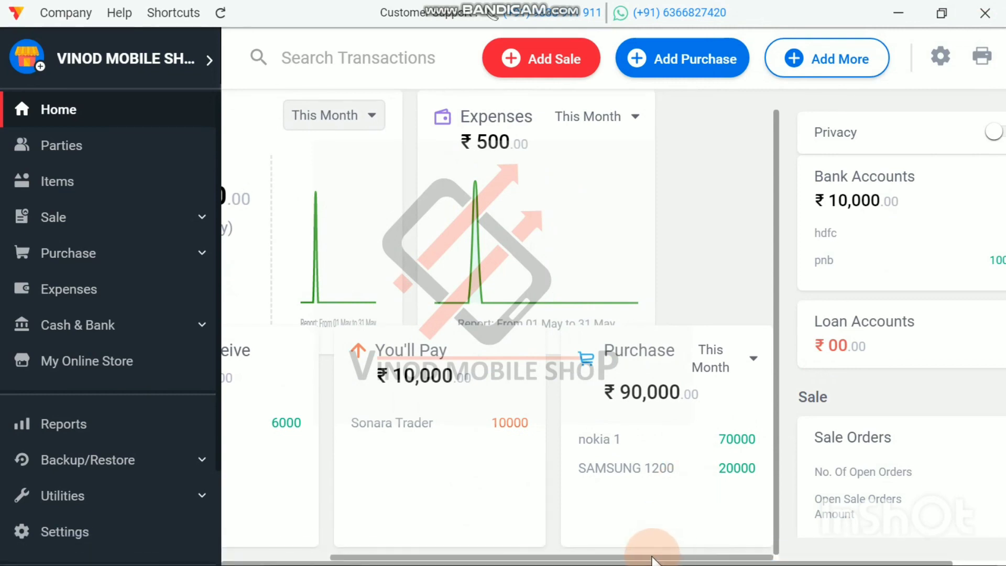
pyautogui.moveTo(653, 559); pyautogui.dragTo(527, 556)
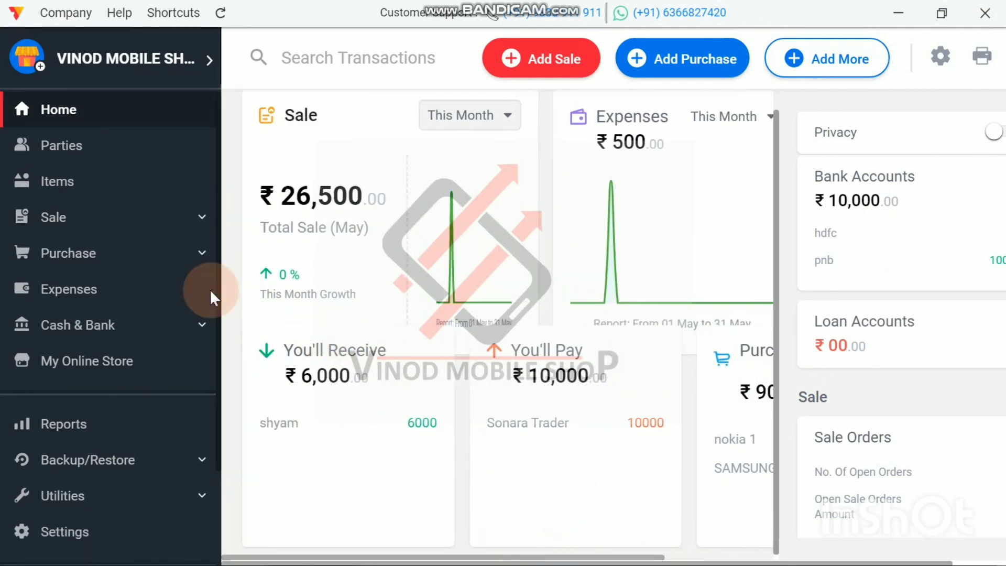
pyautogui.scroll(-3, 129, 246)
pyautogui.scroll(3, 130, 246)
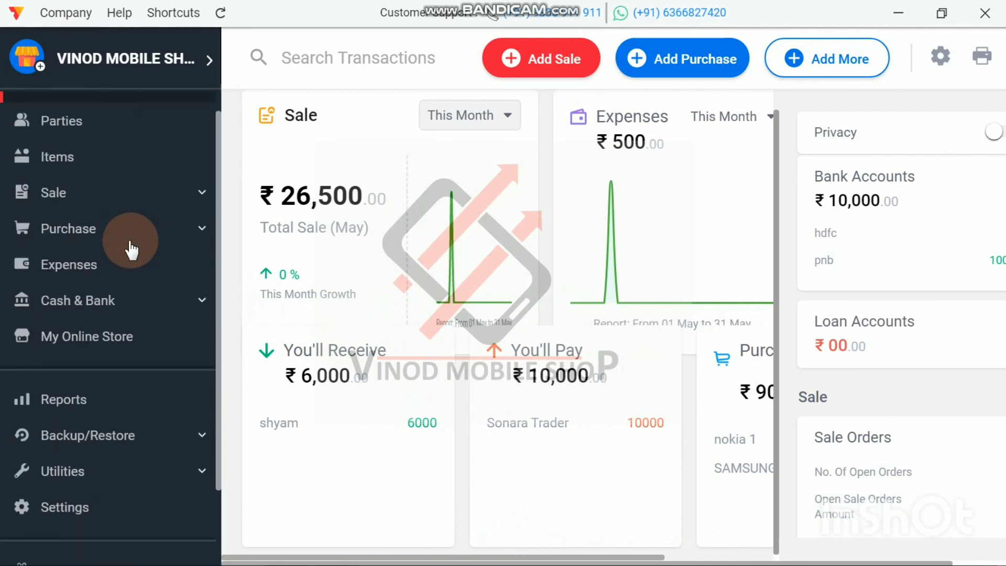
pyautogui.scroll(-3, 134, 247)
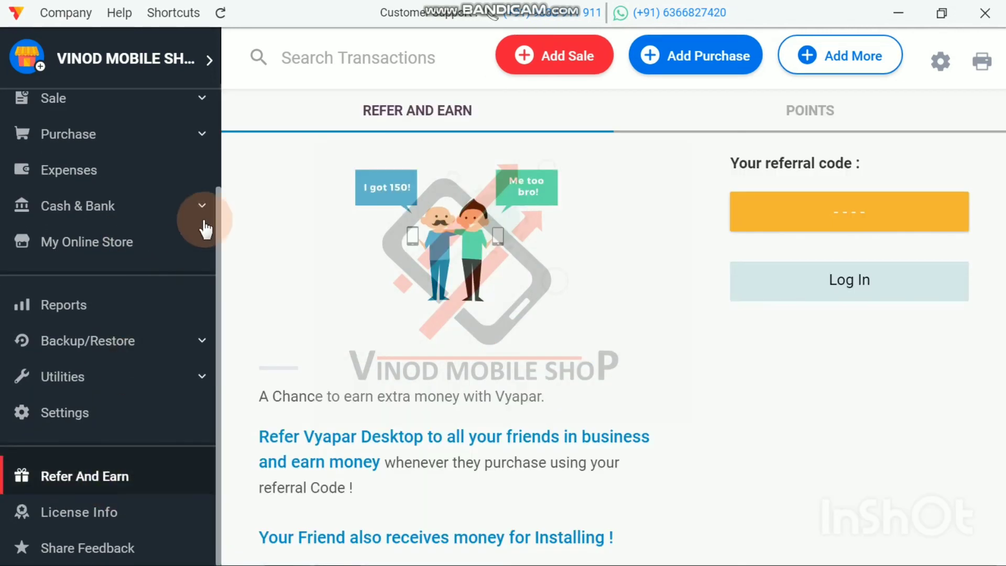
# Step: Return to the home dashboard and check sales, expenses, receivables, payables, purchases by item, and the cash and bank balances
pyautogui.scroll(3, 71, 110)
pyautogui.click(74, 111)
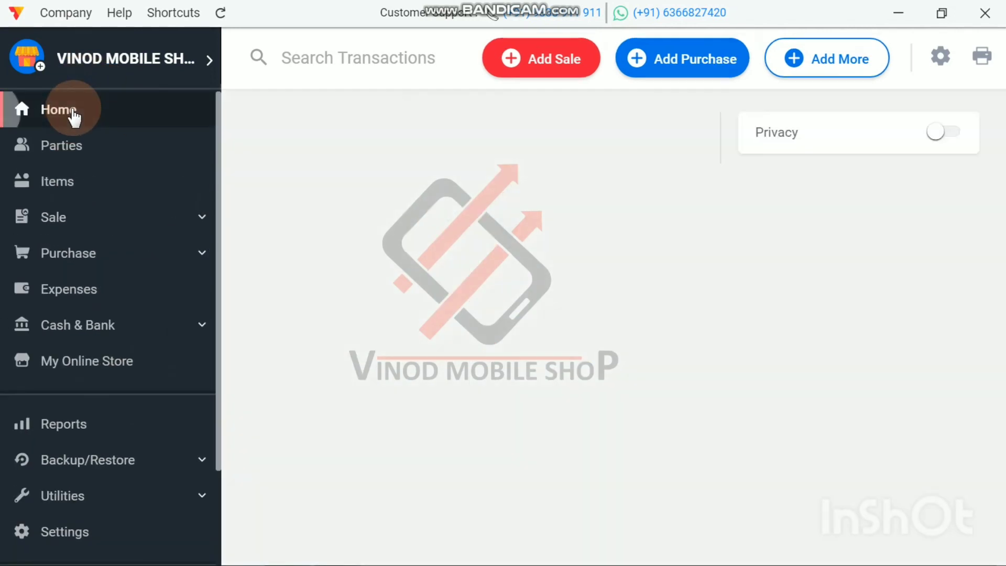
pyautogui.click(285, 556)
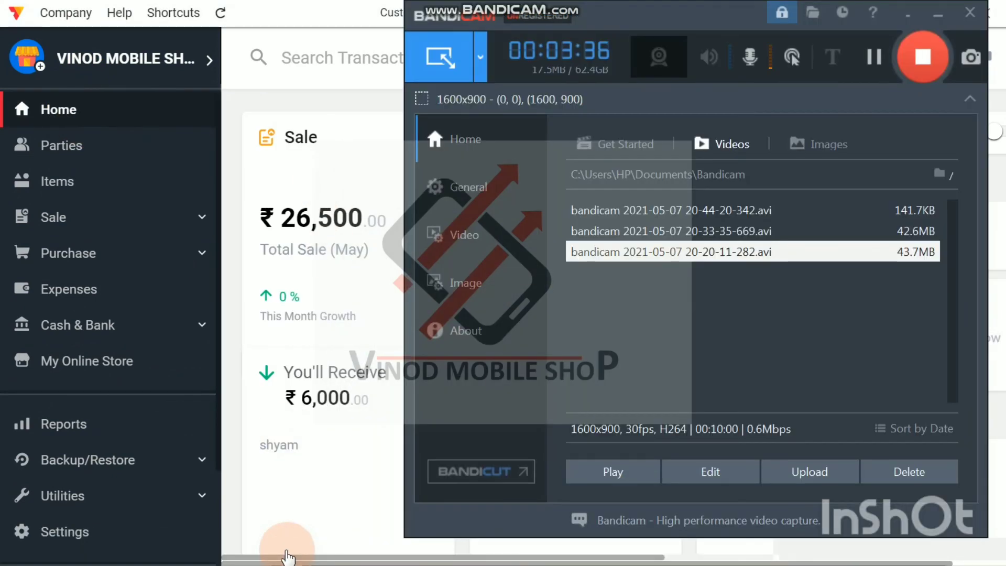
pyautogui.click(937, 20)
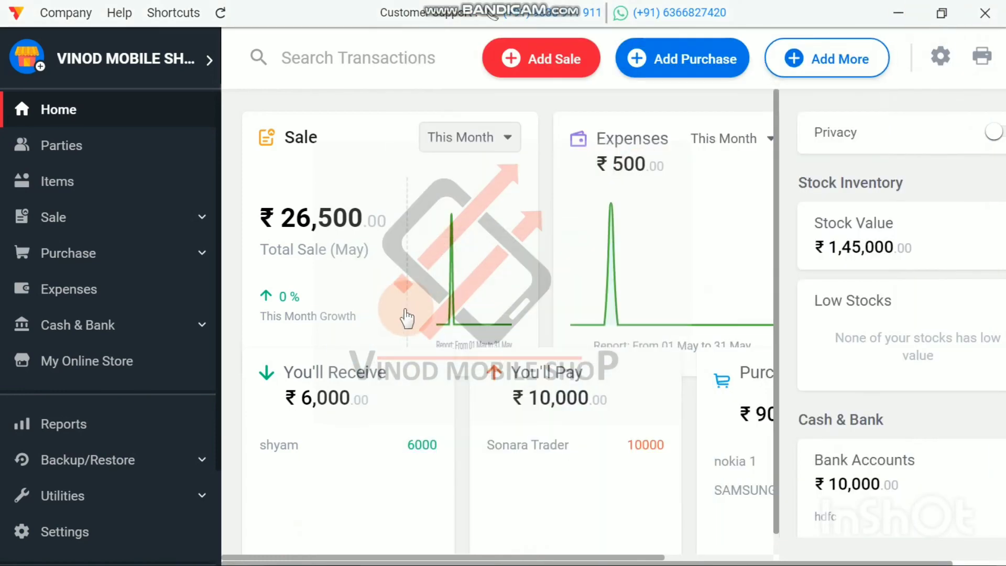
pyautogui.scroll(-1, 408, 317)
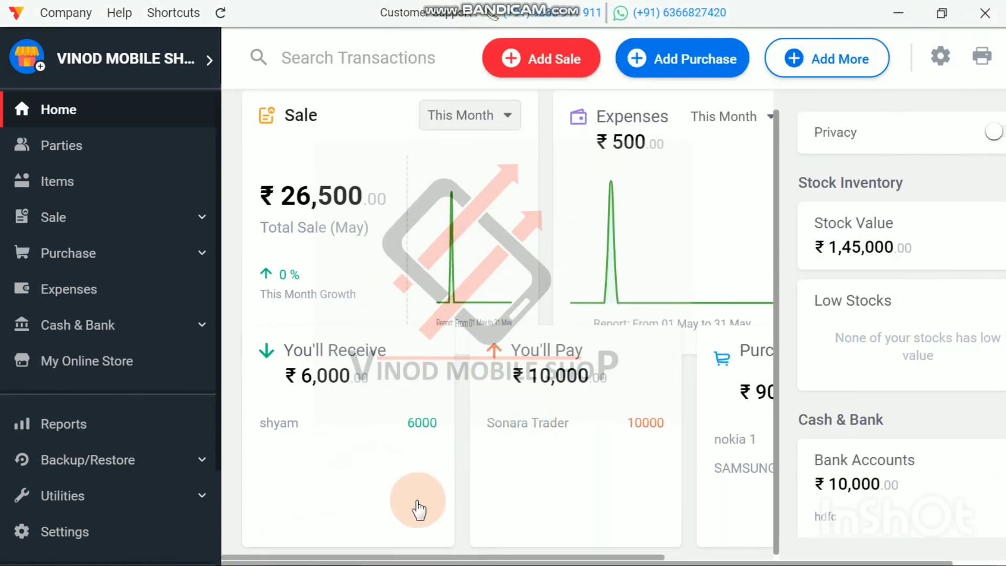
pyautogui.click(287, 547)
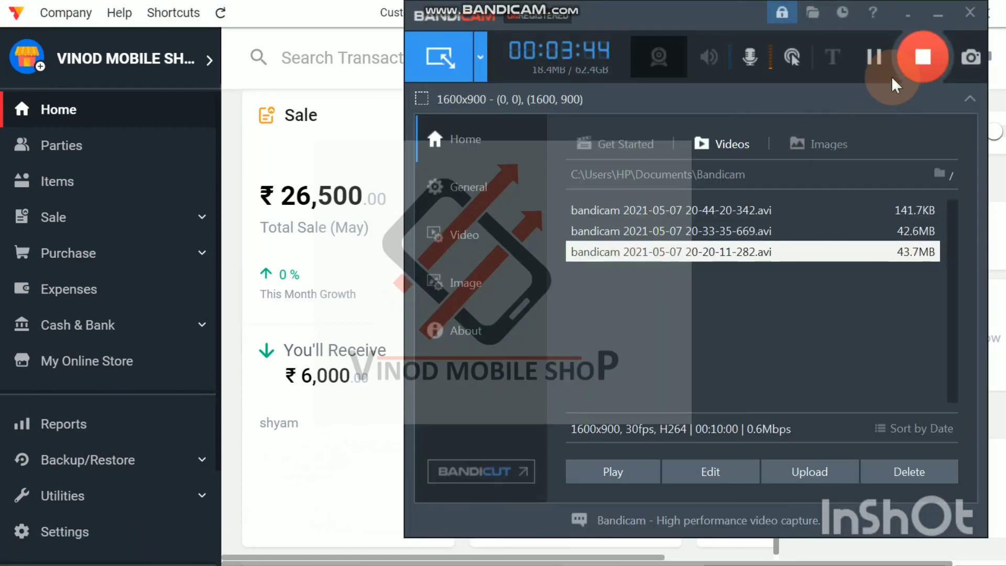
pyautogui.click(902, 15)
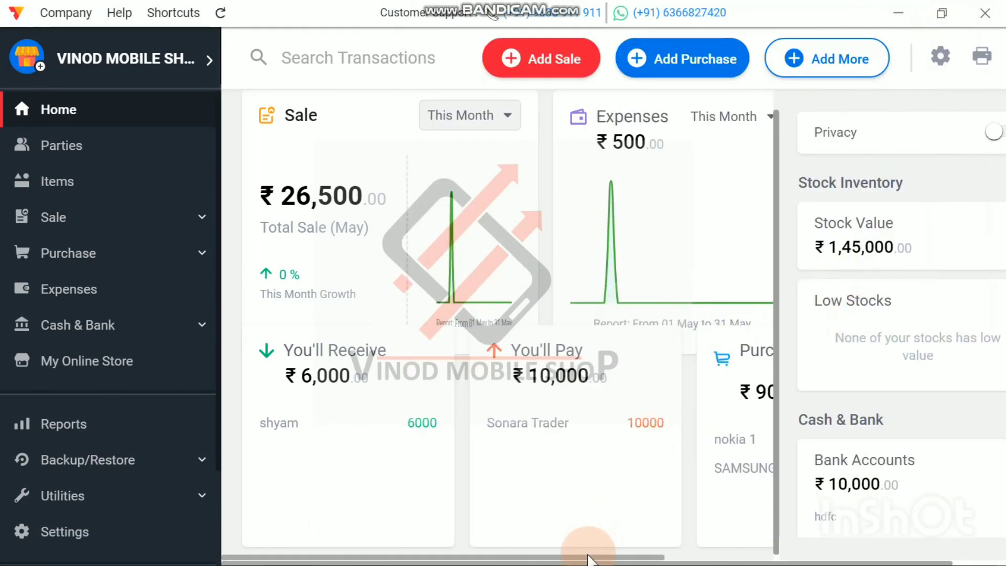
pyautogui.moveTo(607, 556); pyautogui.dragTo(760, 559)
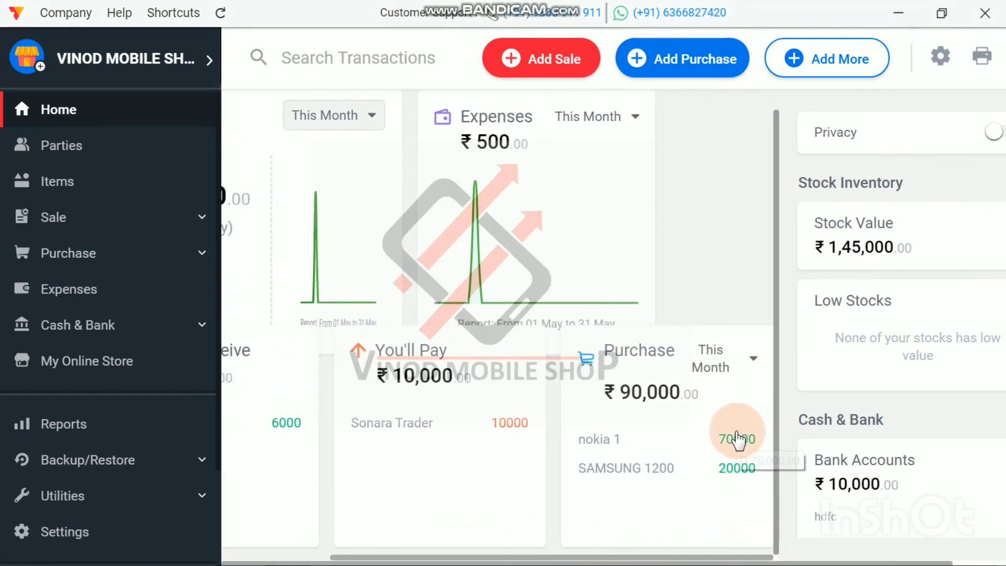
pyautogui.scroll(-3, 852, 432)
pyautogui.scroll(3, 849, 441)
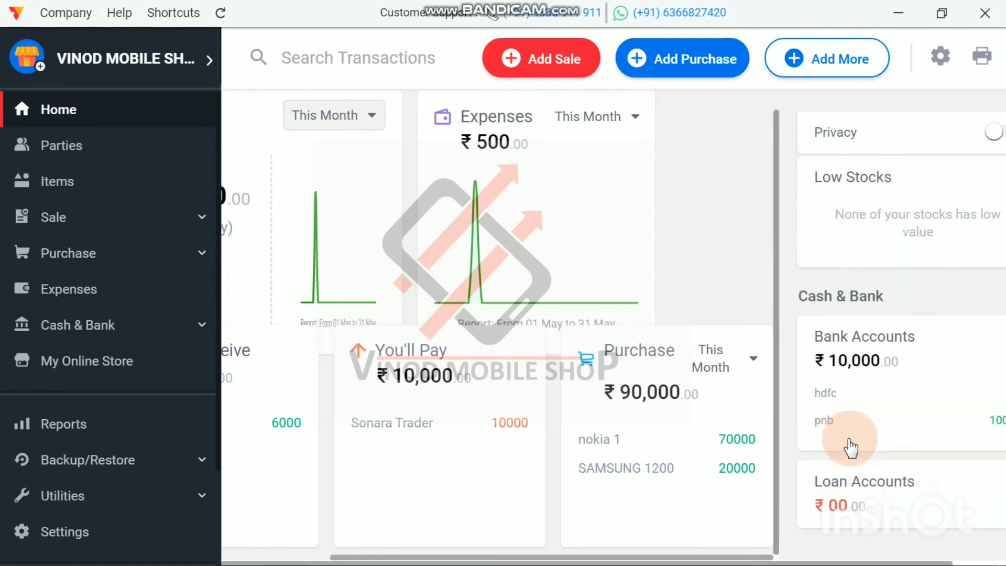
# Step: Minimize Vyapar, search the computer for Notepad, open it and enter the contact phone number in a blank note
pyautogui.click(898, 13)
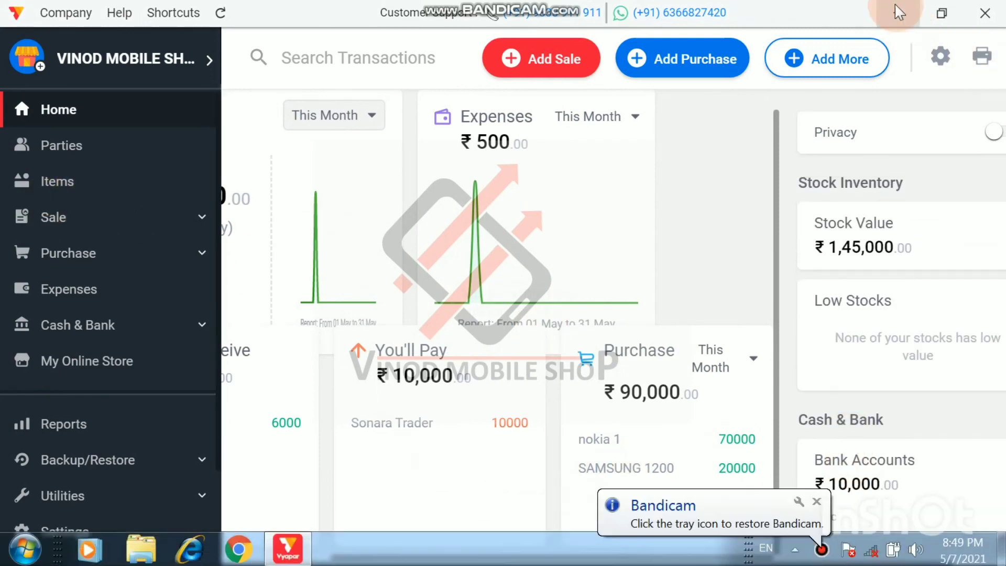
pyautogui.click(895, 6)
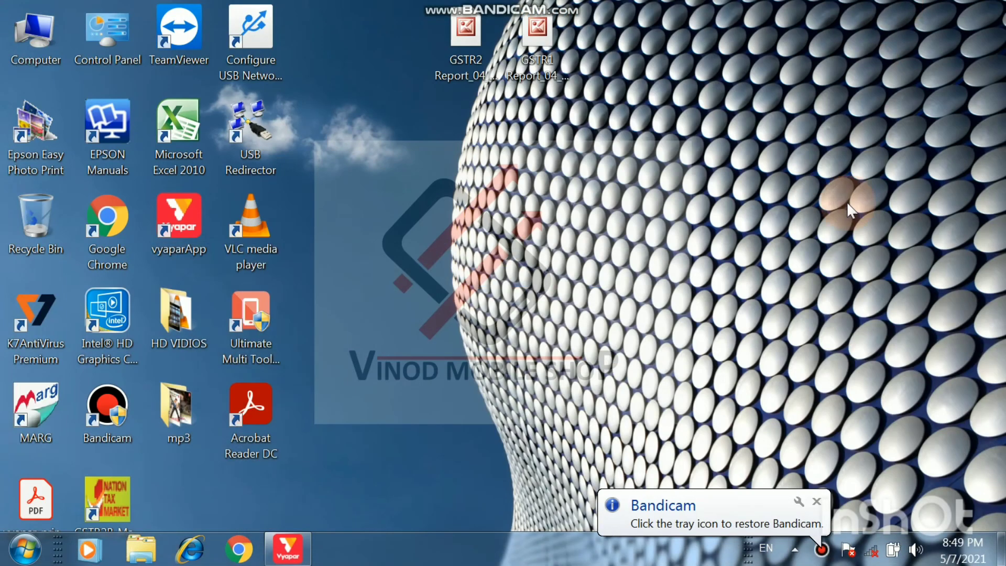
pyautogui.click(24, 549)
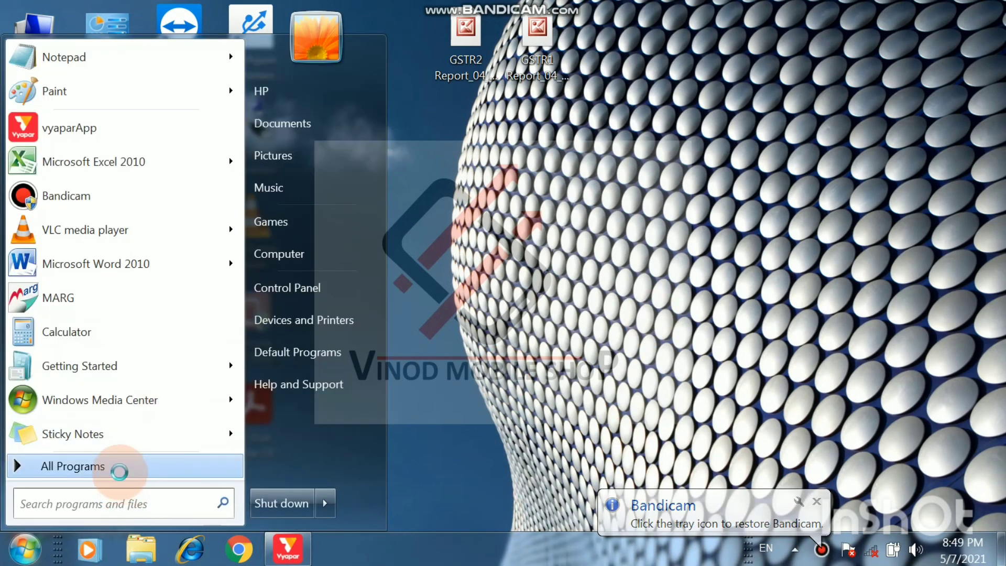
pyautogui.click(120, 471)
pyautogui.click(99, 497)
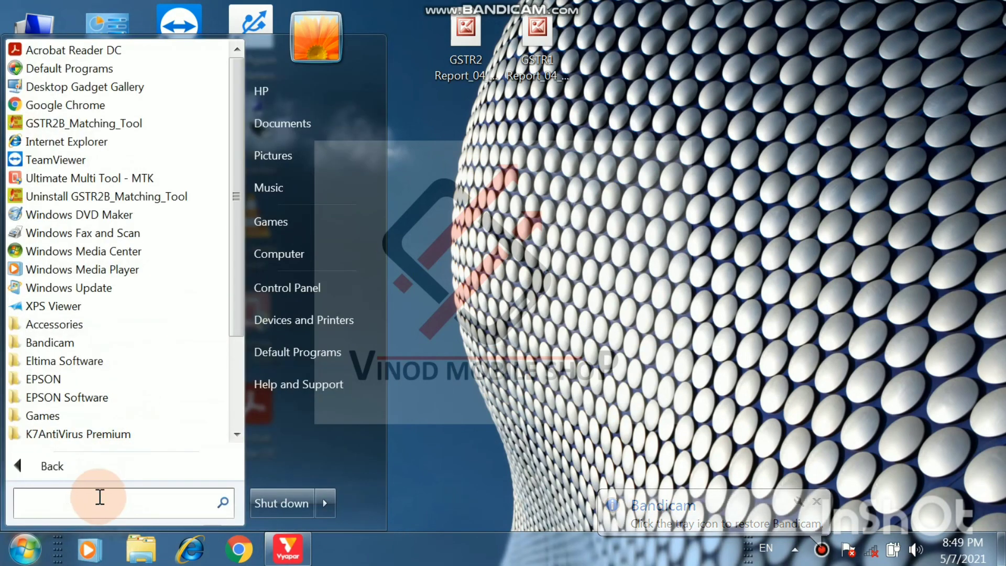
pyautogui.write('N')
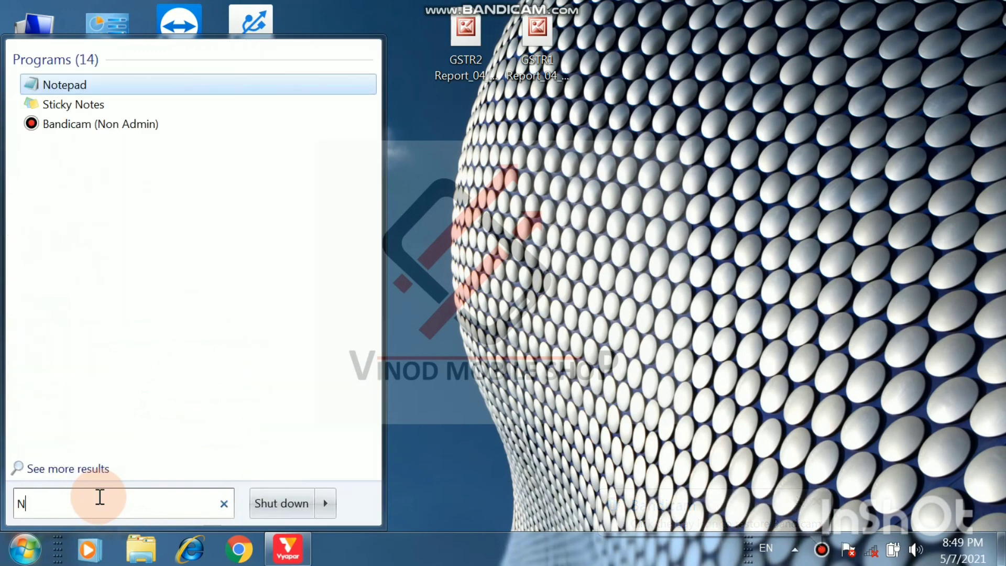
pyautogui.write('OTE')
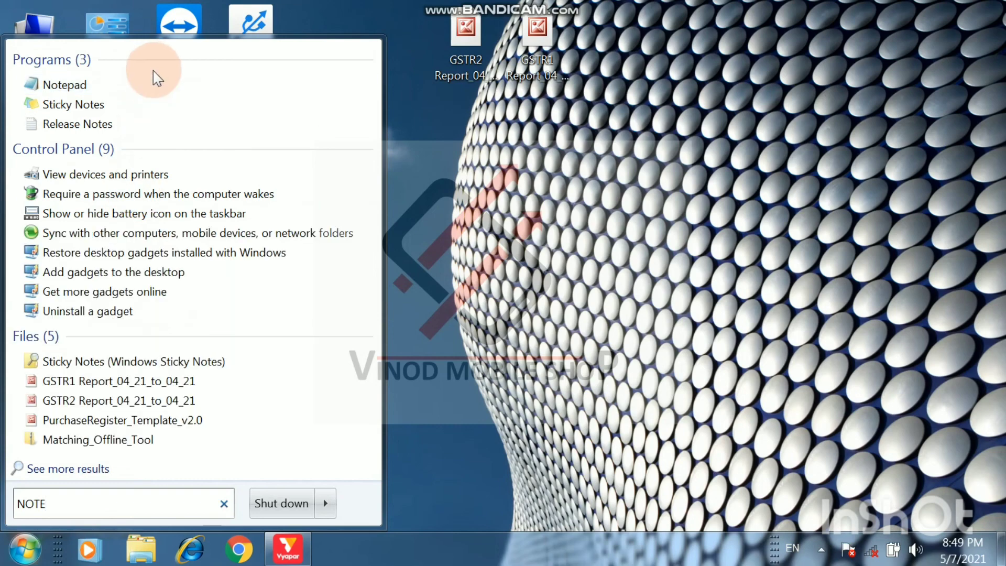
pyautogui.click(152, 84)
pyautogui.click(599, 316)
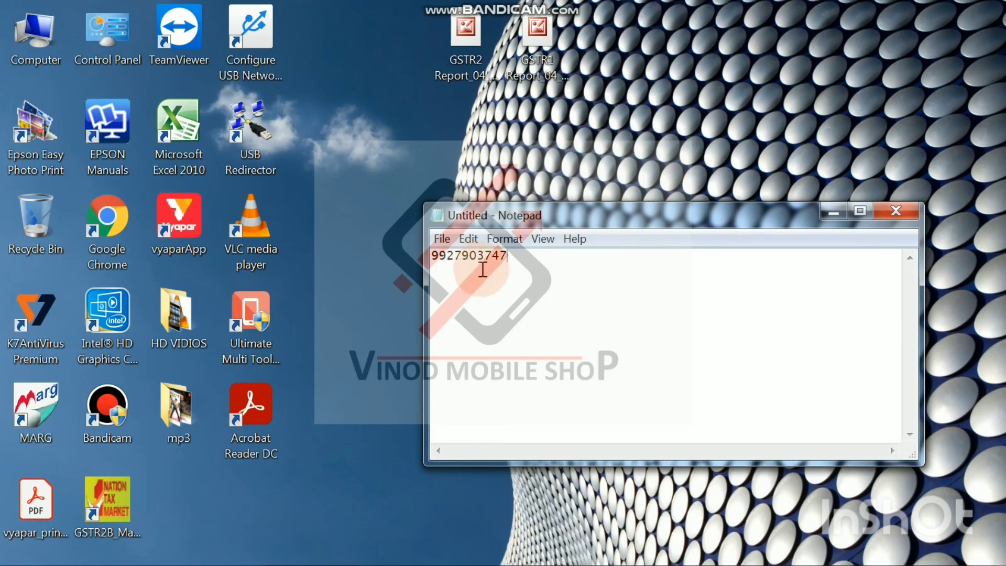
# Step: Close the Notepad note without saving it and switch back to Vyapar
pyautogui.click(911, 214)
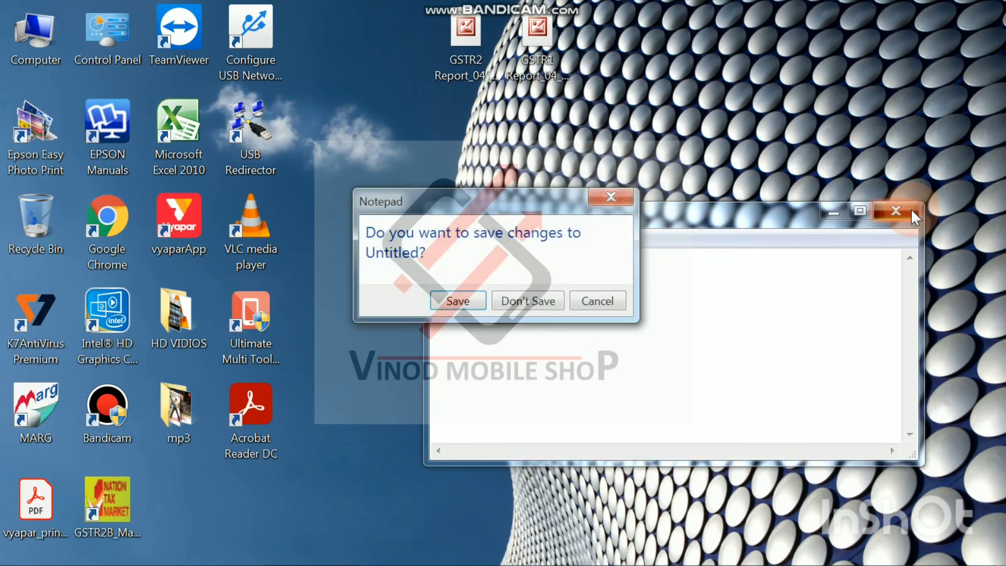
pyautogui.click(527, 300)
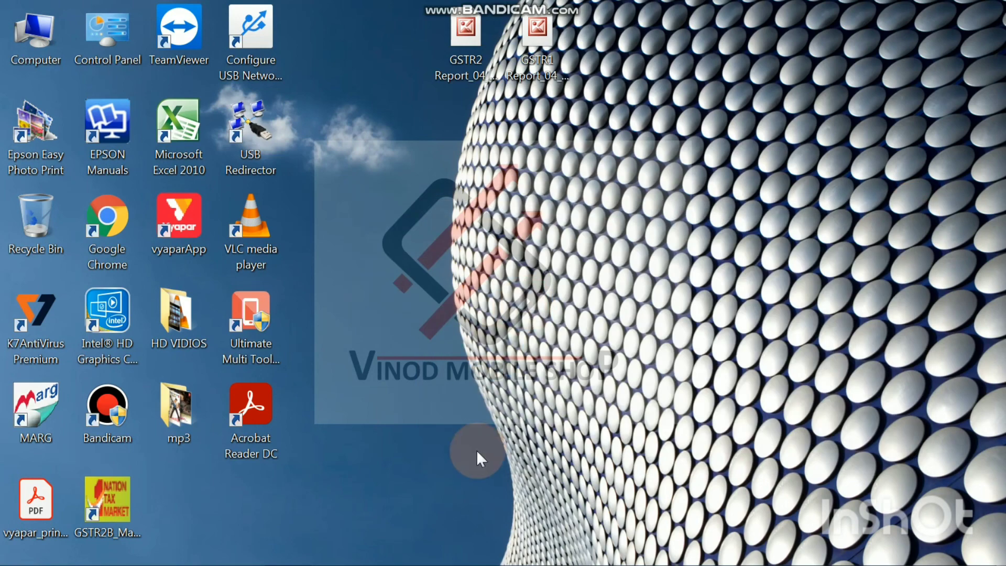
pyautogui.click(285, 550)
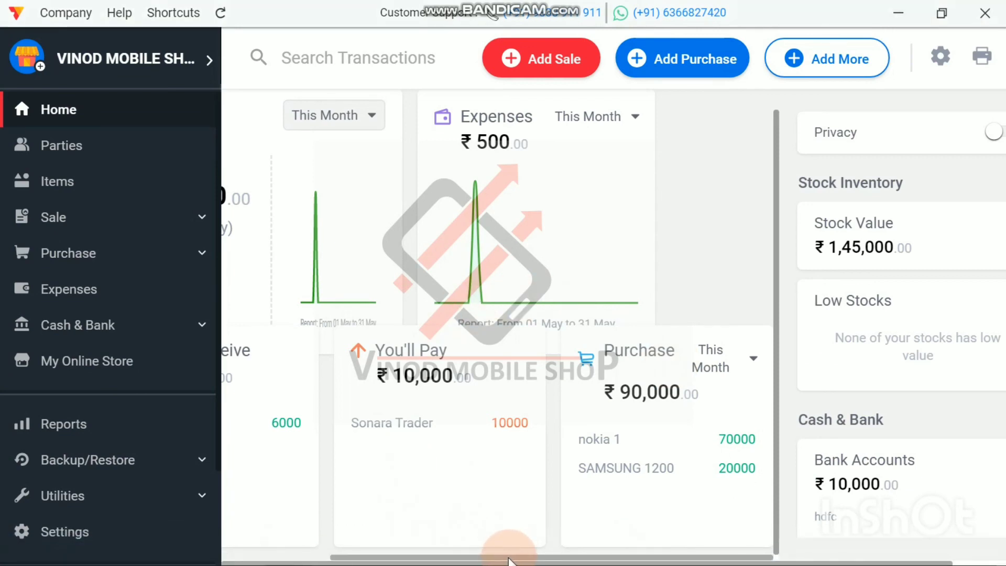
# Step: Review the dashboard's sale, receivable and payable cards along with the stock inventory and cash and bank summaries
pyautogui.moveTo(512, 555); pyautogui.dragTo(377, 556)
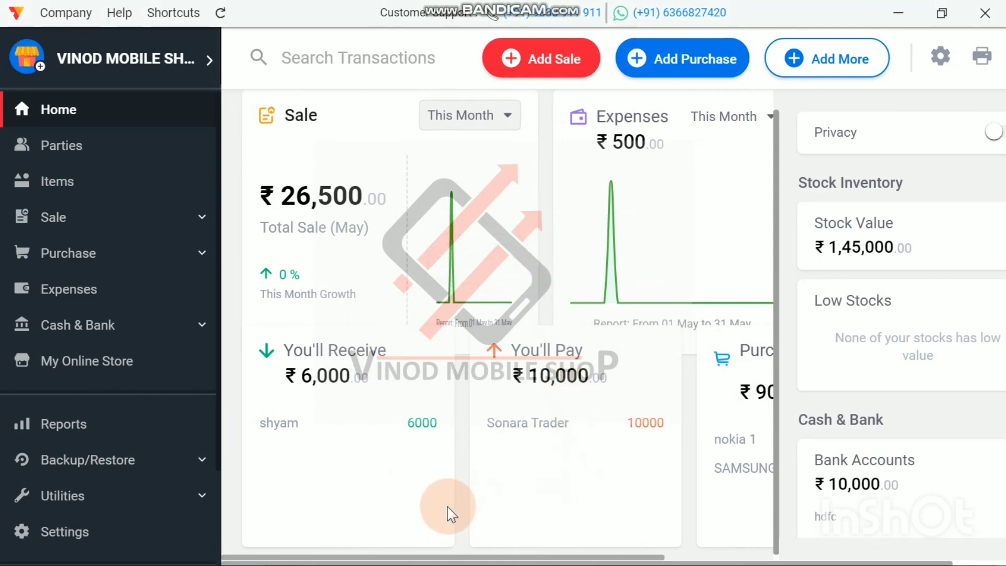
pyautogui.moveTo(443, 560); pyautogui.dragTo(422, 560)
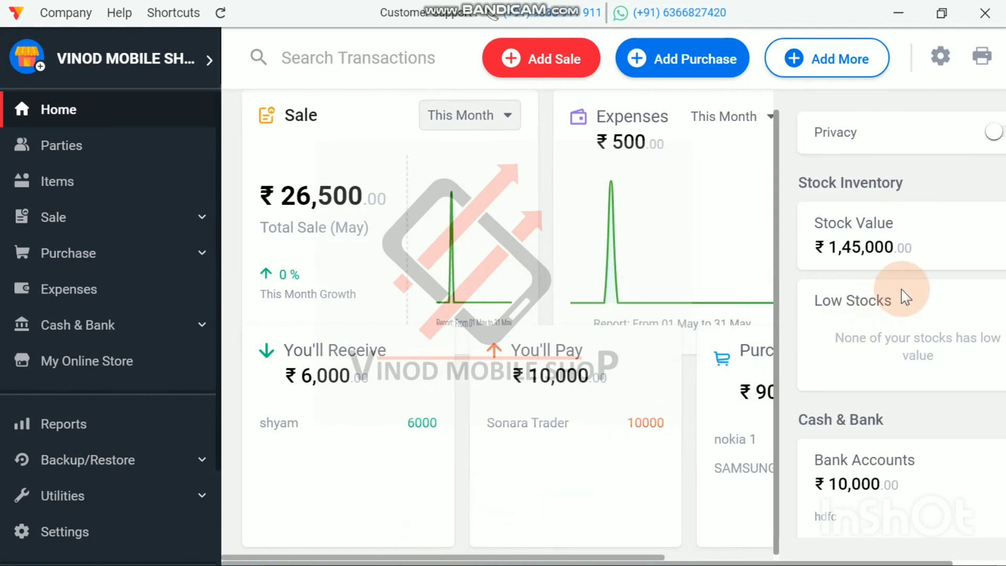
pyautogui.scroll(-3, 901, 289)
pyautogui.scroll(3, 901, 289)
pyautogui.scroll(-8, 901, 289)
pyautogui.scroll(8, 900, 294)
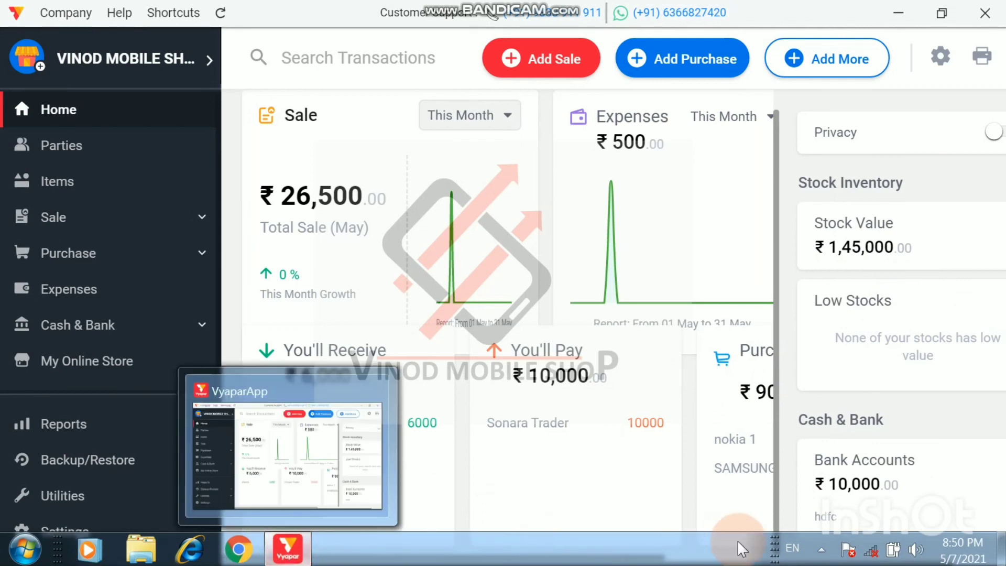
pyautogui.click(821, 549)
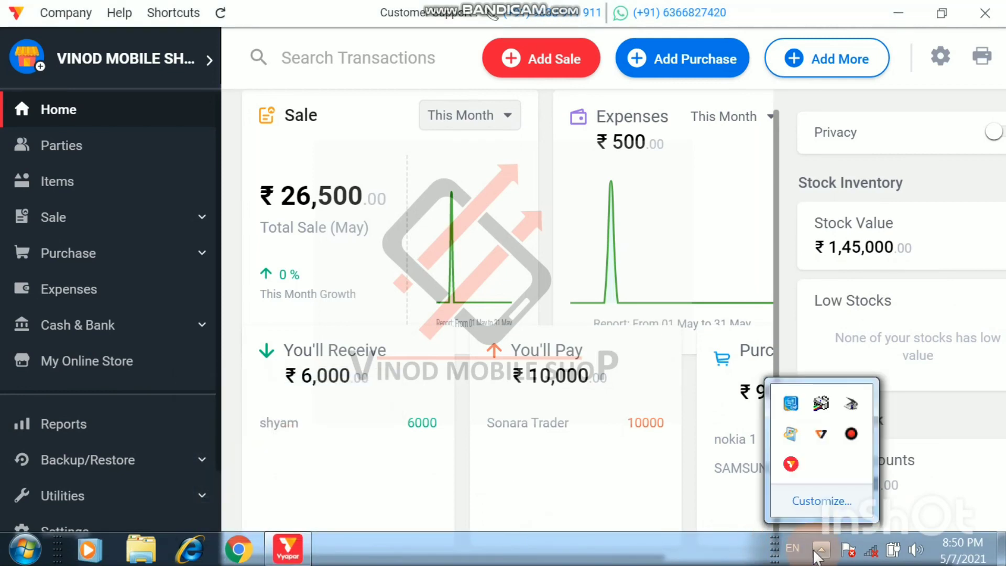
pyautogui.click(851, 434)
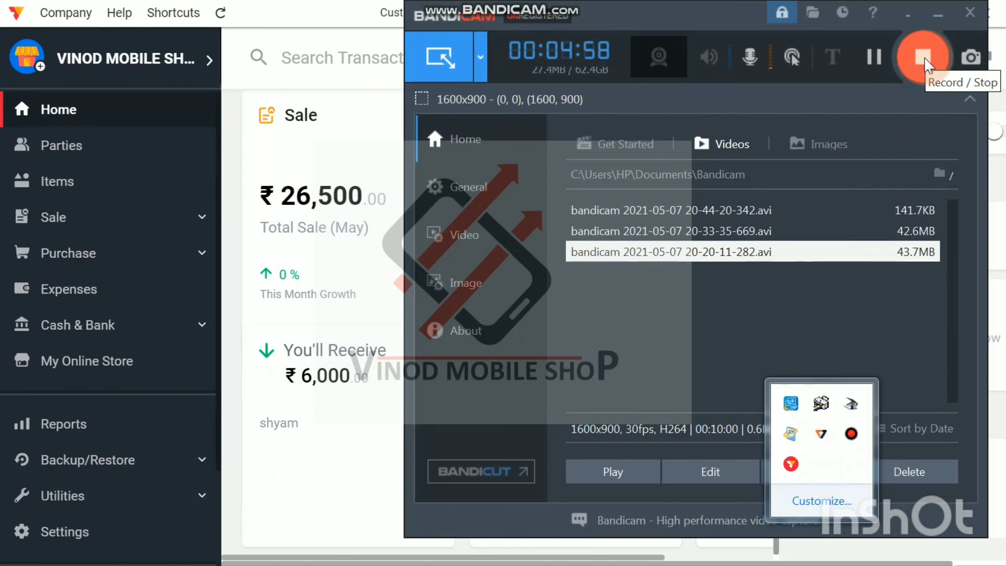